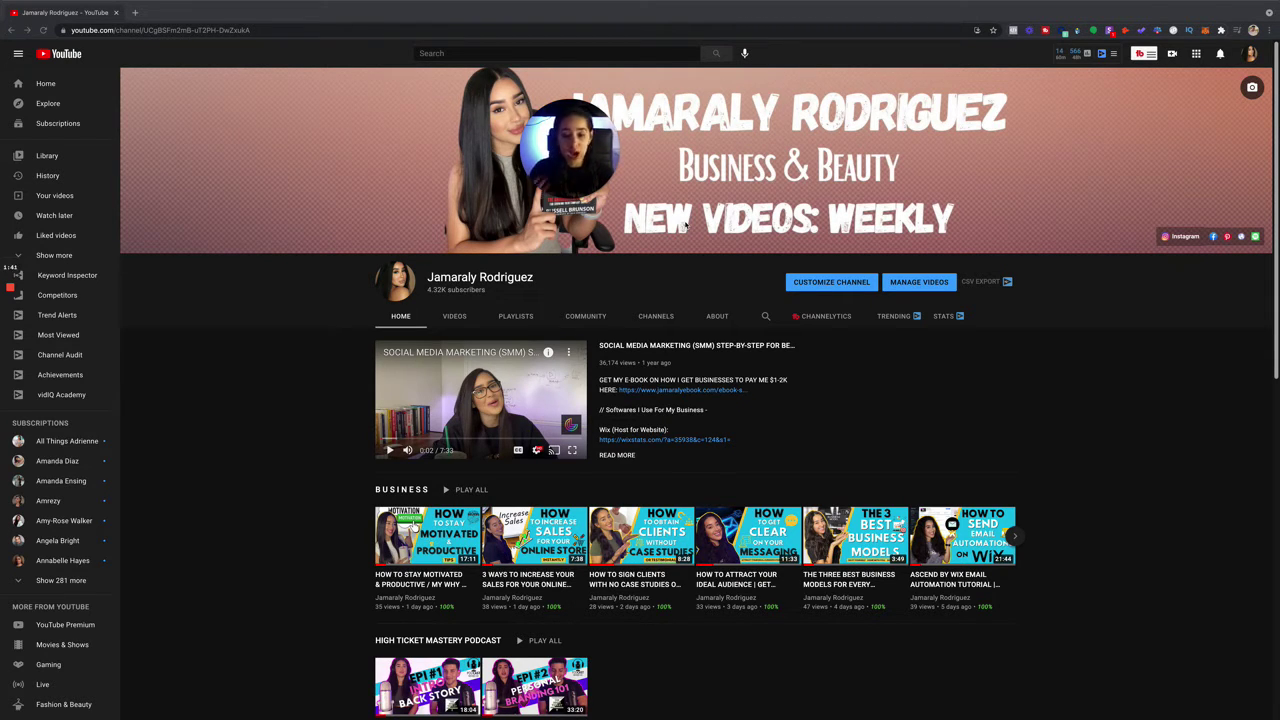
Open the Canva home page in a new browser tab.
click(135, 13)
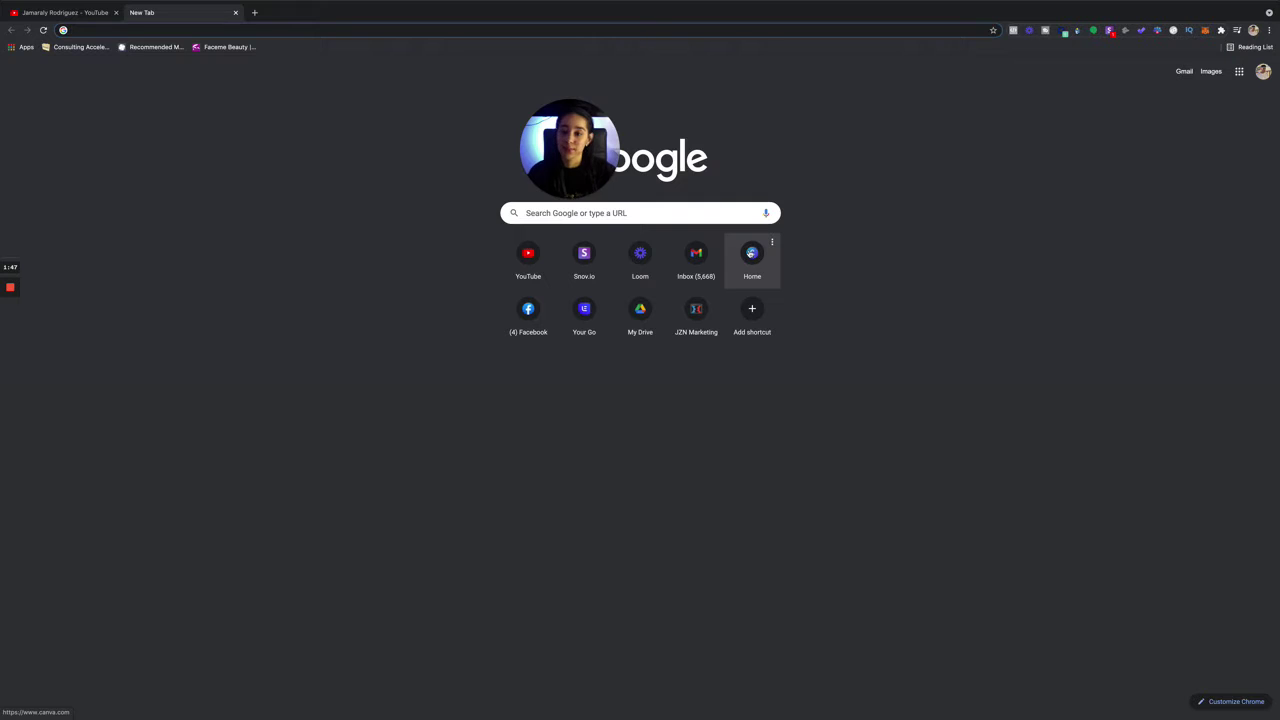
click(755, 258)
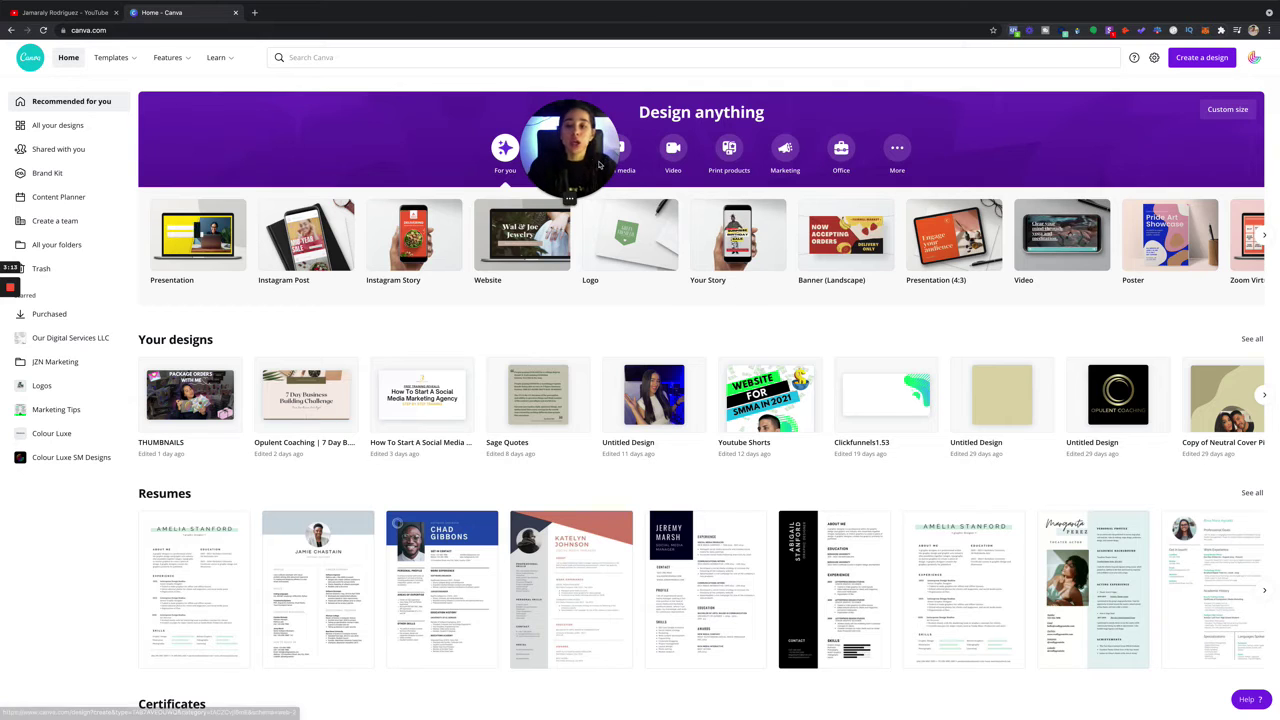
drag(584, 162, 404, 133)
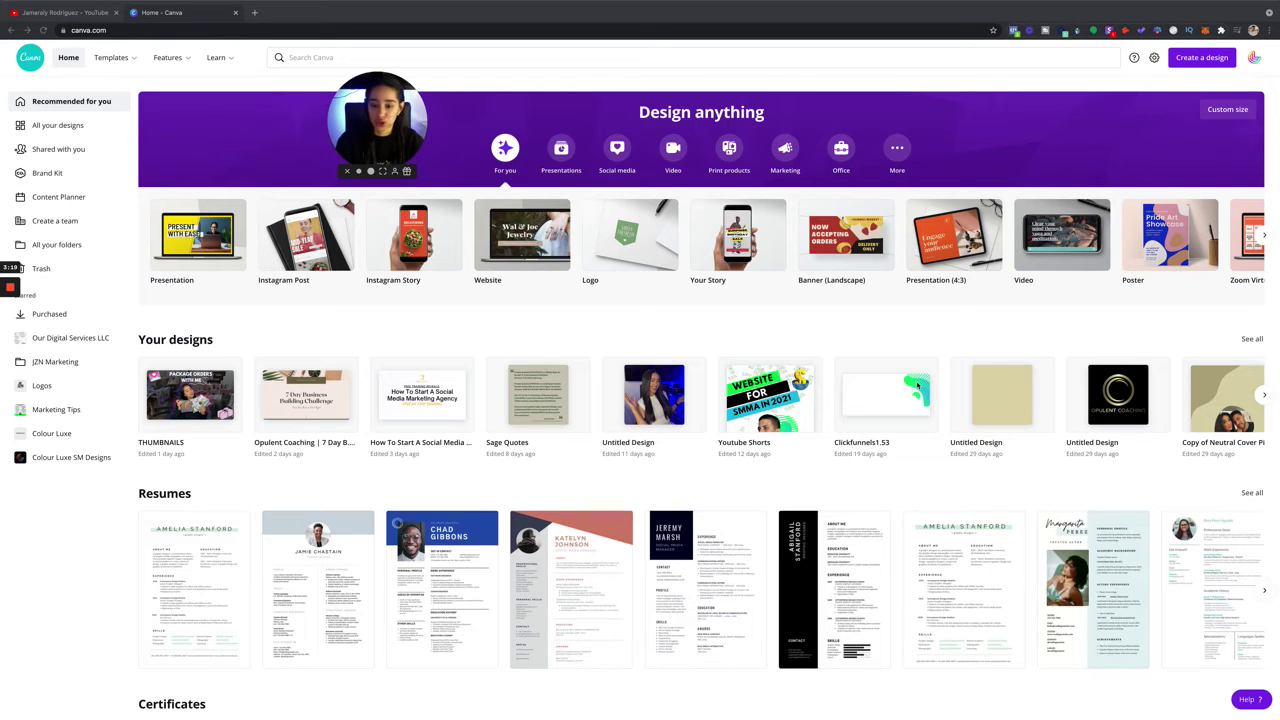
scroll(910, 400, down, 2)
scroll(905, 415, up, 2)
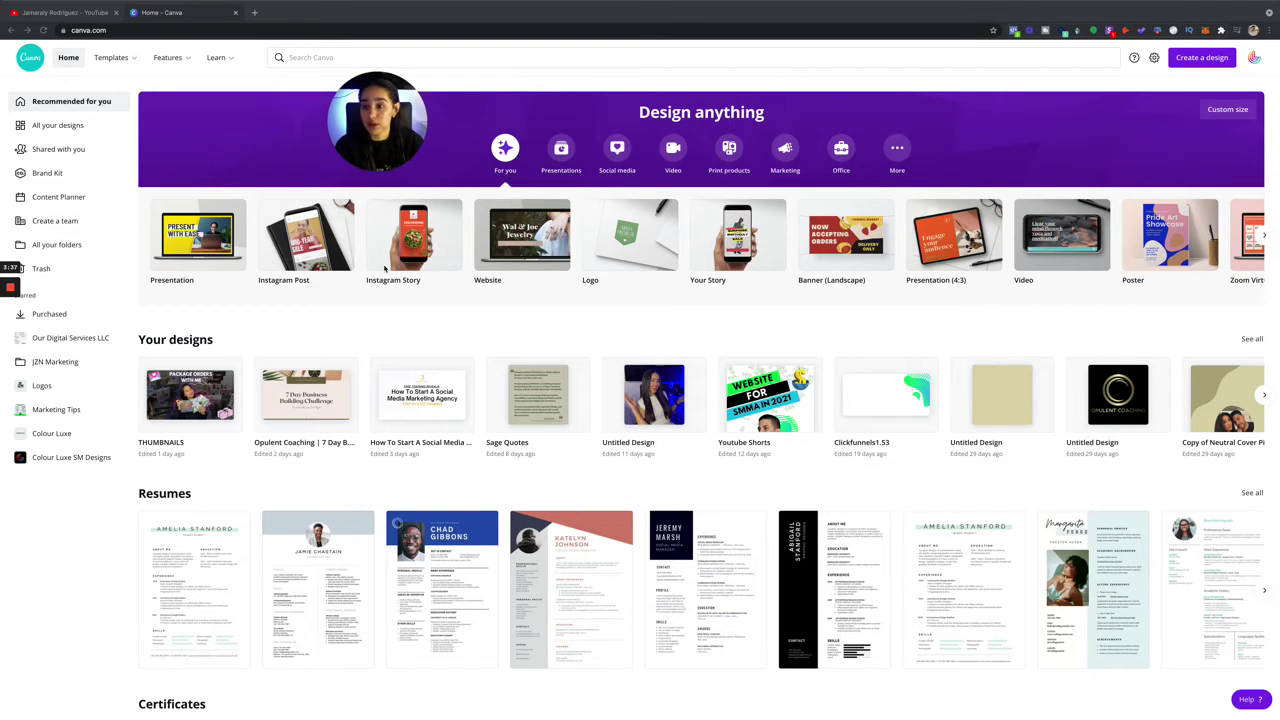
Search Canva for "youtube thumb" and look through the suggested YouTube thumbnail formats.
click(364, 57)
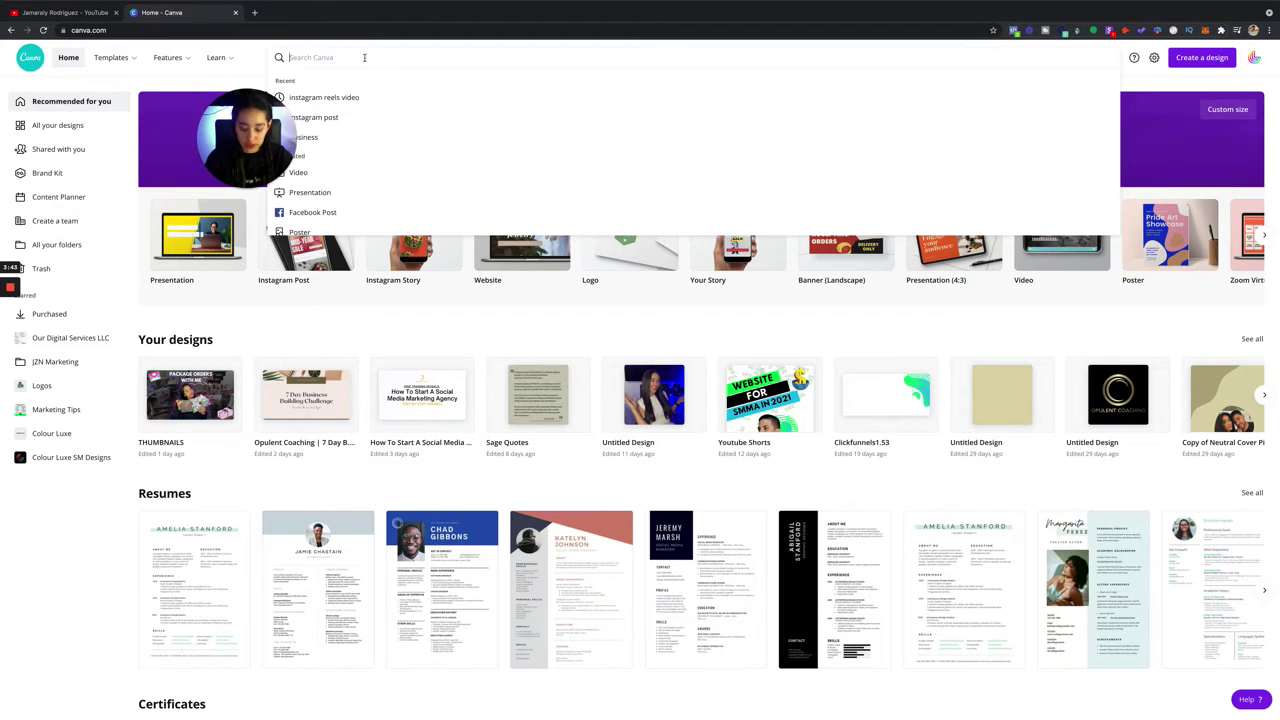
text(youtube)
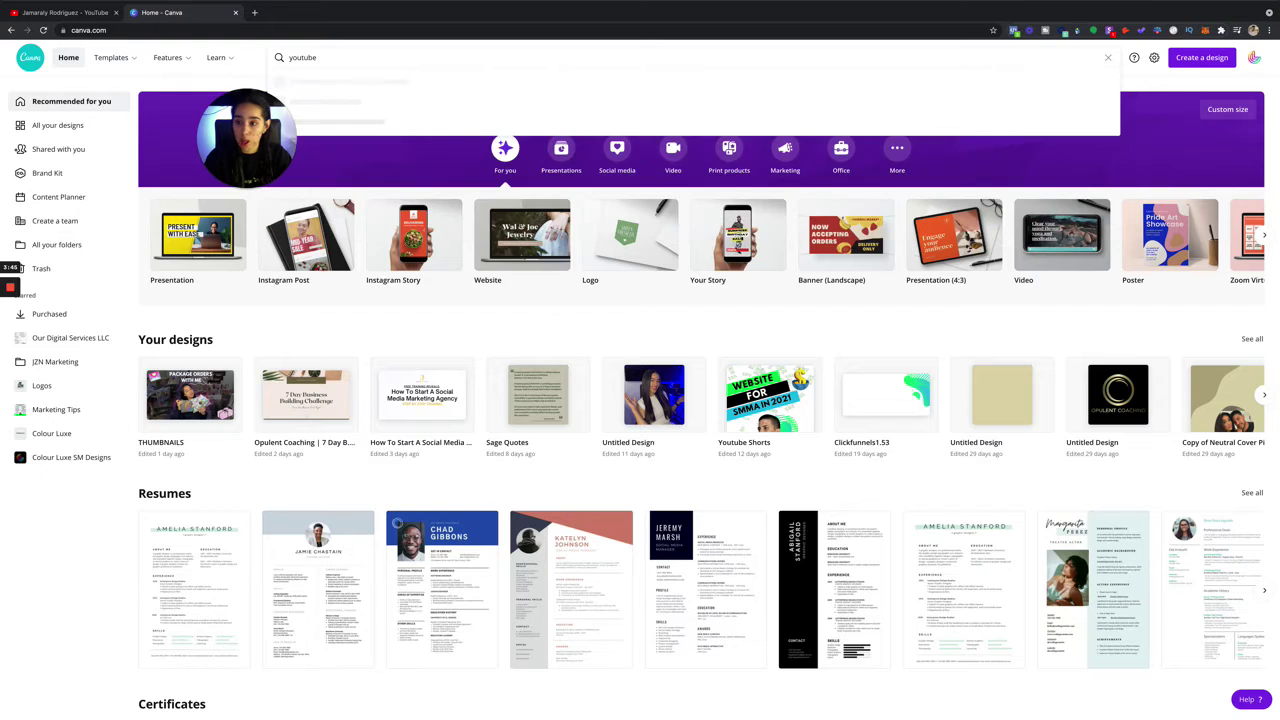
text( thumb)
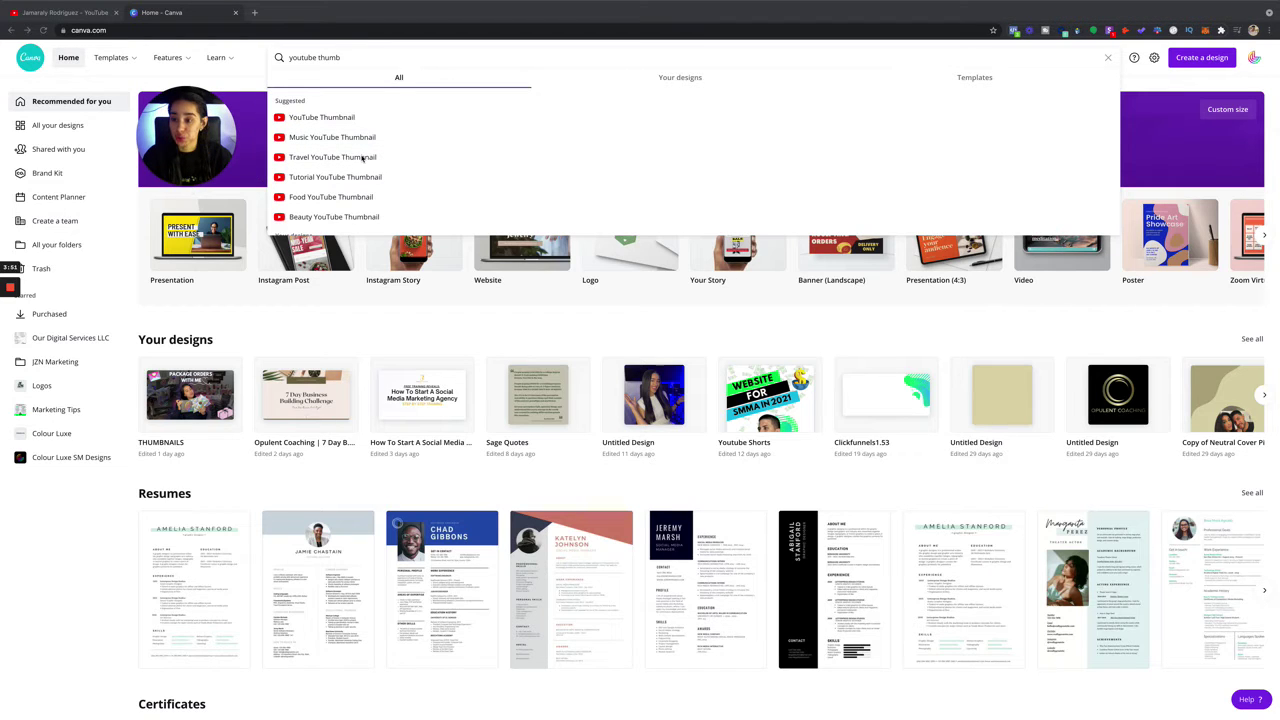
scroll(368, 157, down, 2)
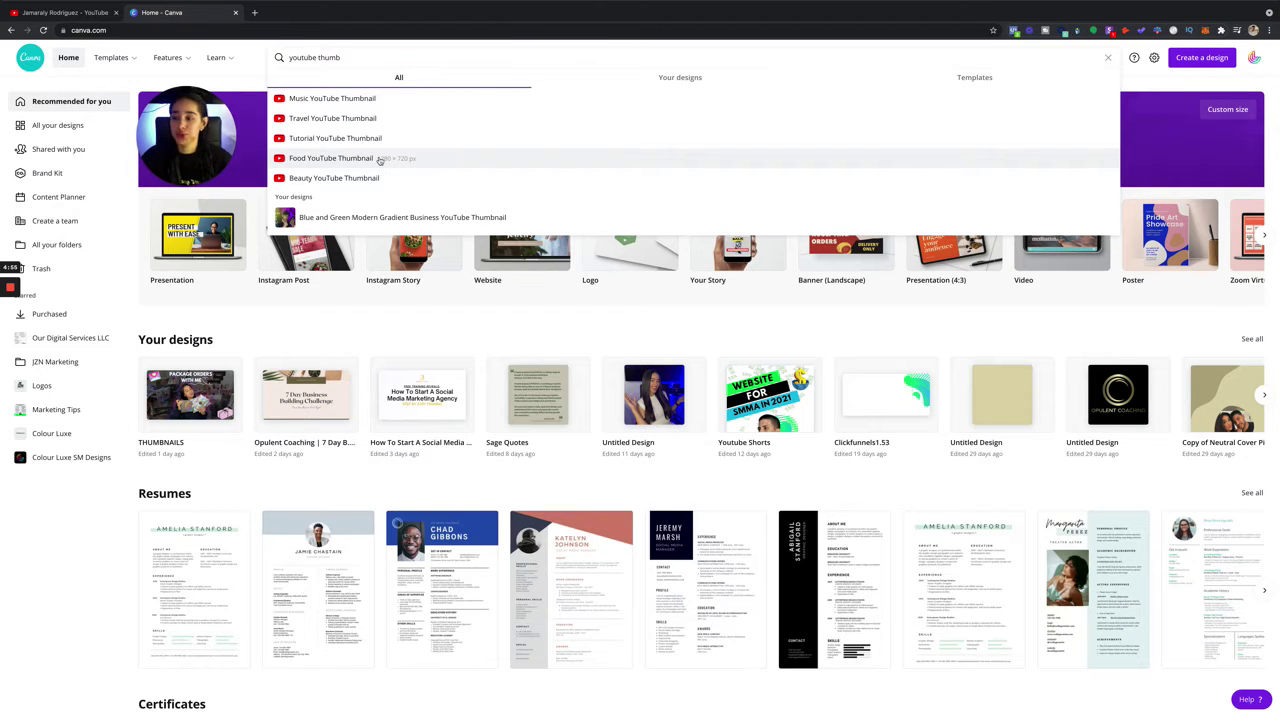
Open the THUMBNAILS design from the collection of all your designs.
click(58, 125)
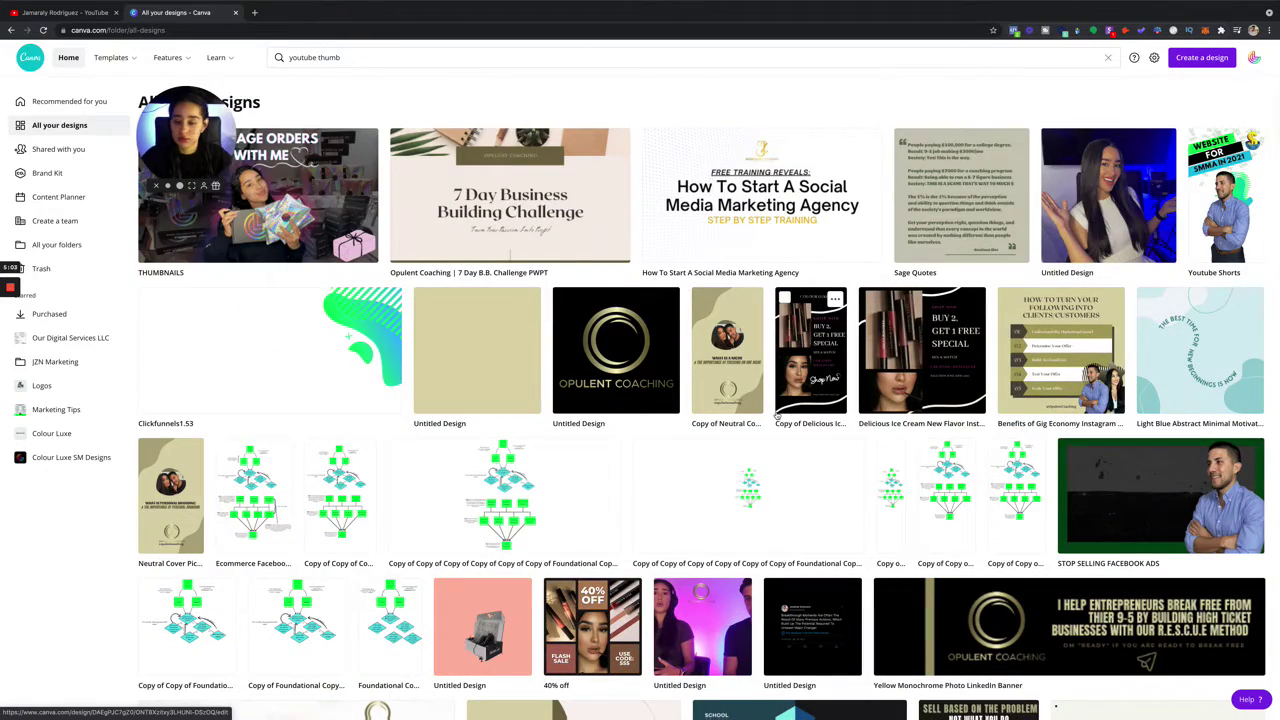
drag(214, 150, 849, 150)
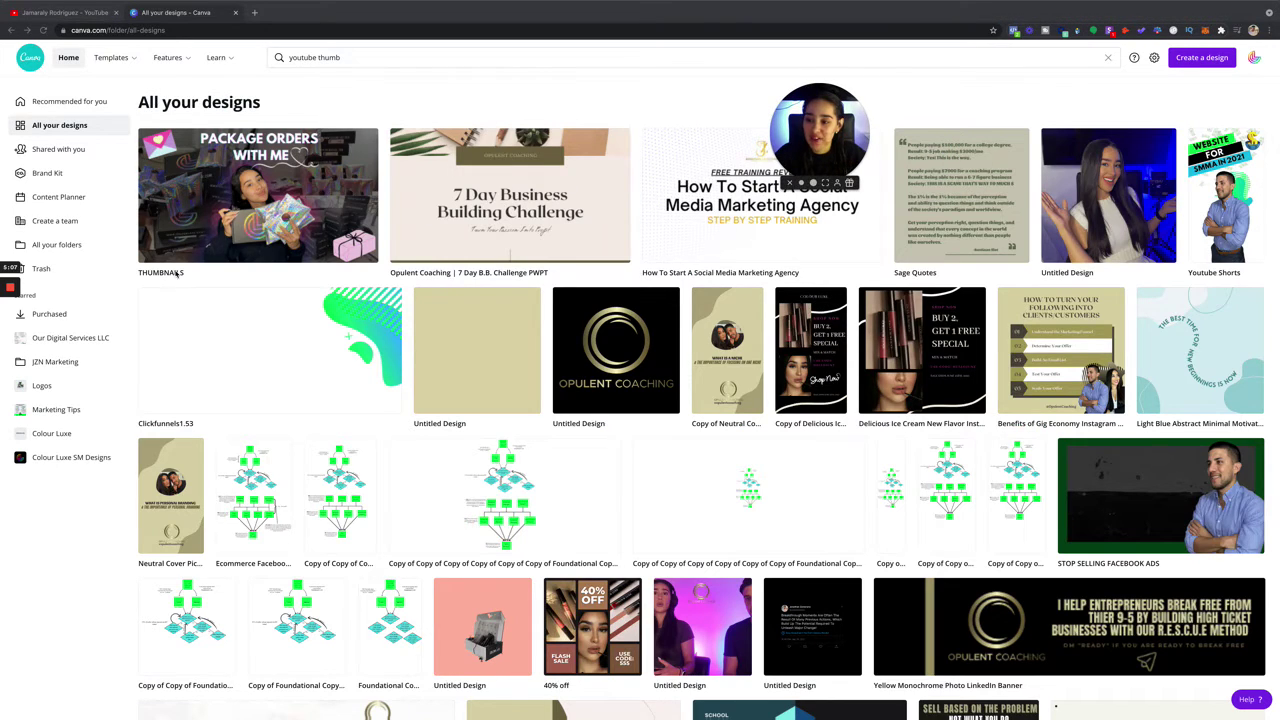
click(222, 234)
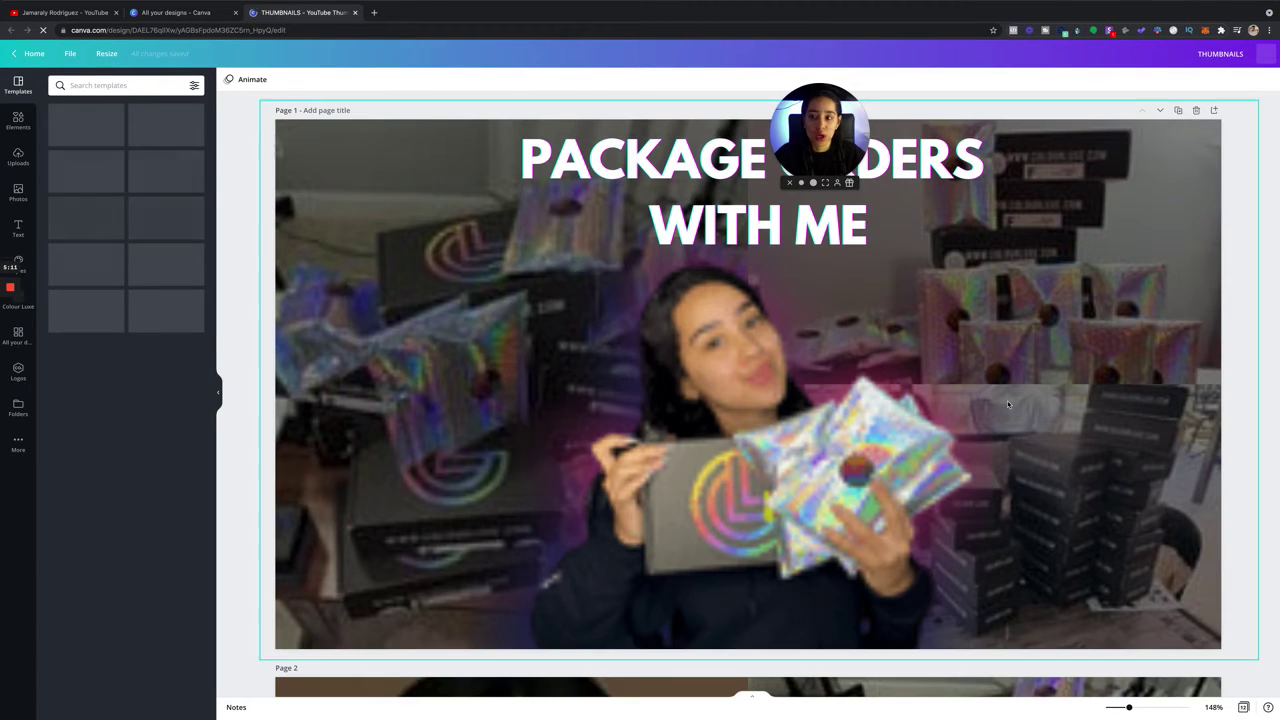
Look through the existing thumbnail pages as far as the "How to Stay Motivated & Productive" design on page 8.
scroll(1008, 404, down, 15)
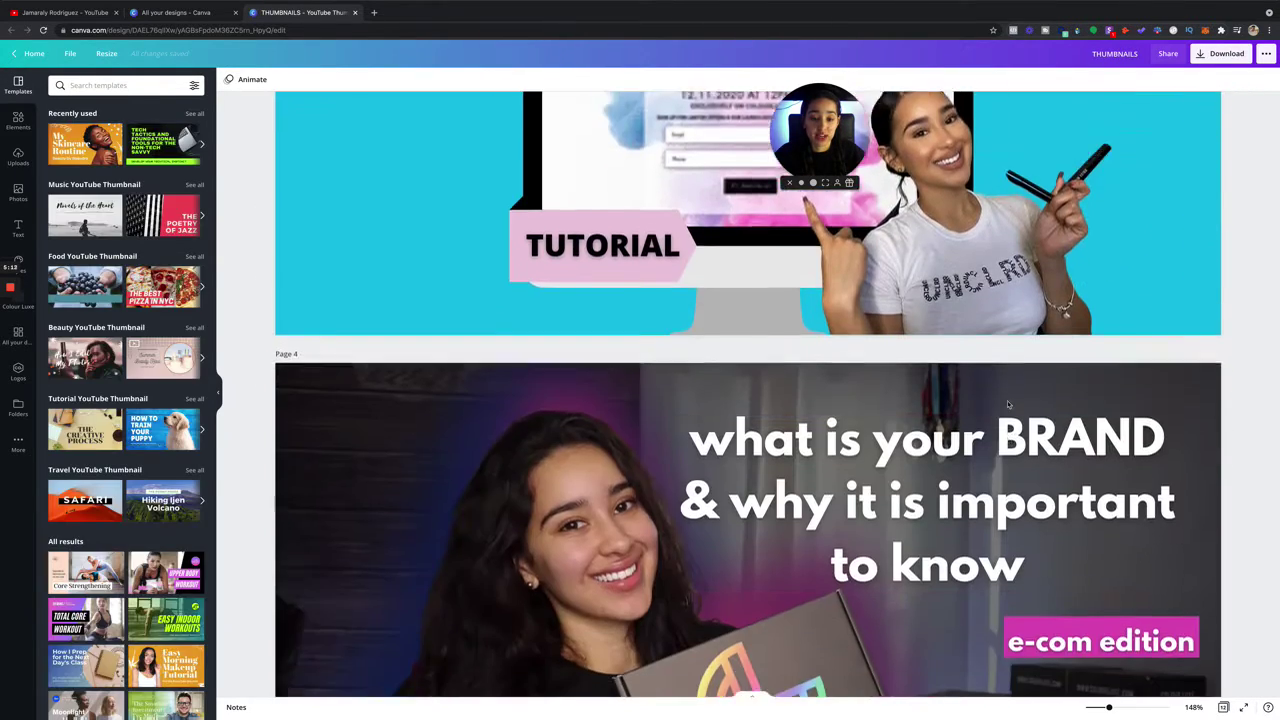
scroll(1008, 404, down, 12)
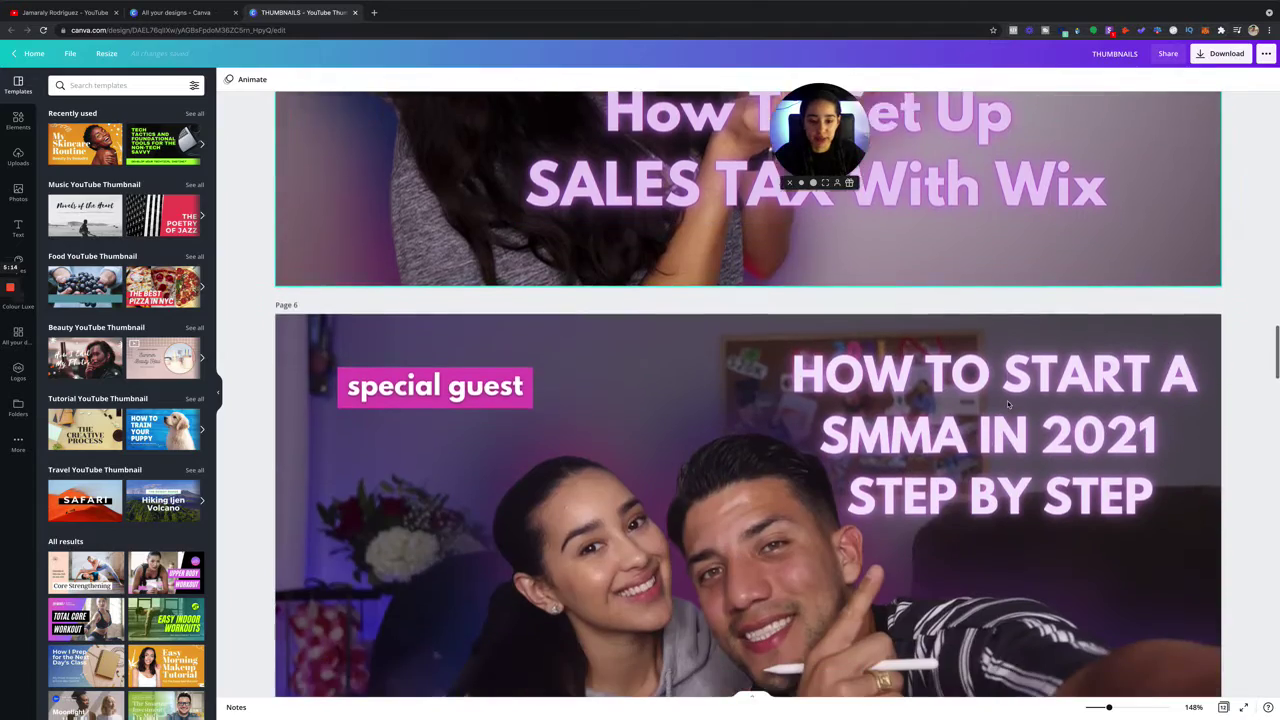
scroll(1008, 404, down, 10)
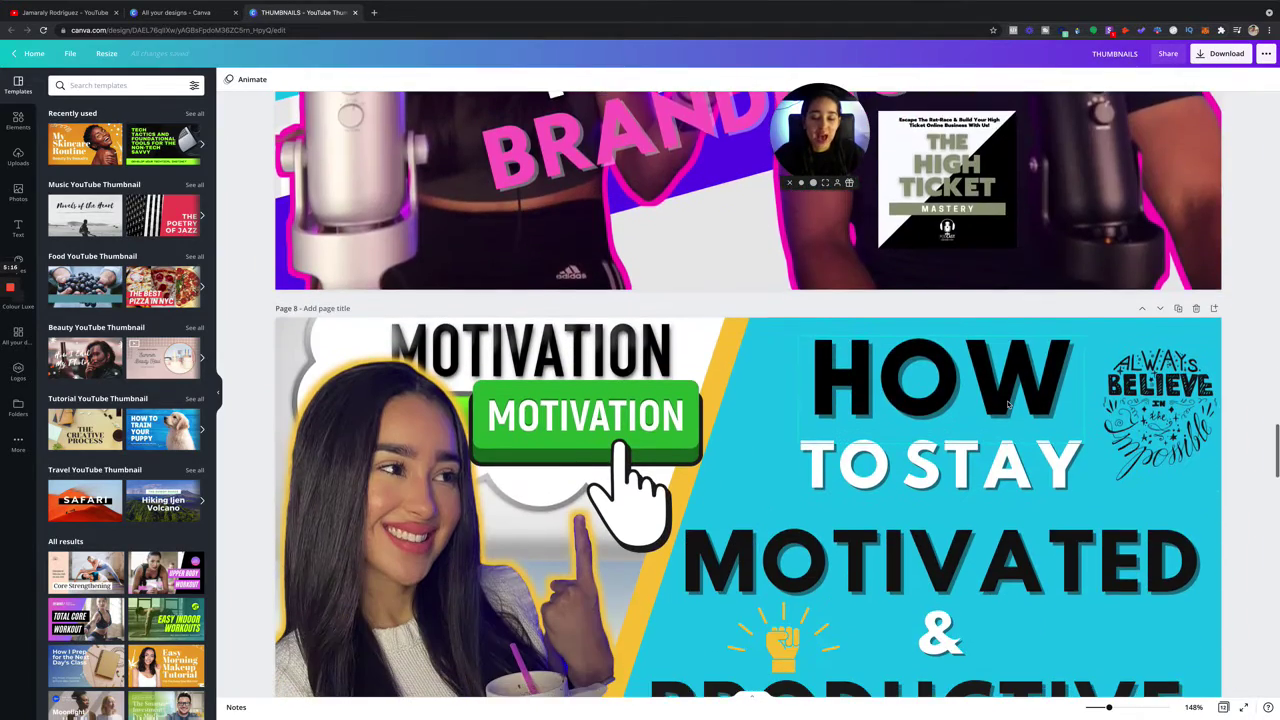
scroll(1008, 404, down, 2)
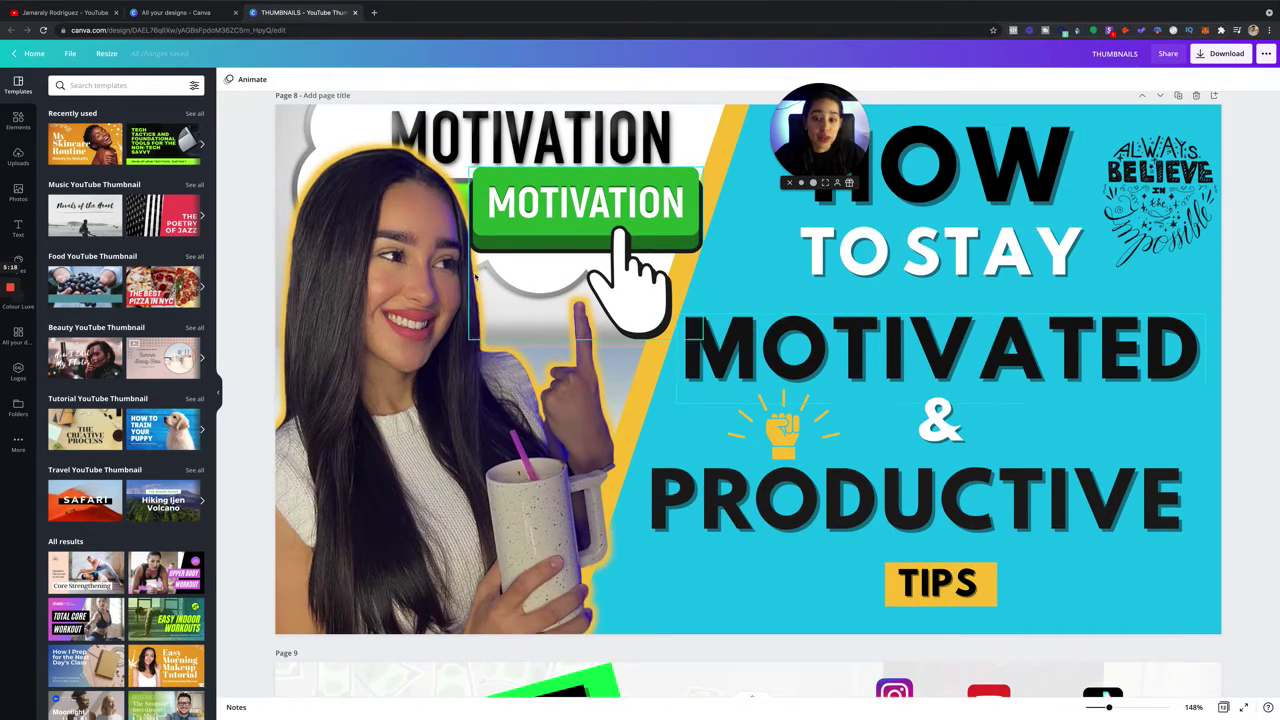
scroll(918, 237, up, 2)
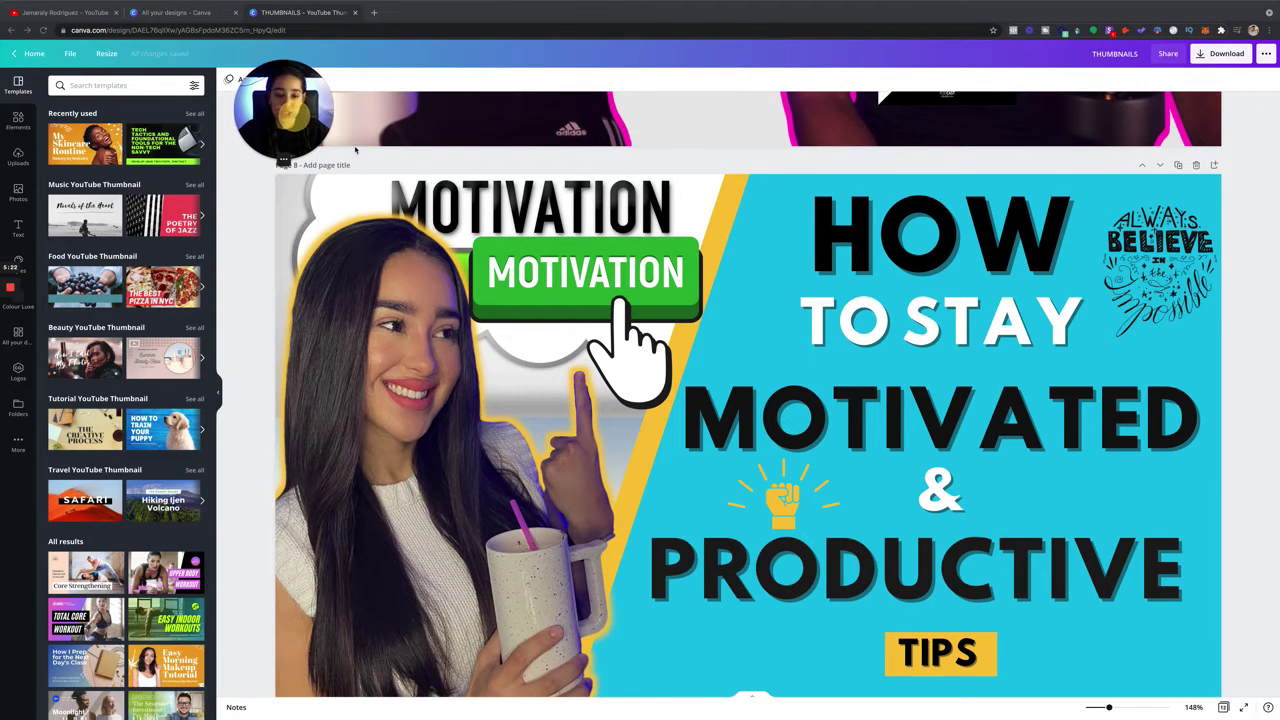
scroll(841, 403, down, 1)
scroll(842, 403, down, 1)
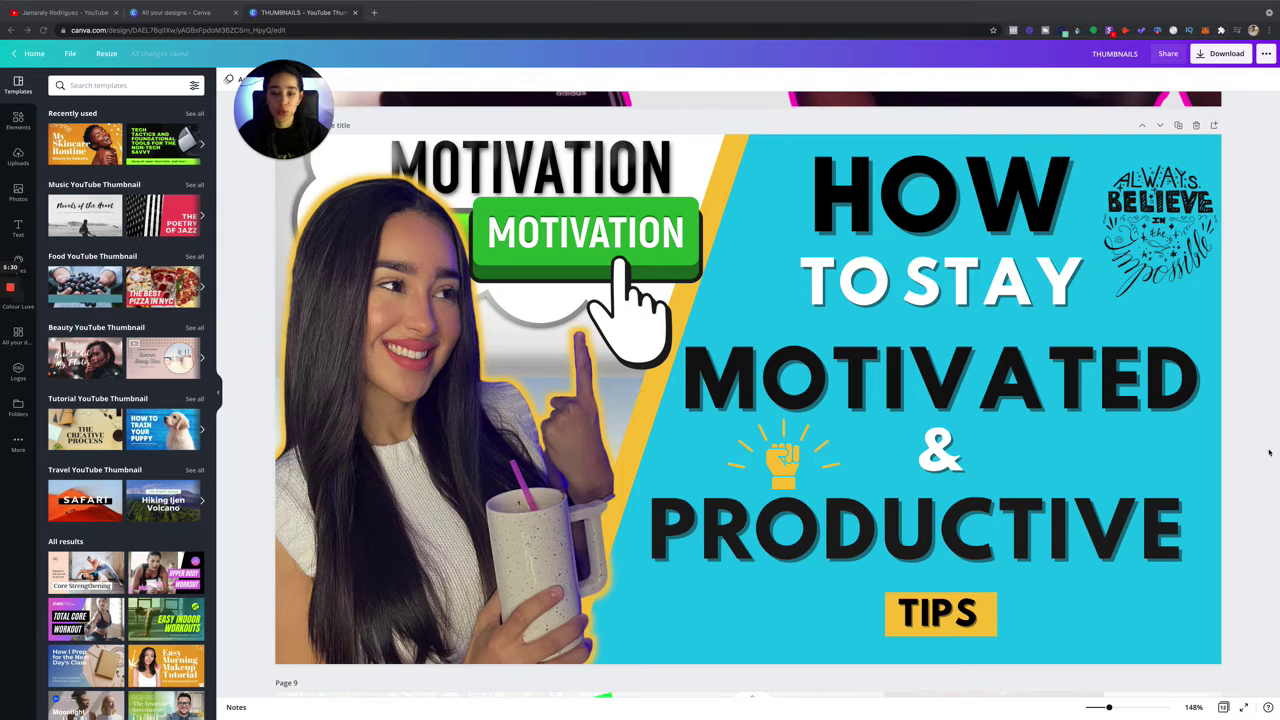
scroll(1268, 455, down, 1)
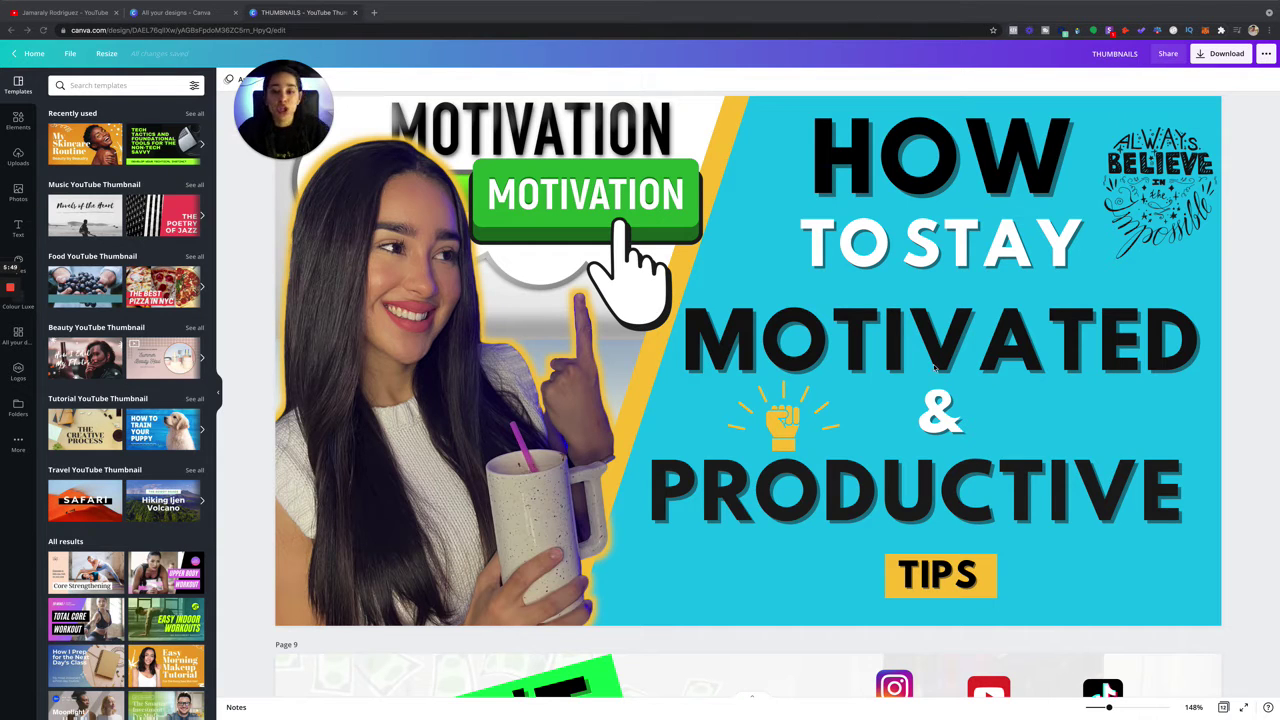
scroll(1212, 322, up, 1)
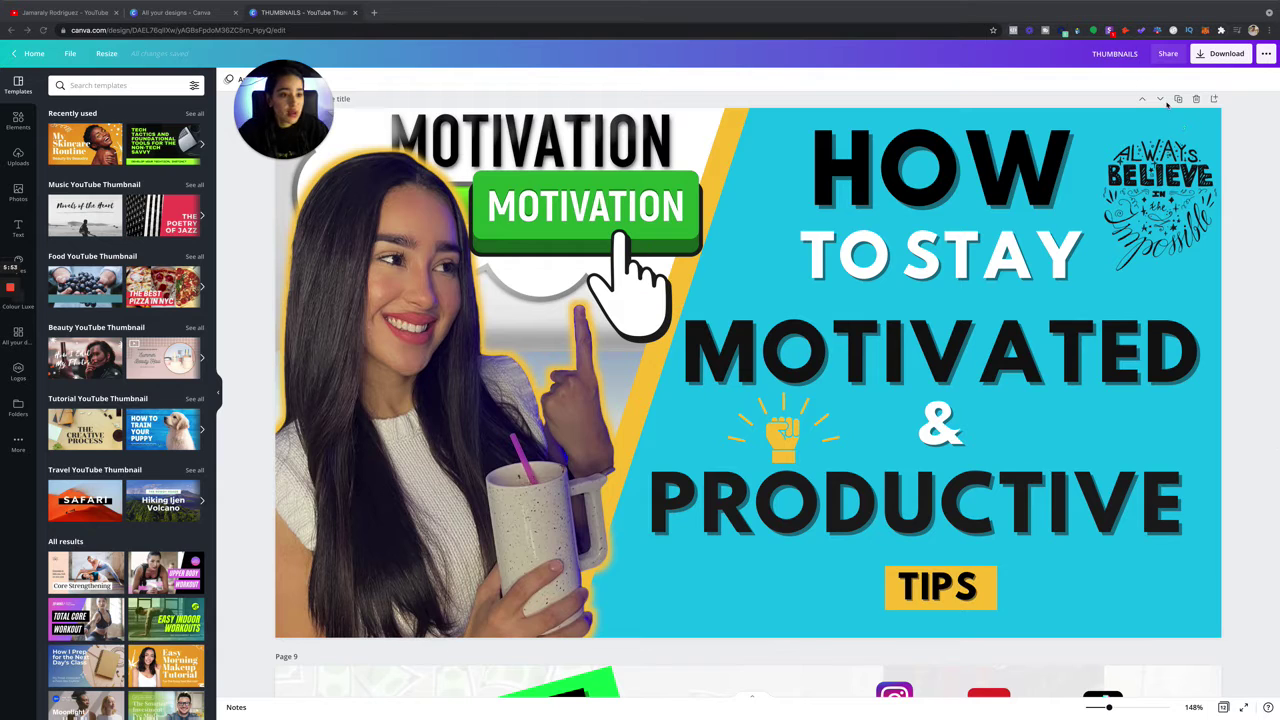
Duplicate the "How to Stay Motivated & Productive" page and delete all elements and background fills from the copy, leaving it blank.
click(1178, 99)
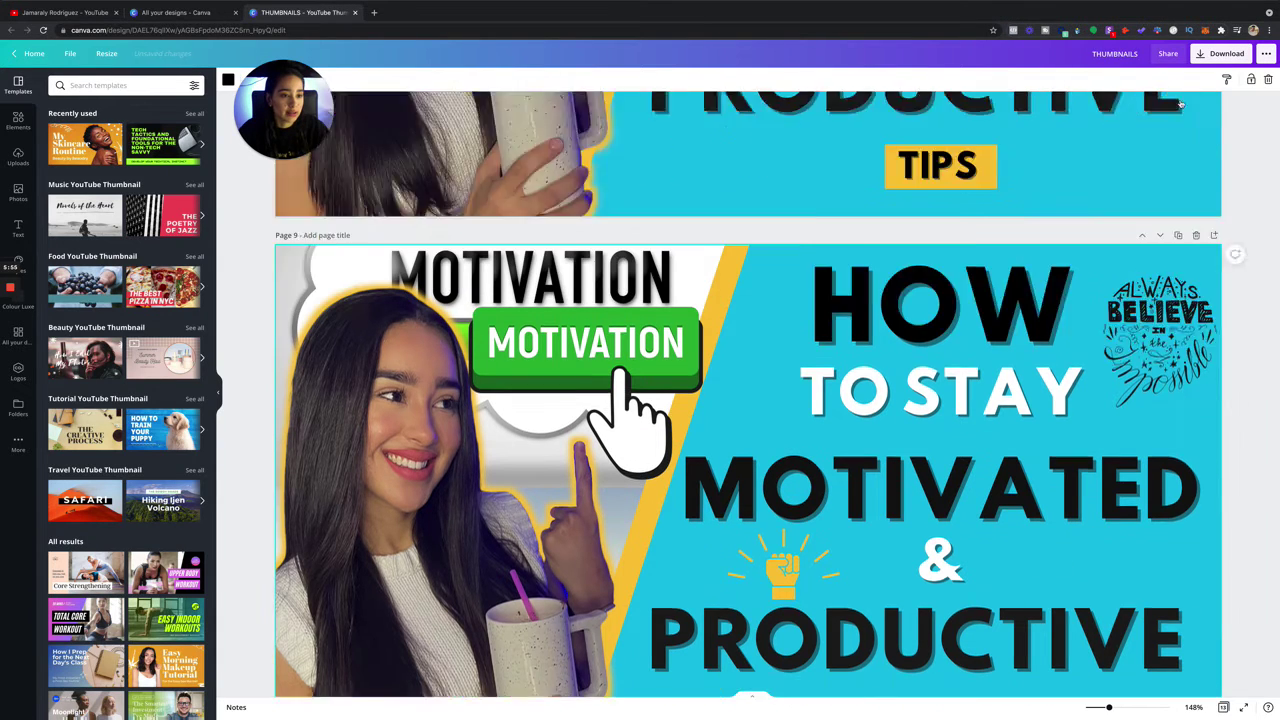
scroll(1023, 225, up, 2)
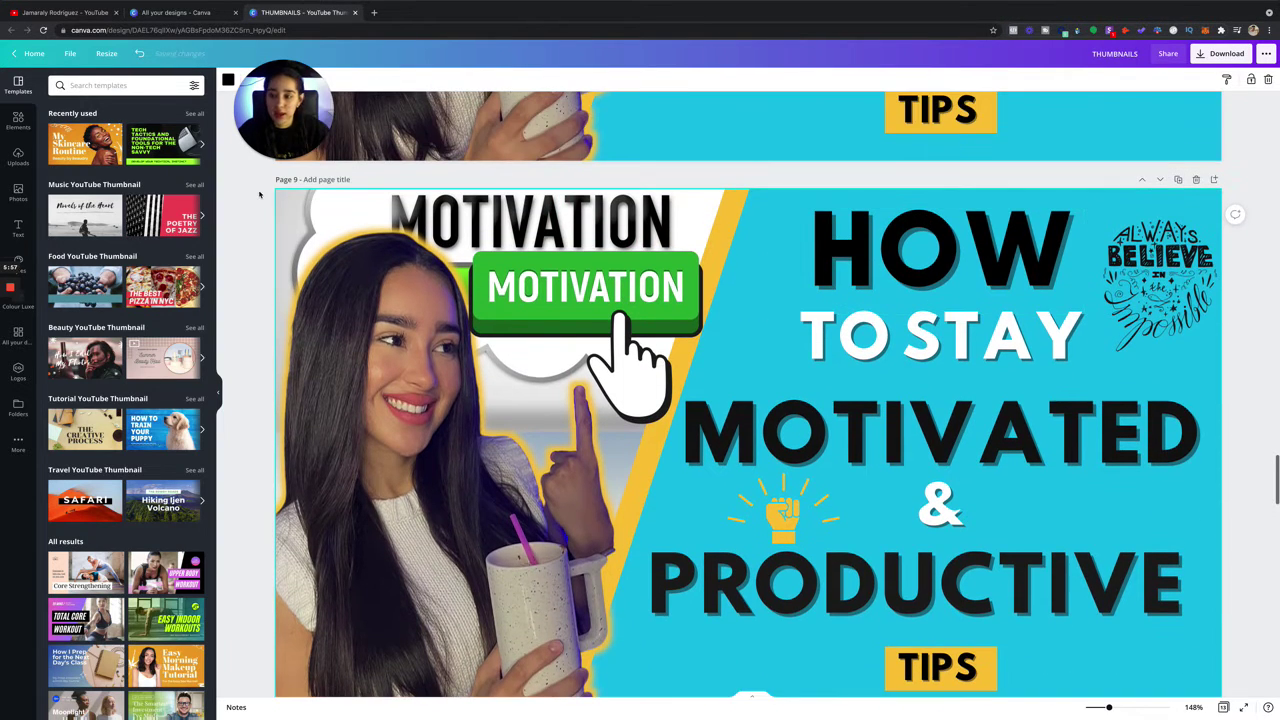
drag(803, 447, 1216, 658)
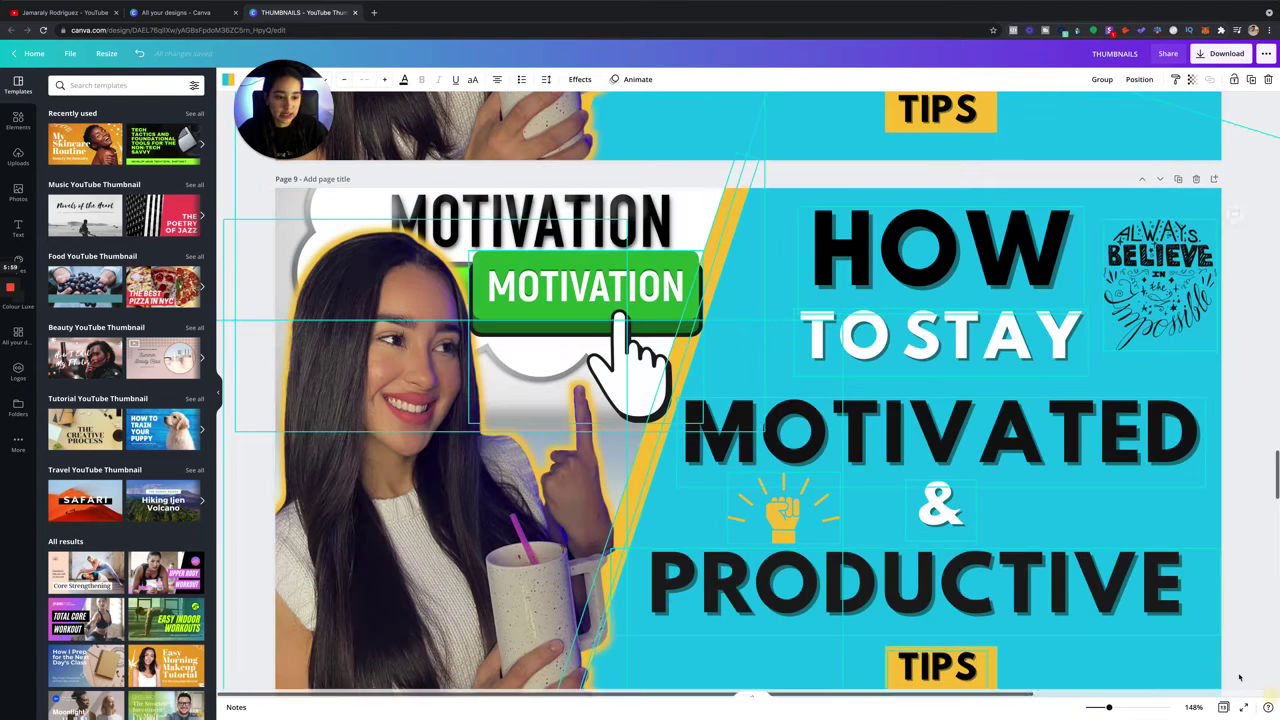
key(Delete)
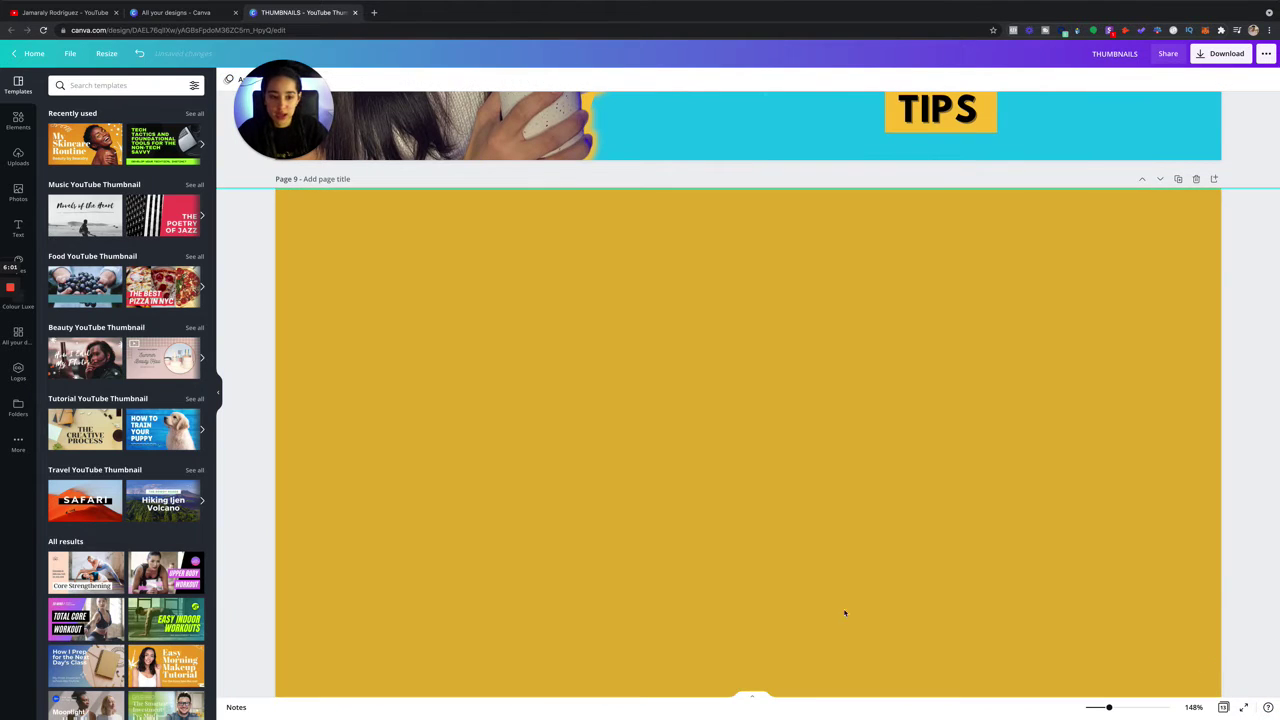
key(Delete)
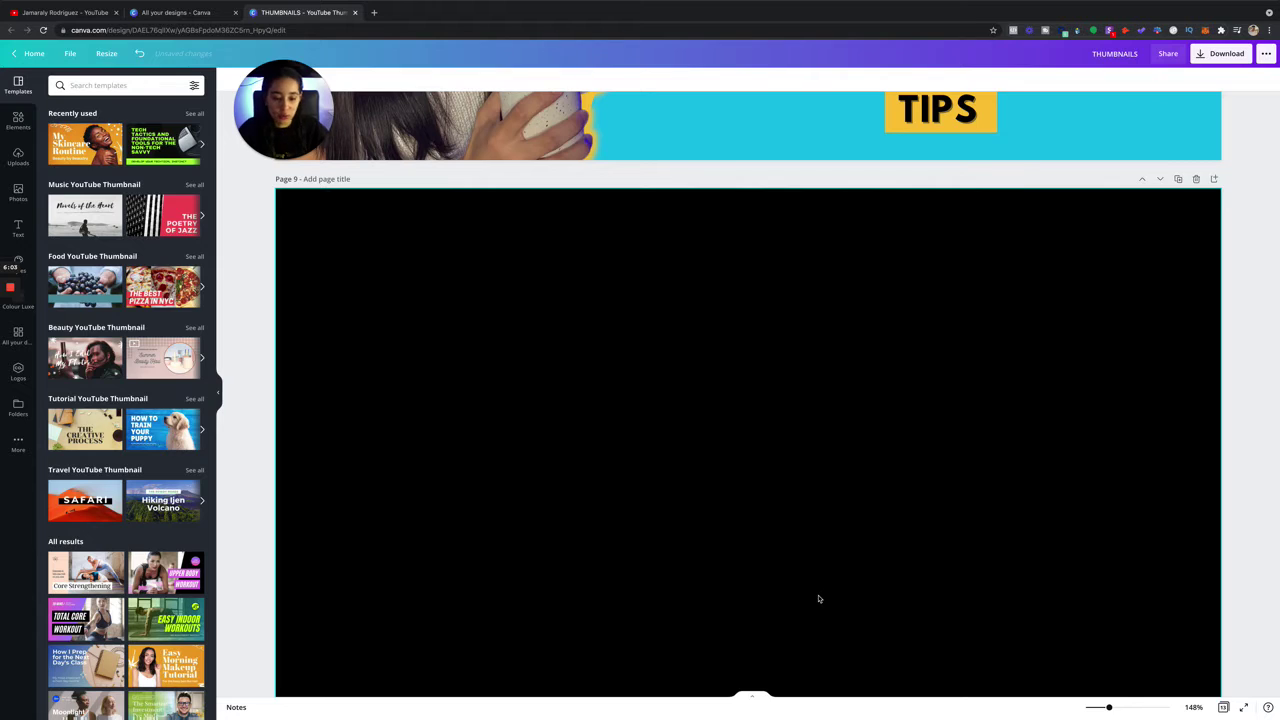
key(Delete)
scroll(714, 479, down, 1)
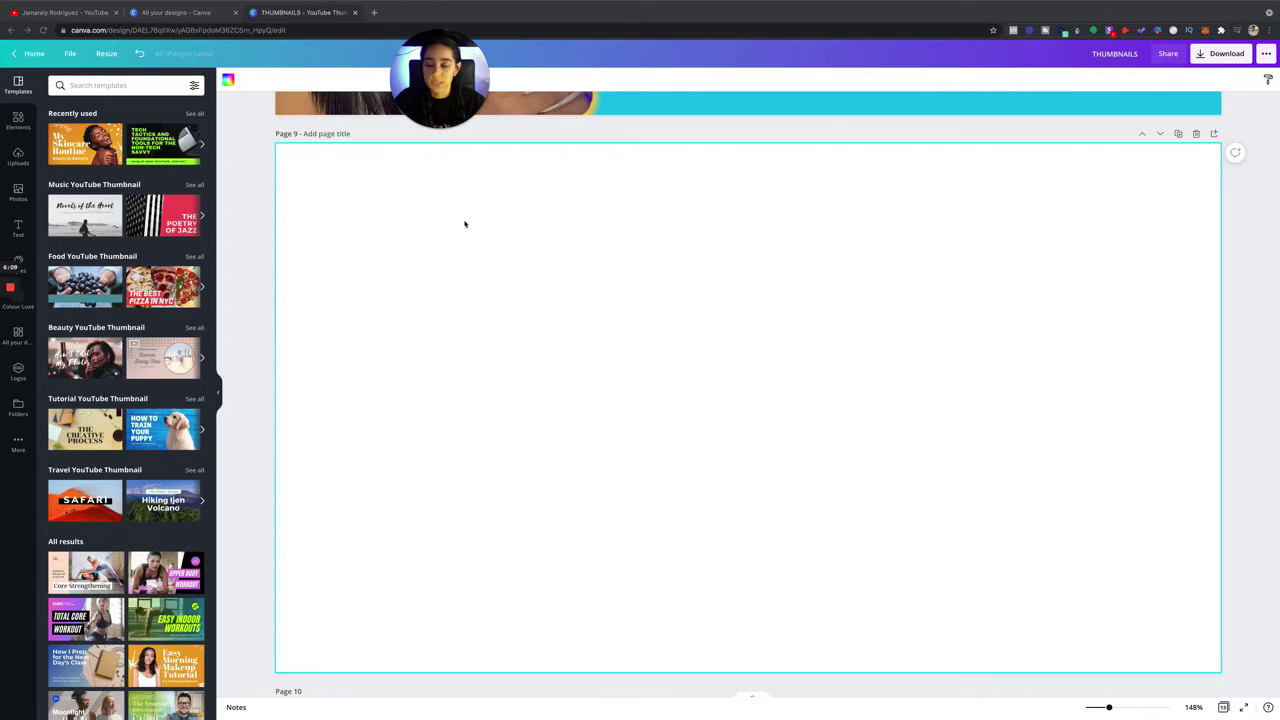
Set the background of the blank page 9 to the golden yellow document color.
click(228, 80)
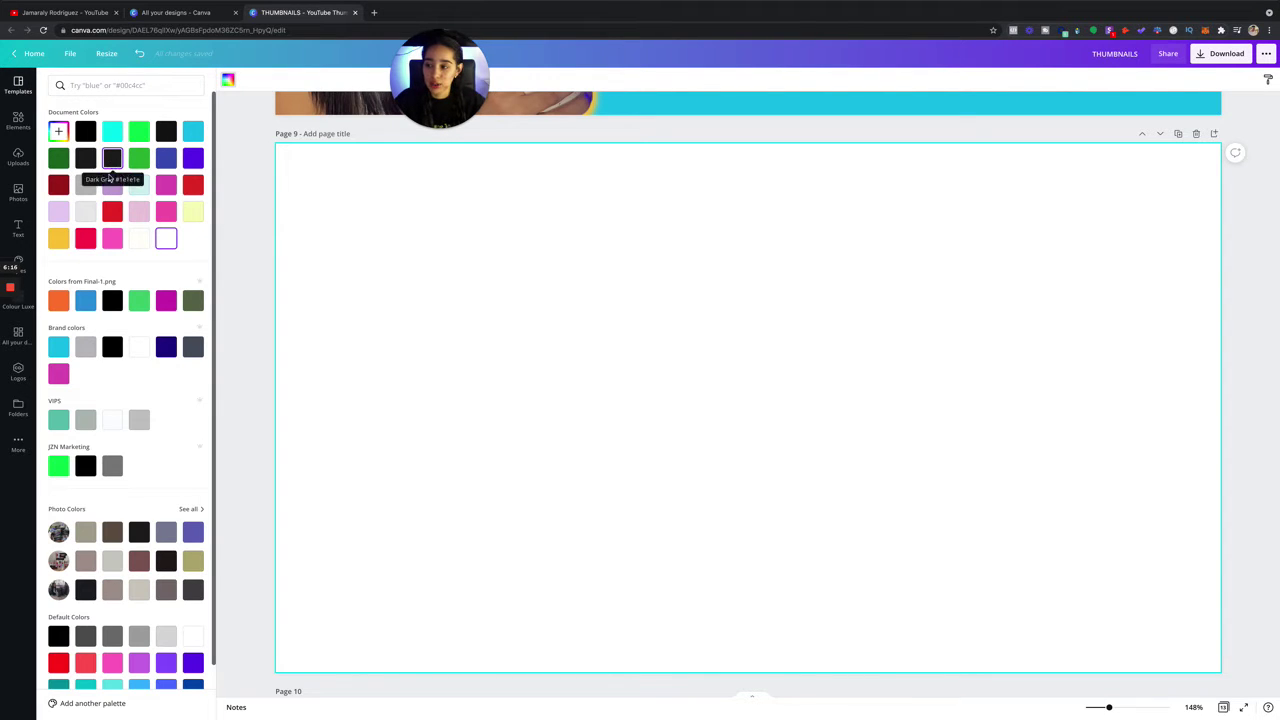
click(58, 238)
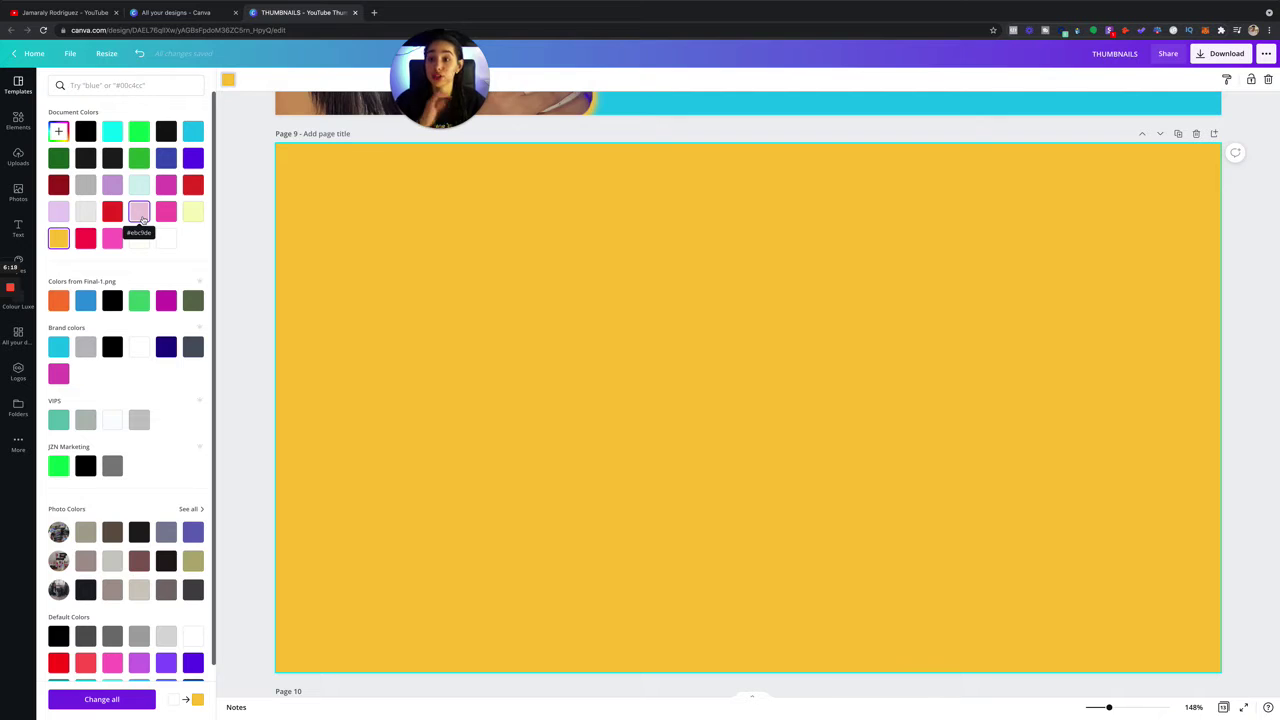
click(257, 195)
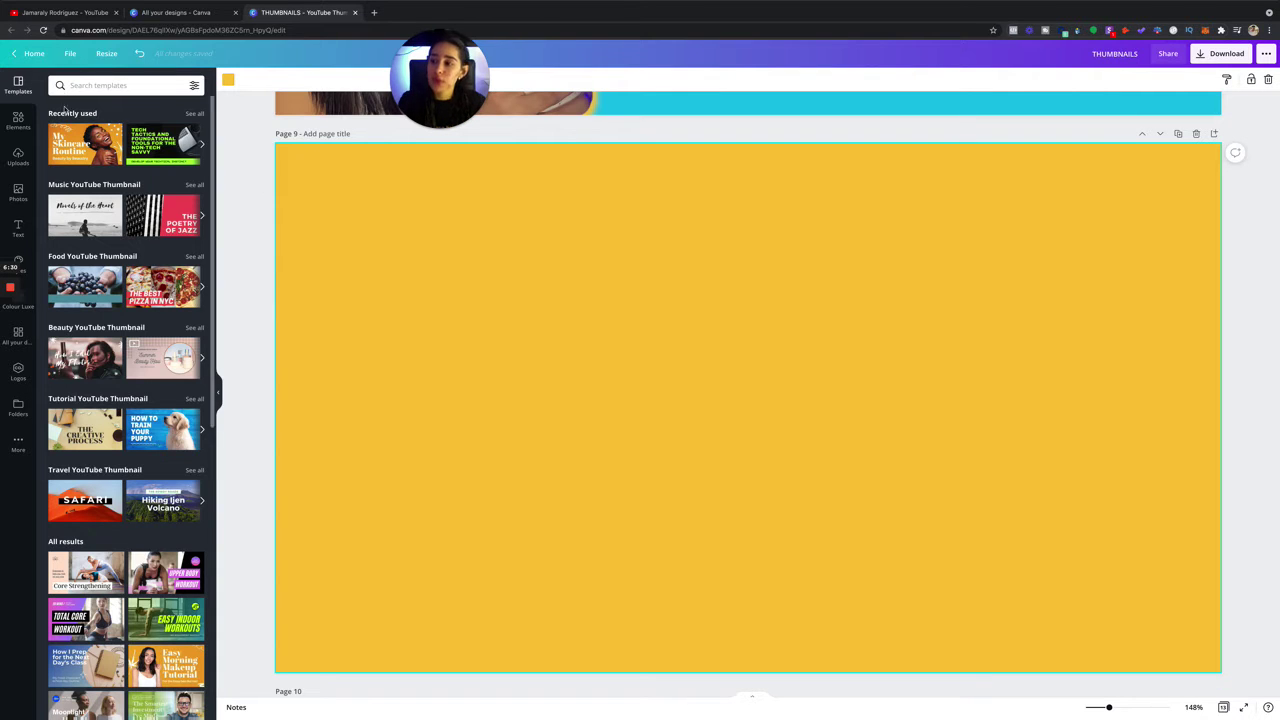
Examine the background, photo and text layout of the motivation thumbnail on page 8 as a reference for page 9.
scroll(471, 244, up, 4)
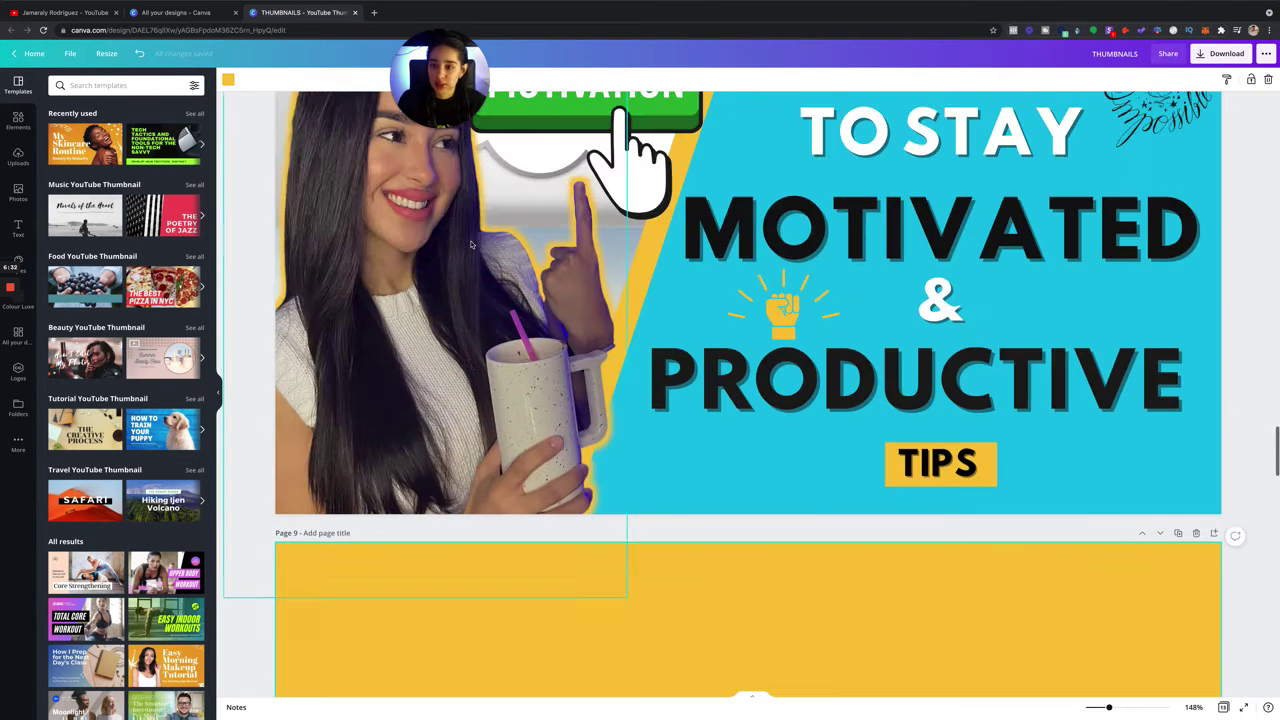
scroll(471, 254, down, 4)
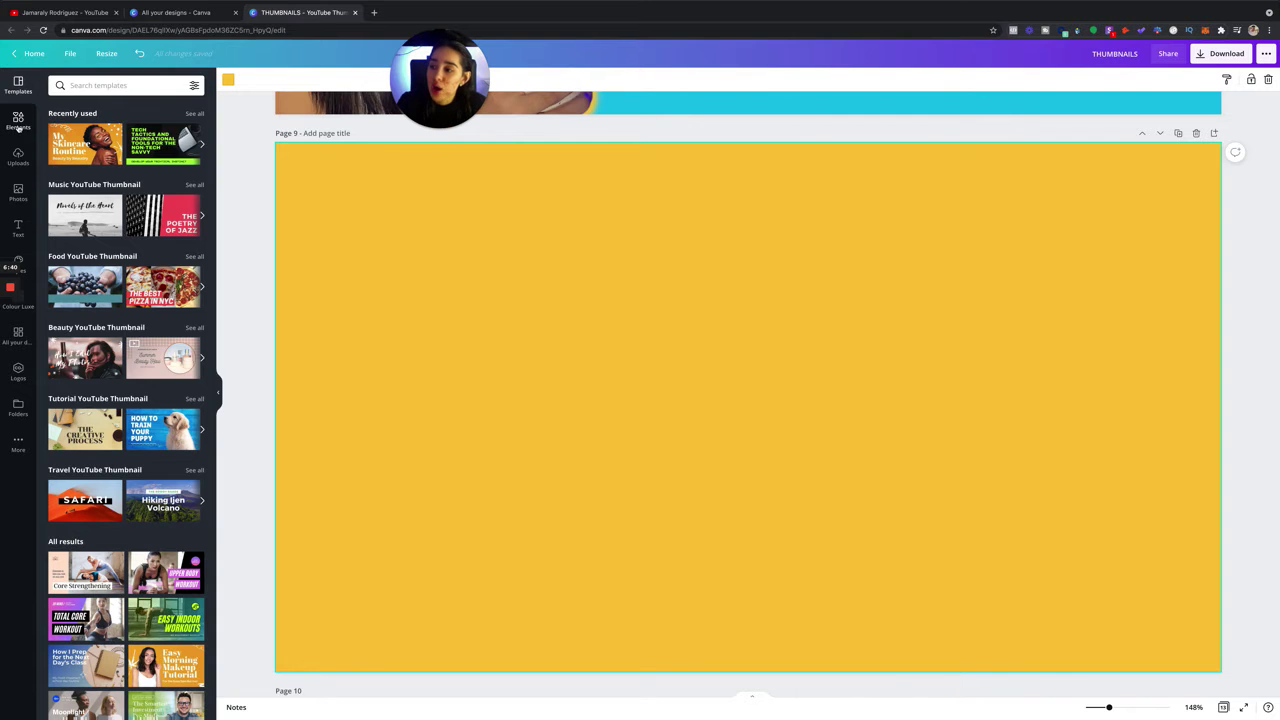
scroll(313, 240, up, 1)
scroll(313, 240, up, 6)
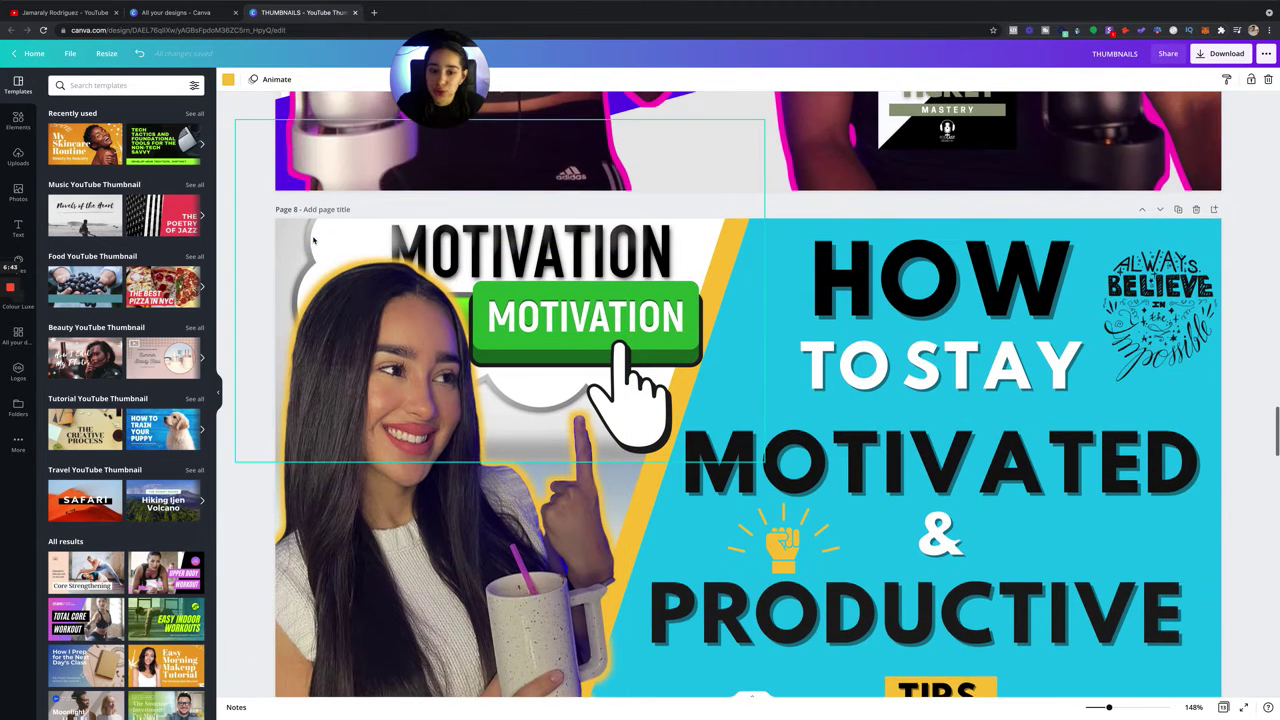
scroll(1044, 268, down, 2)
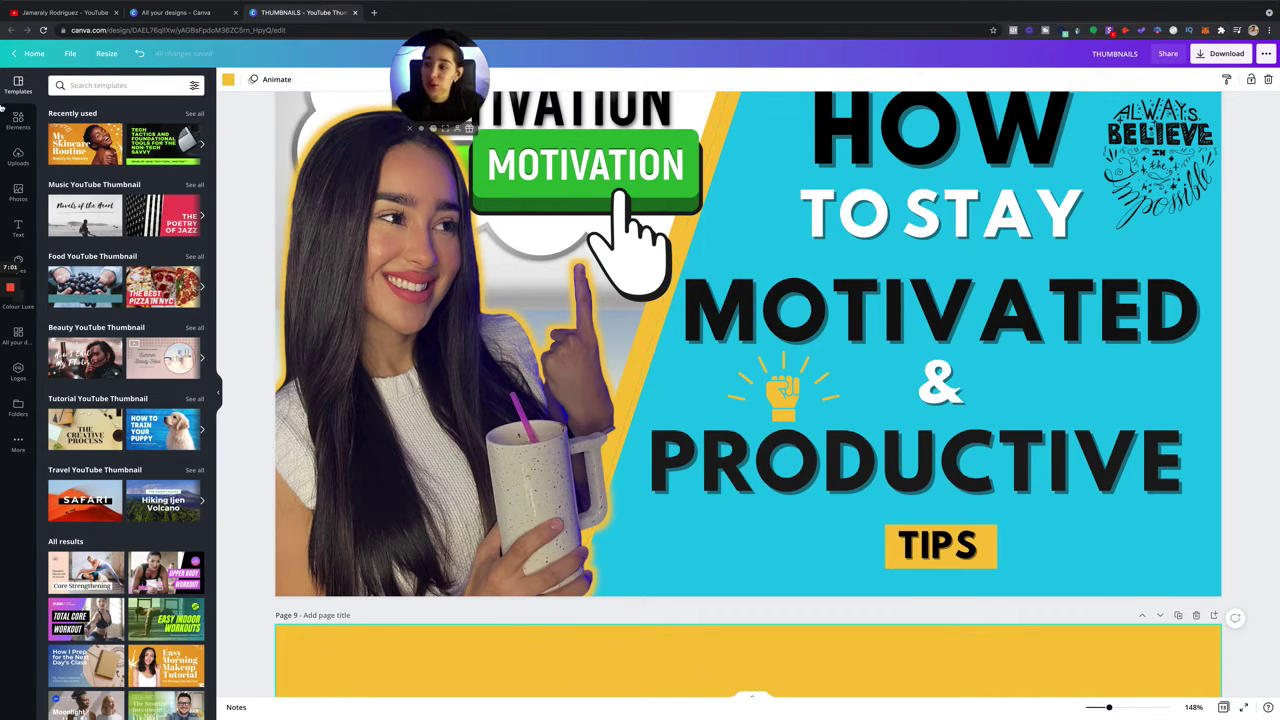
scroll(251, 238, up, 2)
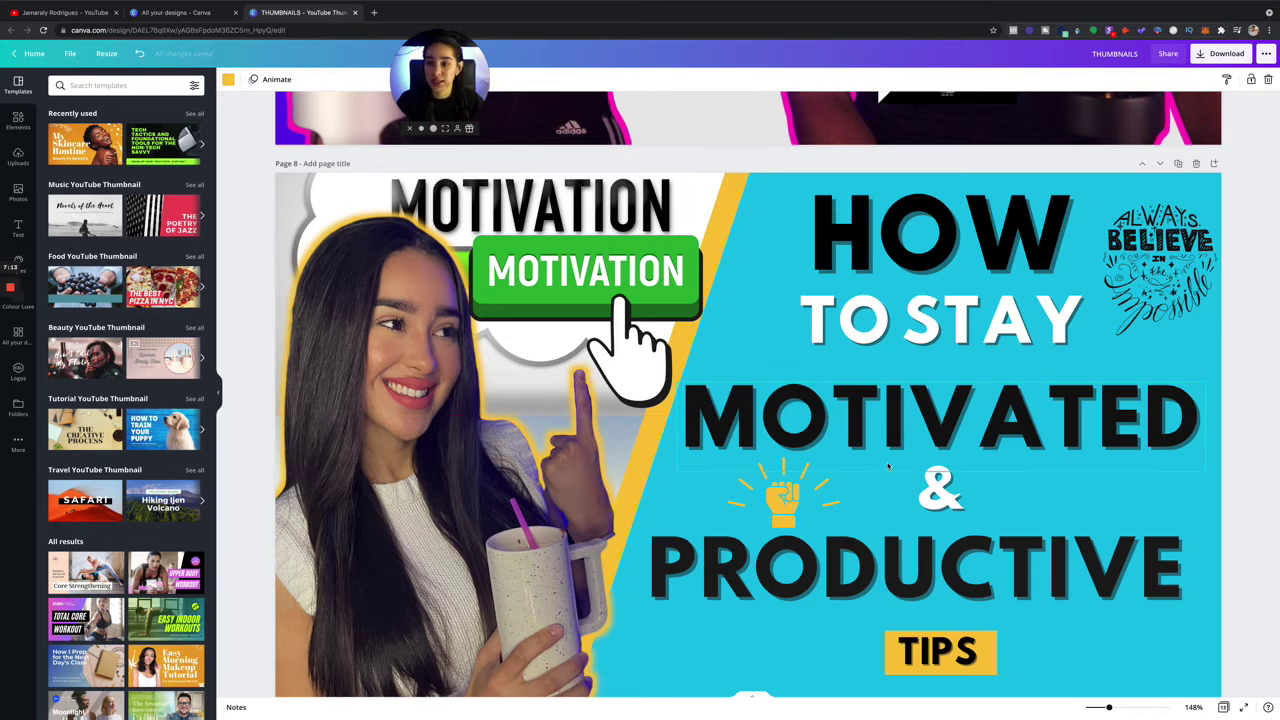
scroll(887, 466, down, 1)
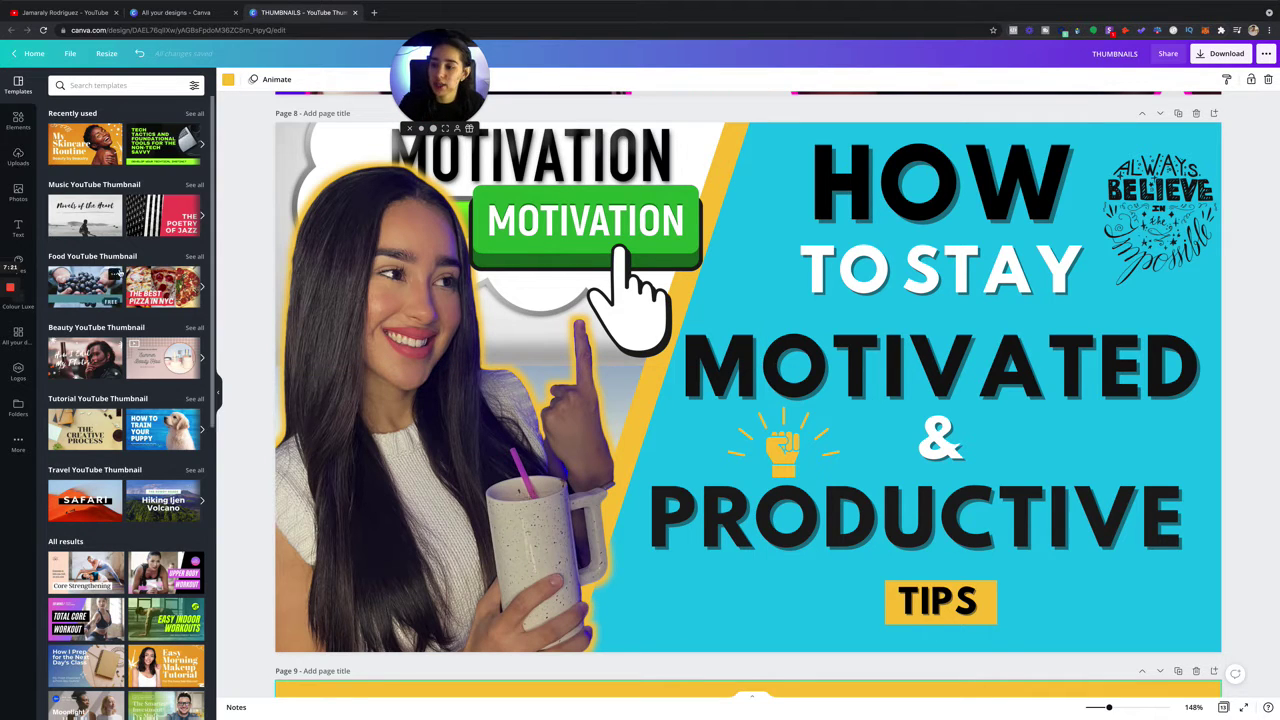
scroll(125, 300, down, 3)
scroll(305, 377, down, 5)
scroll(305, 377, down, 2)
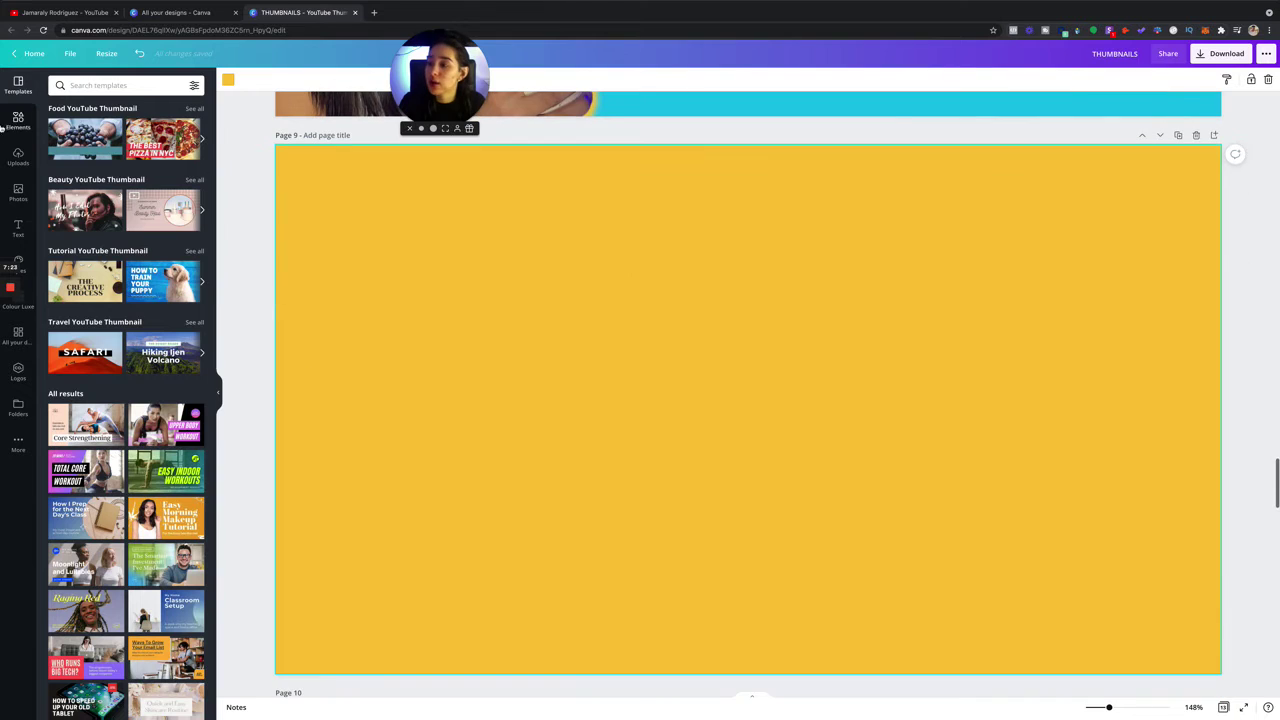
Search the photo library for "thumbnails", and switch to the suggested search "youtube thumbnail".
click(19, 155)
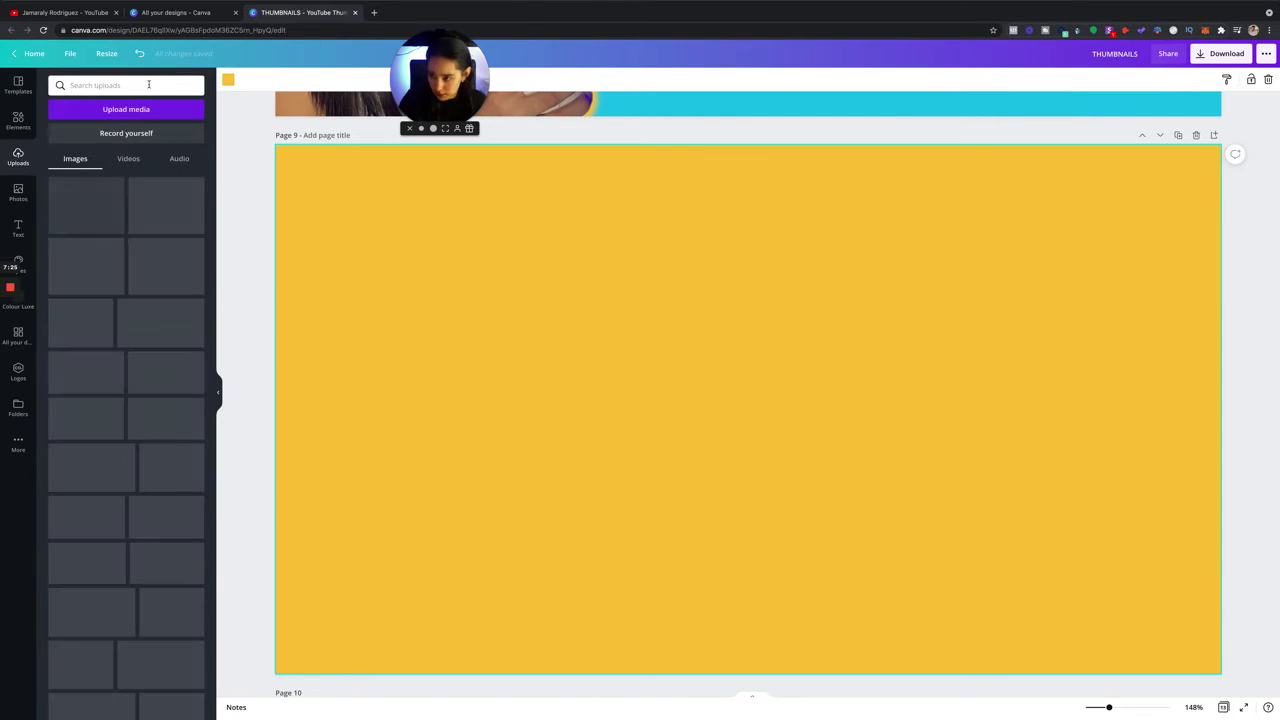
click(18, 193)
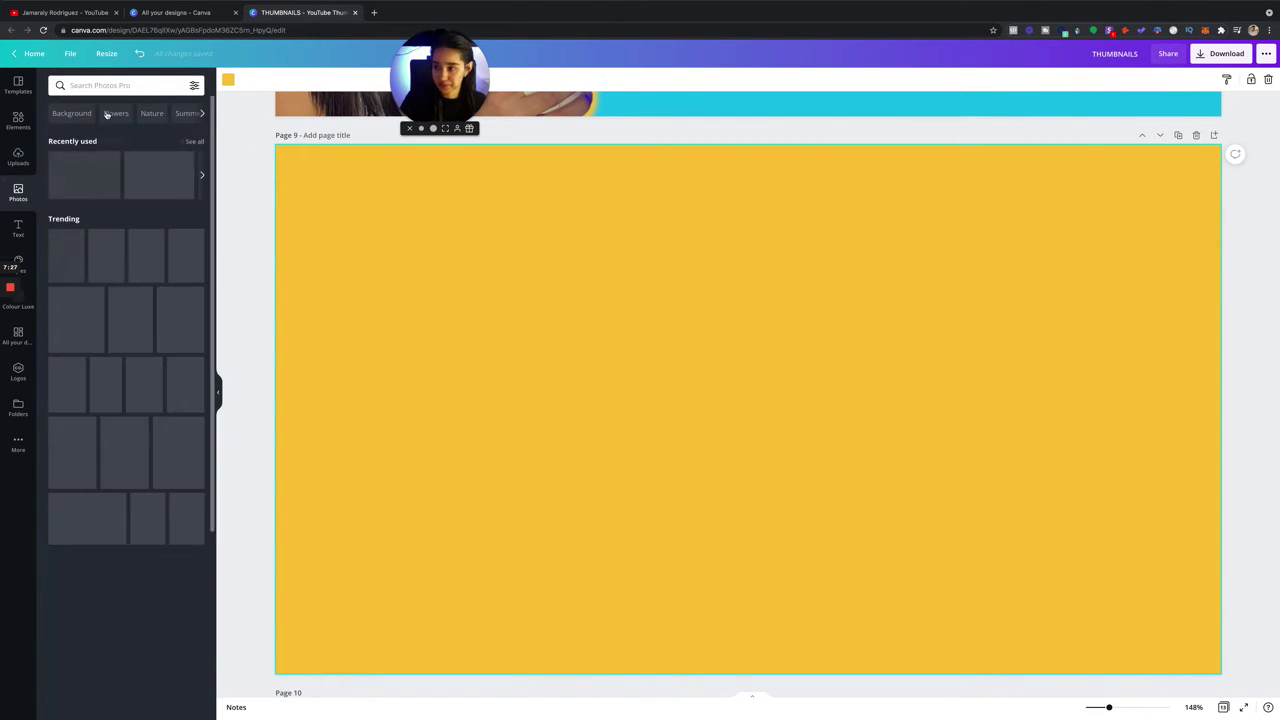
click(125, 88)
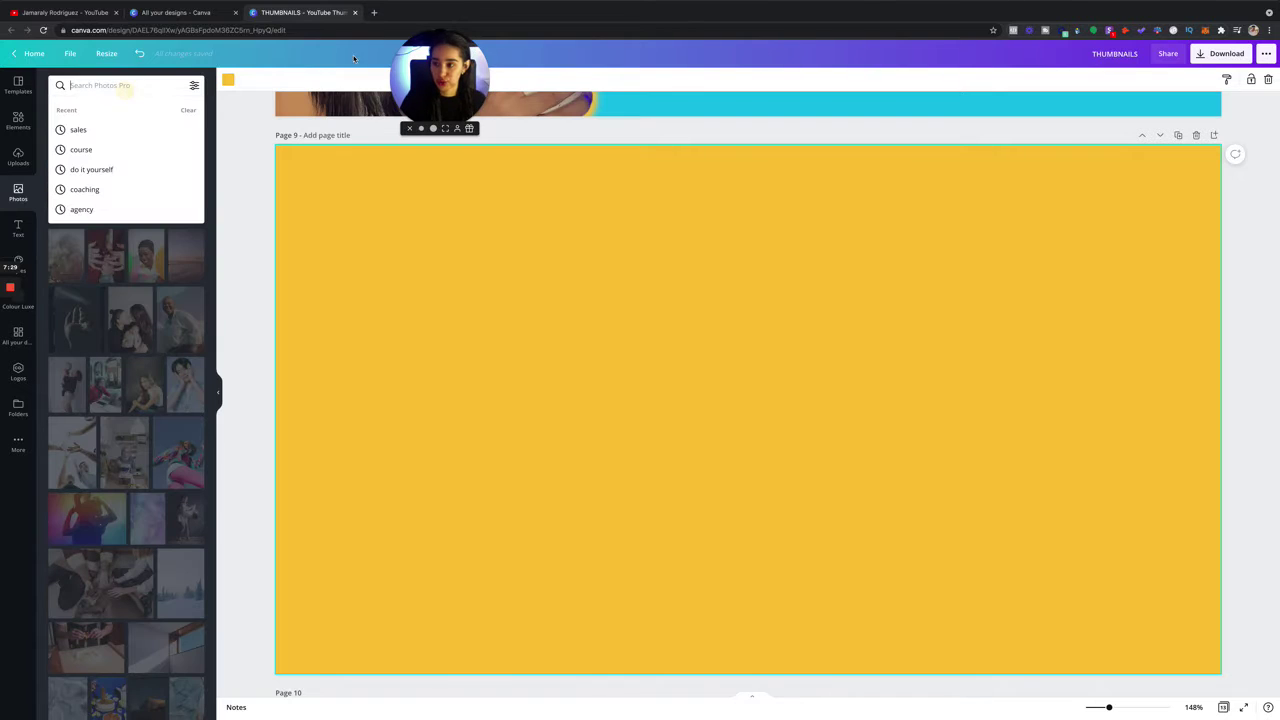
text(thumbnails)
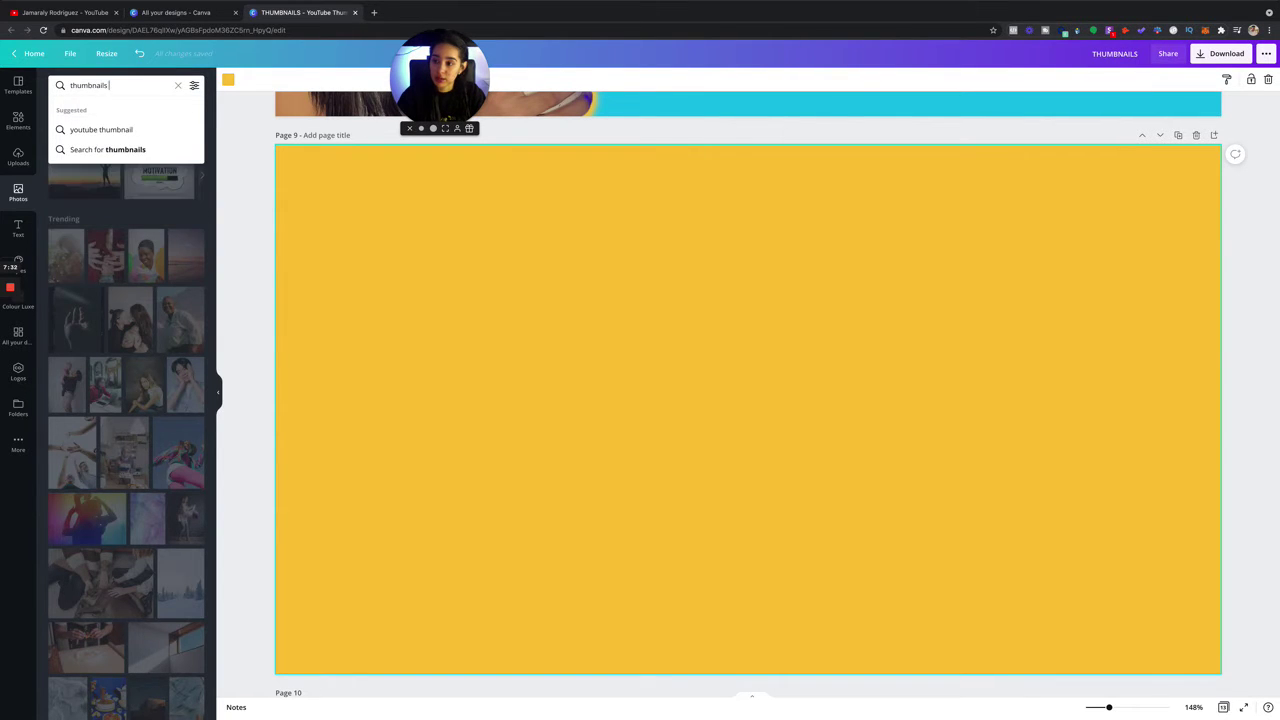
key(Return)
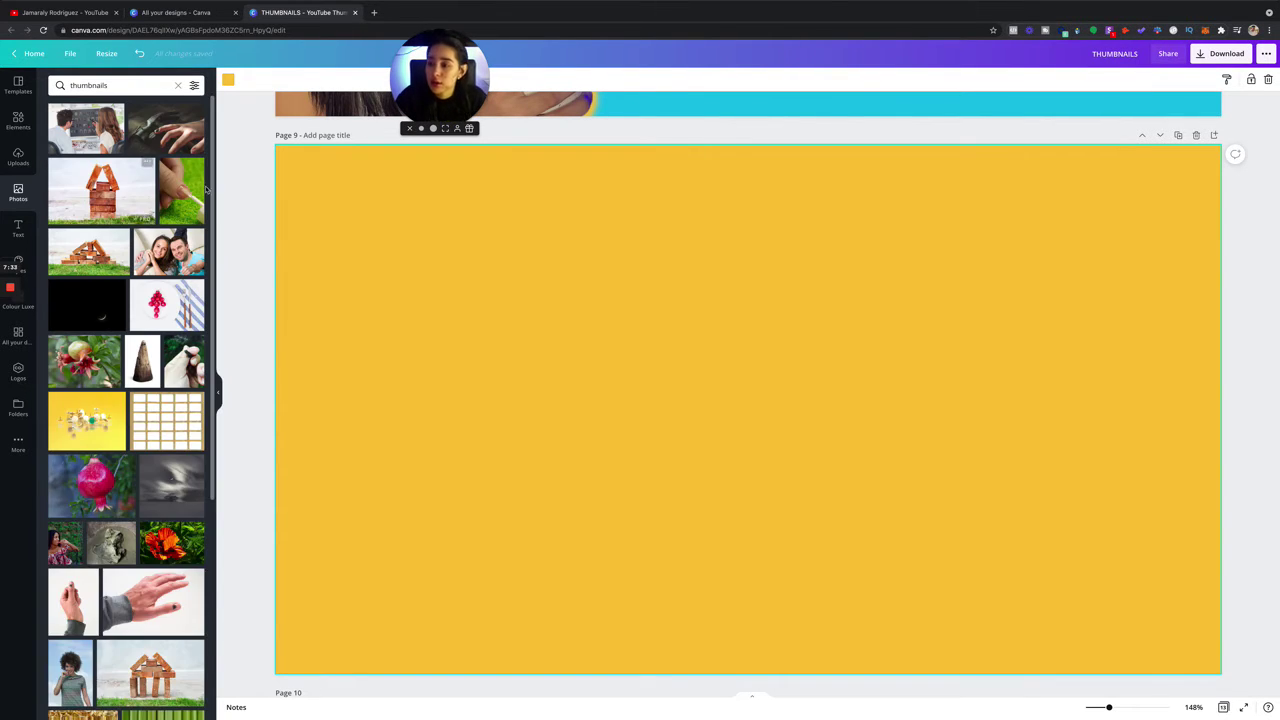
click(66, 85)
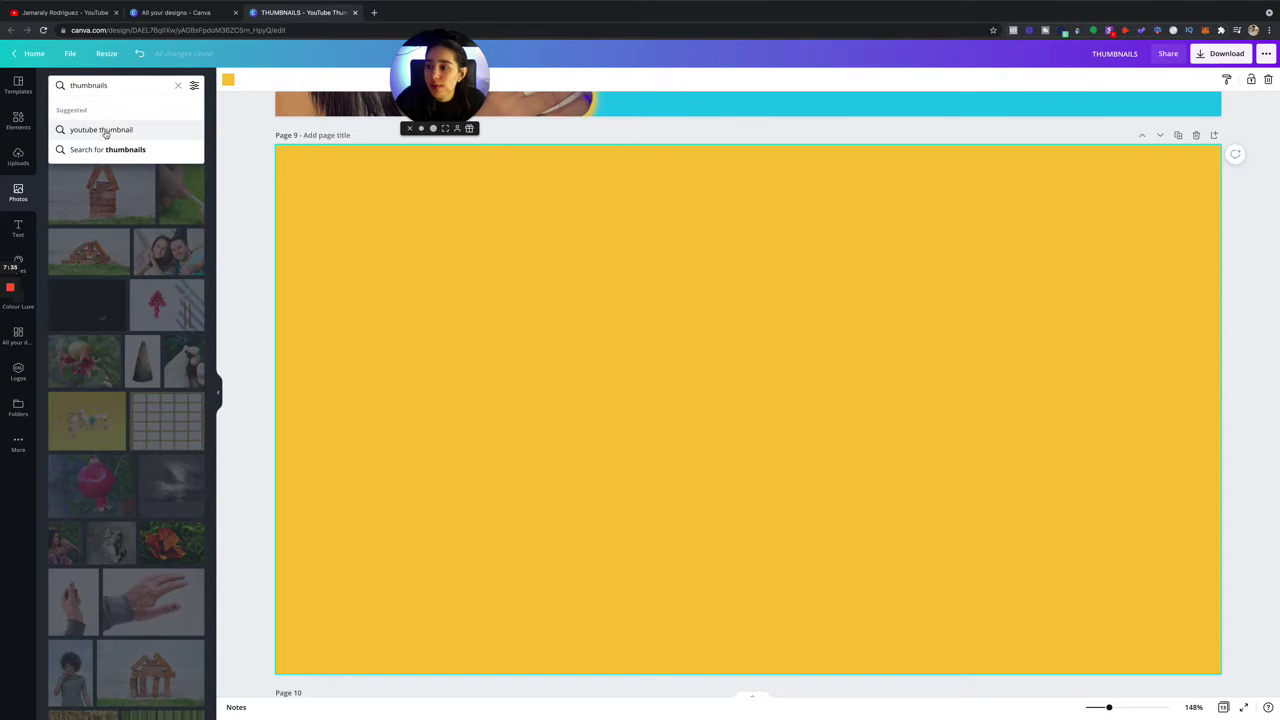
click(90, 128)
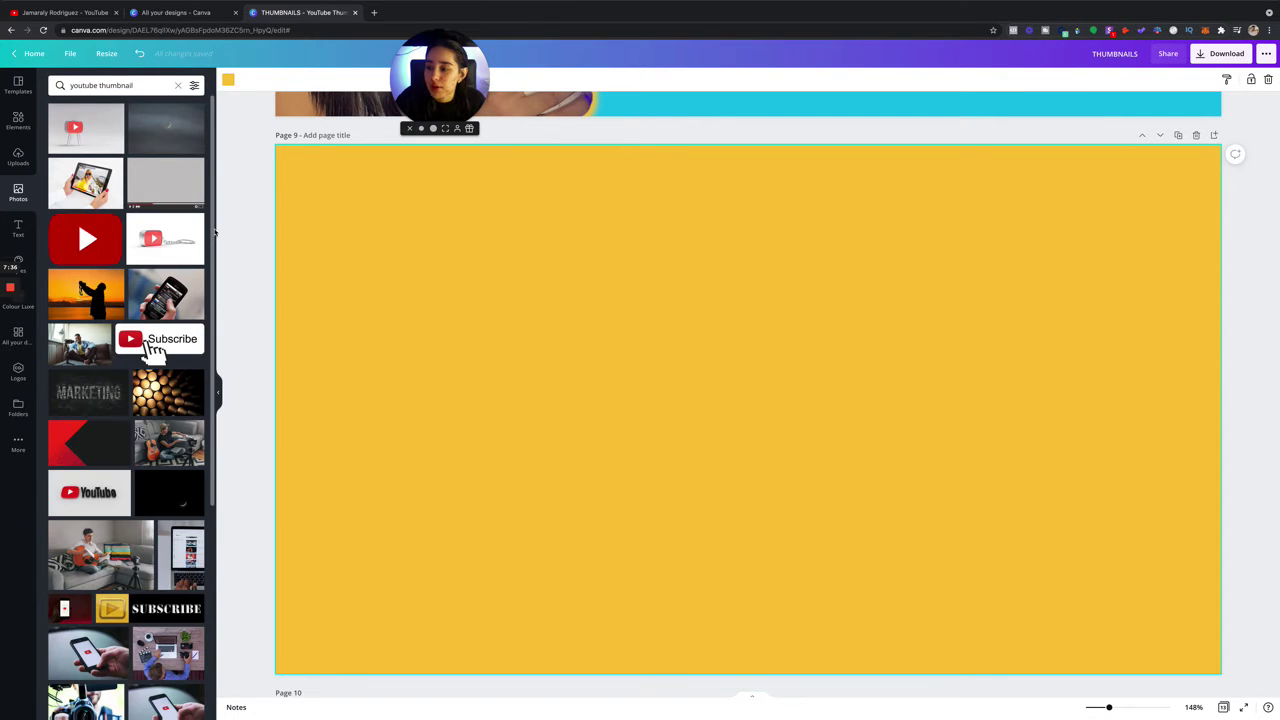
Add the photo of the red retro TV with a play symbol to page 9, sized about 843 × 562, over the page's upper-left area.
scroll(147, 293, down, 4)
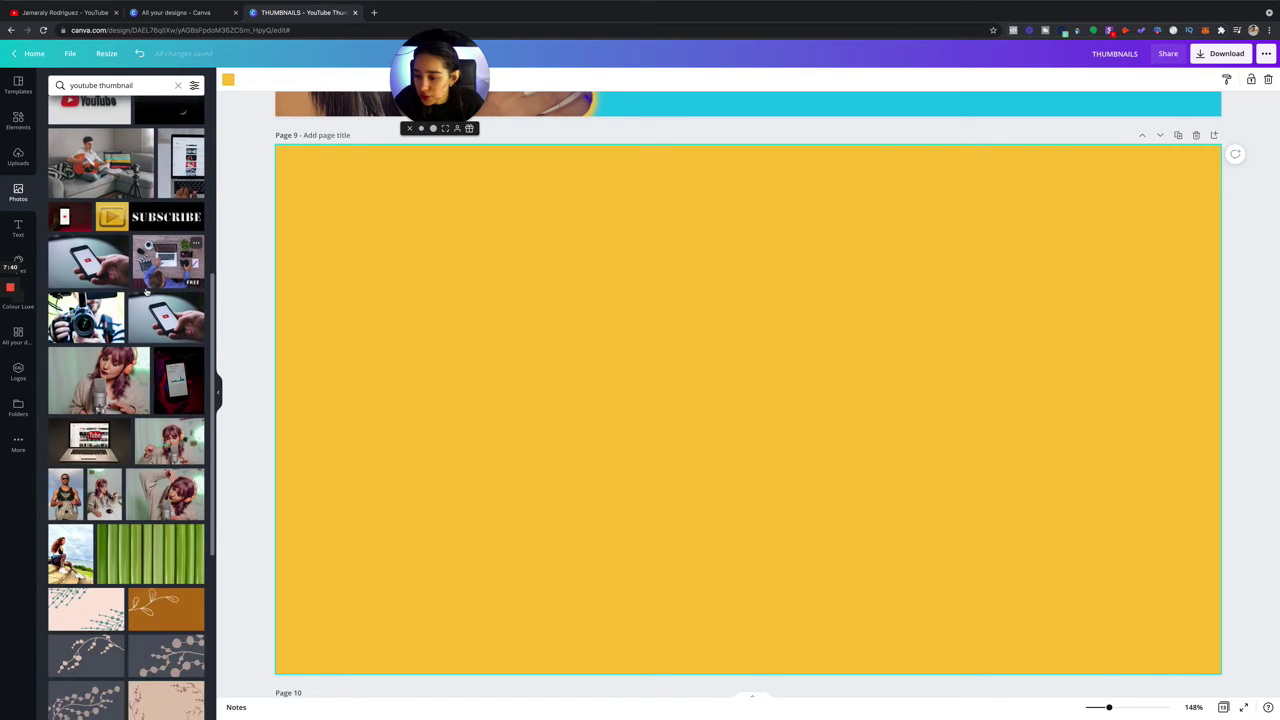
scroll(147, 292, up, 4)
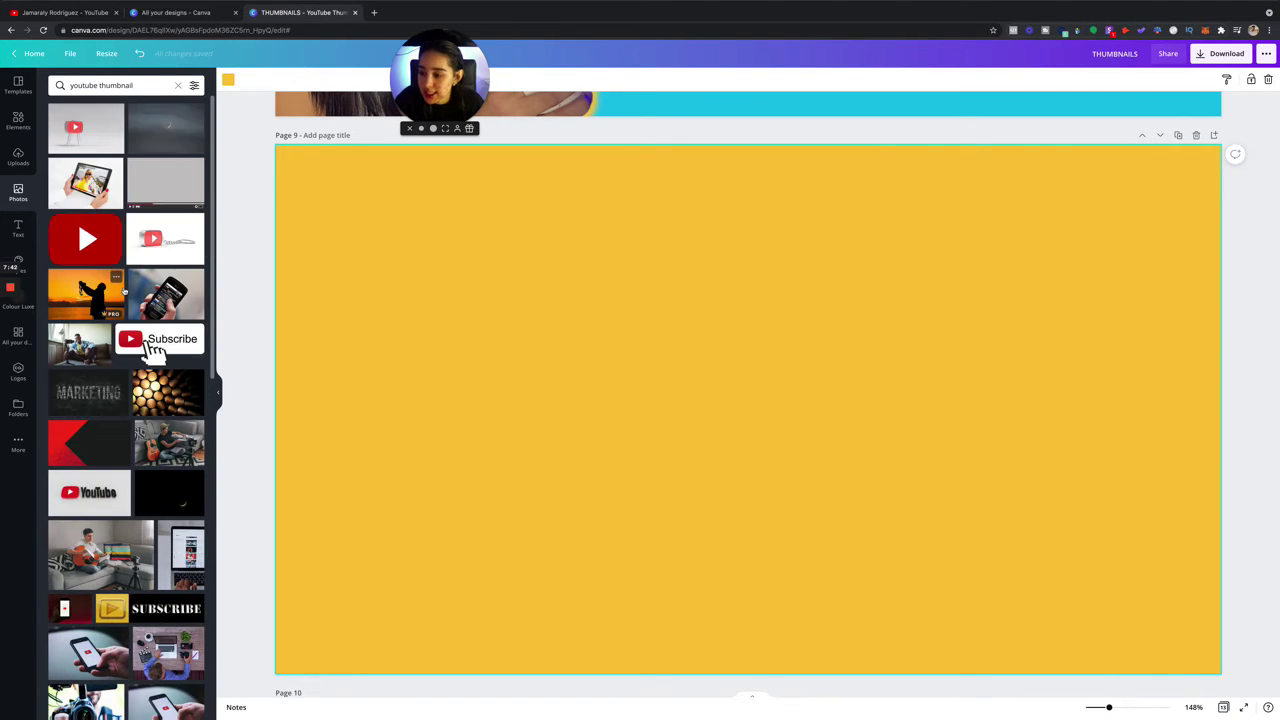
click(94, 130)
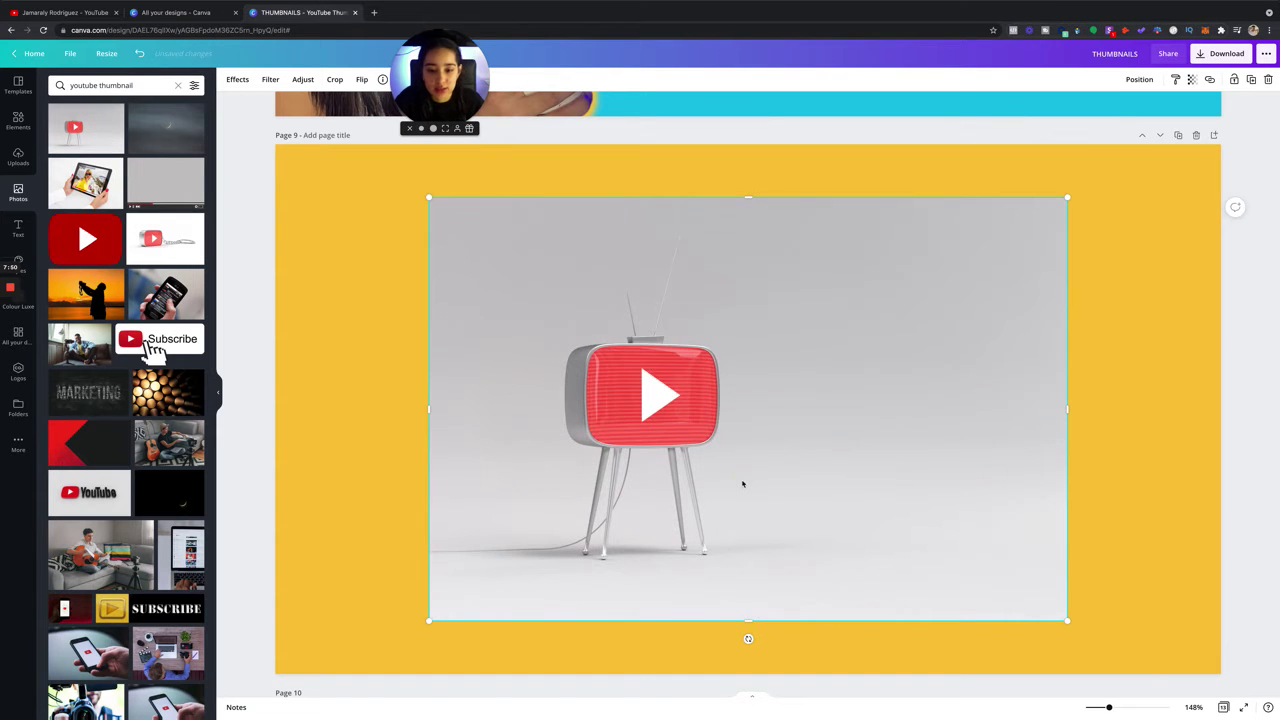
drag(741, 481, 547, 289)
drag(878, 433, 837, 457)
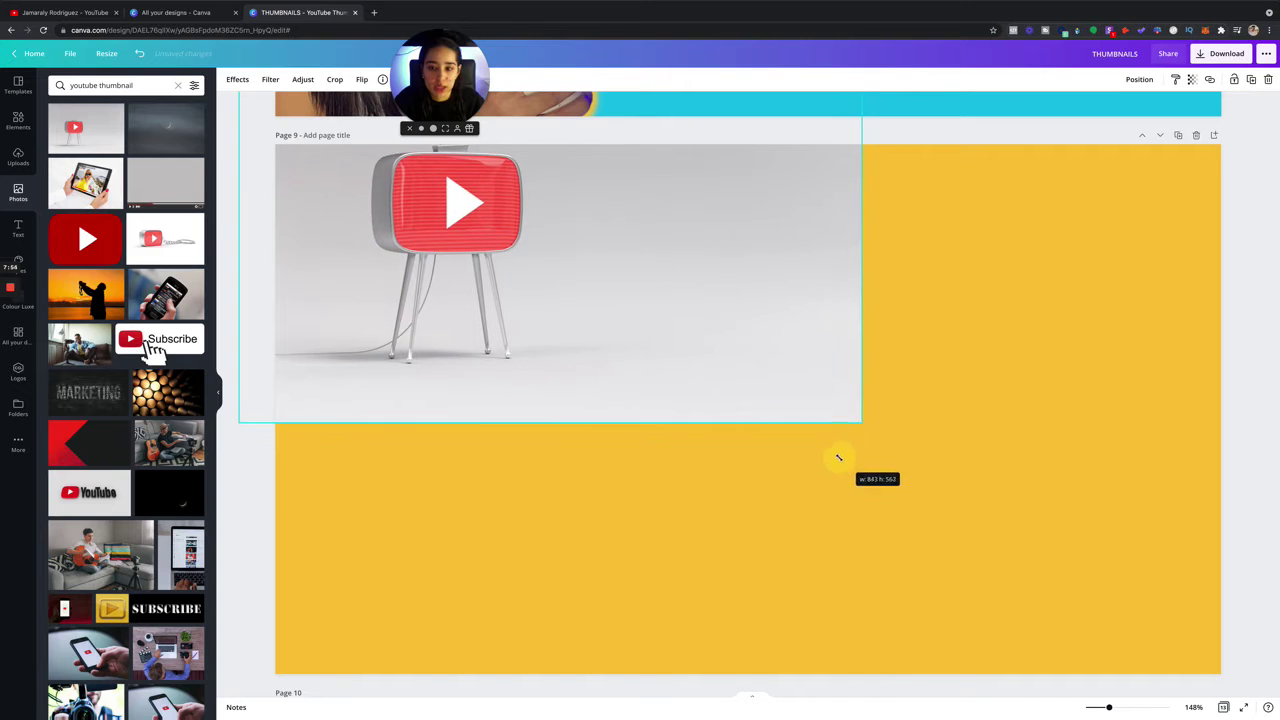
drag(671, 340, 677, 377)
Compare the photo placement on page 9 with the motivation thumbnail on page 8, and clear the photo search.
scroll(986, 394, up, 10)
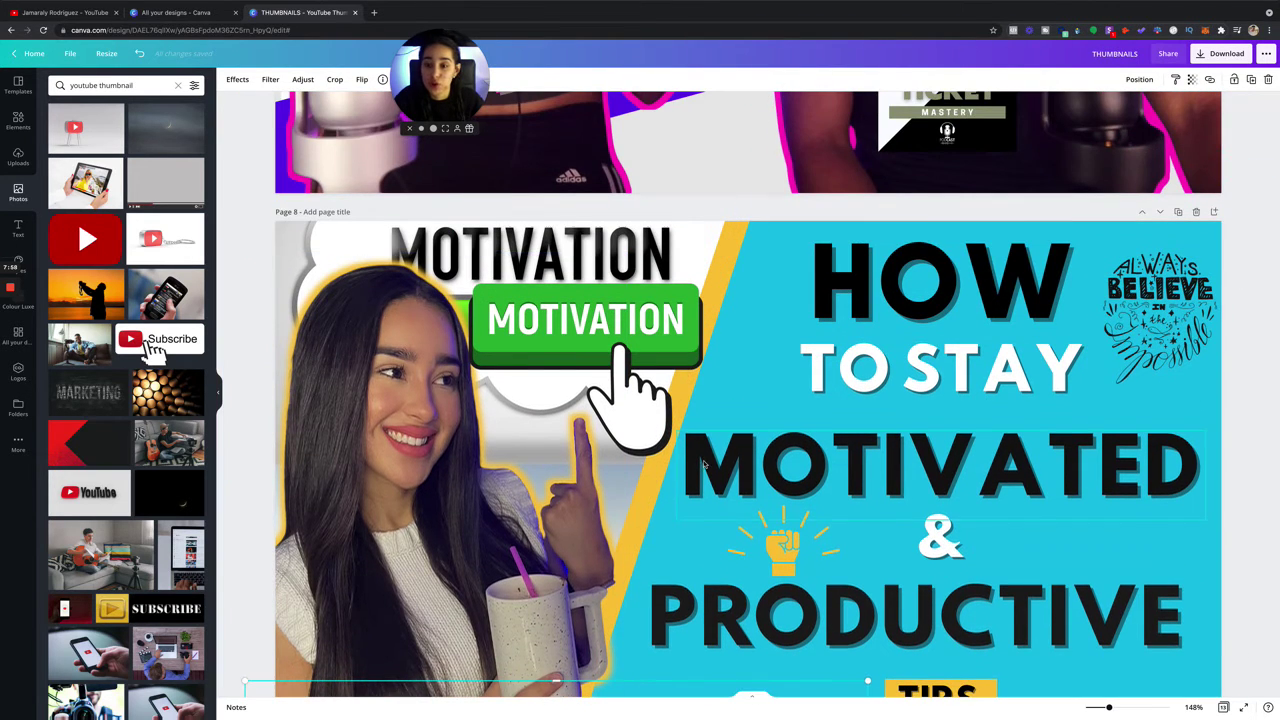
scroll(618, 359, down, 10)
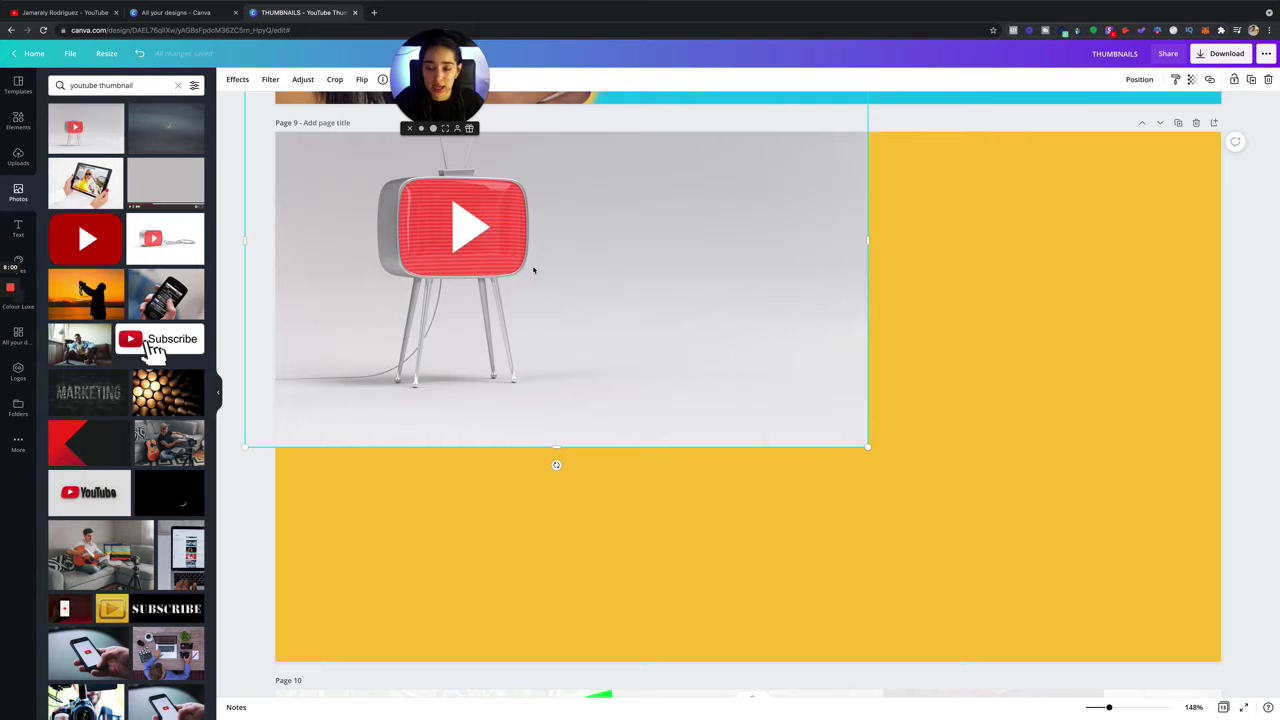
scroll(533, 269, up, 10)
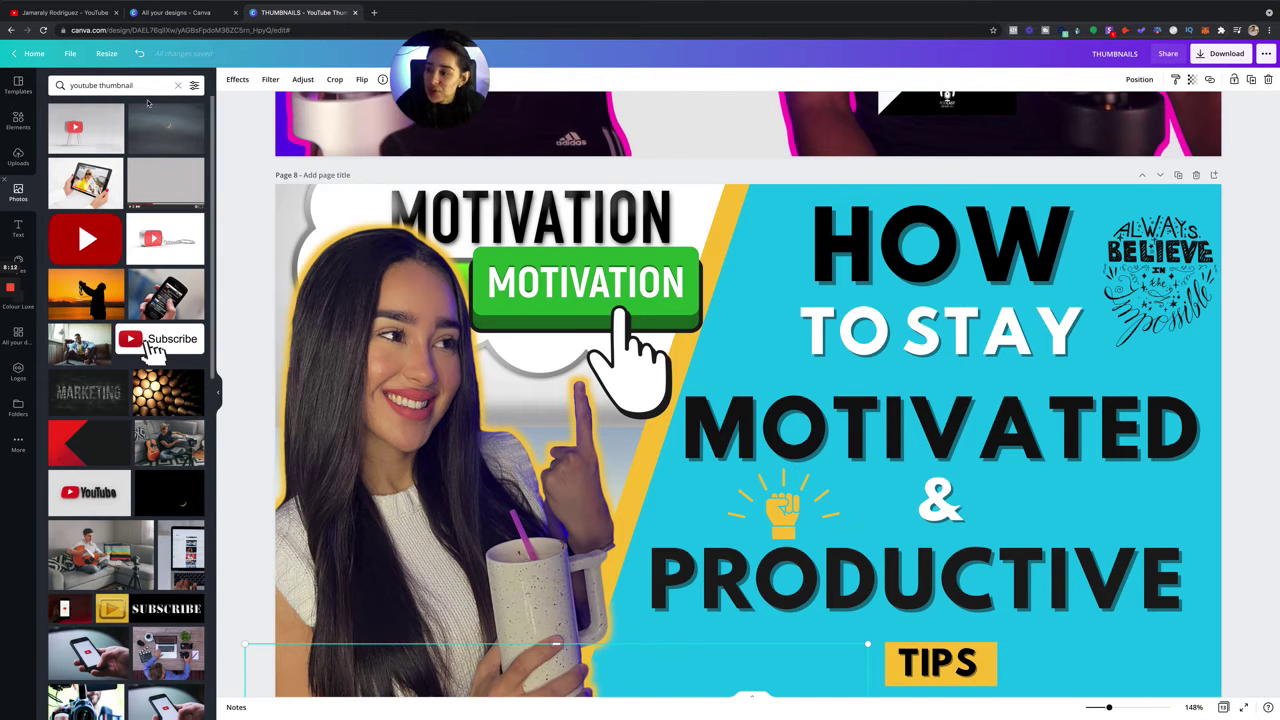
click(177, 88)
scroll(657, 360, down, 5)
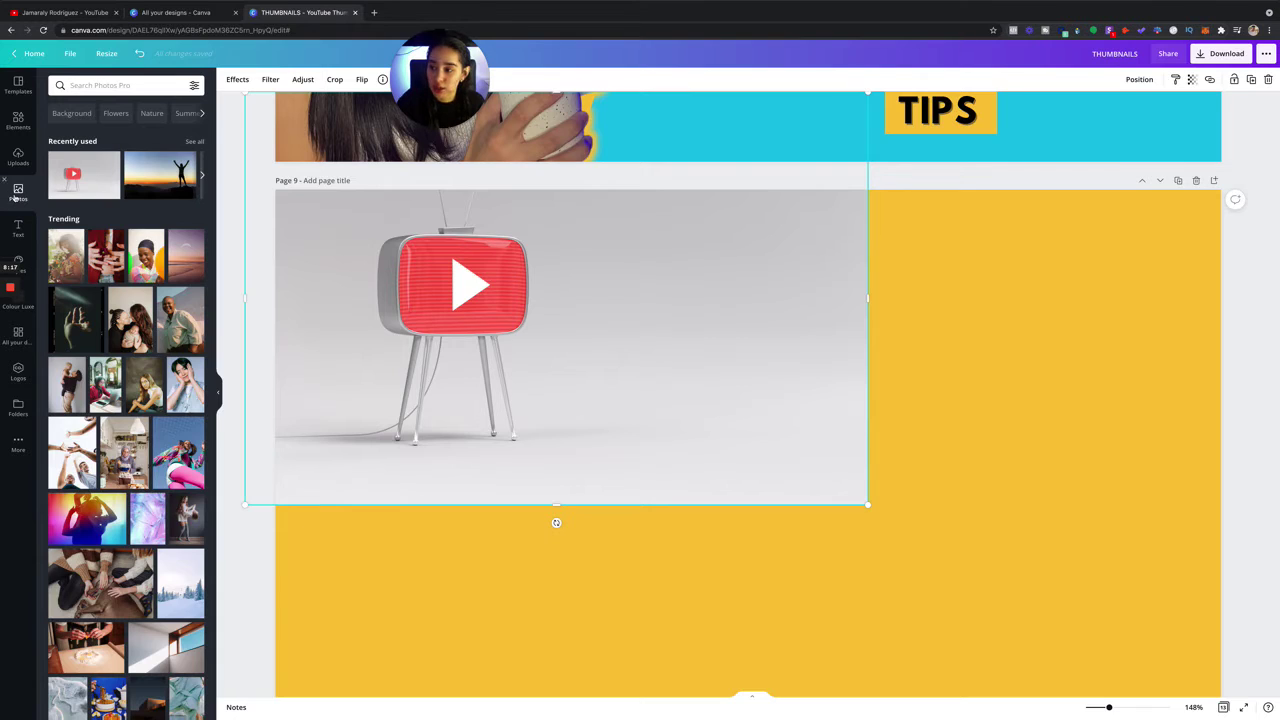
click(90, 84)
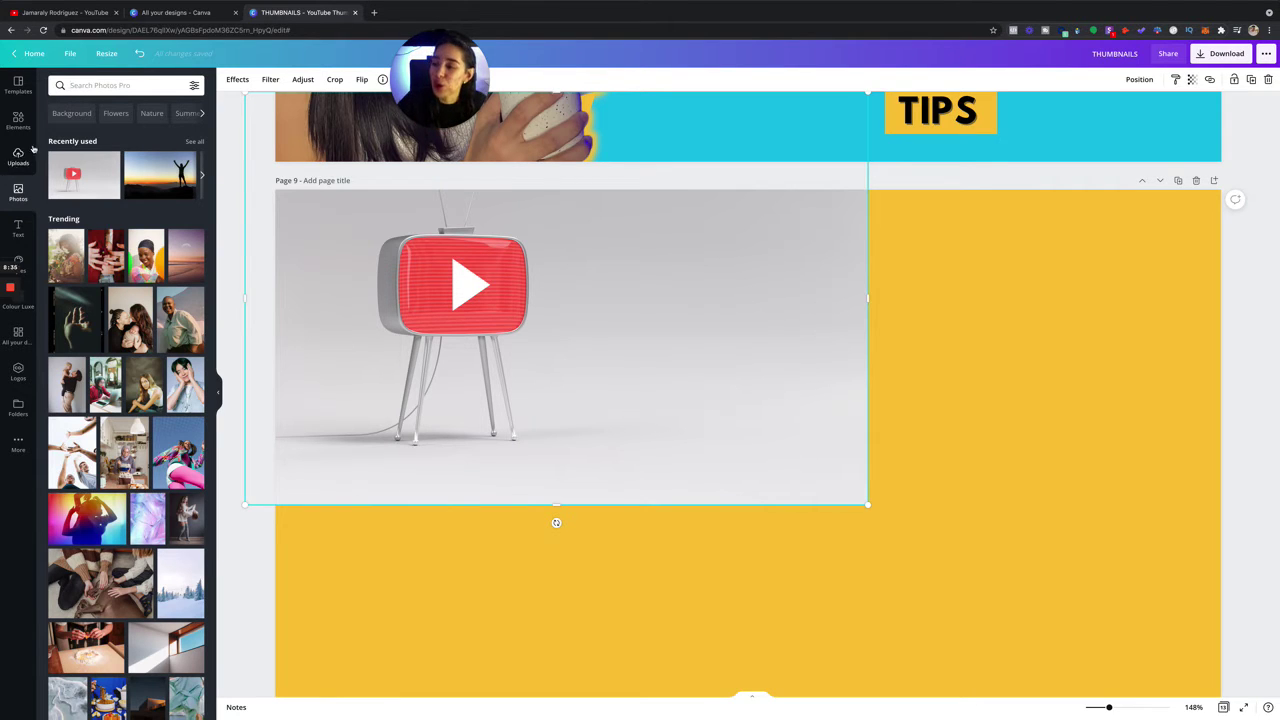
scroll(748, 400, up, 5)
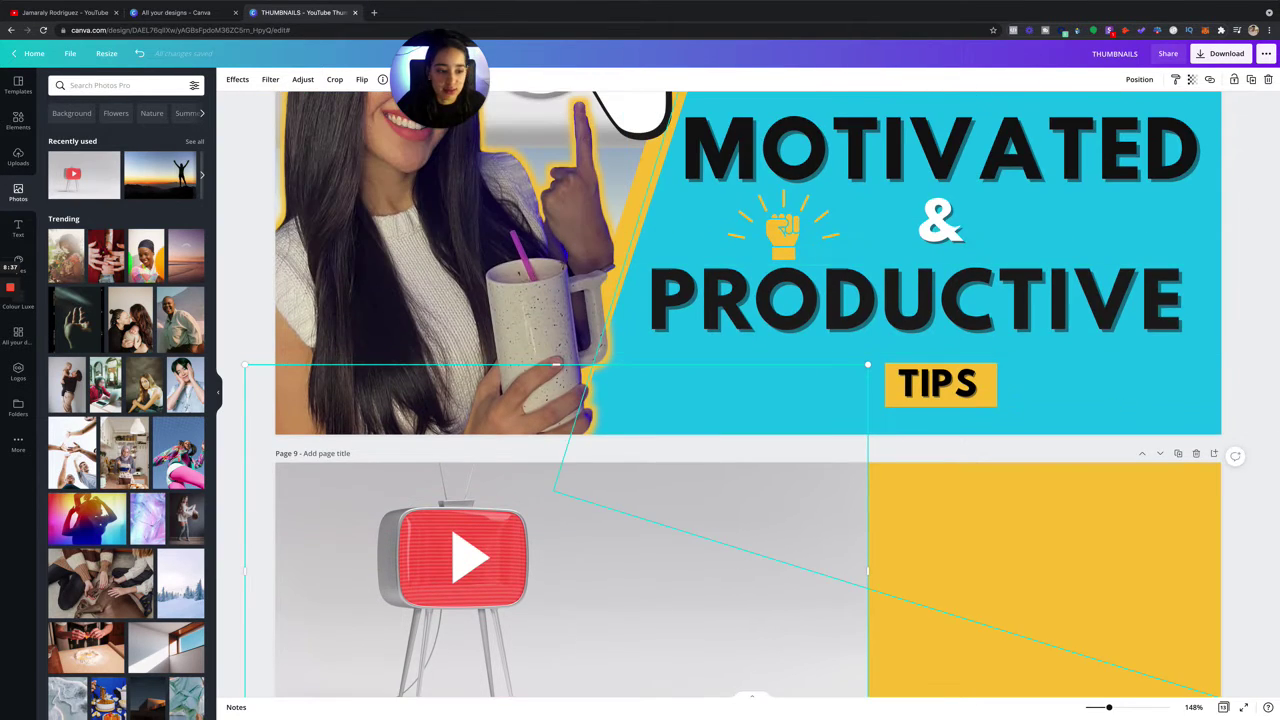
Add a plain square from the lines and shapes collection to page 9 and color it with the cyan-blue document color.
click(18, 120)
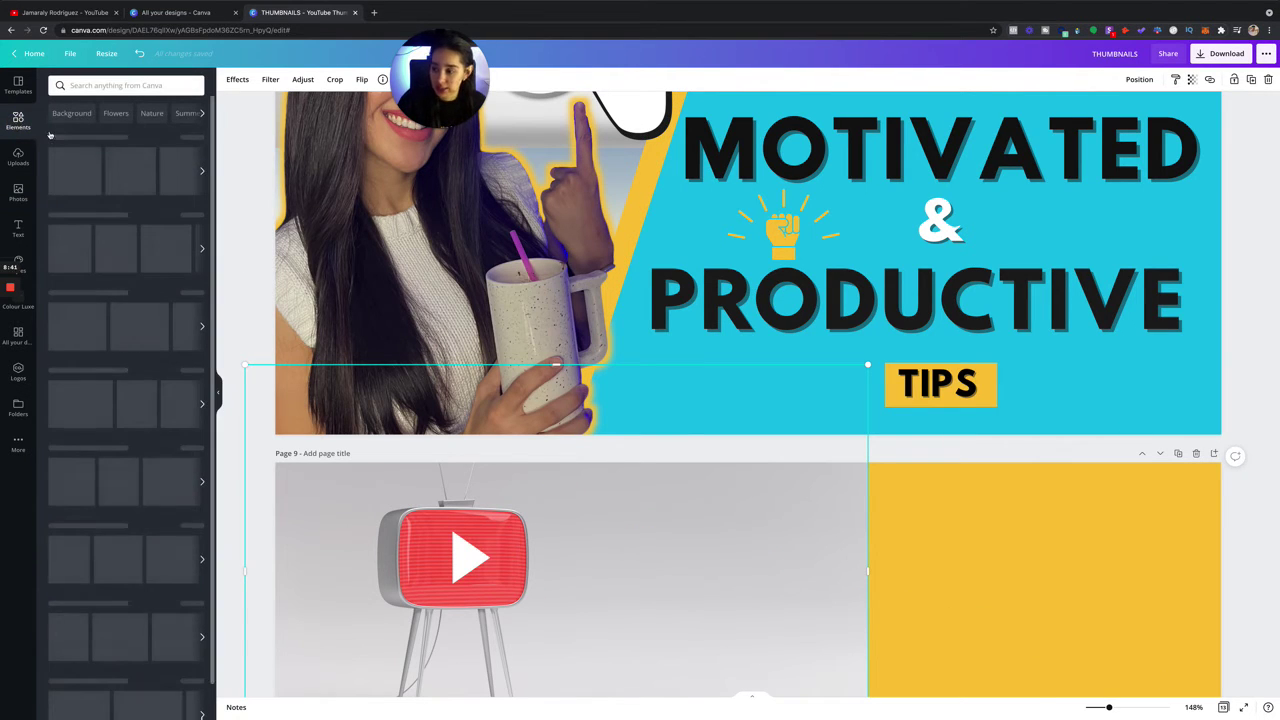
scroll(189, 113, down, 1)
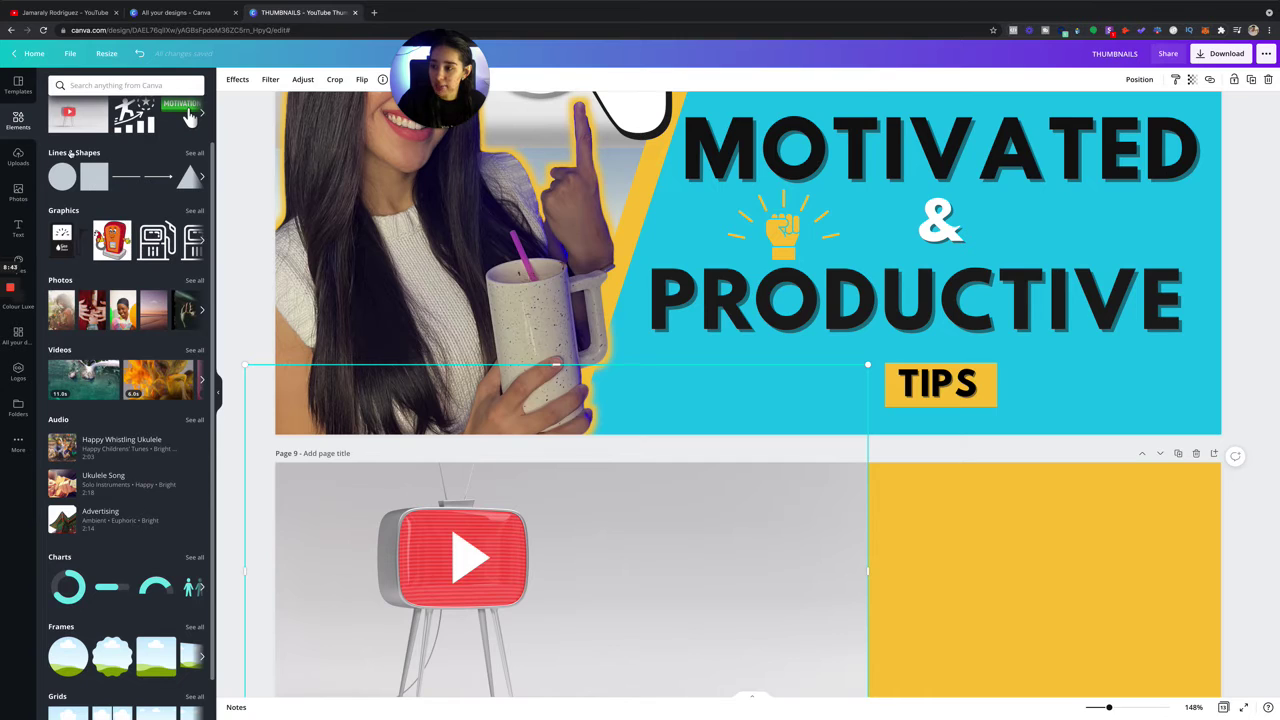
click(194, 153)
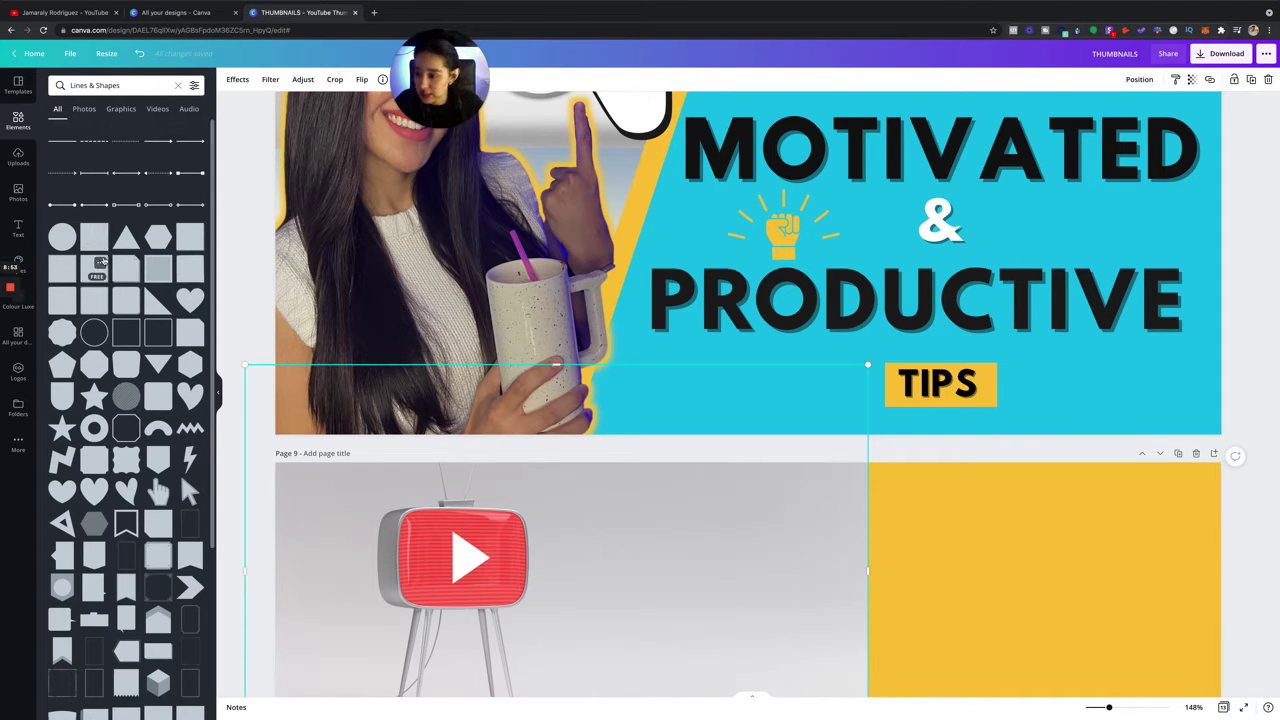
scroll(157, 283, down, 3)
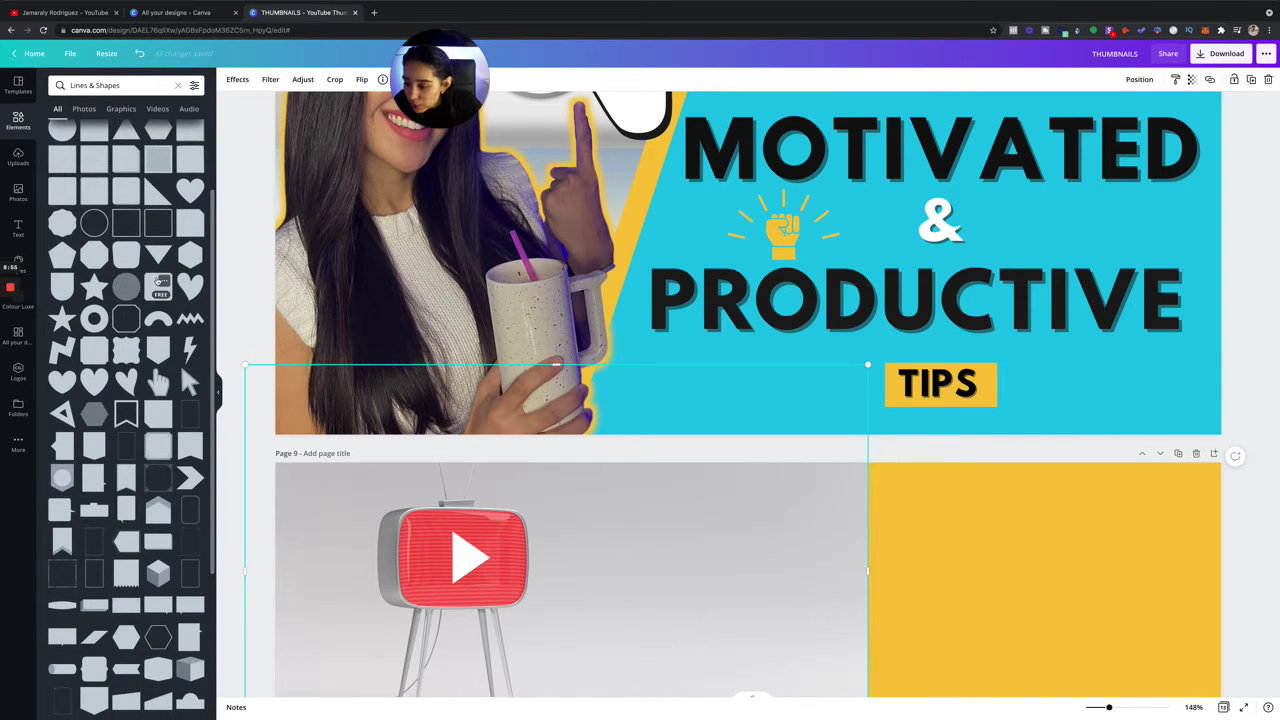
scroll(157, 283, up, 3)
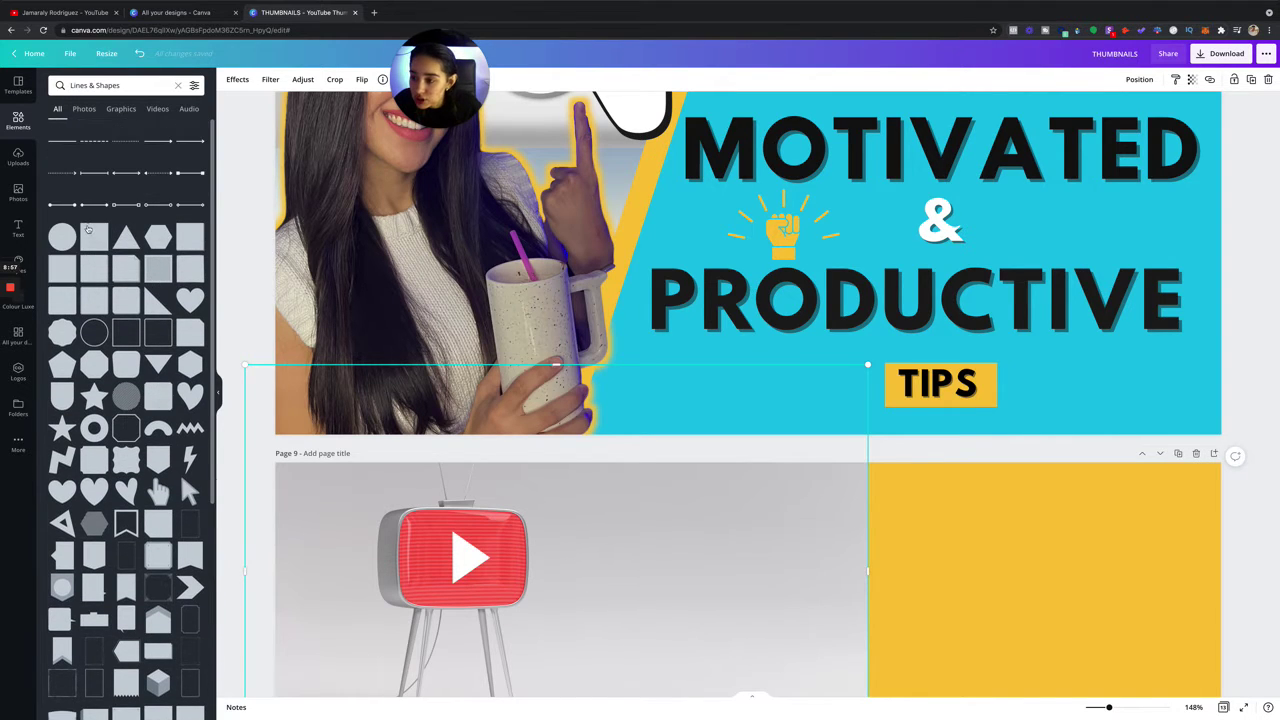
click(100, 231)
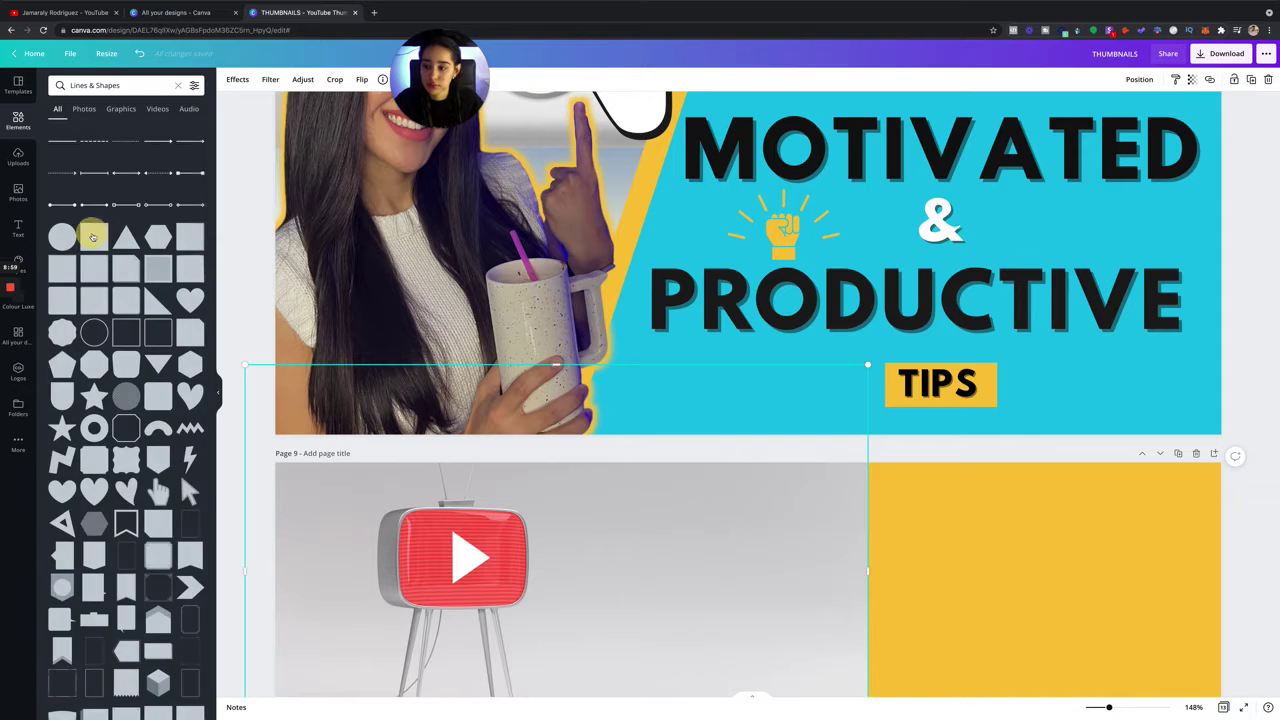
click(93, 237)
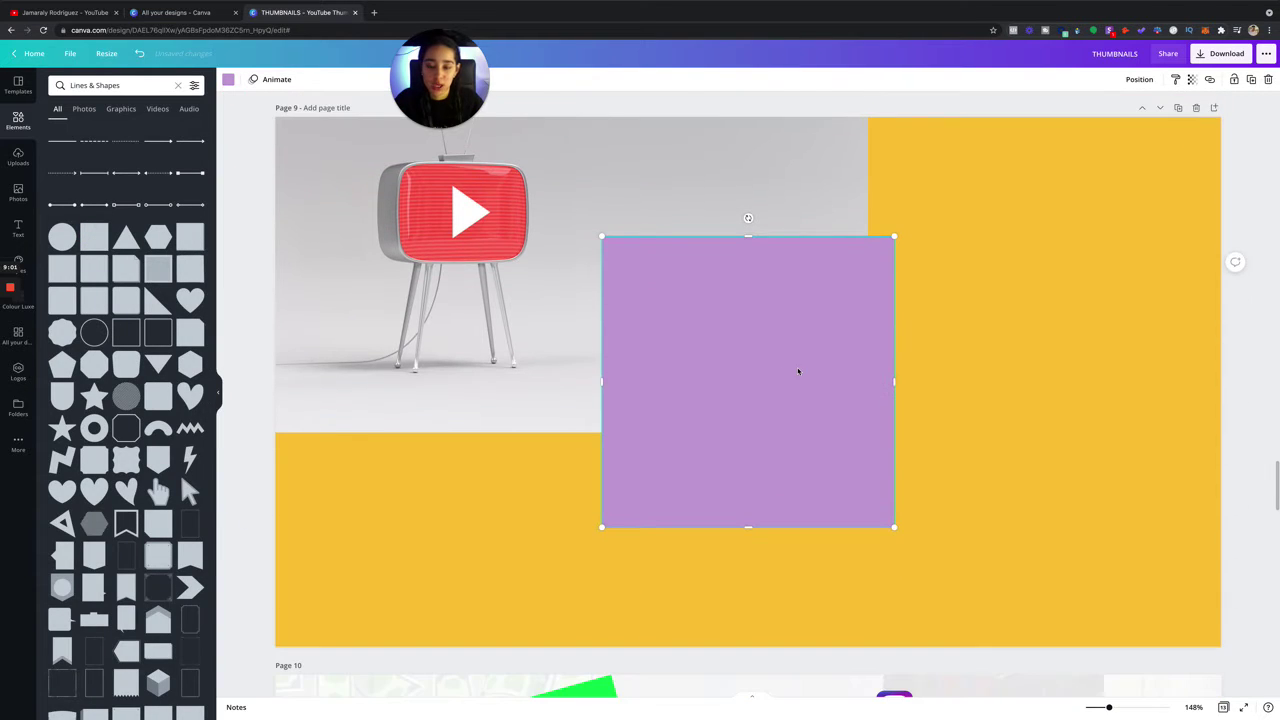
click(228, 79)
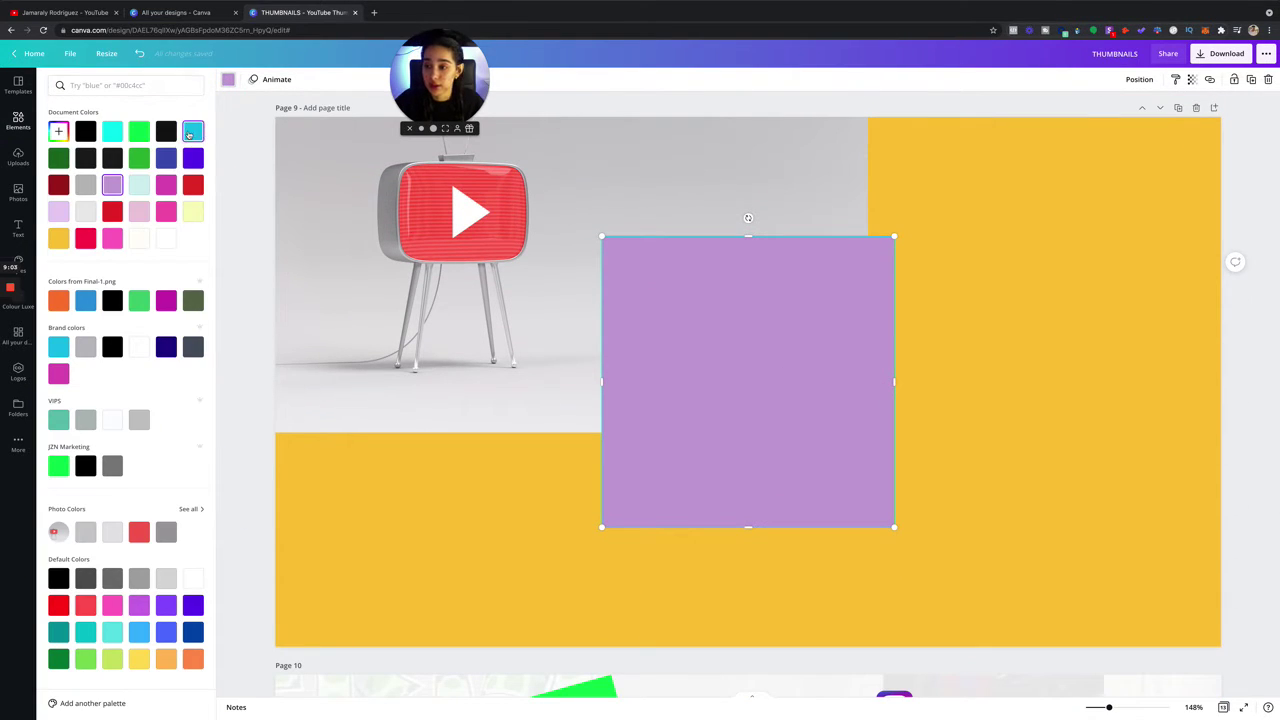
click(193, 131)
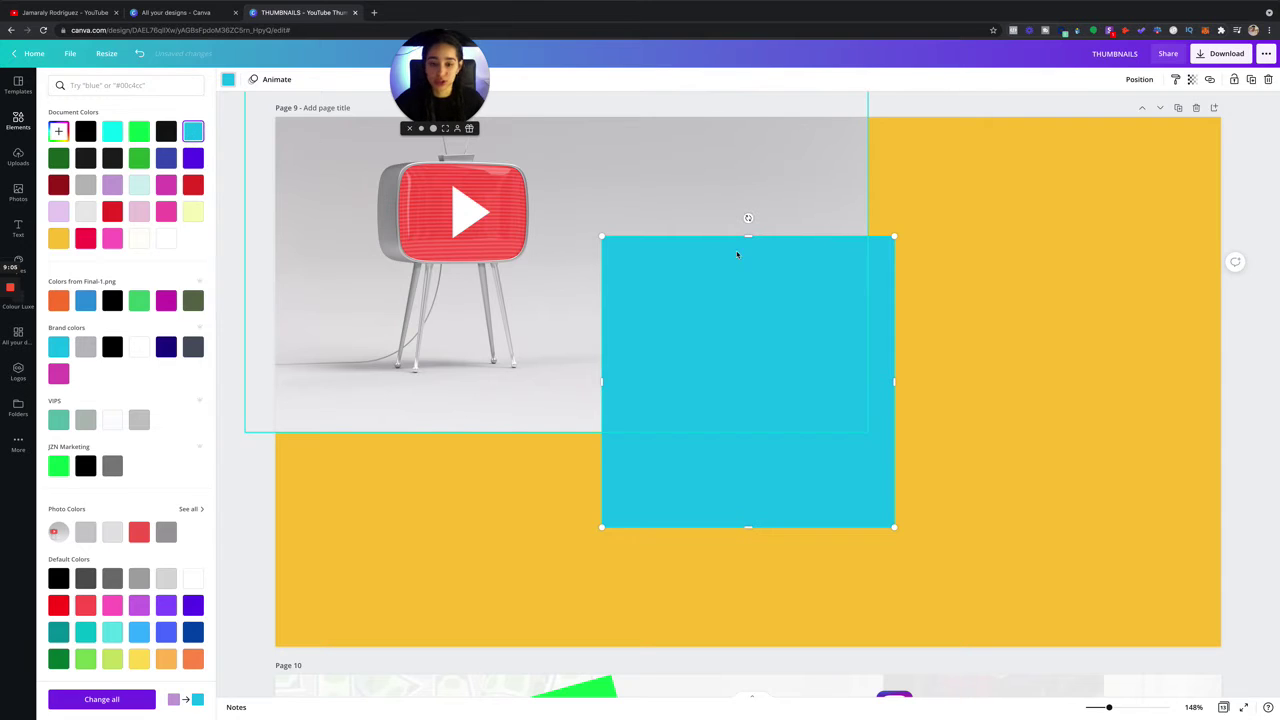
Enlarge the cyan square and position it over the right-hand part of page 9, overlapping the TV photo.
drag(894, 234, 1085, 322)
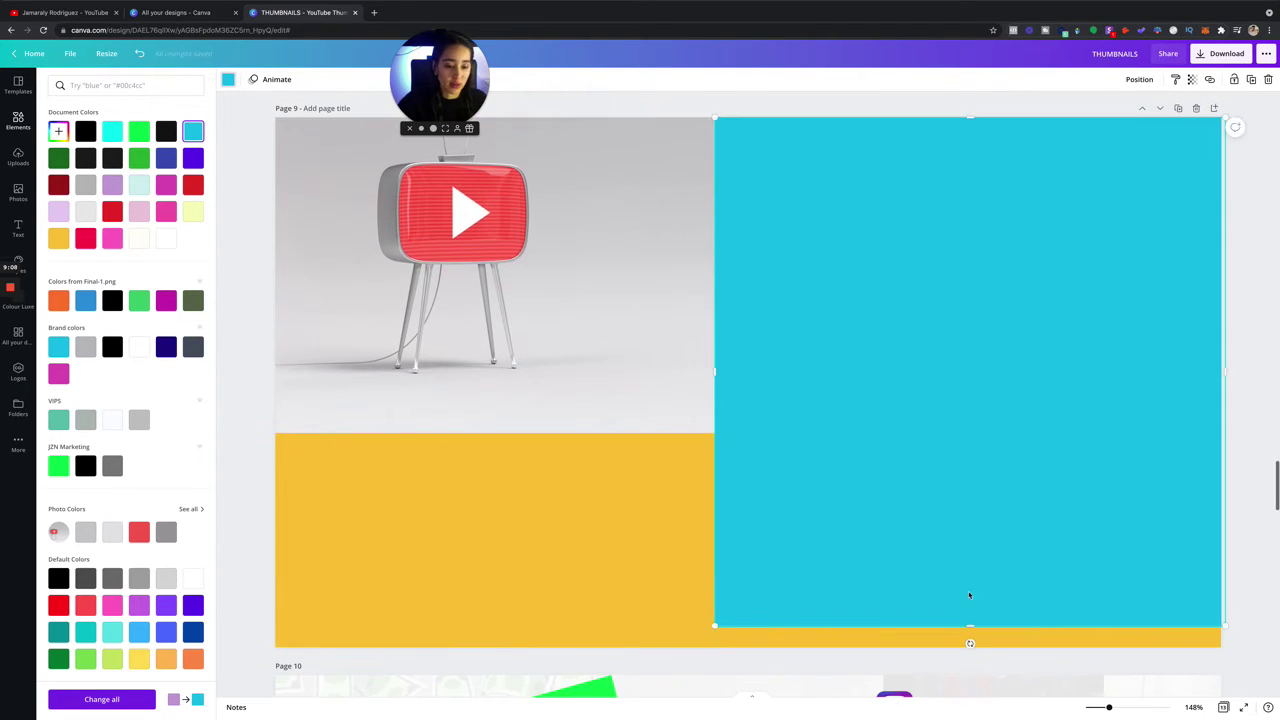
drag(716, 624, 610, 674)
click(766, 520)
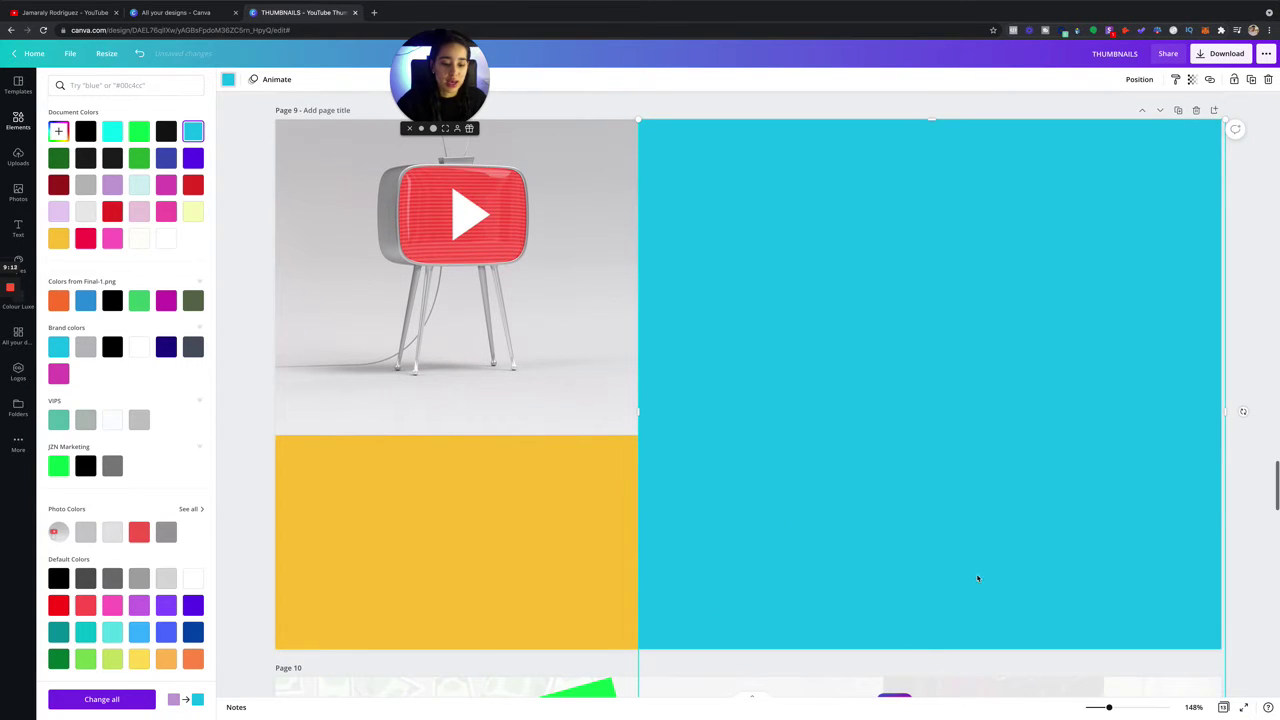
scroll(977, 580, down, 2)
key(ctrl+z)
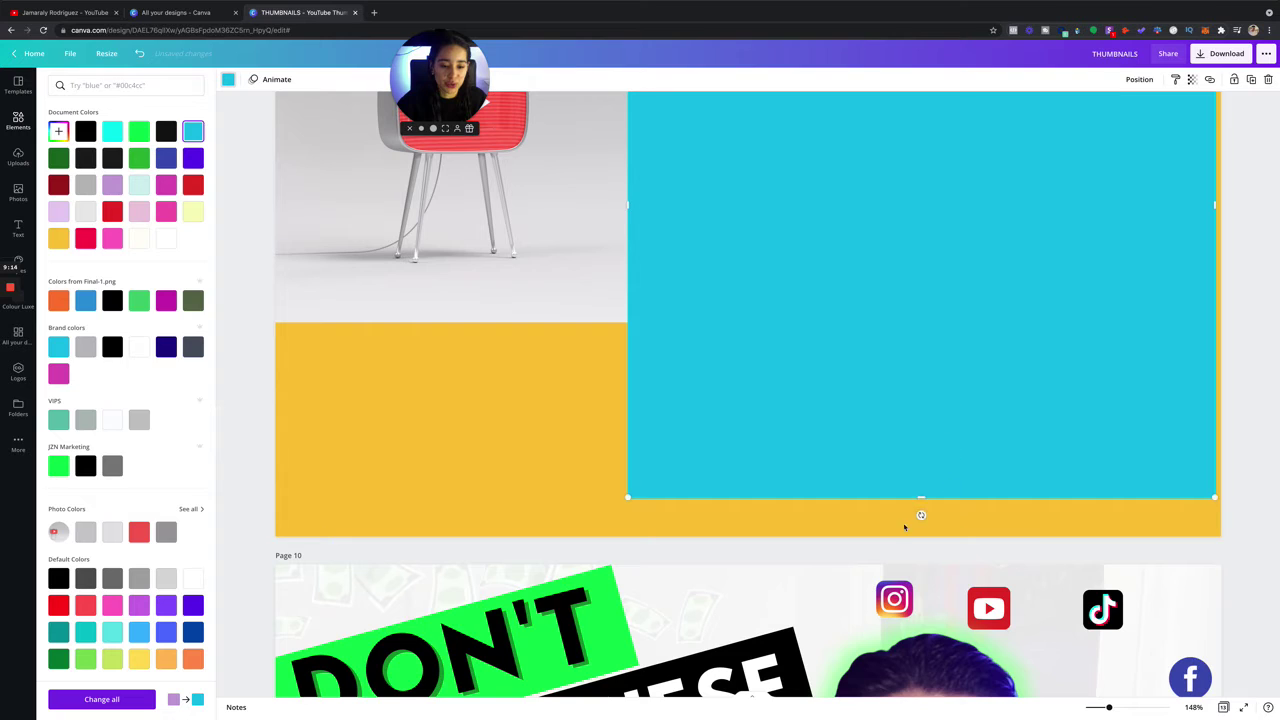
Tilt the cyan square about 9° clockwise, then shift and enlarge it to cover the page's upper-right corner.
drag(922, 514, 874, 537)
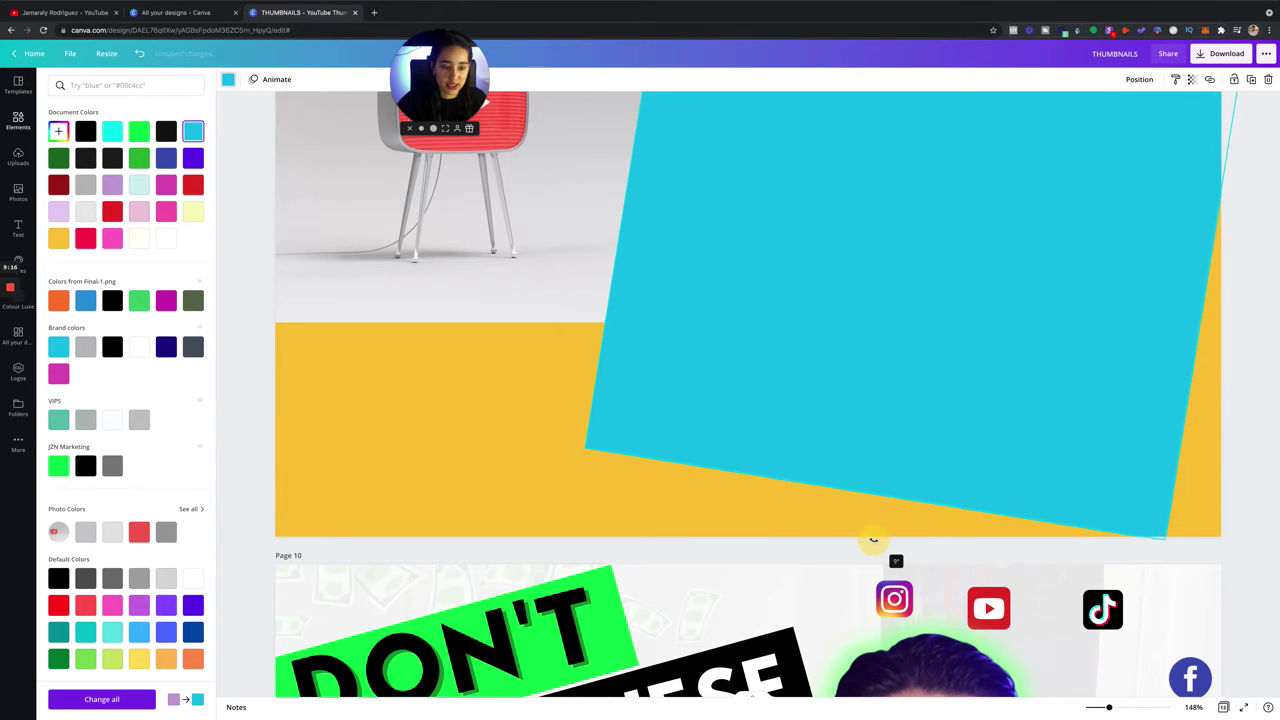
drag(949, 376, 955, 477)
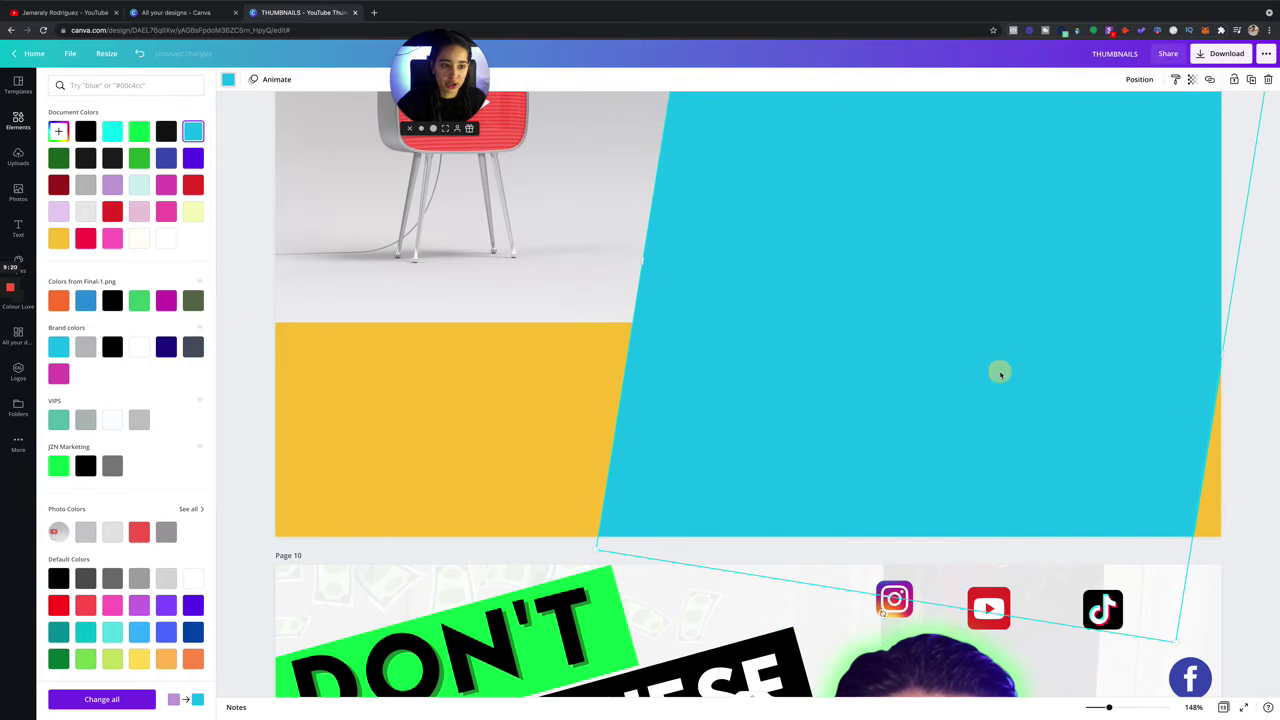
scroll(1000, 372, up, 2)
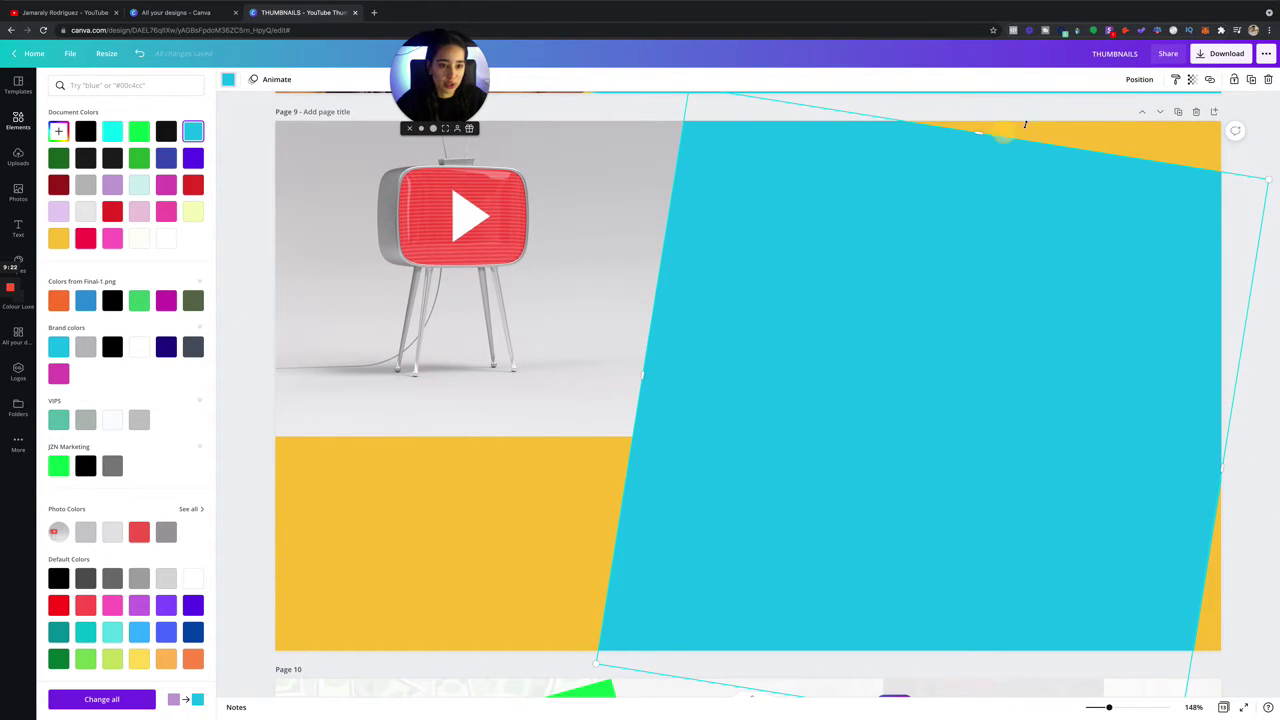
drag(1025, 124, 1123, 100)
click(1046, 269)
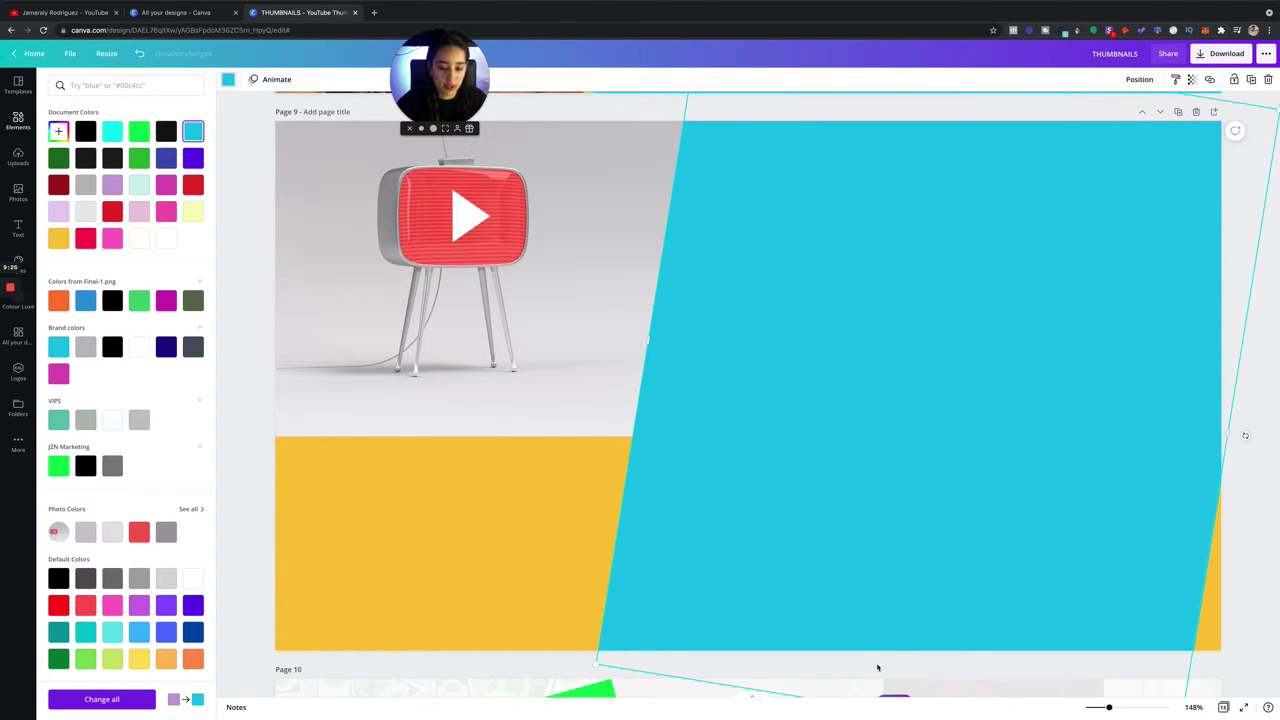
Tilt the cyan square further clockwise for a steeper diagonal edge and shift it down toward the page's lower edge.
scroll(878, 667, down, 1)
mouse_move(893, 636)
mouse_down()
mouse_move(897, 606)
mouse_move(855, 600)
mouse_up()
click(927, 476)
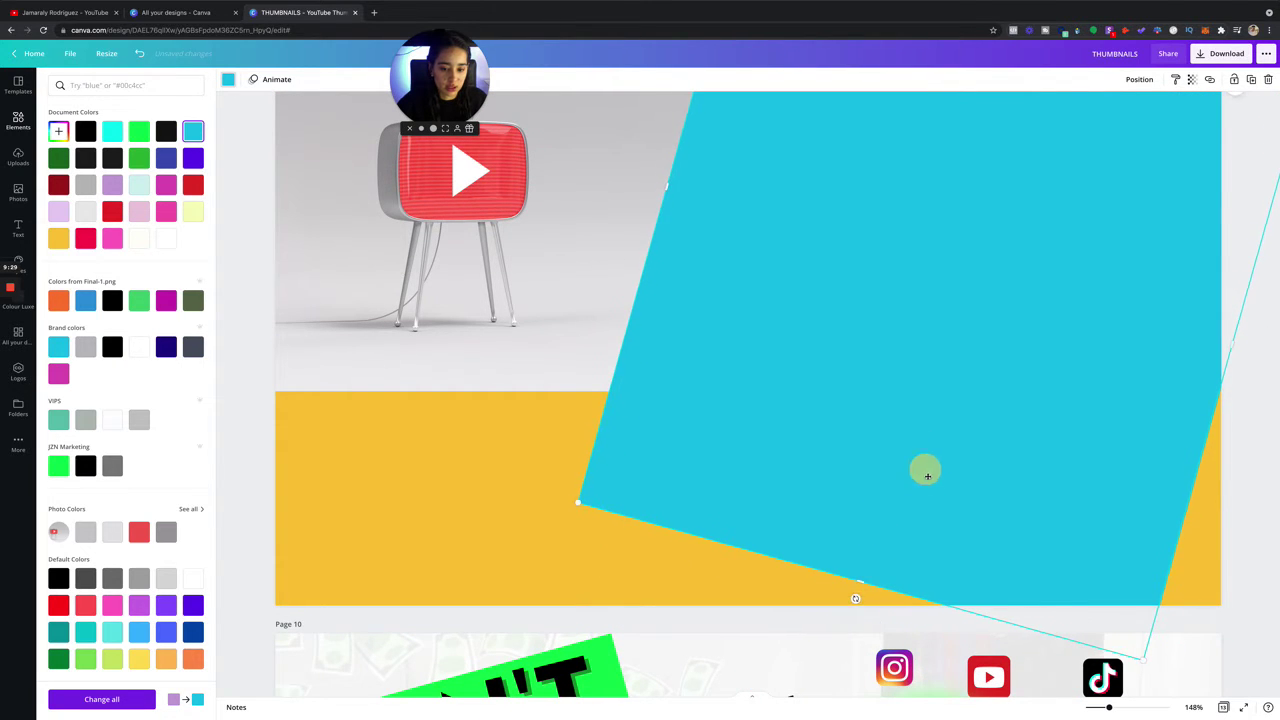
drag(927, 476, 930, 506)
scroll(932, 508, up, 2)
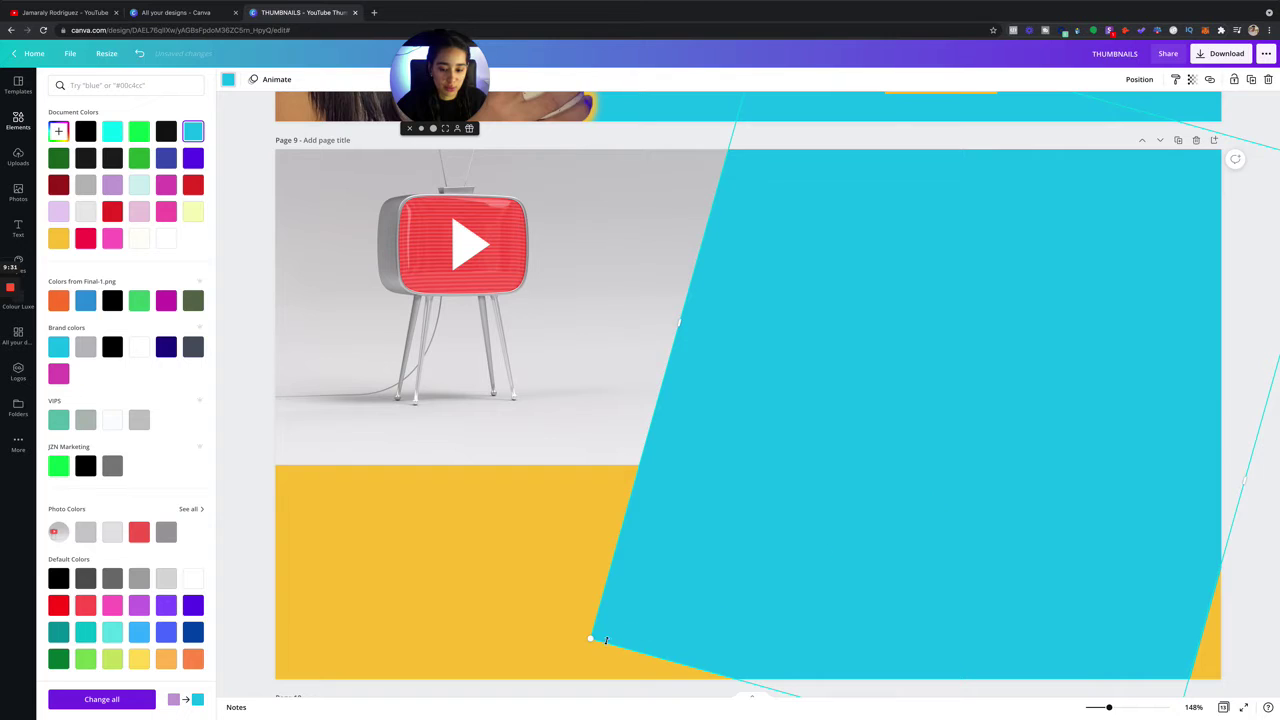
Enlarge the cyan square on page 9, shift it left over the TV photo and widen it past the page's right edge.
drag(582, 655, 523, 709)
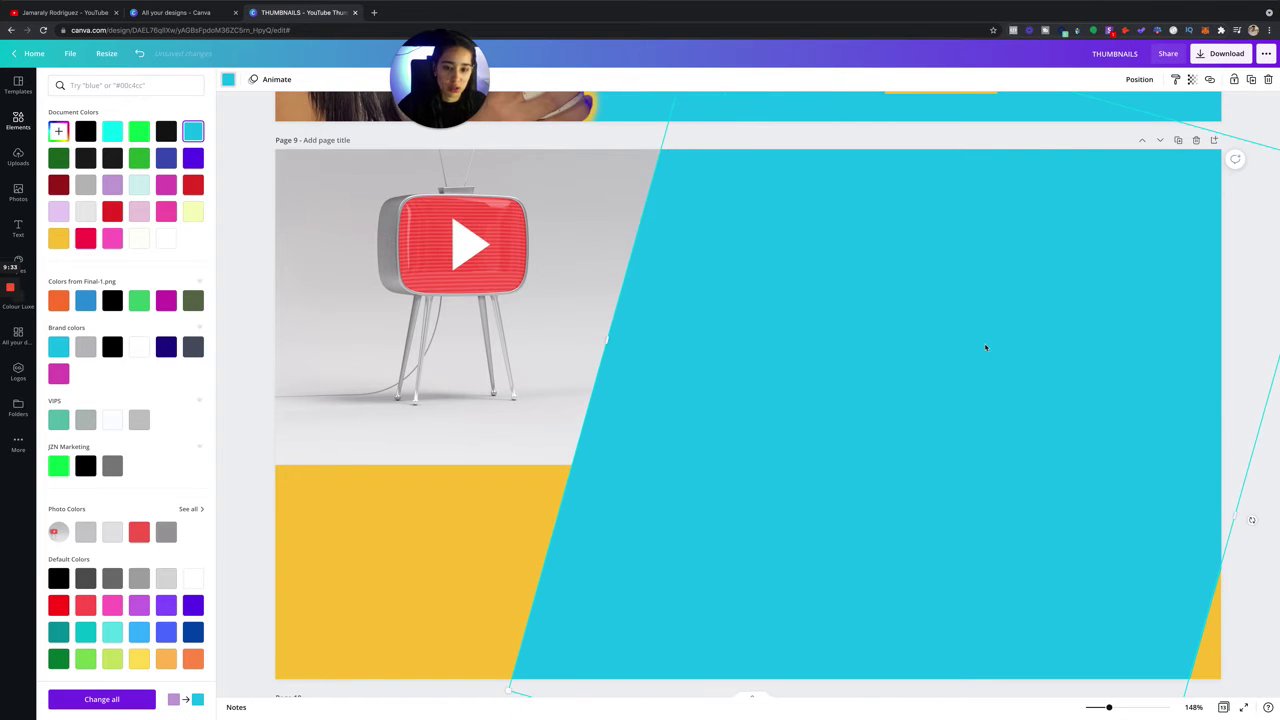
click(1029, 344)
drag(1029, 344, 915, 349)
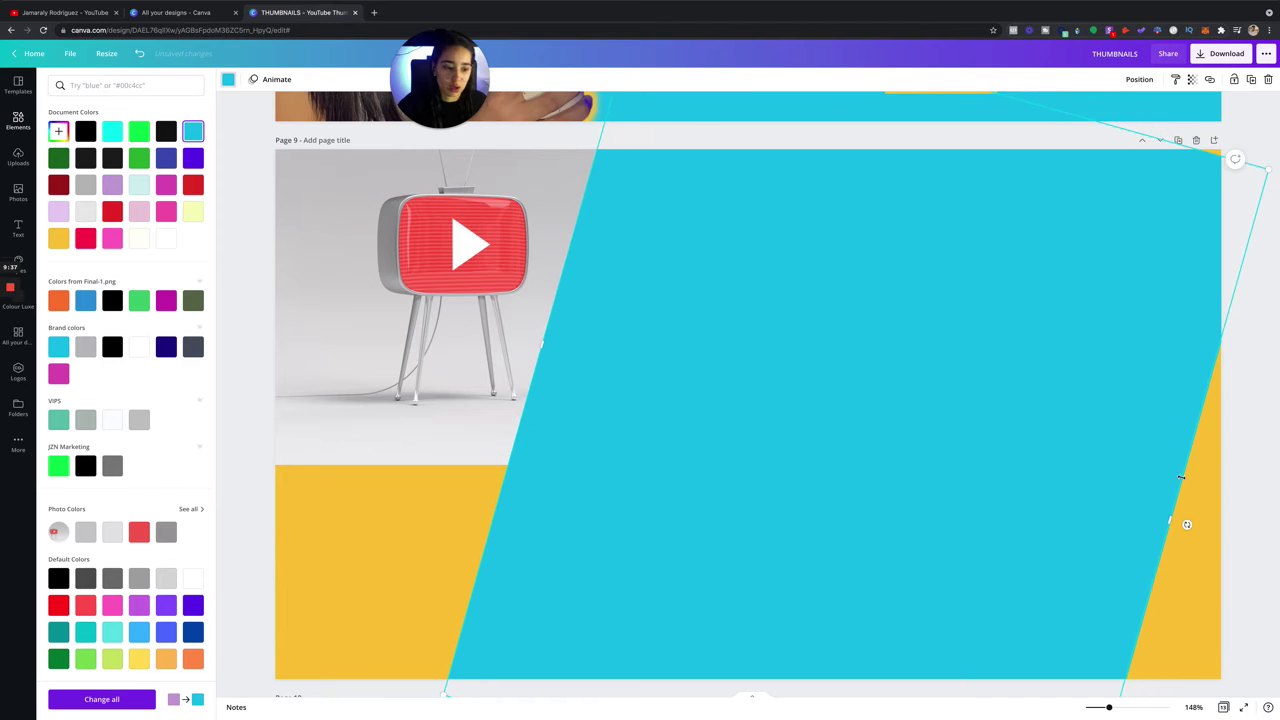
drag(1181, 477, 1268, 498)
Shift and enlarge the cyan square to cover the page's upper-right corner and reach the lower edge of page 9.
scroll(1073, 404, up, 4)
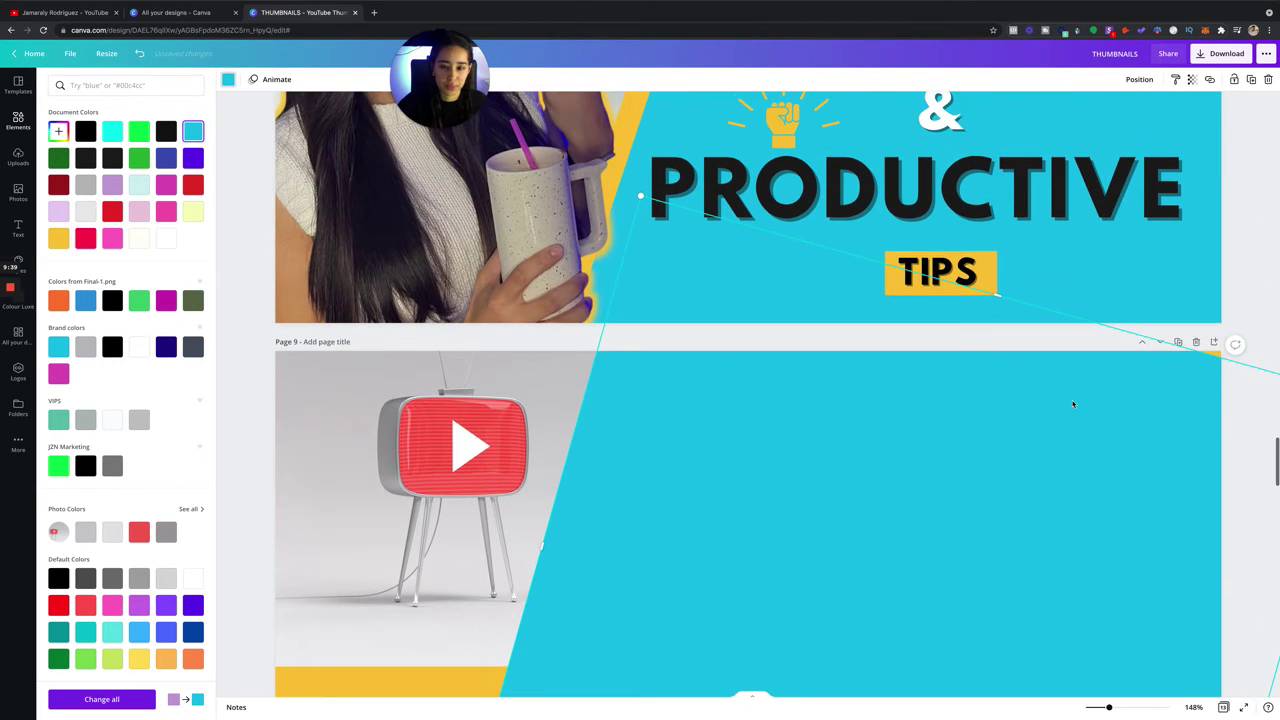
drag(1038, 413, 1036, 372)
scroll(1005, 407, down, 5)
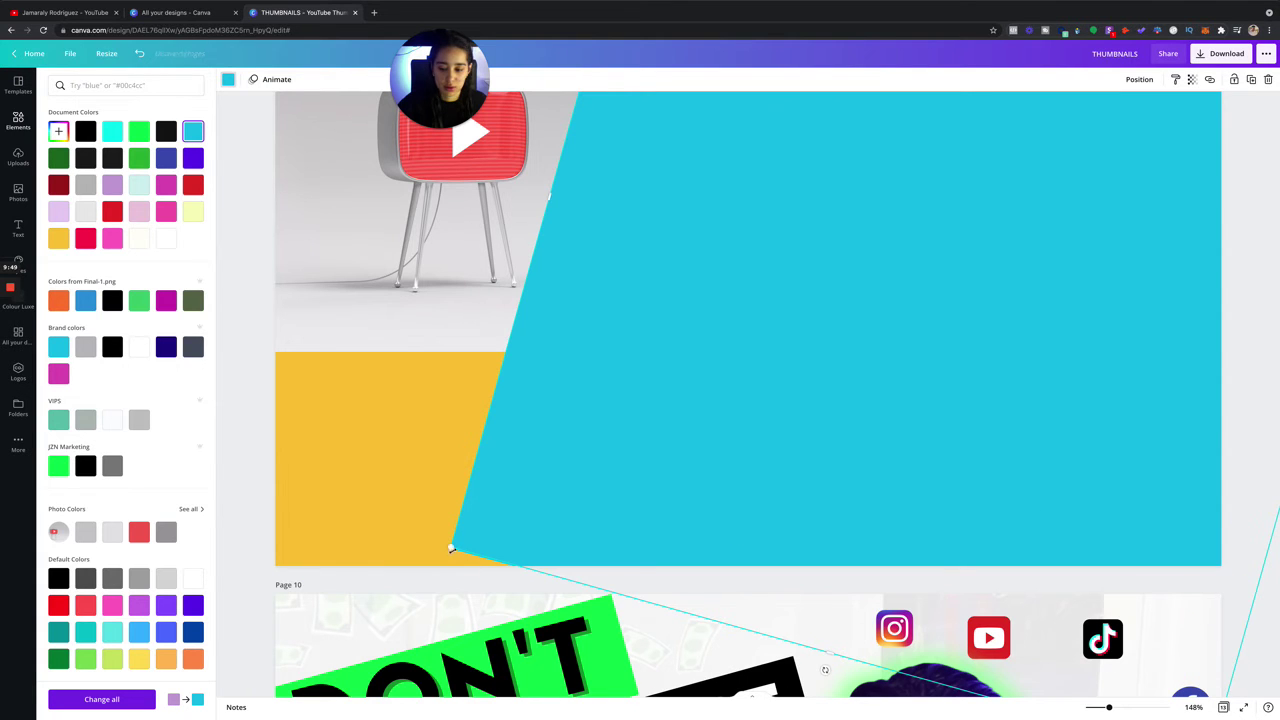
drag(451, 547, 412, 601)
drag(762, 409, 808, 410)
scroll(809, 412, up, 3)
scroll(809, 412, down, 3)
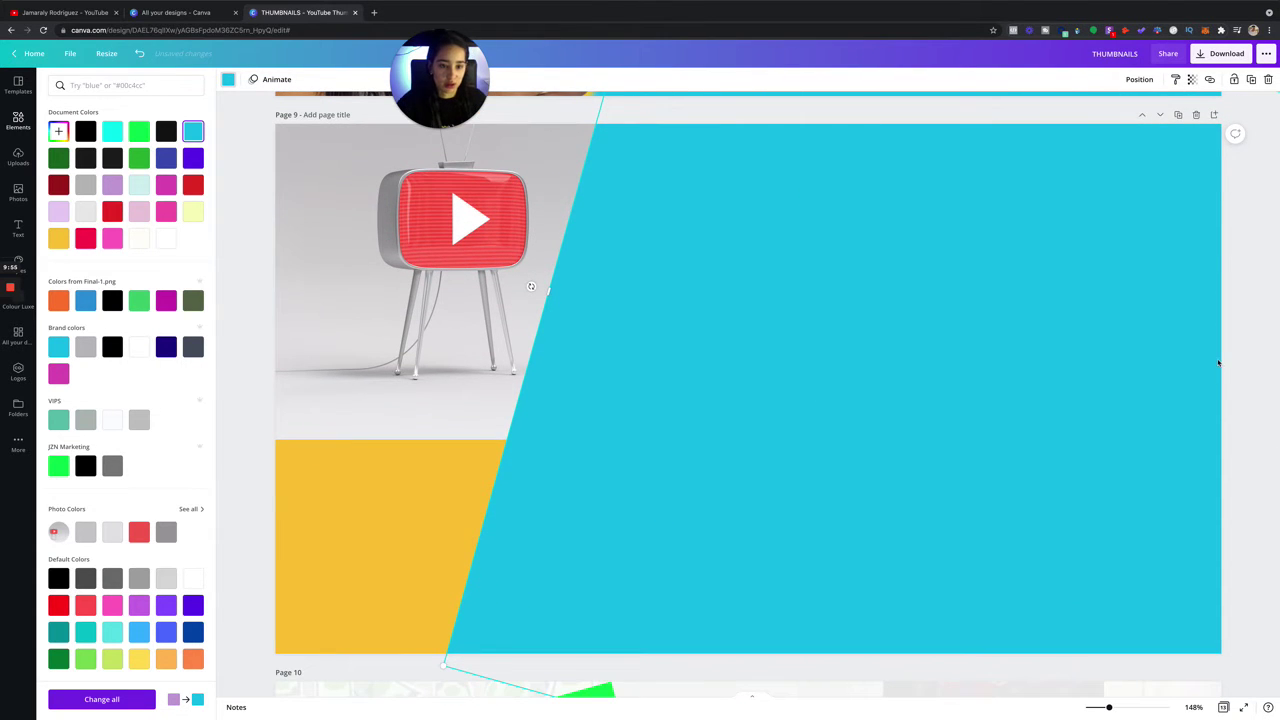
Try tilting the cyan square further clockwise toward the slant of page 8's panel and shifting it left over the TV photo.
scroll(1218, 363, up, 5)
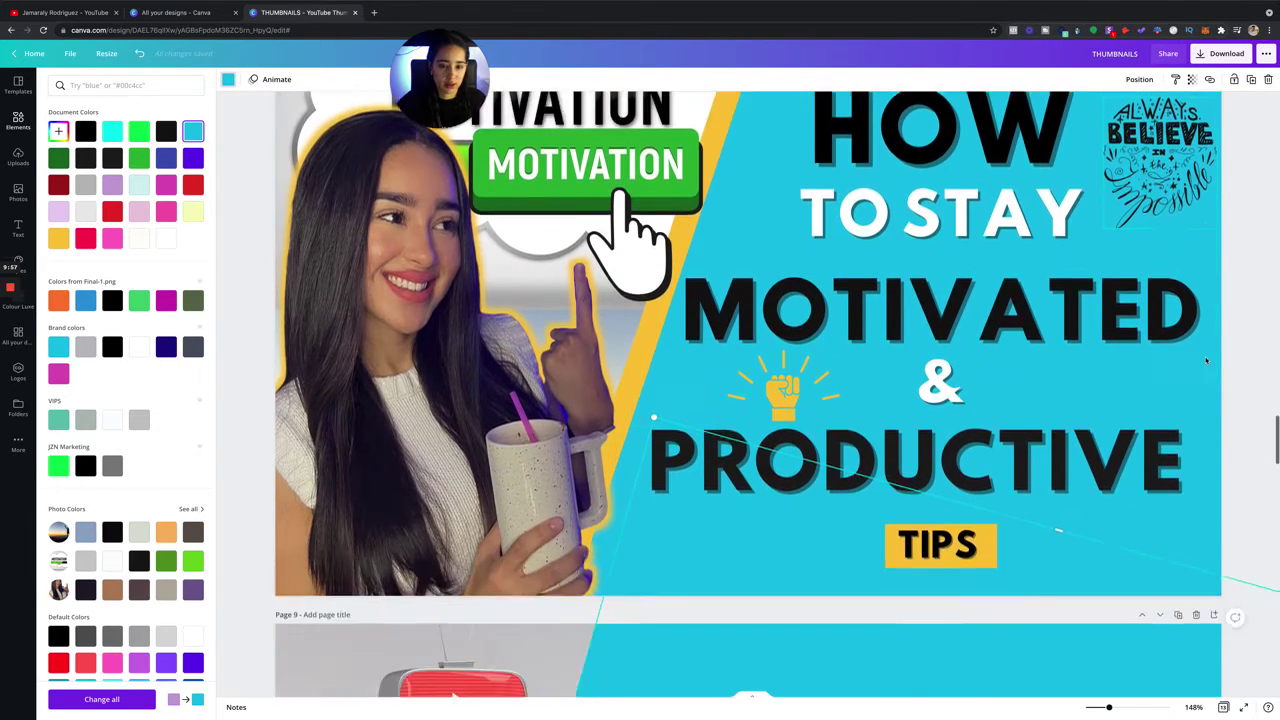
scroll(1204, 360, down, 4)
scroll(989, 443, down, 1)
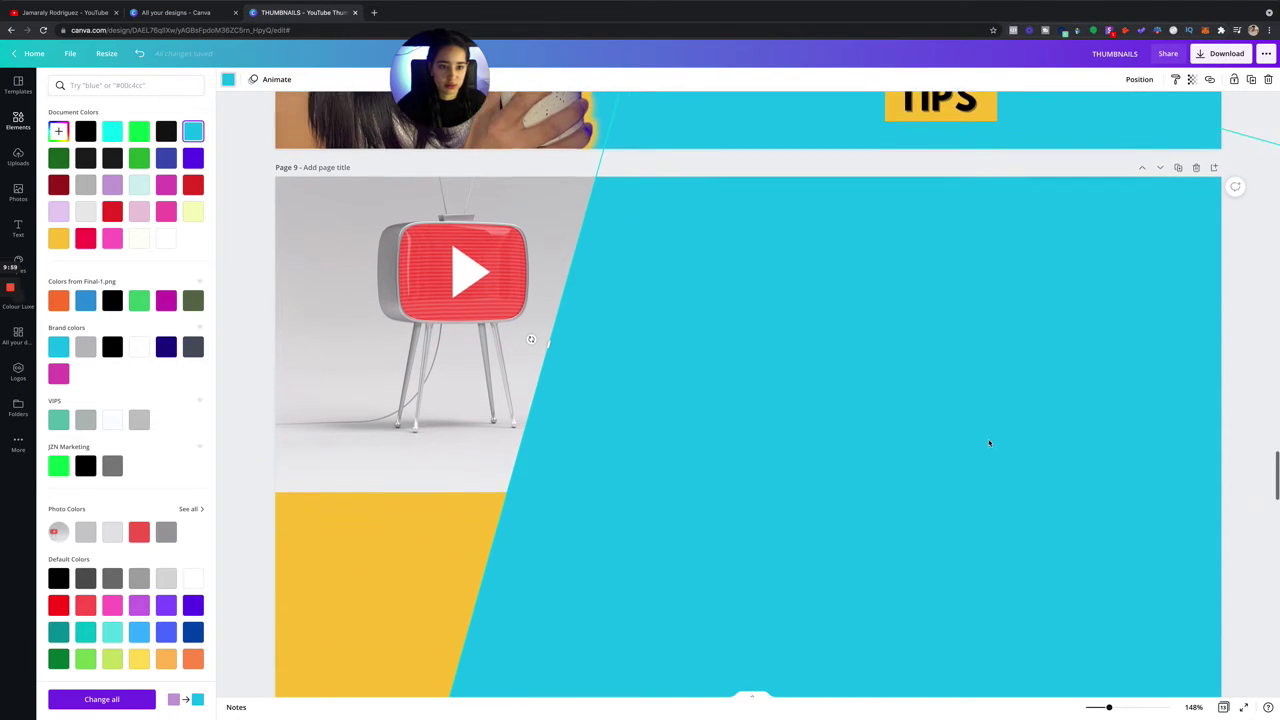
scroll(989, 443, down, 4)
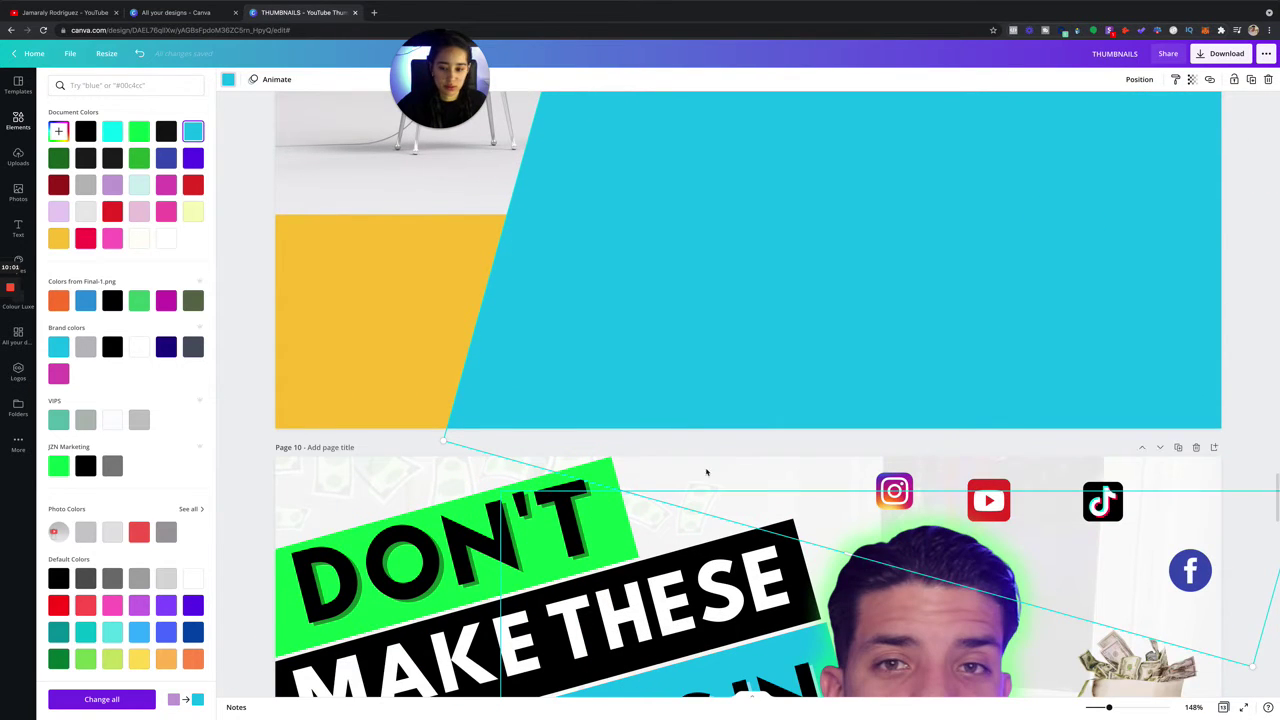
drag(864, 275, 883, 247)
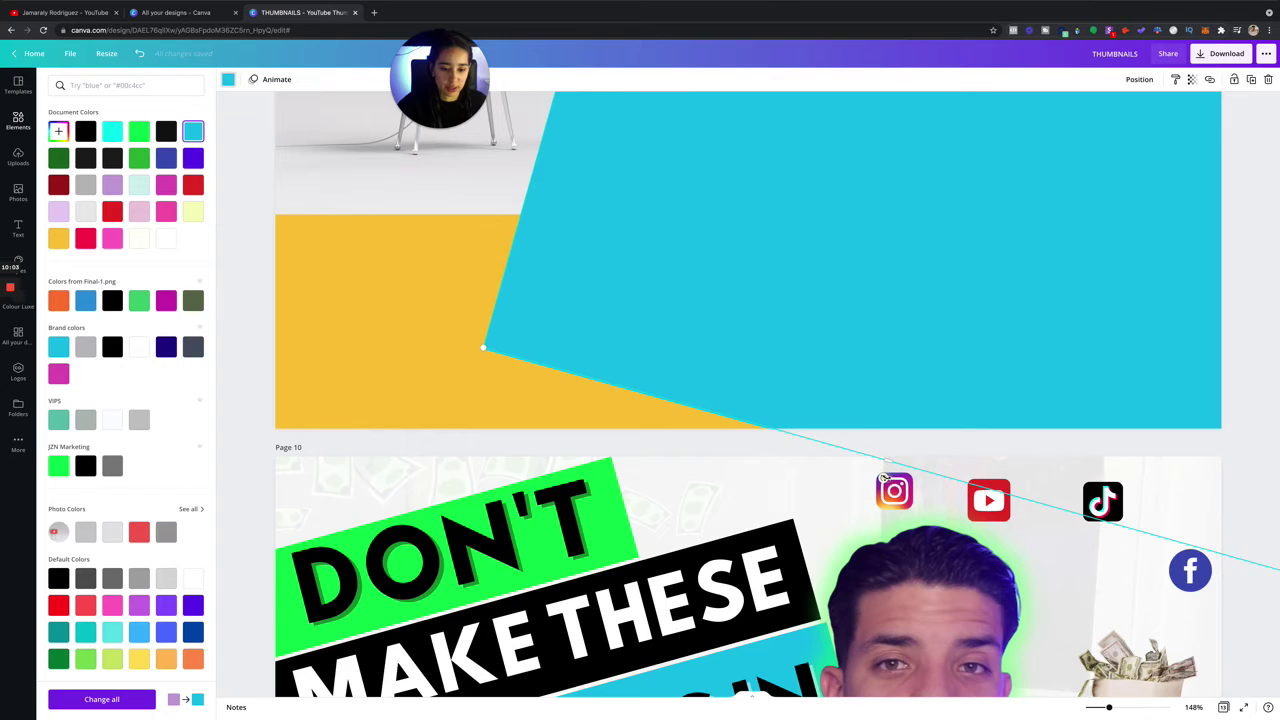
mouse_move(884, 478)
mouse_down()
mouse_move(820, 477)
mouse_move(826, 462)
mouse_up()
click(960, 283)
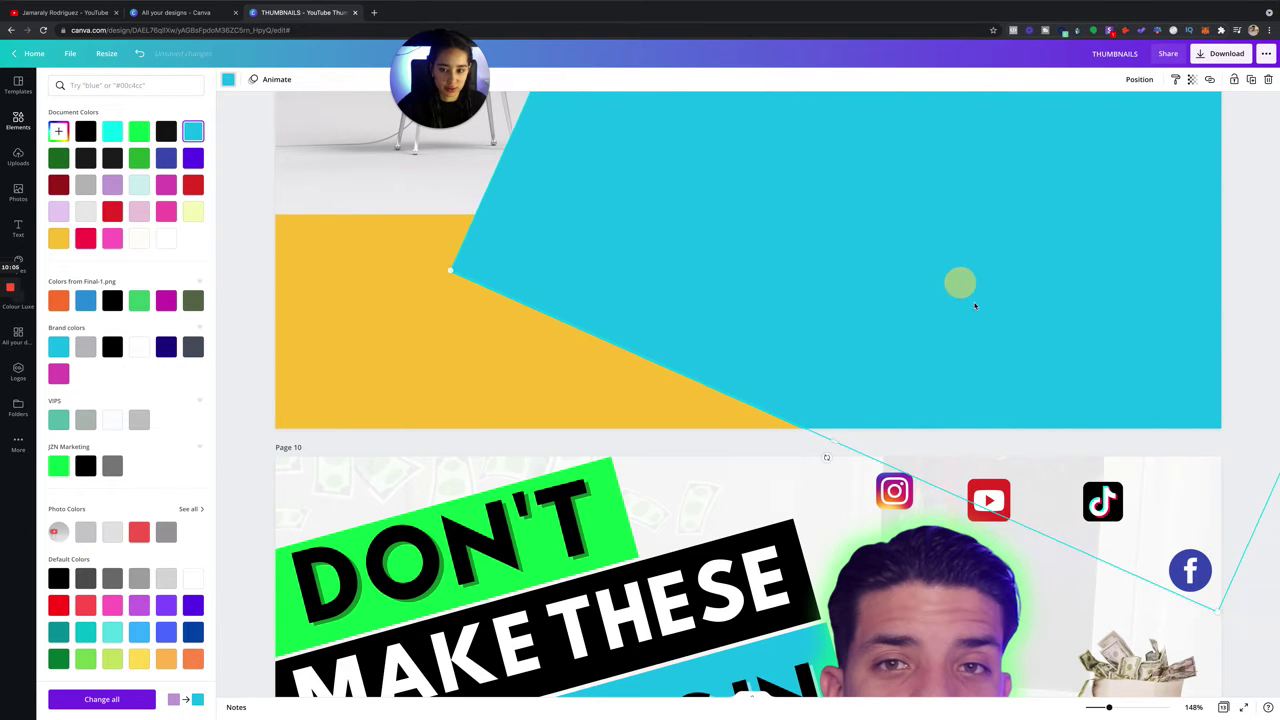
key(ctrl+z)
click(1031, 383)
scroll(974, 277, up, 5)
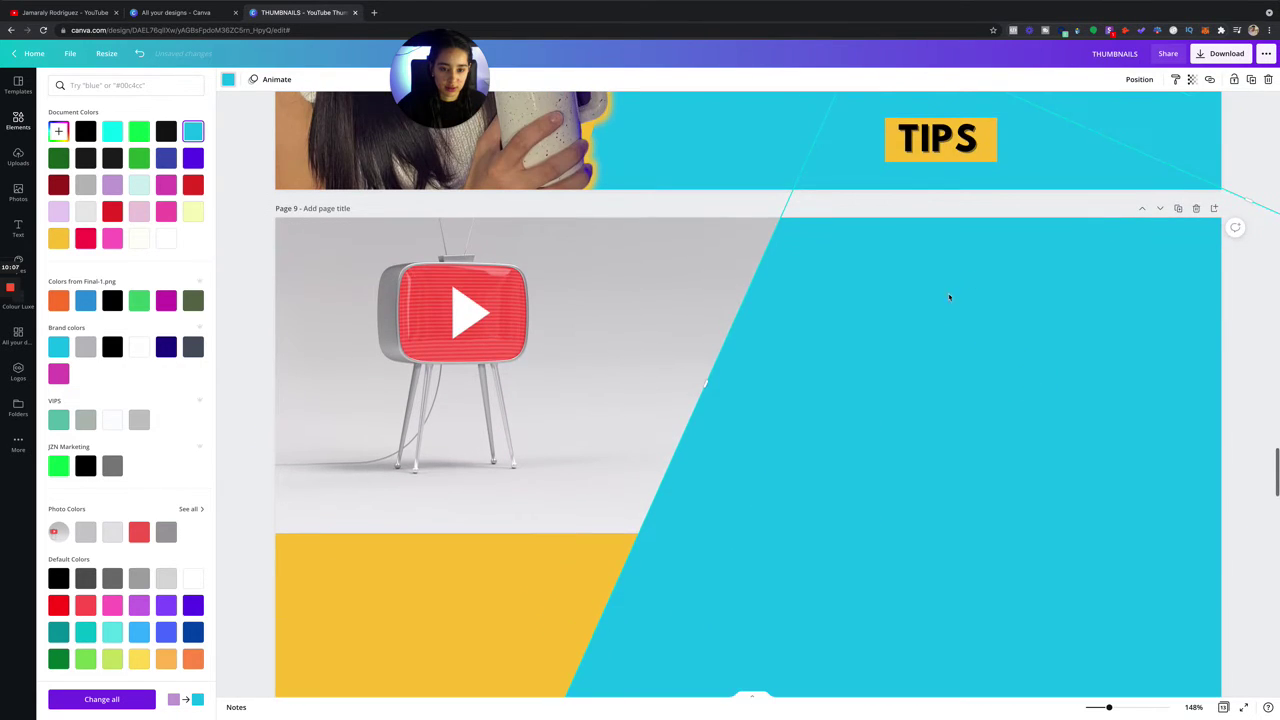
drag(949, 297, 777, 297)
click(1140, 349)
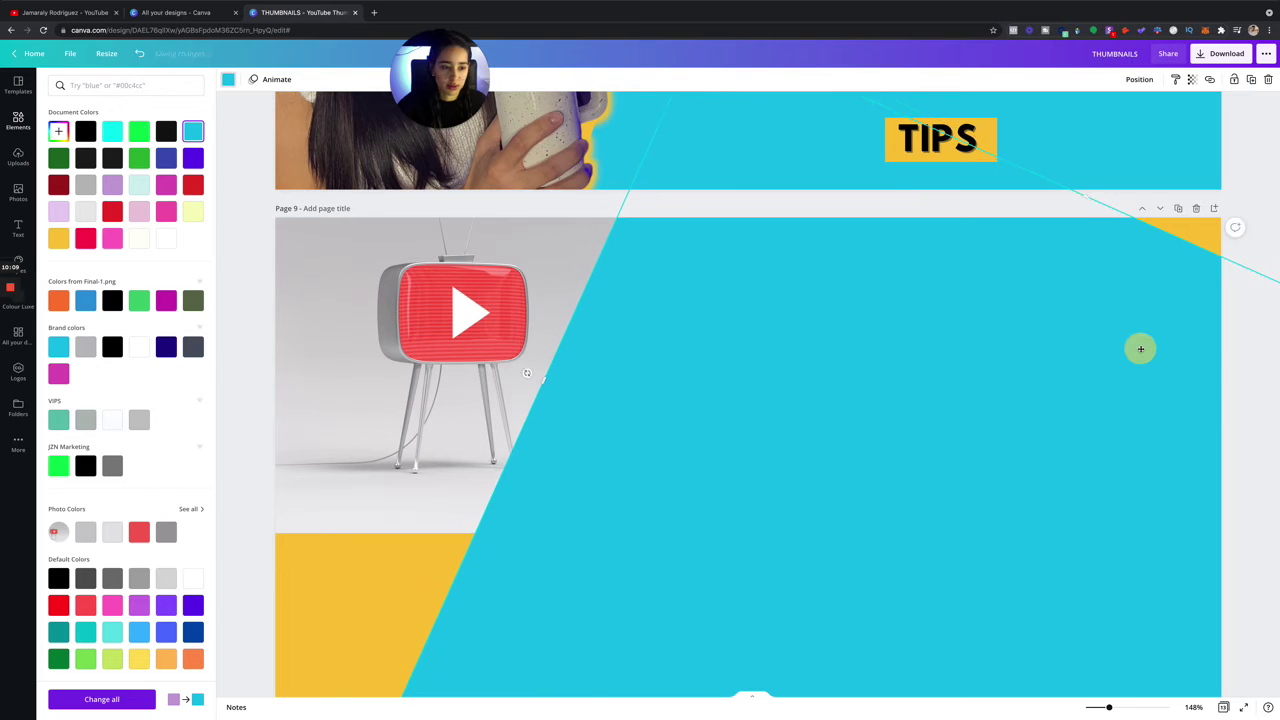
Replace the cyan square on page 9 with the four-sided shape with a sloping top from the lines and shapes collection.
key(Delete)
scroll(950, 260, up, 2)
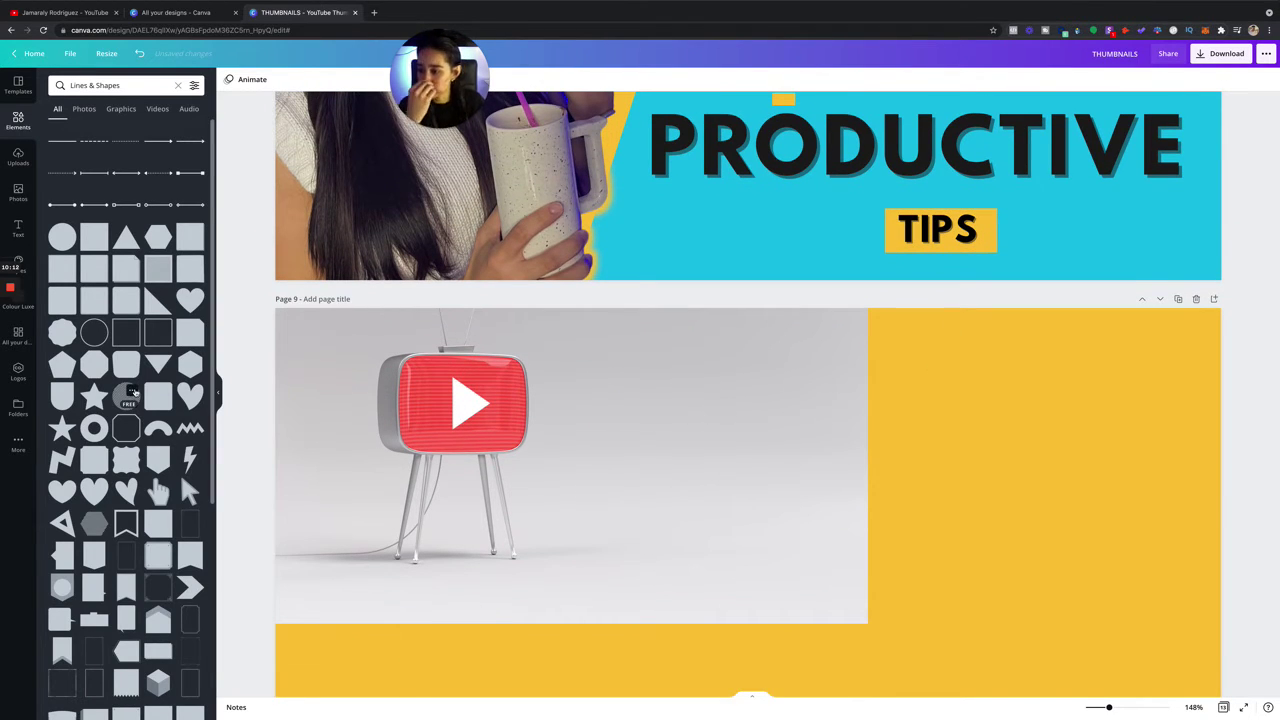
scroll(145, 392, down, 1)
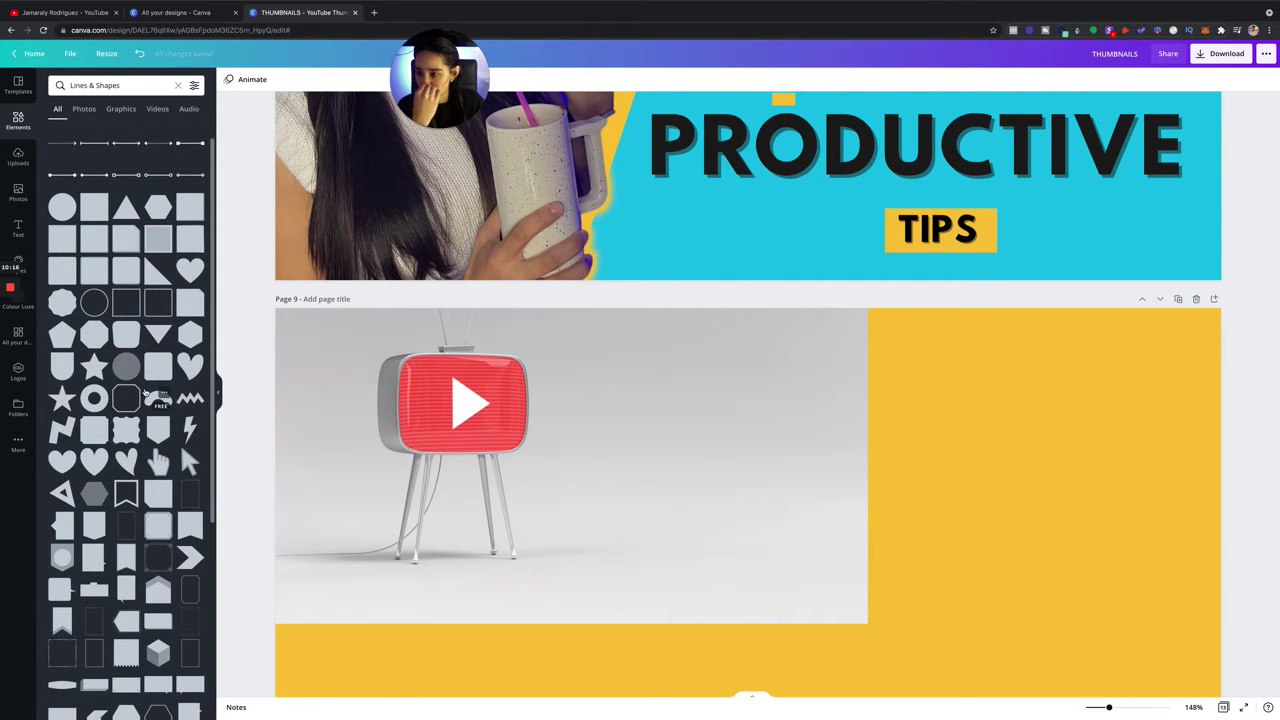
scroll(146, 393, down, 4)
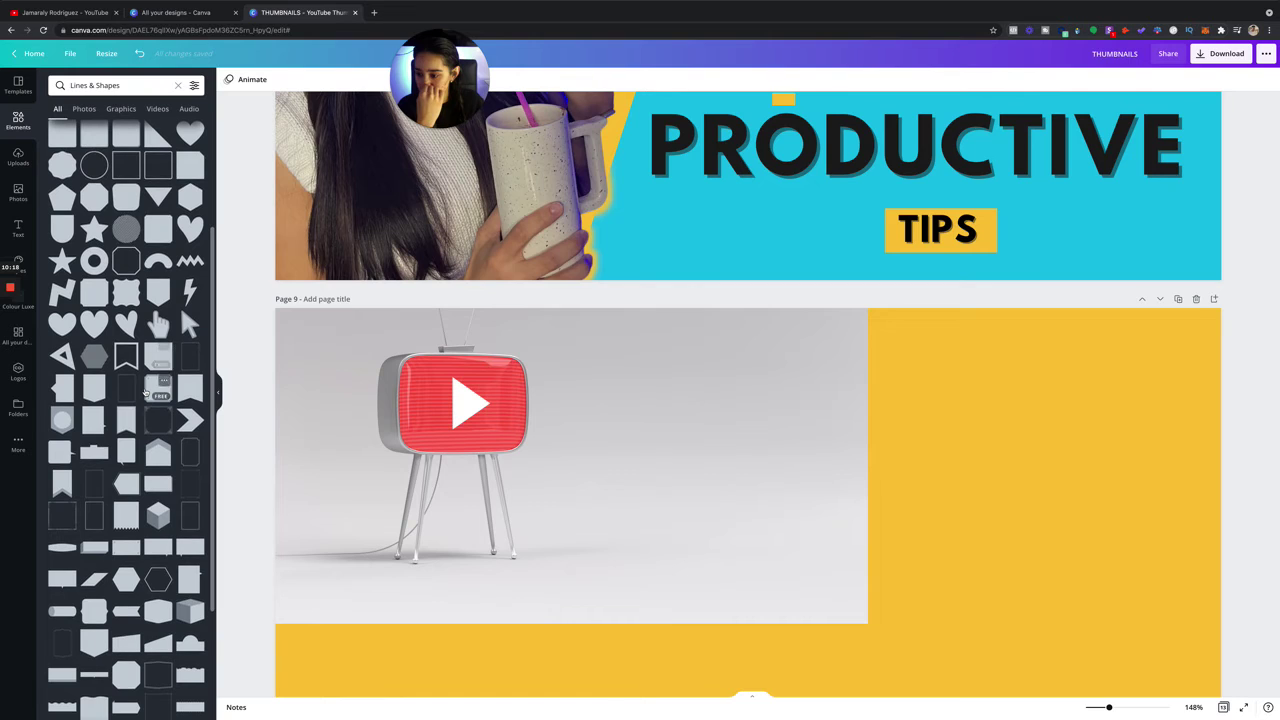
scroll(146, 393, down, 2)
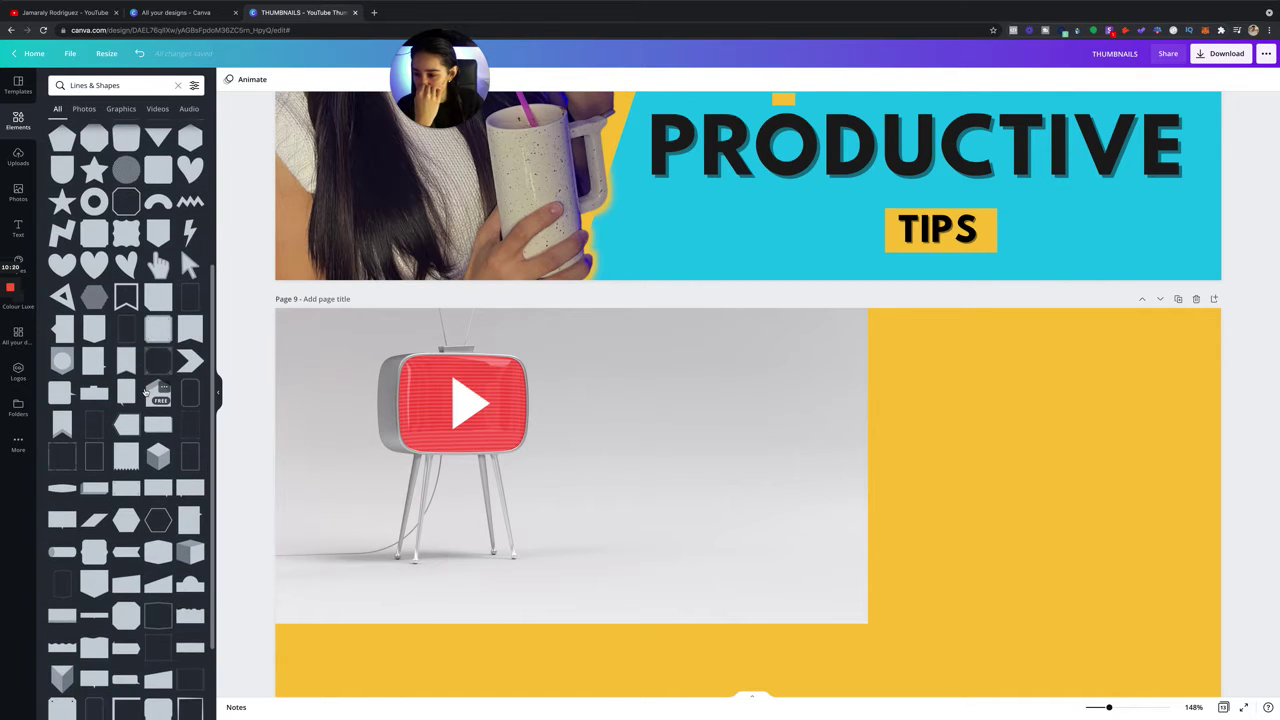
scroll(146, 393, down, 3)
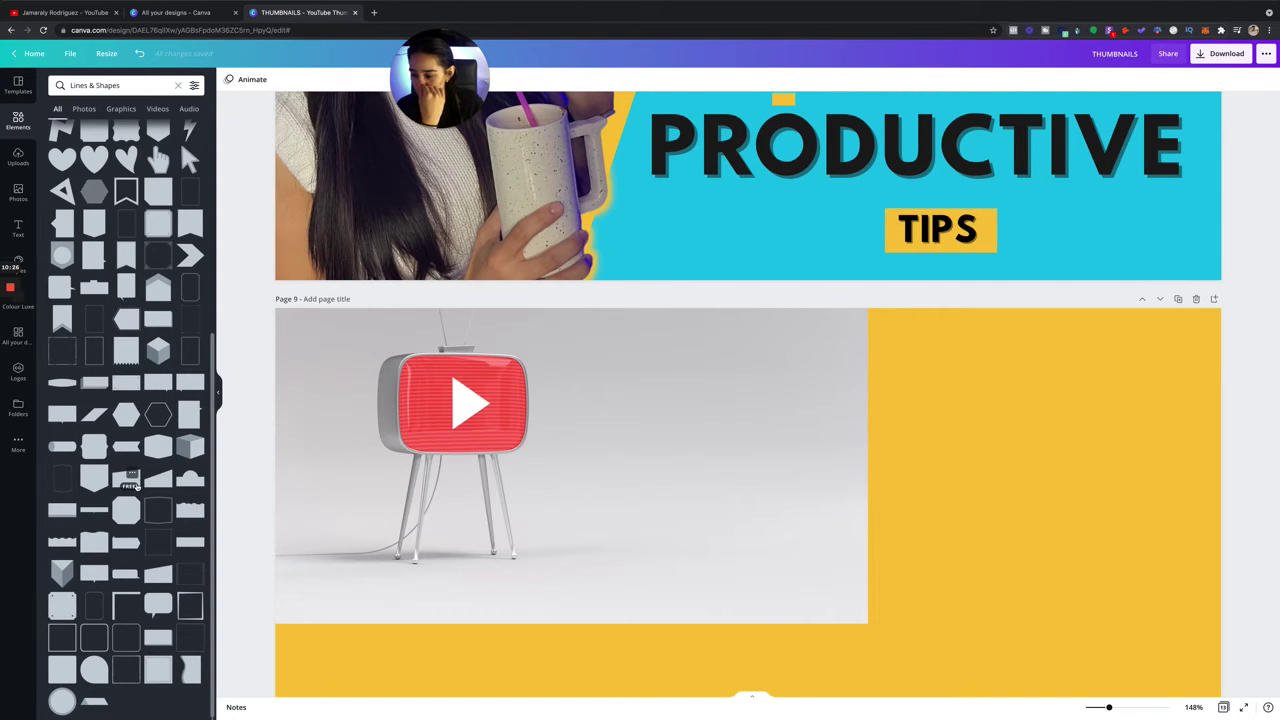
click(133, 484)
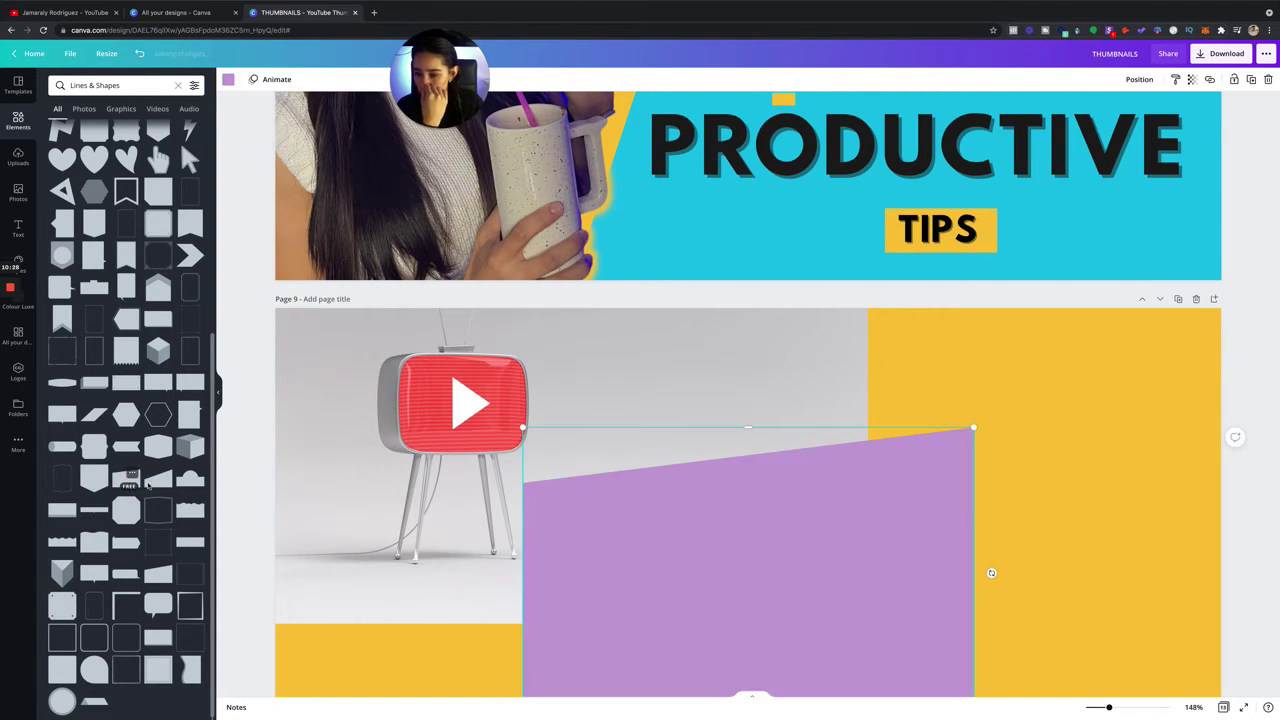
Enlarge the purple sloped shape, rotate it so its sloping side forms a diagonal left edge, and shift it over the TV photo.
scroll(746, 282, up, 1)
scroll(746, 282, down, 2)
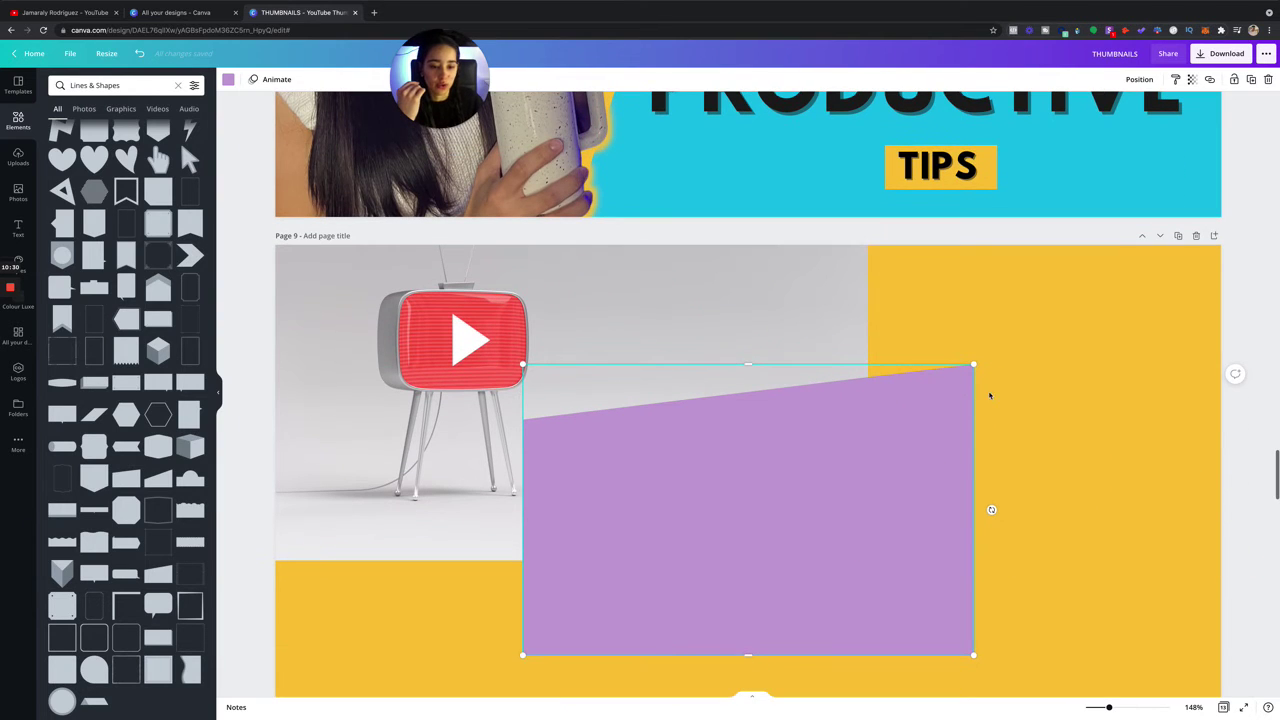
drag(1012, 322, 1212, 212)
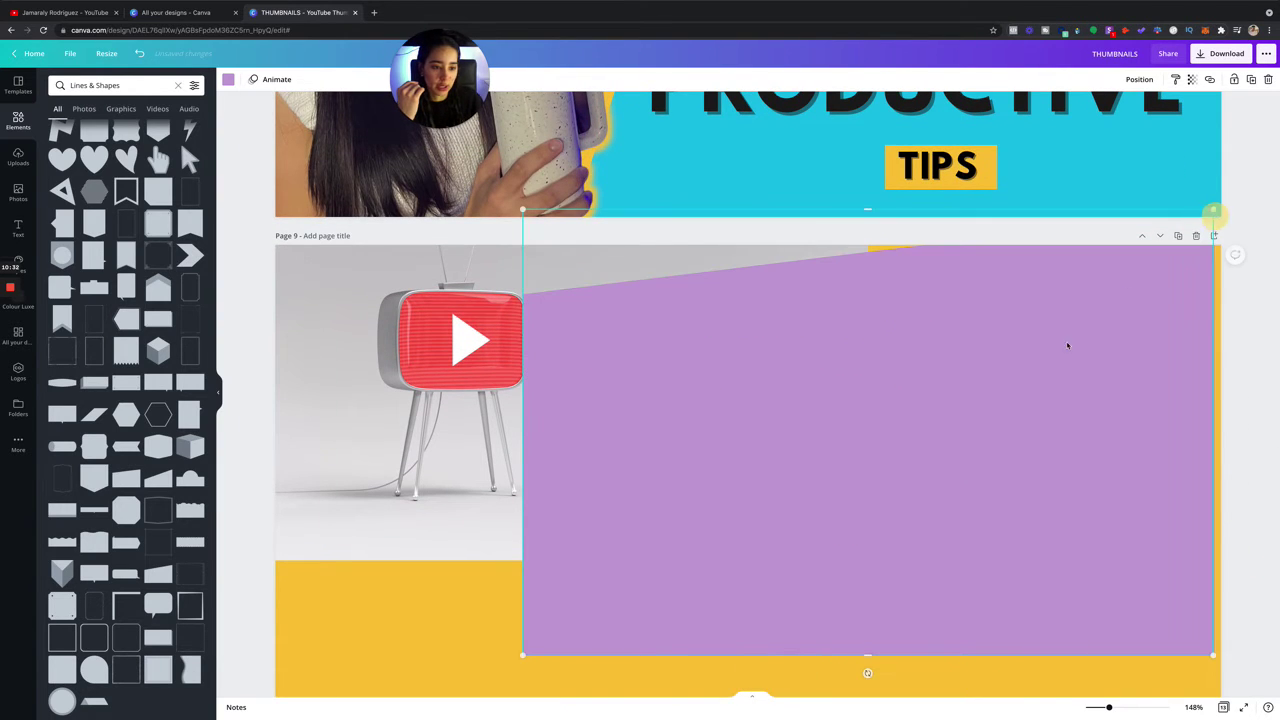
drag(920, 675, 1133, 536)
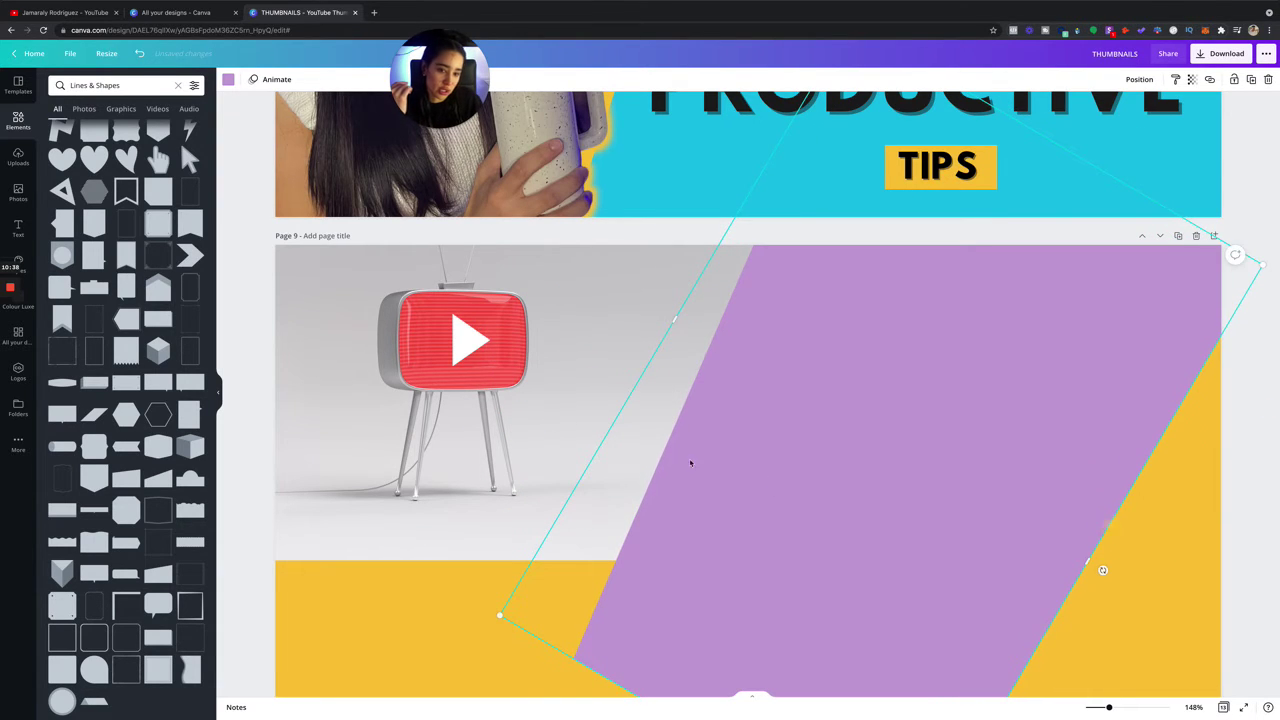
drag(855, 476, 705, 490)
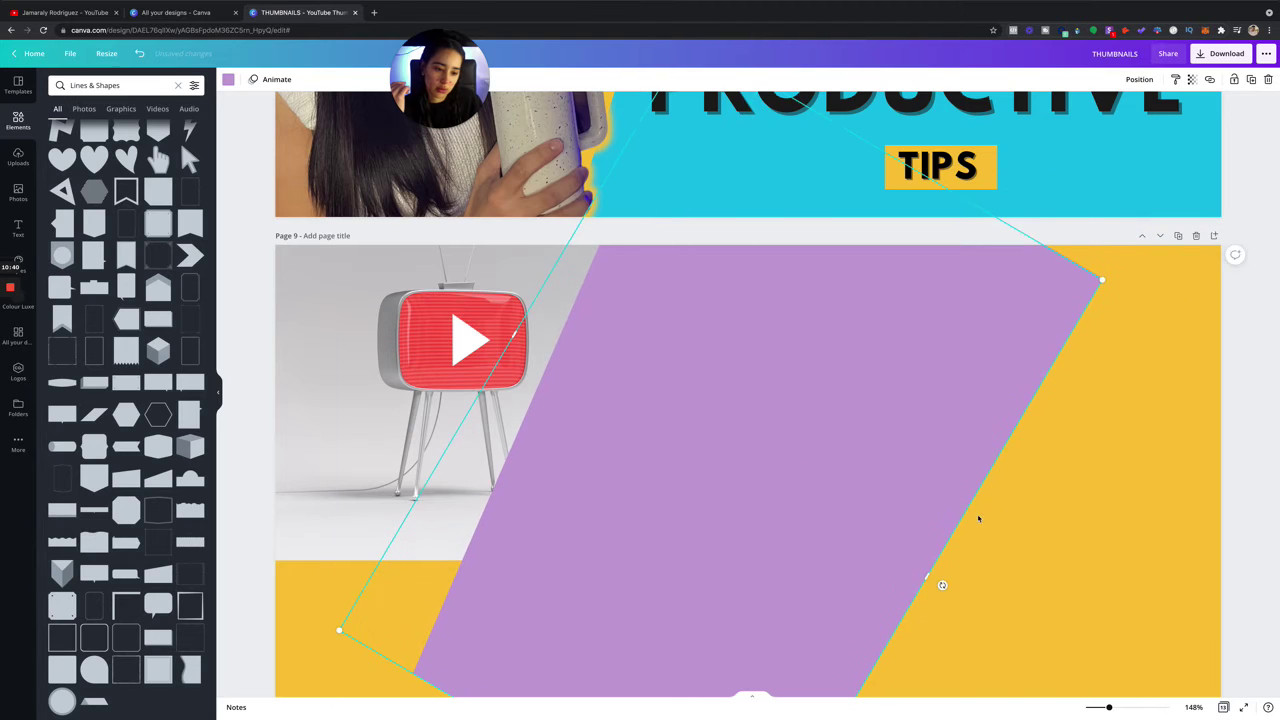
Enlarge the purple shape further, tilt it for a steeper left edge, and reposition it over the right-hand part of page 9.
drag(966, 514, 1130, 460)
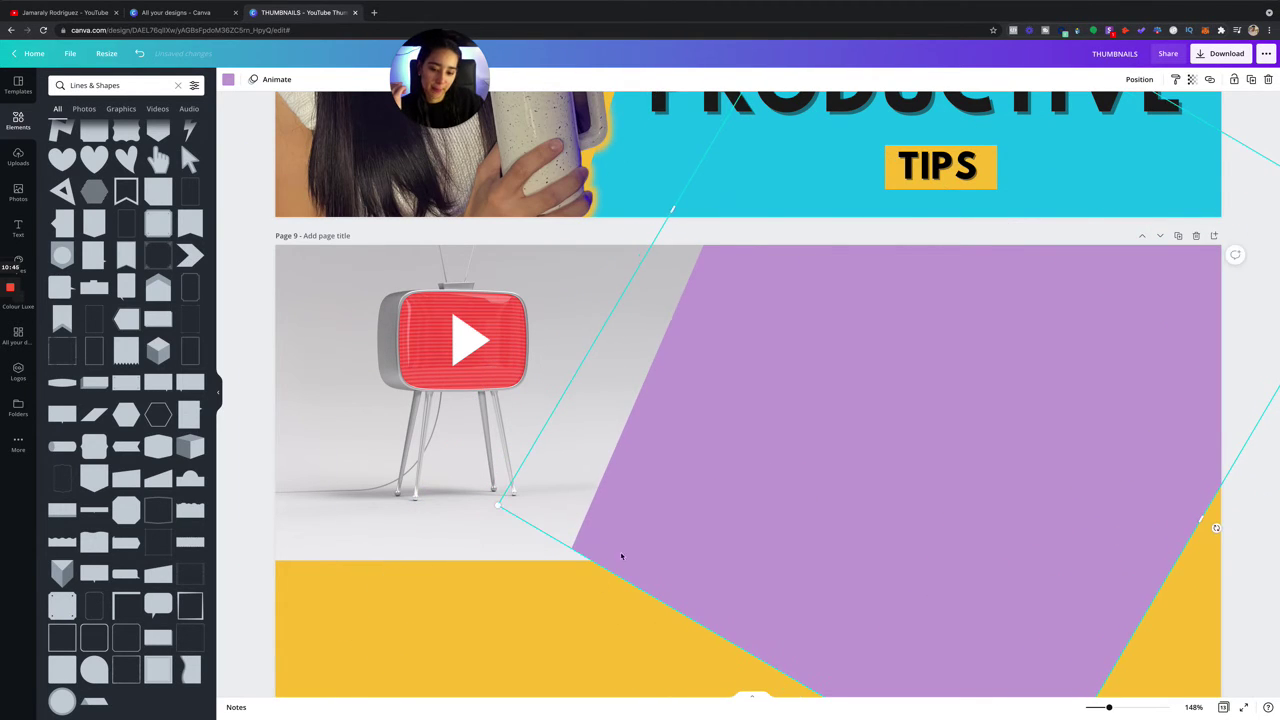
drag(952, 562, 957, 500)
scroll(985, 620, down, 2)
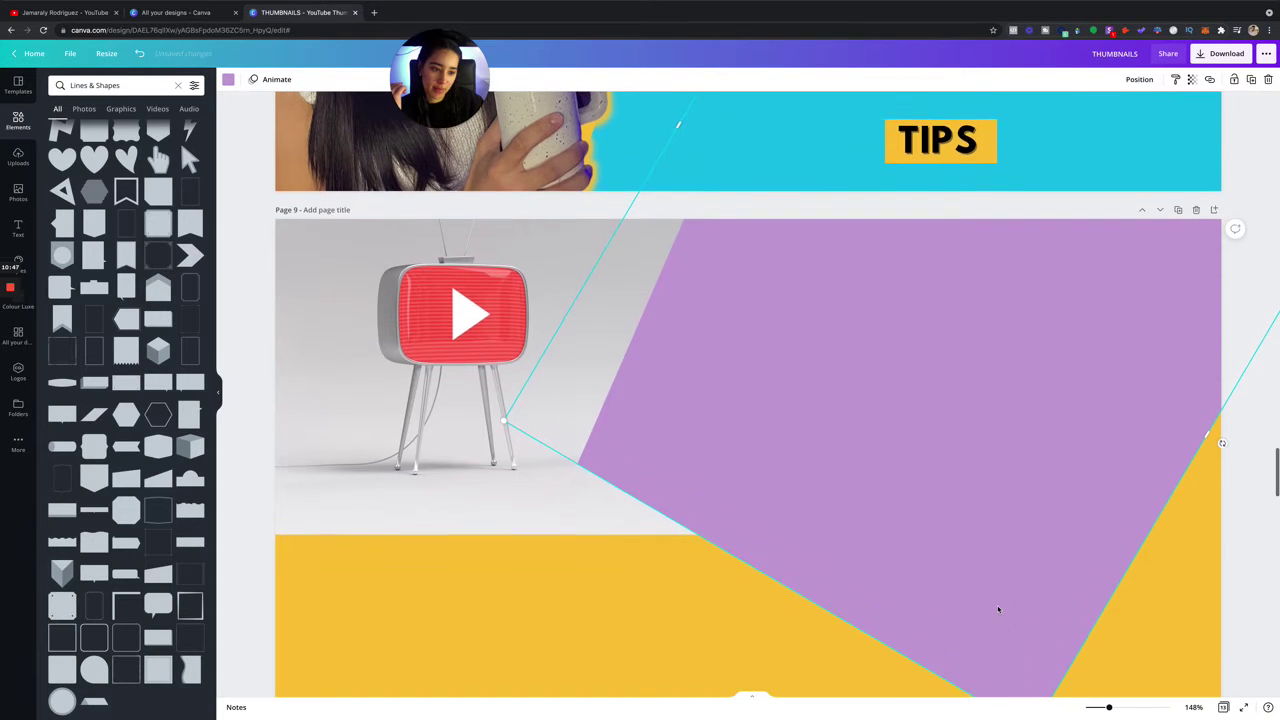
mouse_move(1220, 430)
mouse_down()
mouse_move(1175, 385)
mouse_move(1233, 408)
mouse_up()
drag(480, 451, 410, 590)
drag(894, 386, 883, 577)
scroll(953, 556, down, 2)
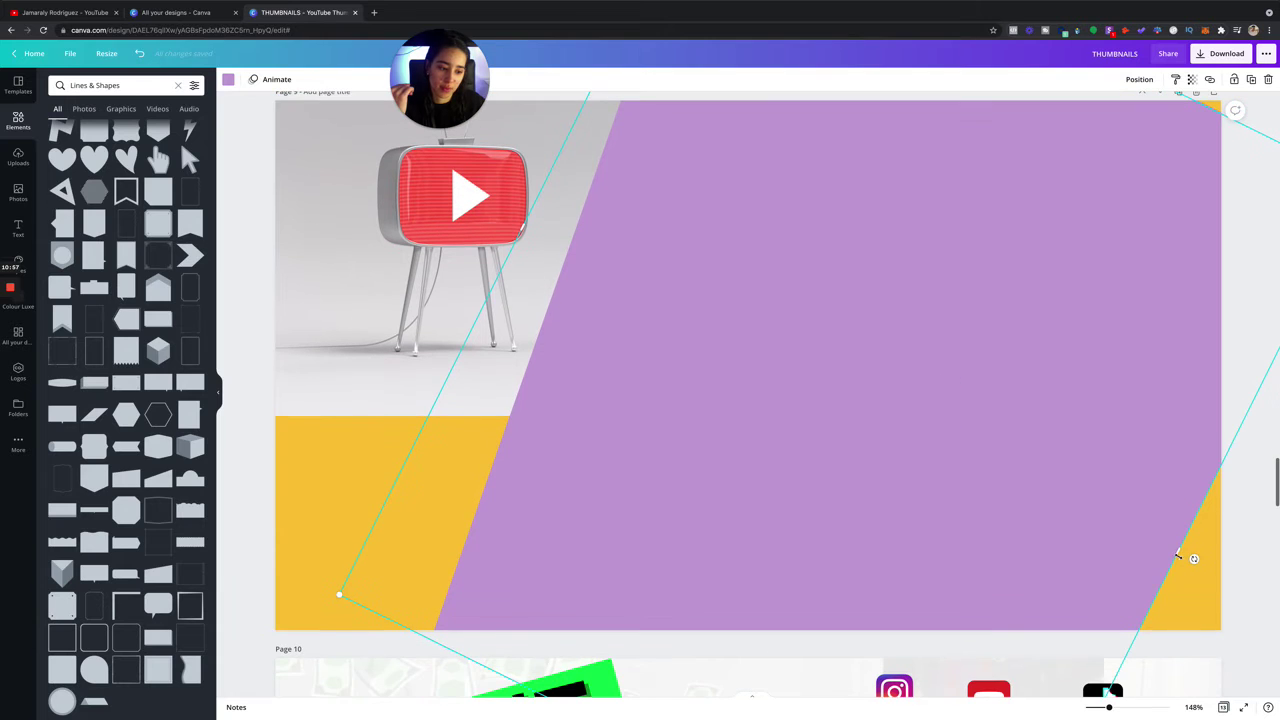
drag(1114, 520, 1121, 391)
scroll(903, 609, down, 1)
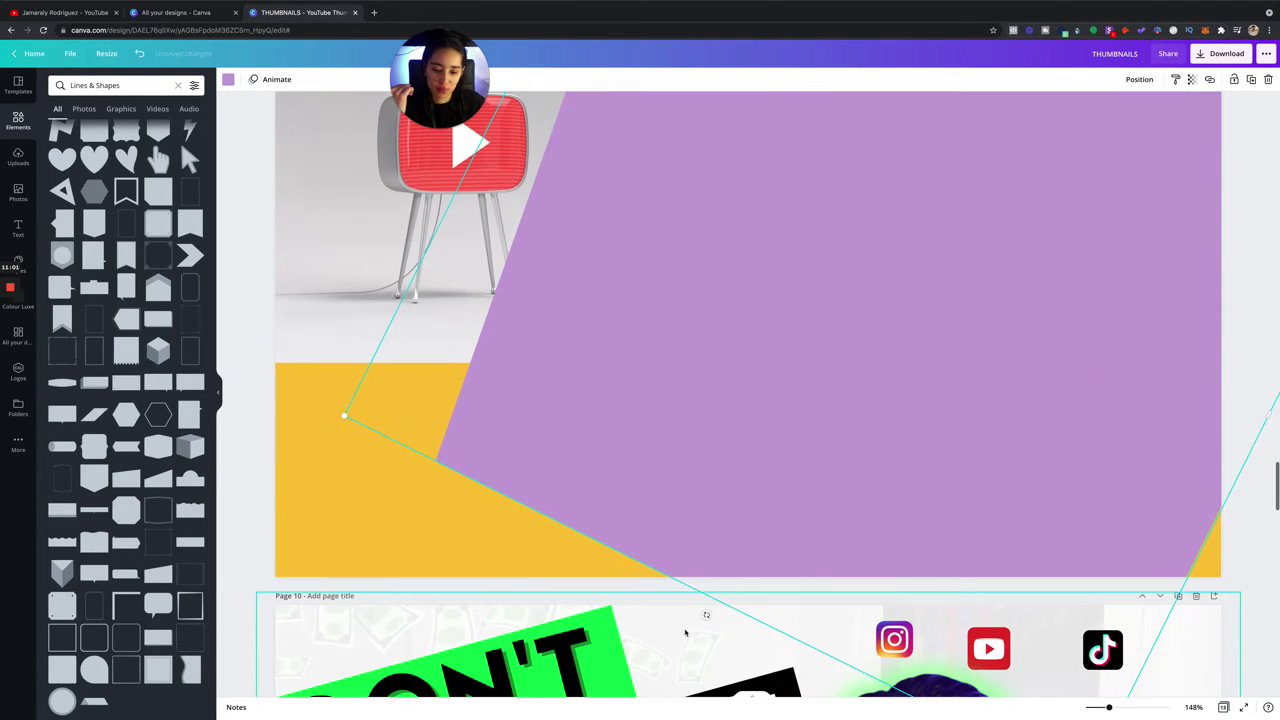
Rotate the purple shape so its straight side forms the diagonal edge, and shift it left to fill page 9's right side.
drag(708, 615, 1138, 321)
scroll(1132, 315, up, 2)
drag(975, 351, 891, 356)
scroll(1011, 358, down, 3)
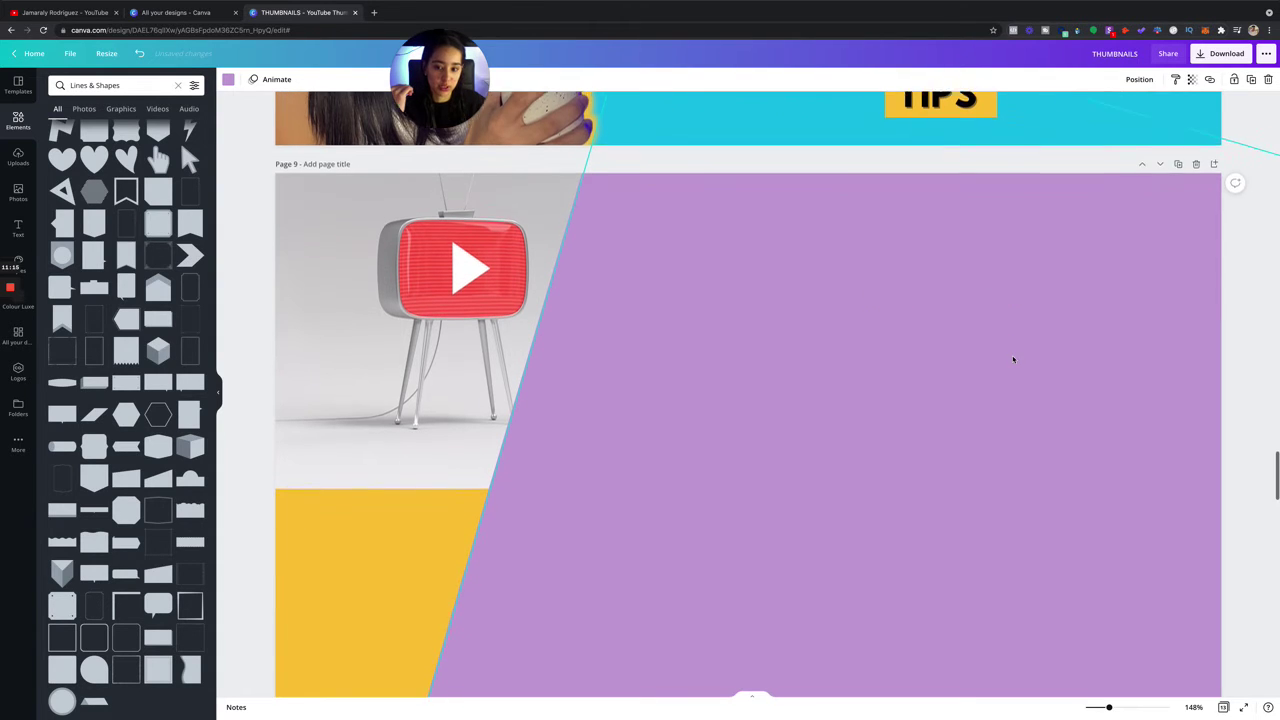
Compare the purple shape's slant with page 8's panel and color the shape with the cyan-blue document color.
scroll(1011, 358, up, 1)
scroll(1011, 359, up, 5)
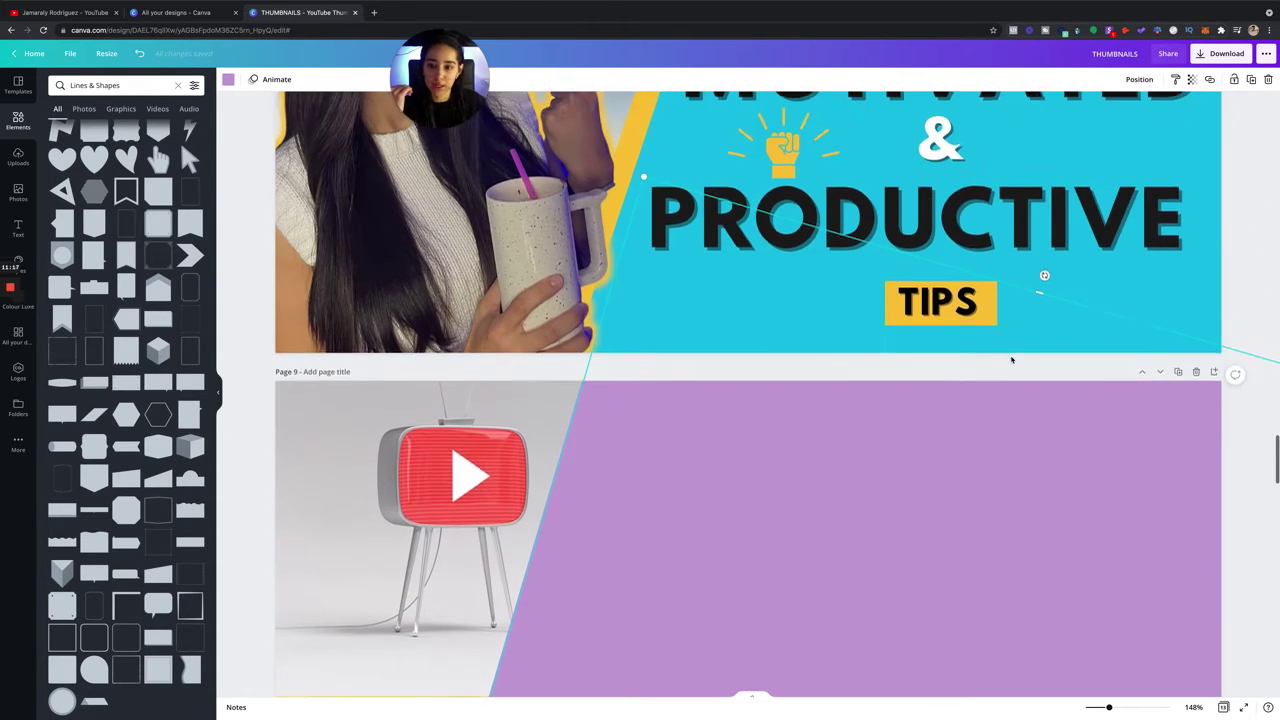
scroll(1011, 359, down, 1)
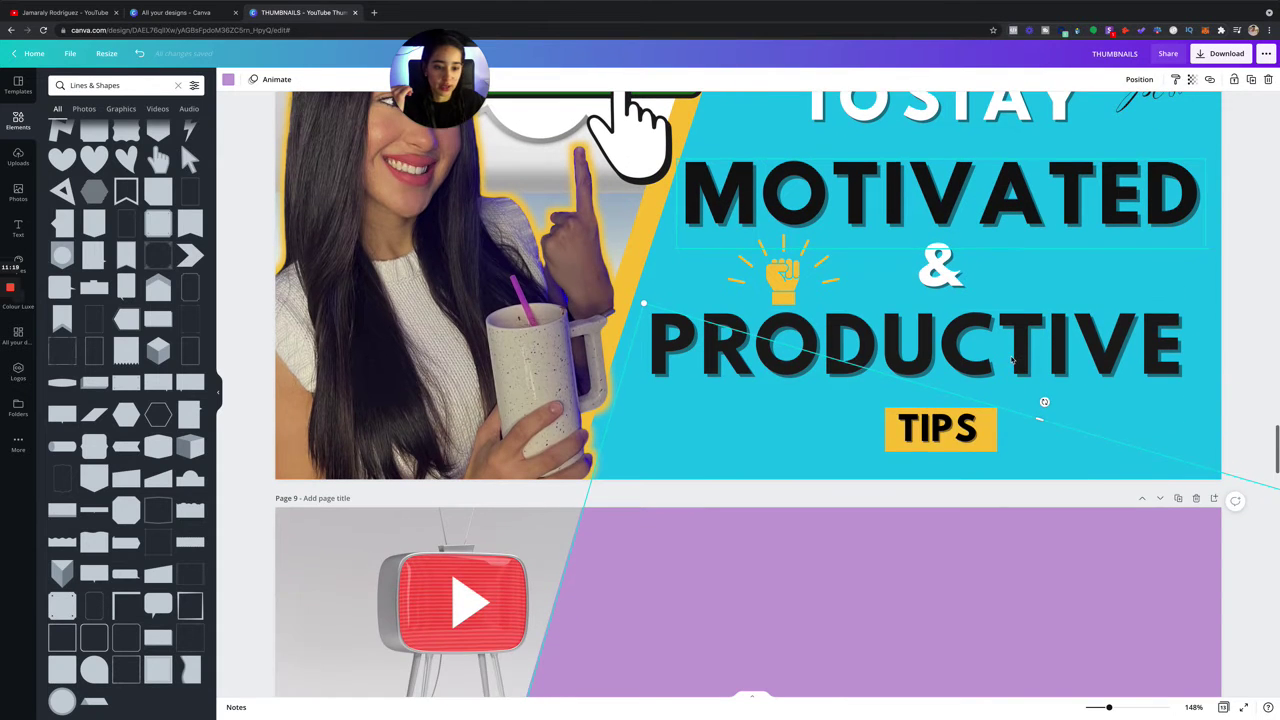
scroll(1011, 360, up, 2)
scroll(1011, 360, down, 2)
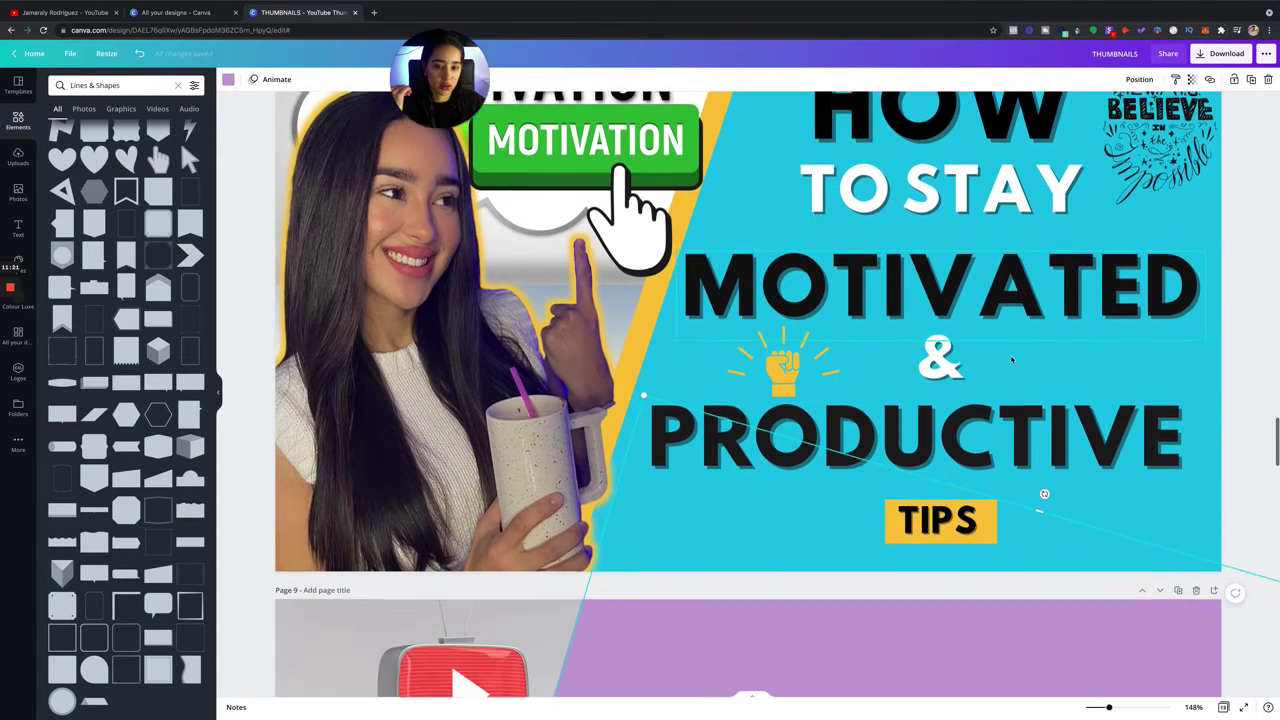
scroll(1011, 359, down, 4)
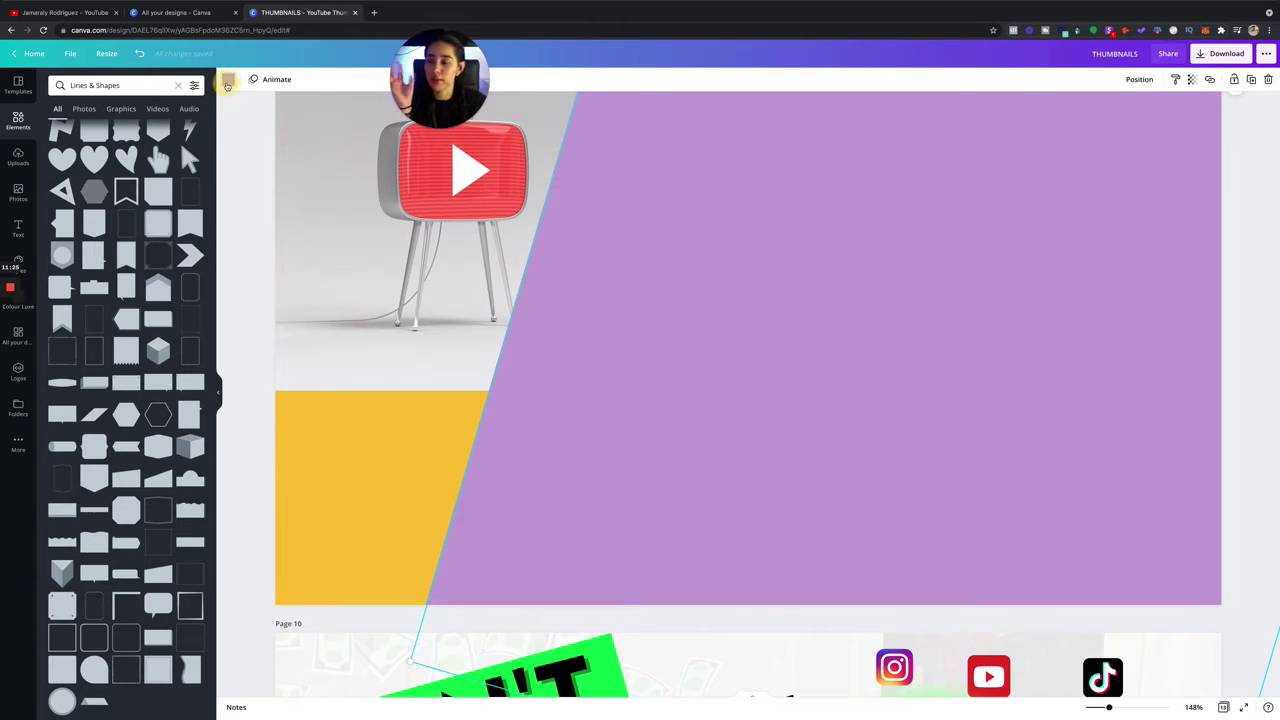
click(228, 79)
click(193, 131)
scroll(877, 309, up, 3)
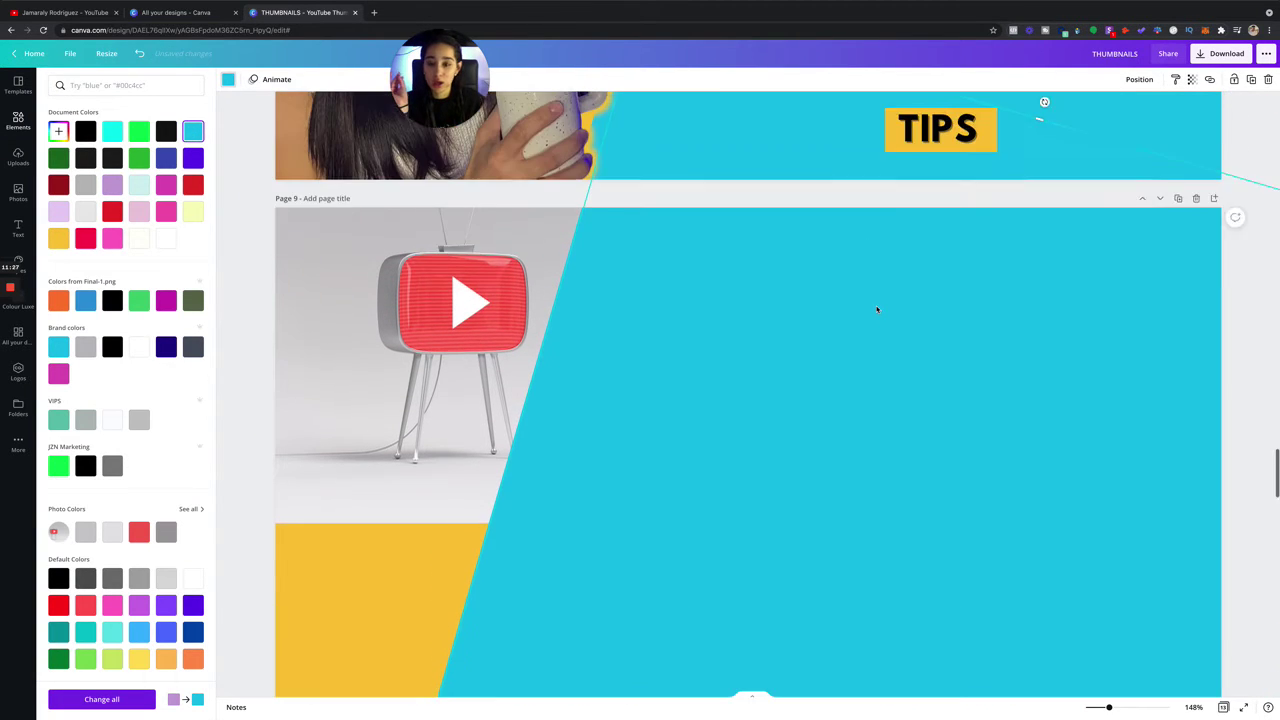
Shift the cyan panel on page 9 slightly to the right and compare its diagonal edge with page 8's design.
scroll(877, 309, up, 3)
scroll(898, 503, down, 3)
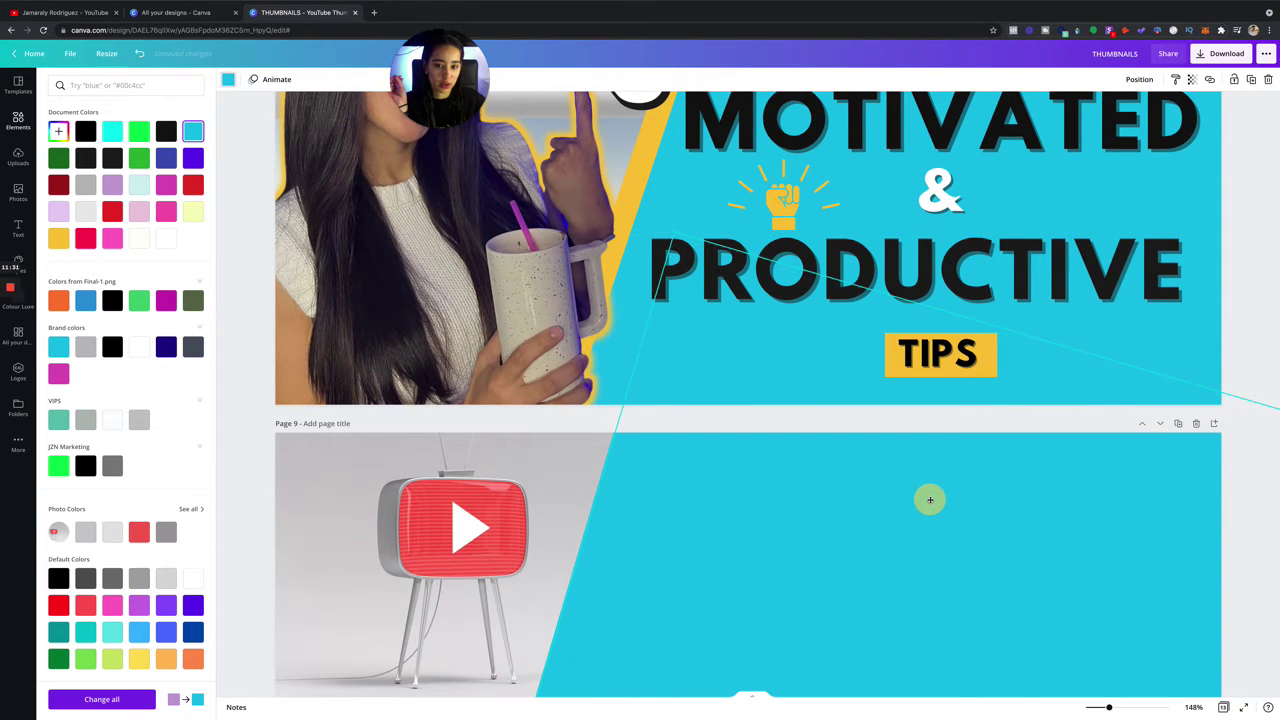
scroll(926, 503, down, 2)
scroll(929, 503, down, 3)
scroll(928, 503, up, 4)
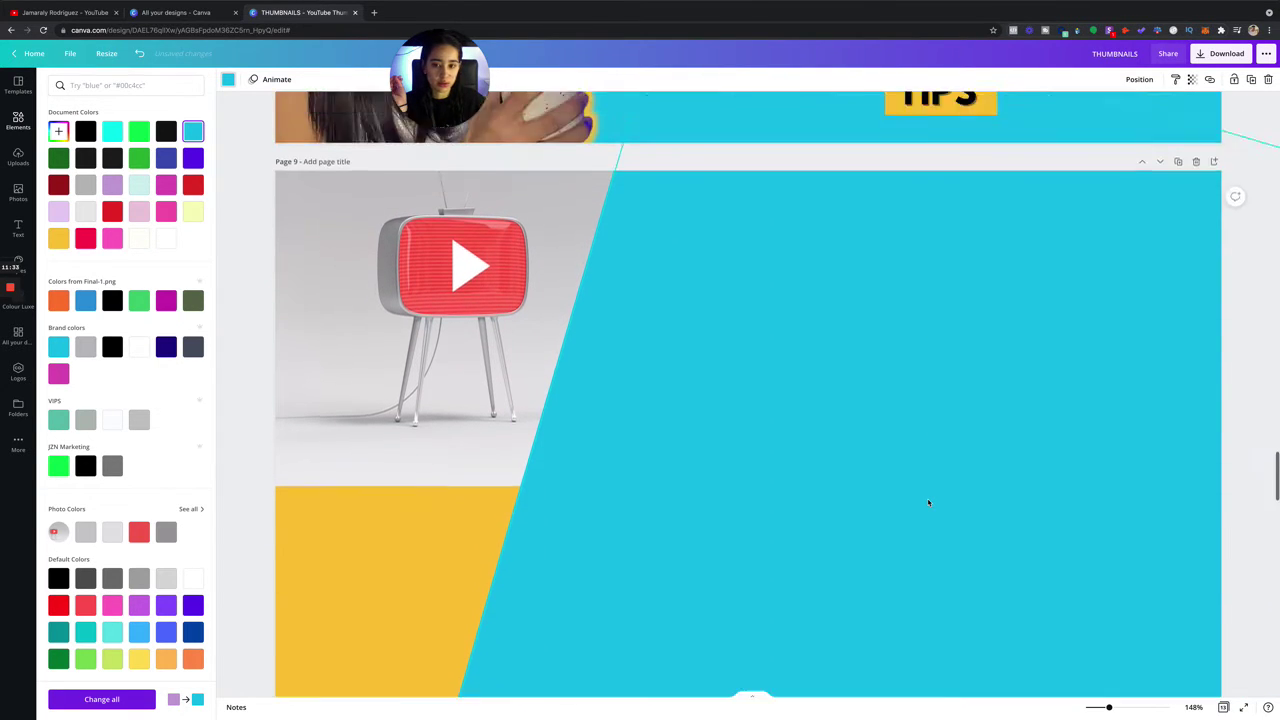
scroll(868, 467, up, 3)
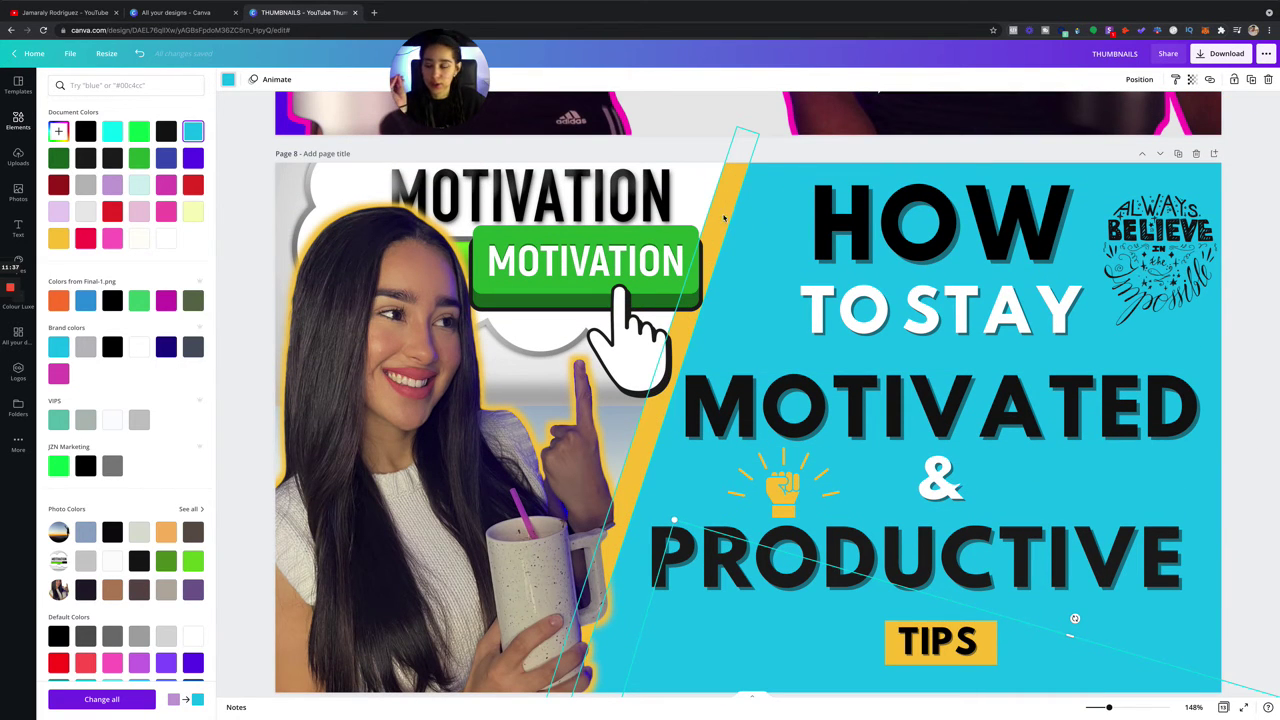
click(17, 117)
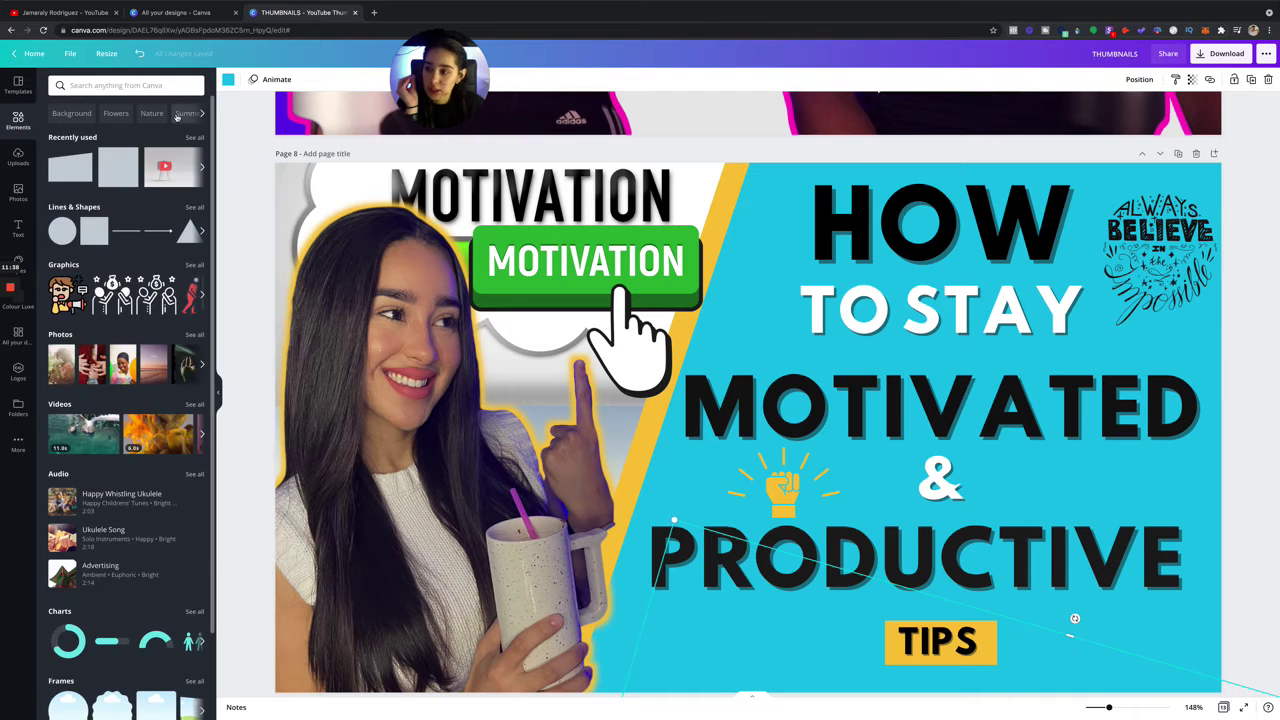
click(93, 229)
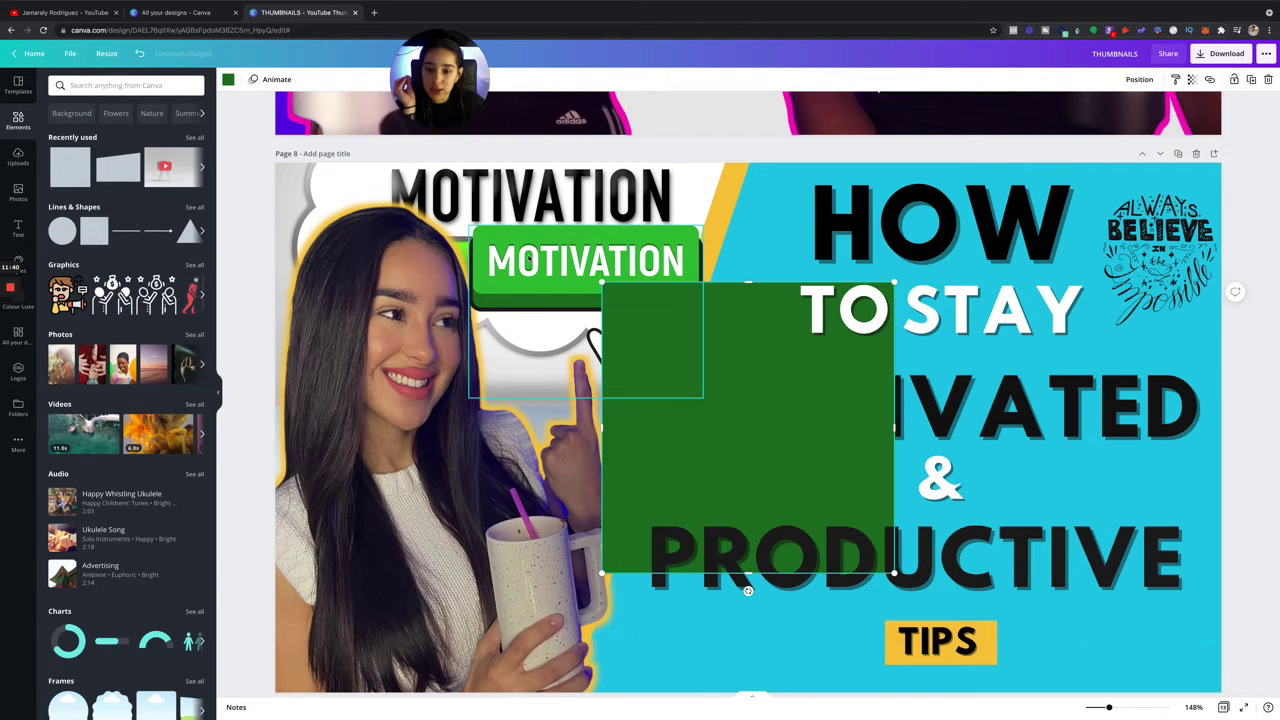
scroll(547, 252, down, 2)
key(Delete)
scroll(629, 200, down, 8)
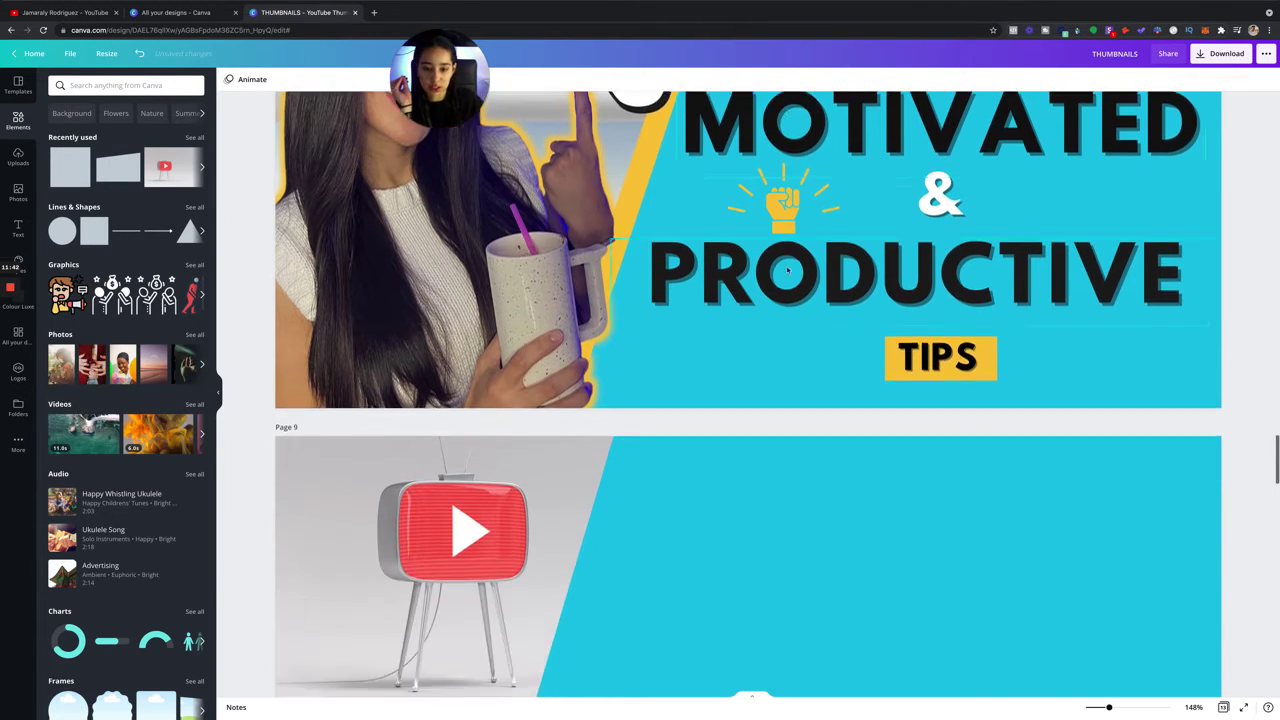
Add a yellow square shape to page 9 and open its color options.
click(100, 226)
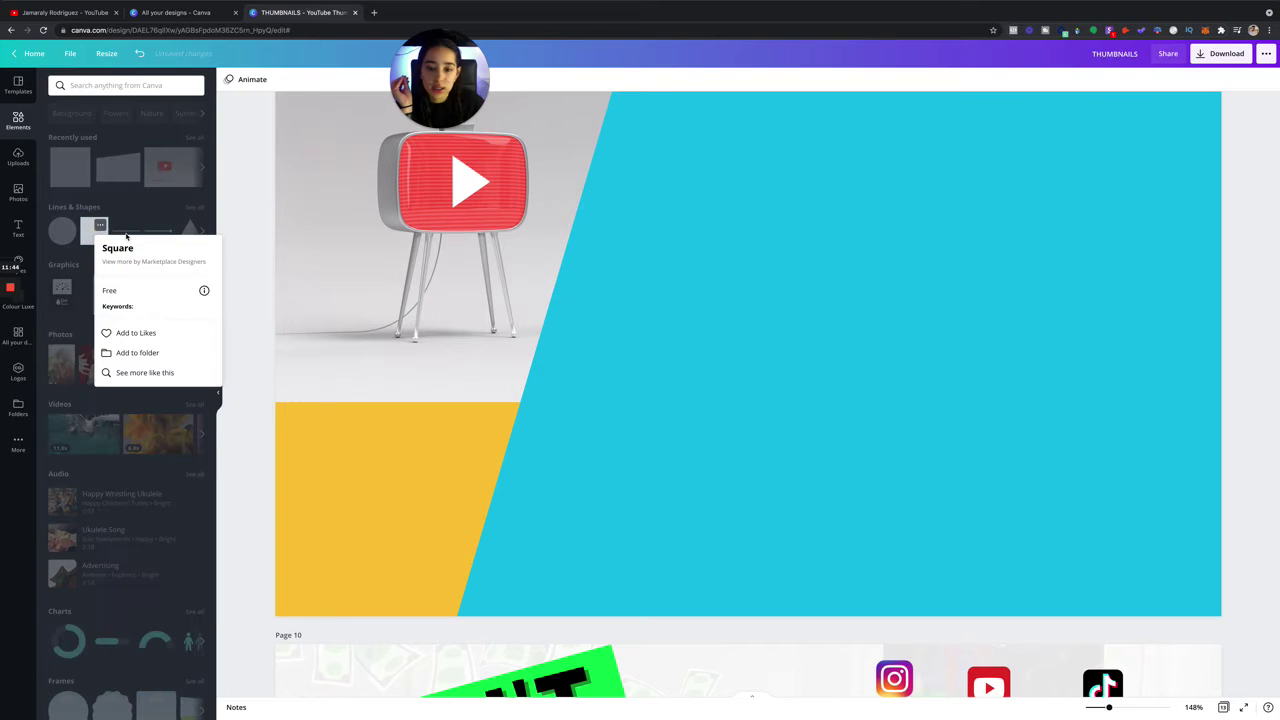
click(93, 232)
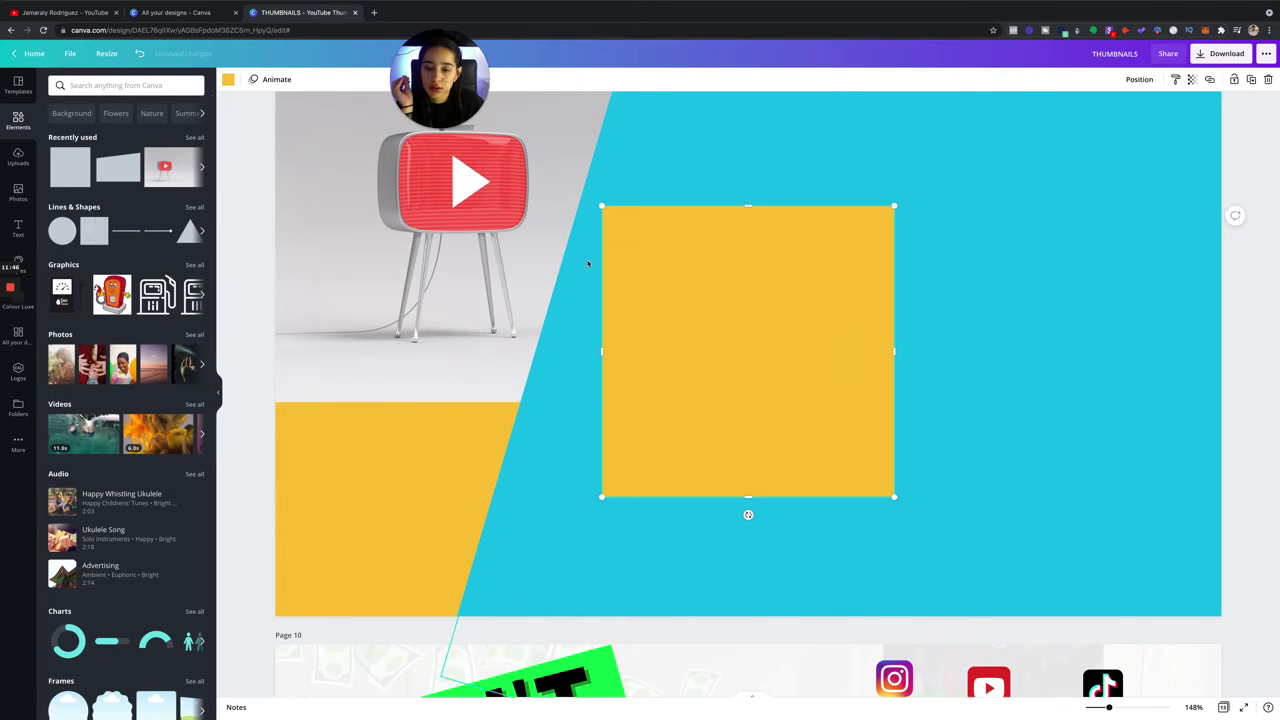
click(228, 80)
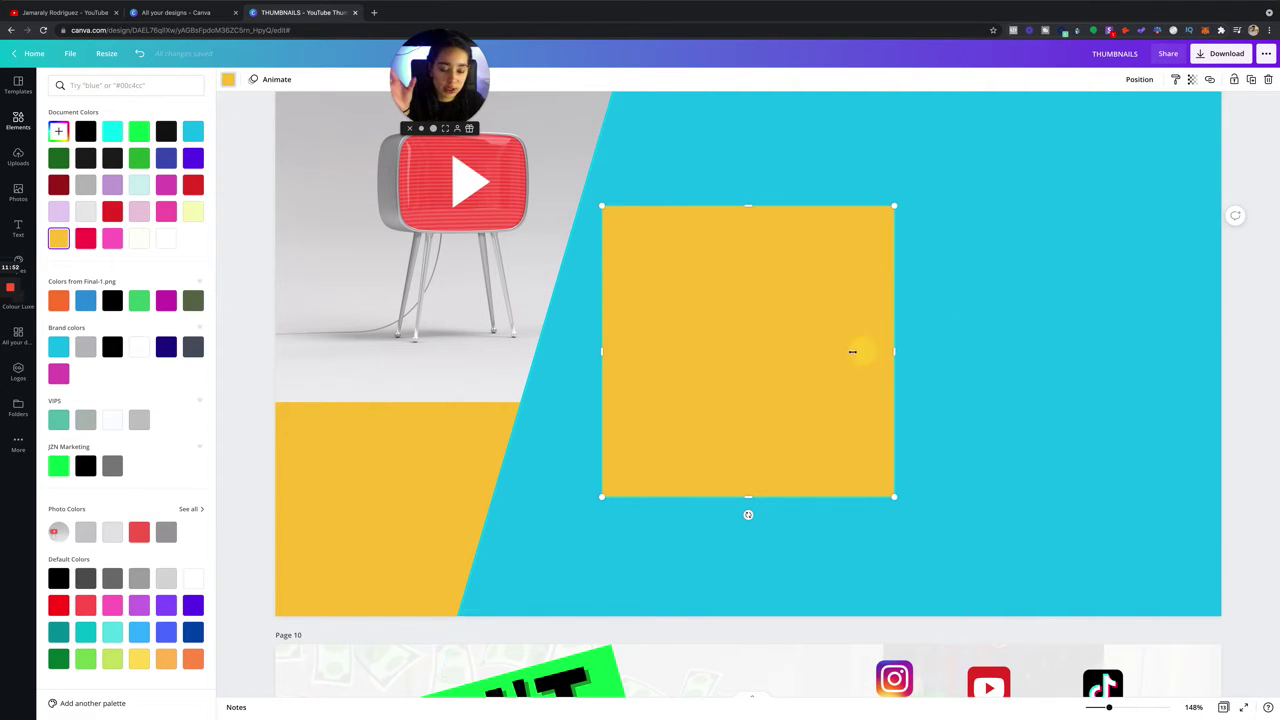
Reshape the yellow square into a long thin tilted strip and place it along the cyan panel's slanted edge on page 9.
drag(852, 351, 633, 354)
drag(627, 186, 654, 66)
drag(617, 503, 530, 642)
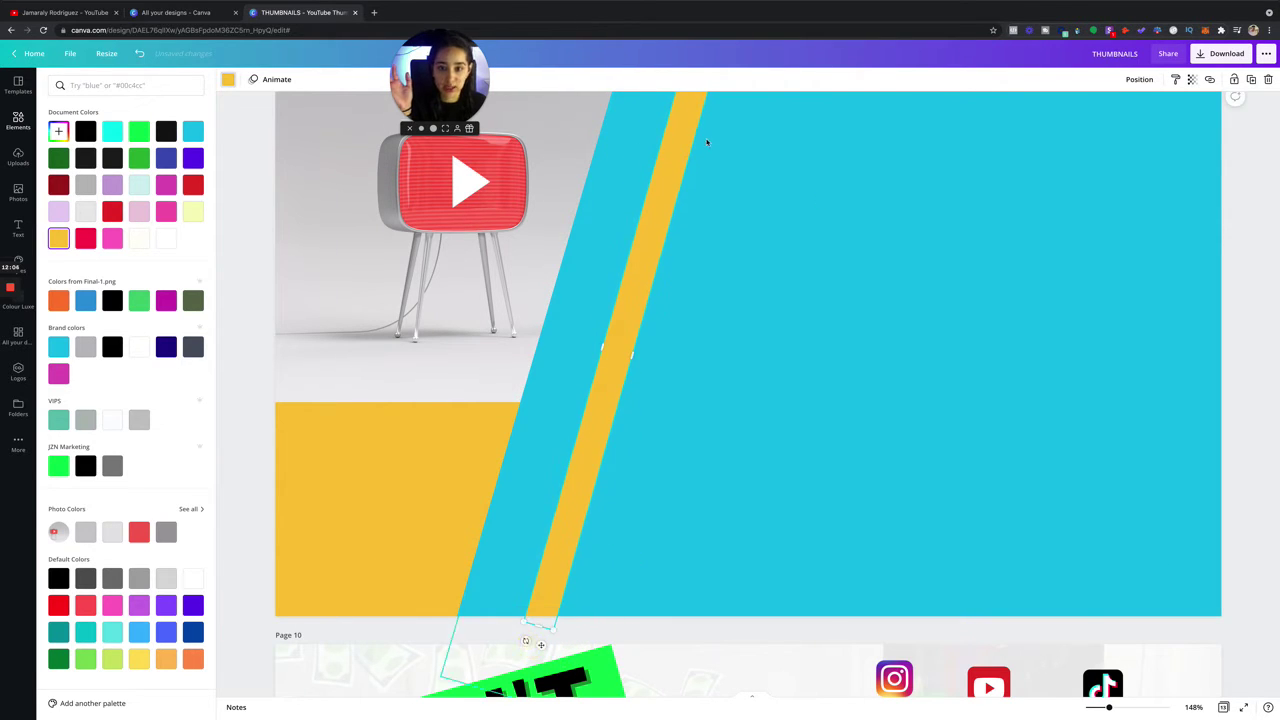
drag(649, 137, 613, 138)
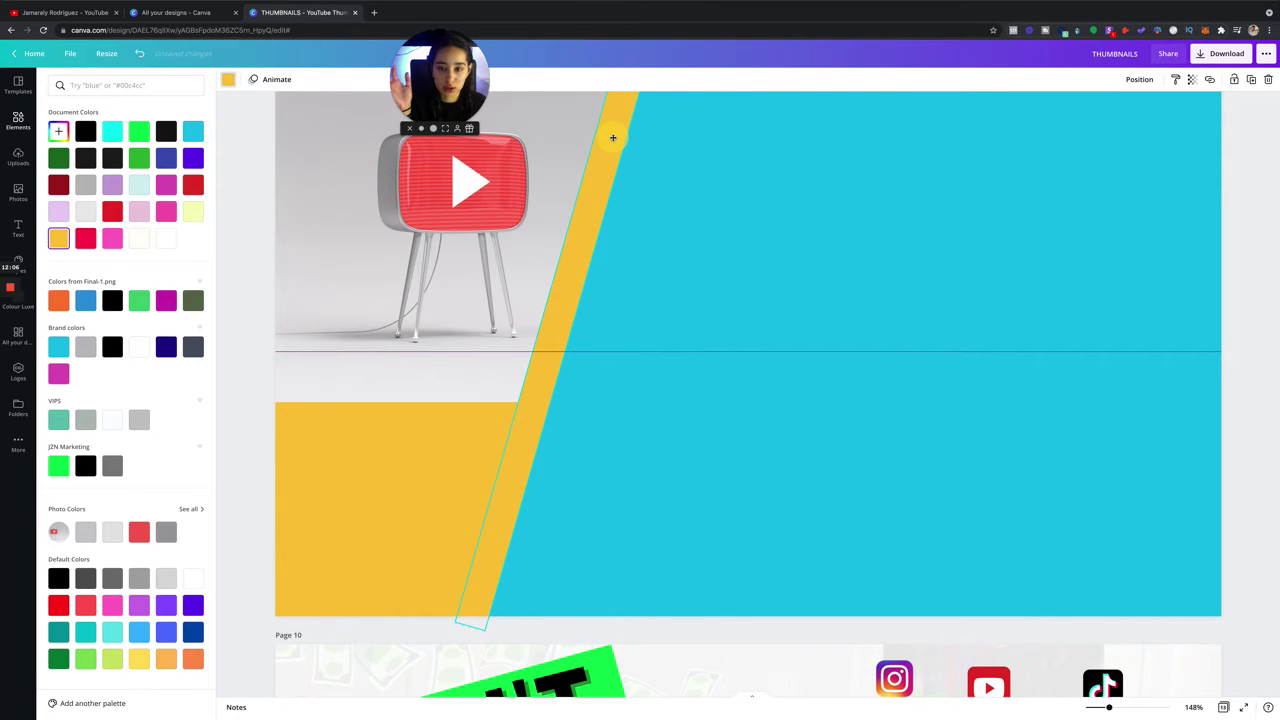
scroll(908, 163, up, 3)
scroll(908, 163, down, 3)
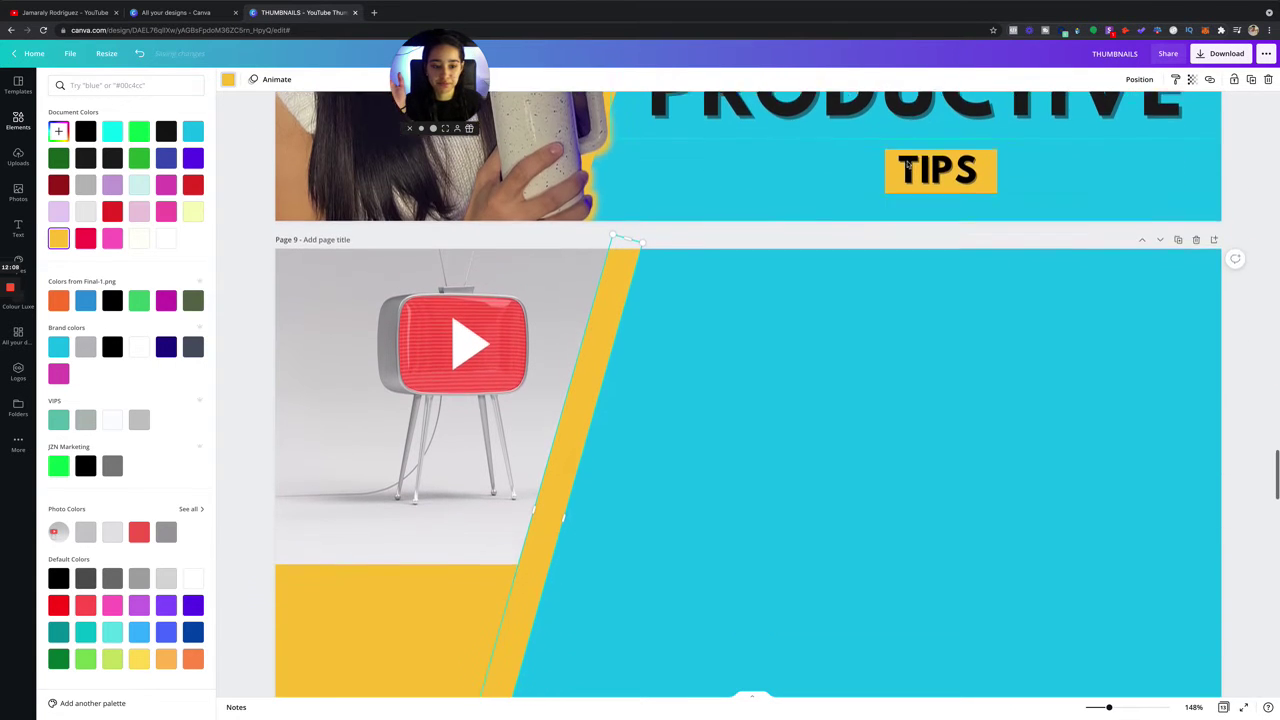
click(1257, 264)
Copy the "HOW" text from page 8 and paste it at the same position on page 9's cyan panel.
scroll(979, 252, up, 6)
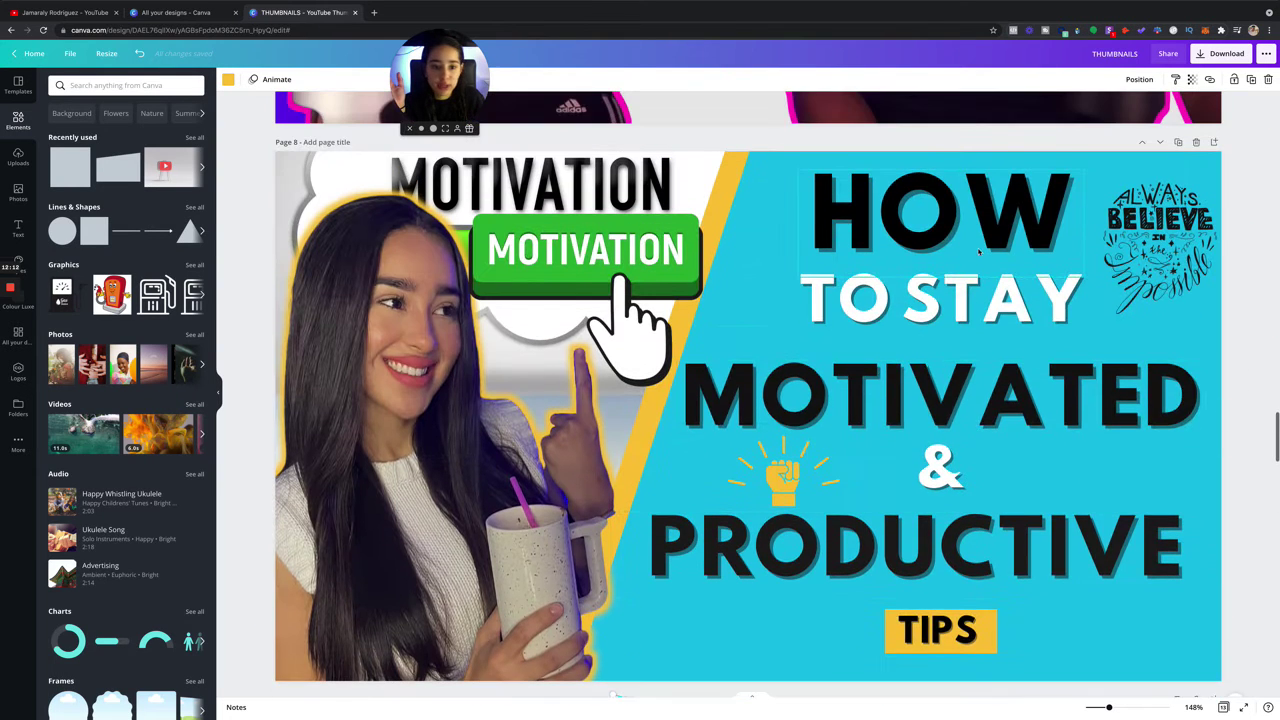
click(937, 231)
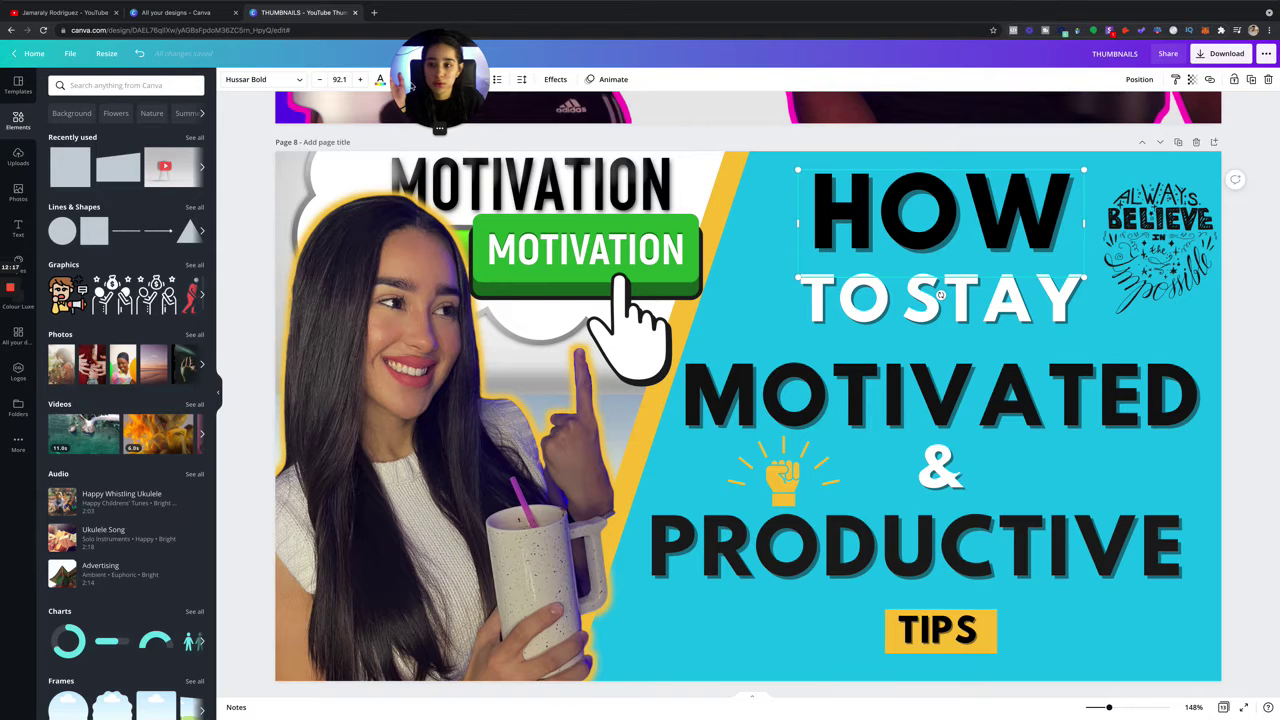
scroll(863, 208, down, 1)
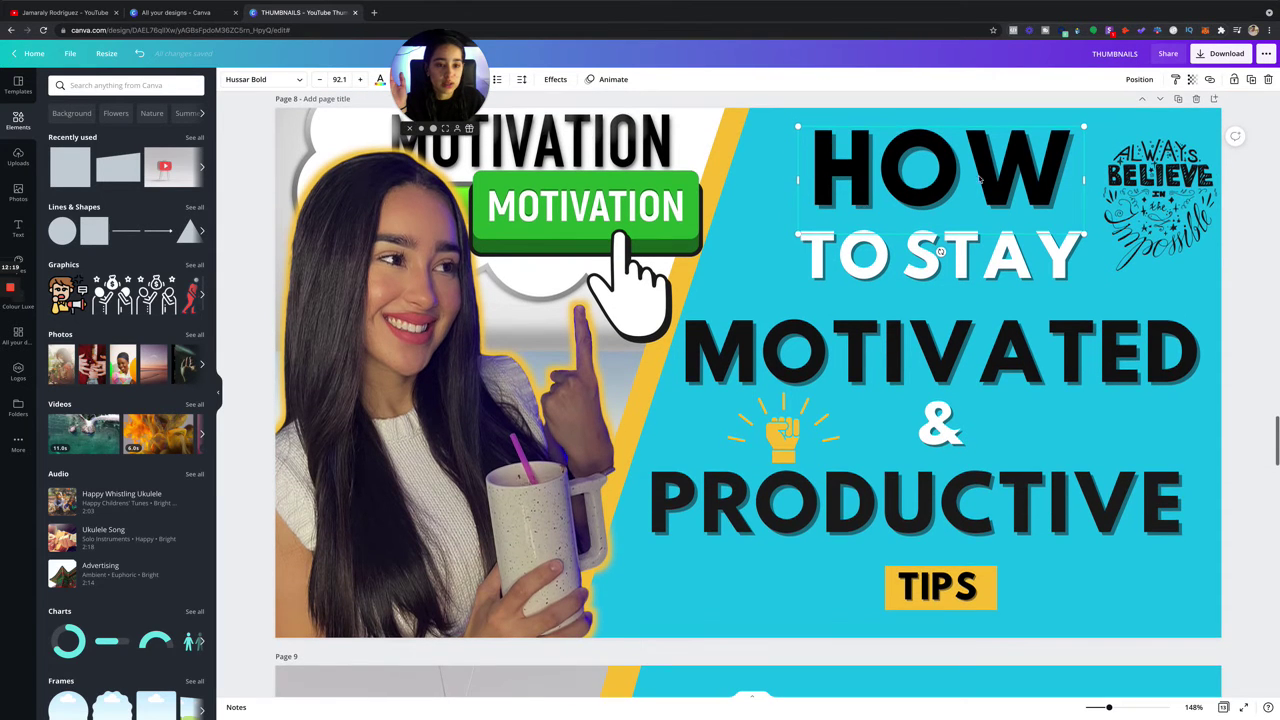
scroll(1015, 175, down, 8)
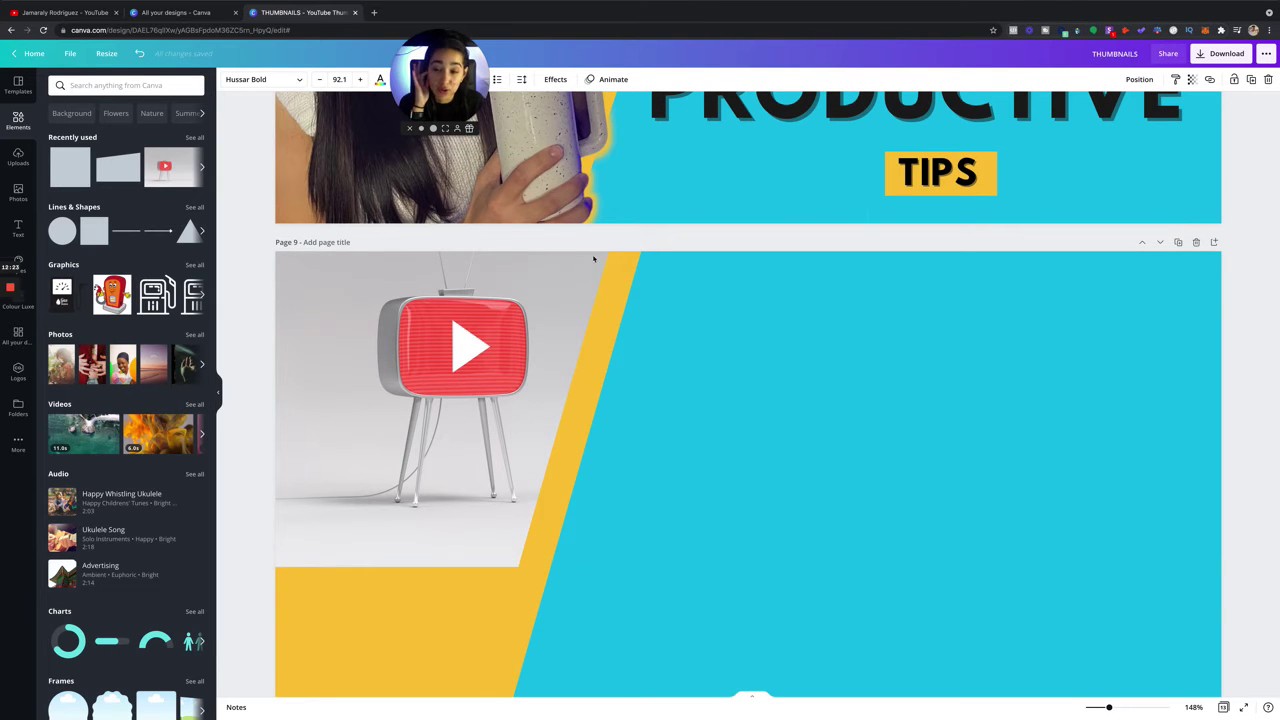
scroll(884, 321, up, 8)
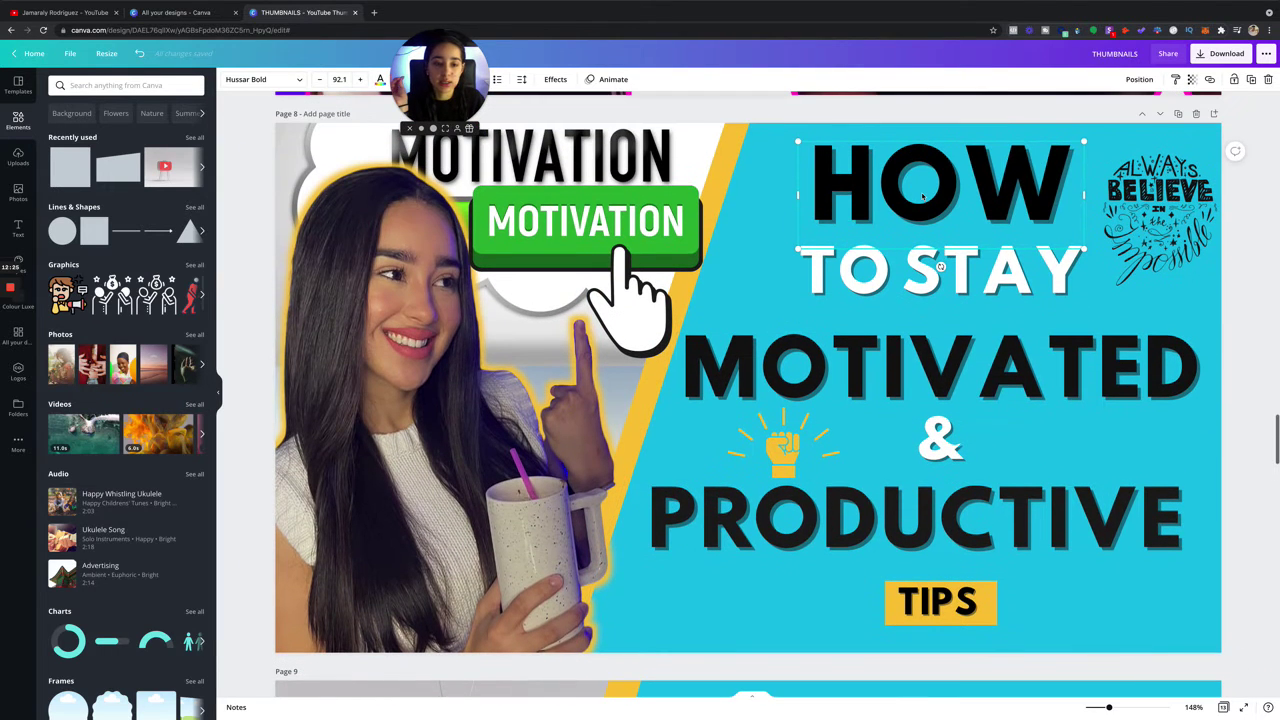
right_click(922, 196)
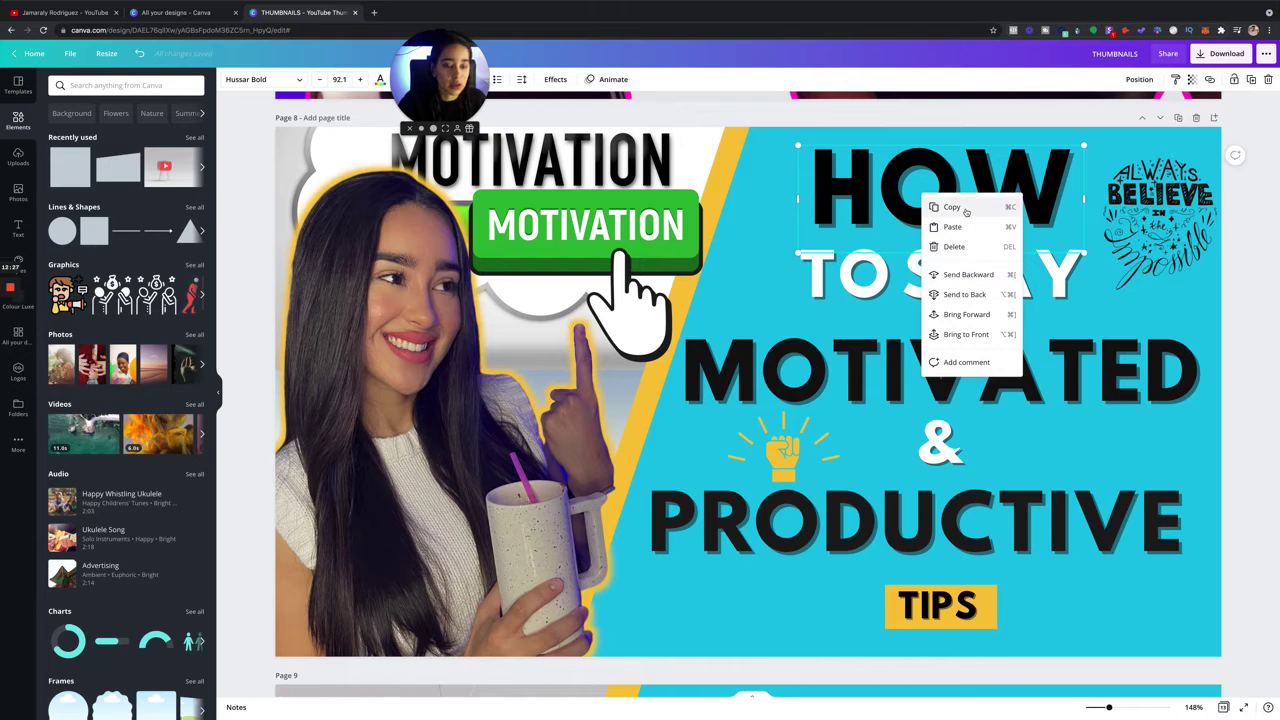
click(799, 147)
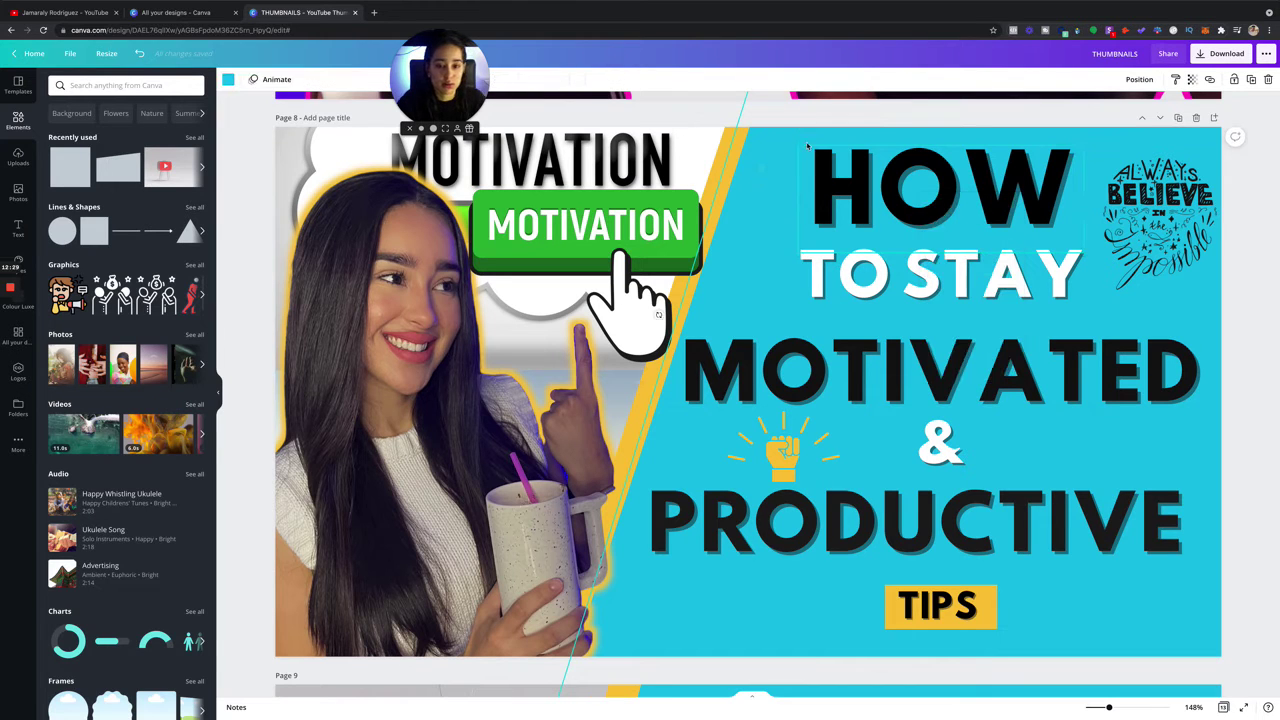
click(819, 168)
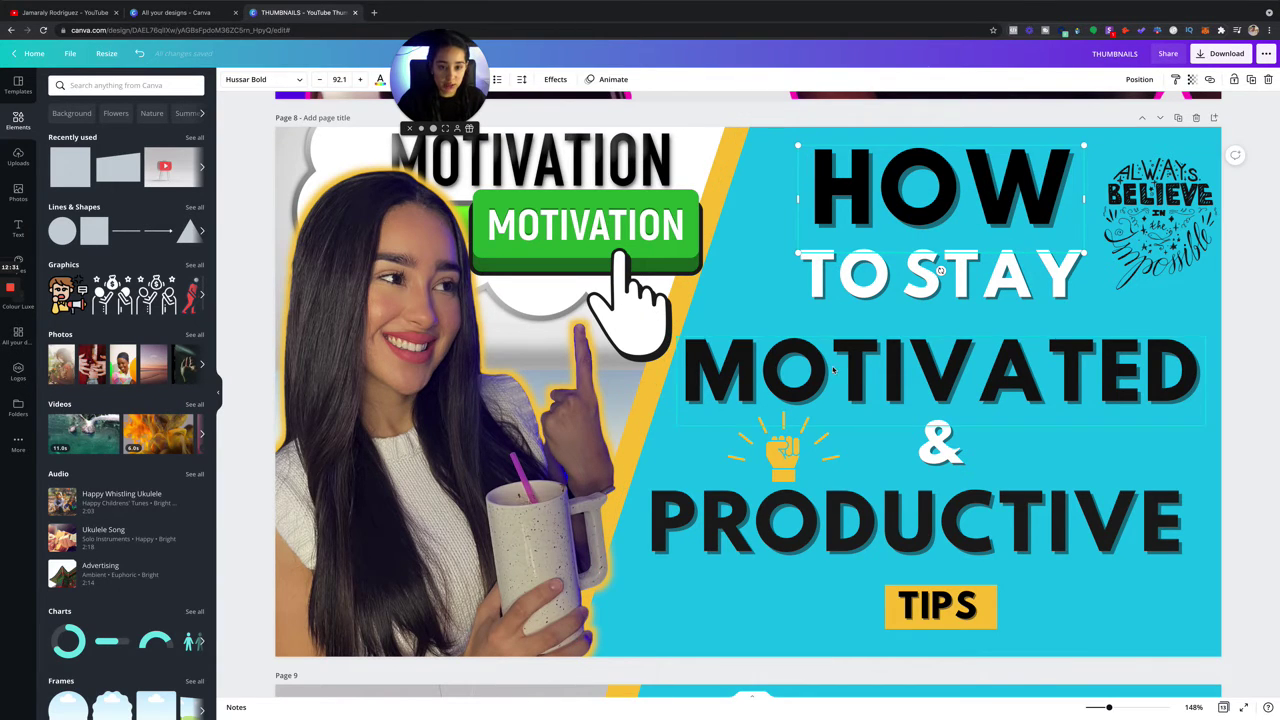
scroll(833, 370, down, 5)
click(843, 491)
key(ctrl+v)
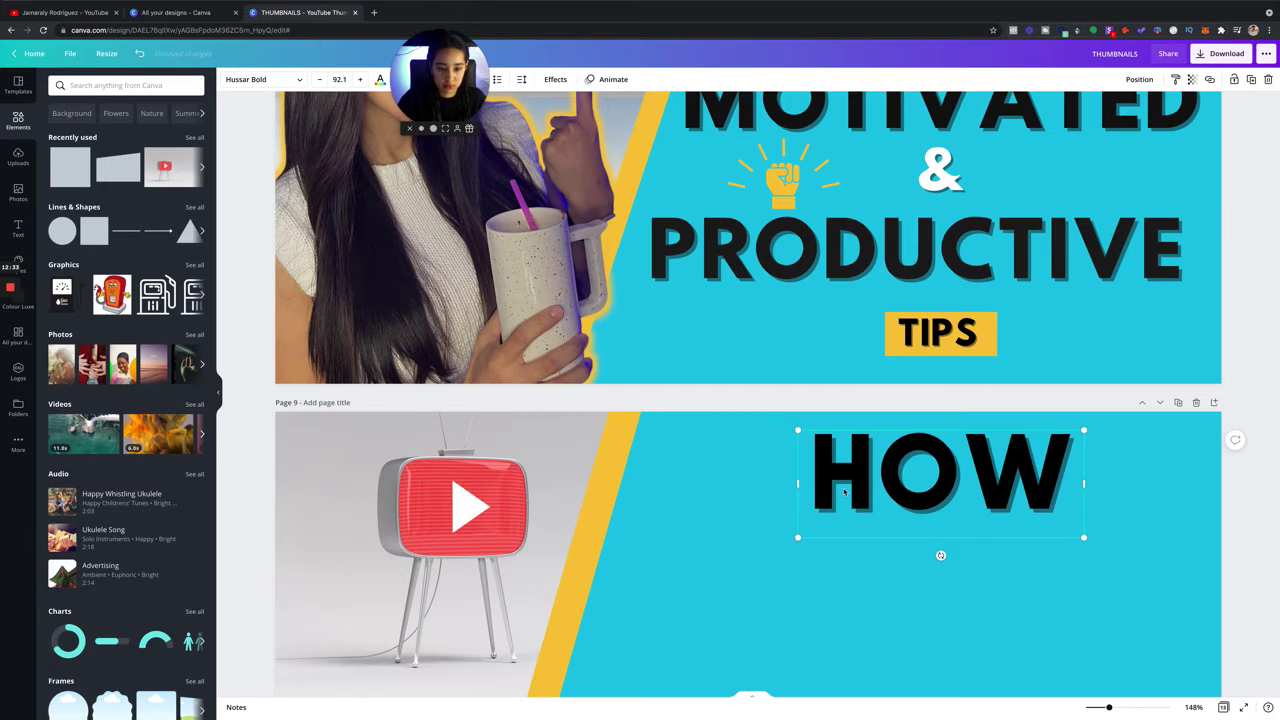
Copy the white "TO STAY" text from page 8 and paste it below "HOW" on page 9.
scroll(843, 491, up, 5)
click(907, 254)
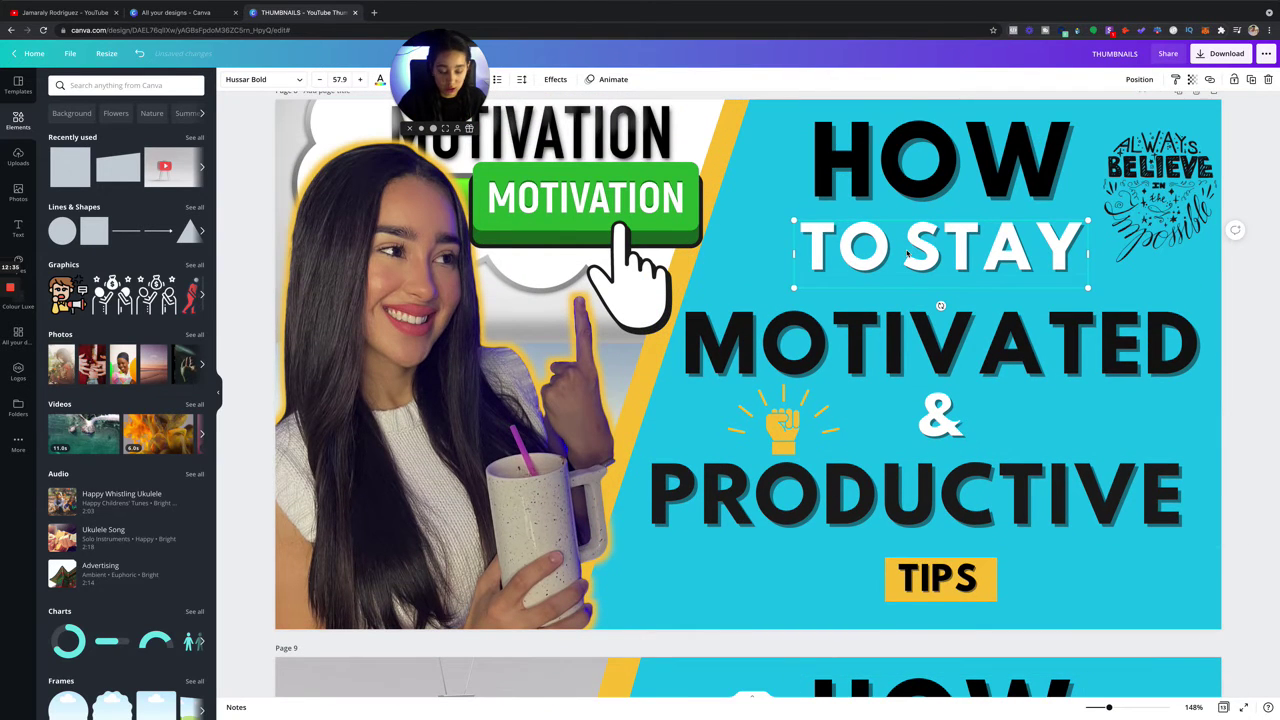
key(ctrl+c)
scroll(907, 300, down, 5)
click(906, 343)
key(ctrl+v)
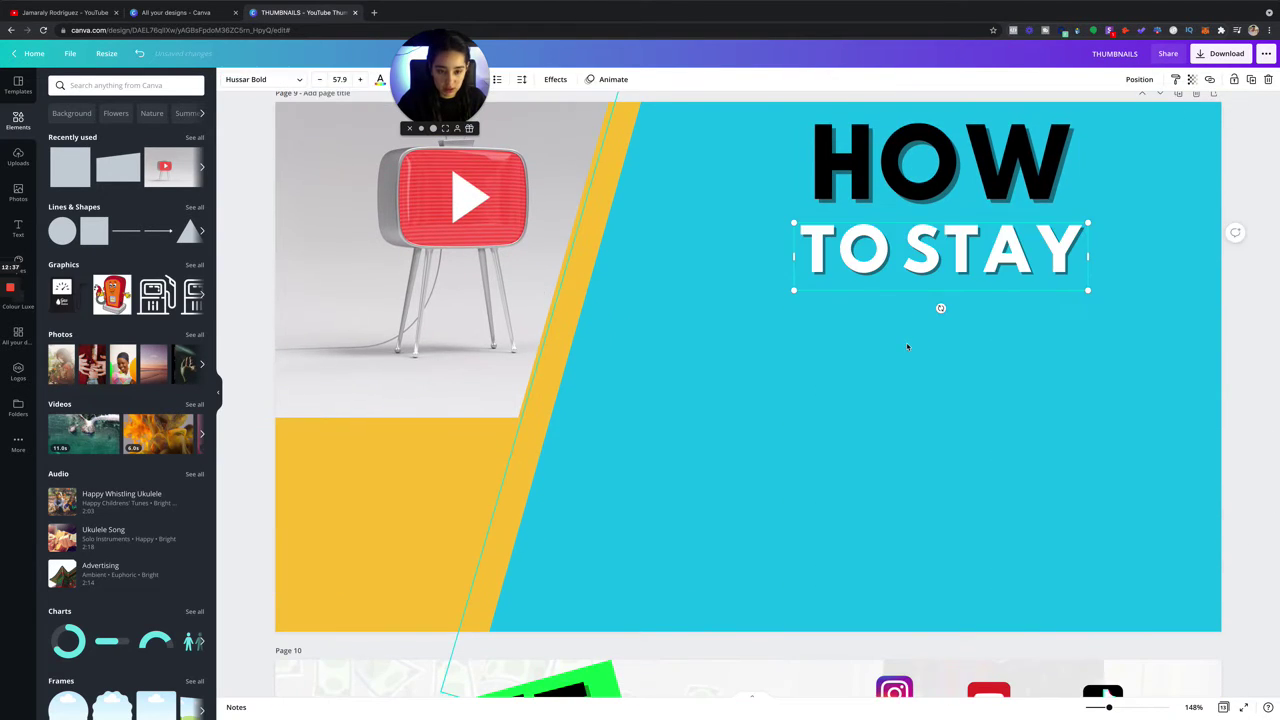
Copy the "MOTIVATED" text from page 8 and paste it below "TO STAY" on page 9.
scroll(907, 346, up, 5)
click(912, 245)
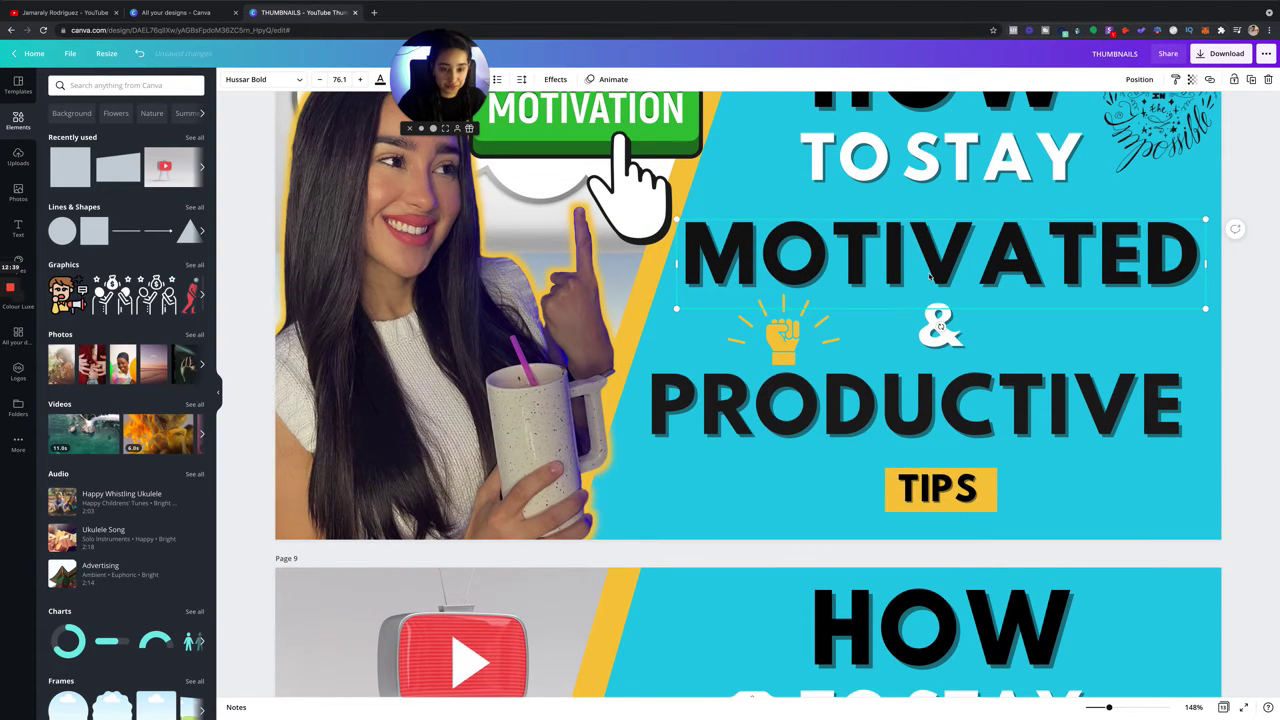
key(ctrl+c)
scroll(930, 278, down, 3)
click(980, 517)
key(ctrl+v)
Copy the white "&" text from page 8 and paste it below "MOTIVATED" on page 9.
scroll(961, 484, up, 1)
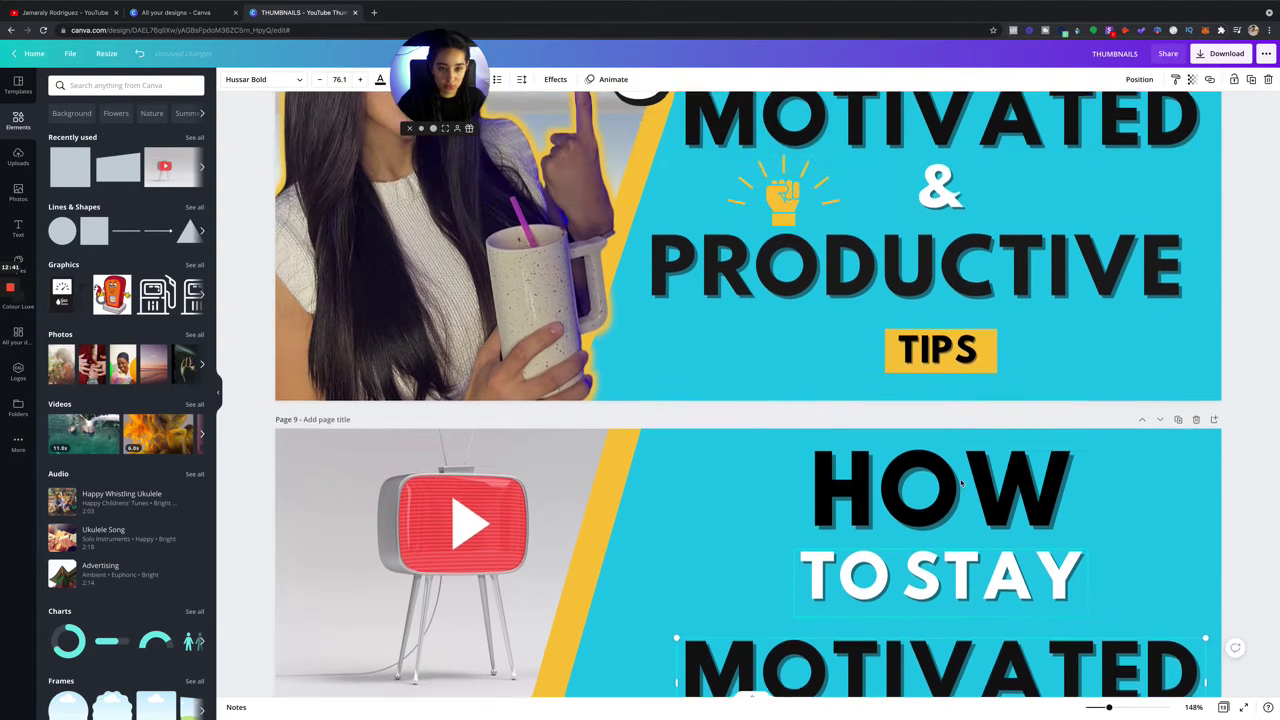
scroll(961, 484, up, 1)
click(954, 240)
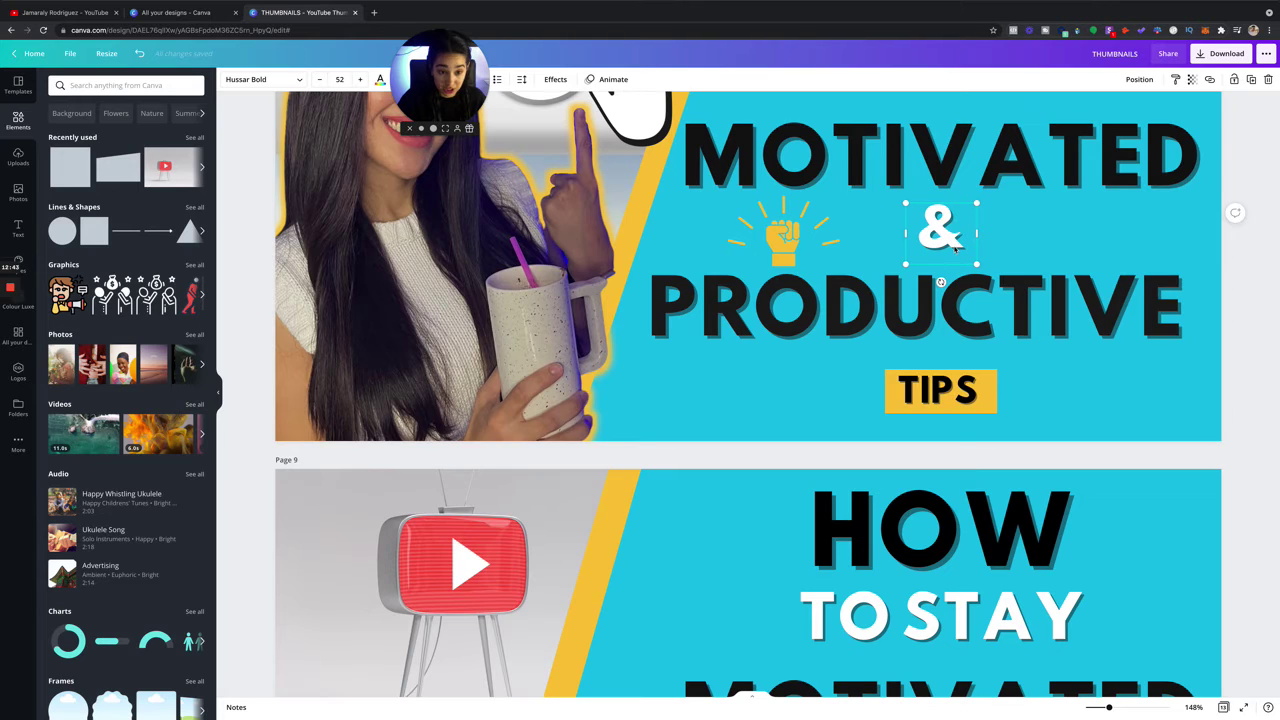
key(ctrl+c)
scroll(951, 400, down, 5)
click(951, 411)
key(ctrl+v)
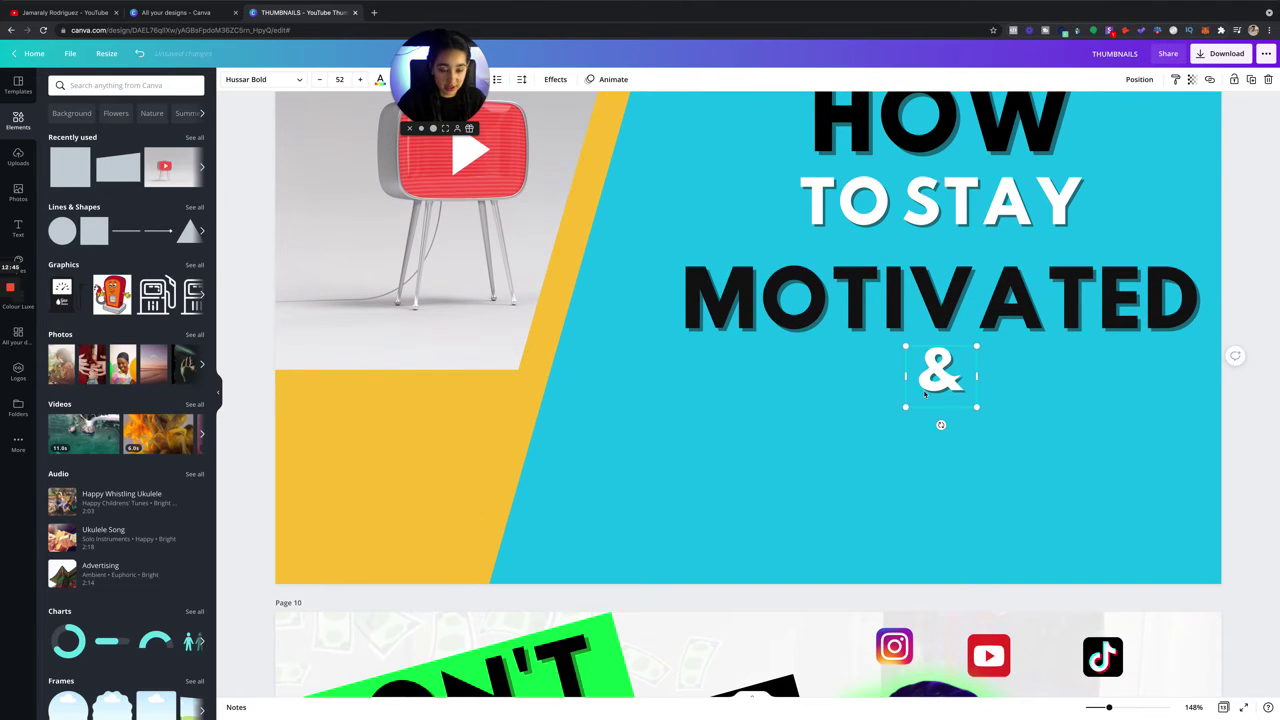
Copy the "PRODUCTIVE" text from page 8 and paste it below the "&" on page 9.
scroll(925, 395, up, 5)
click(870, 270)
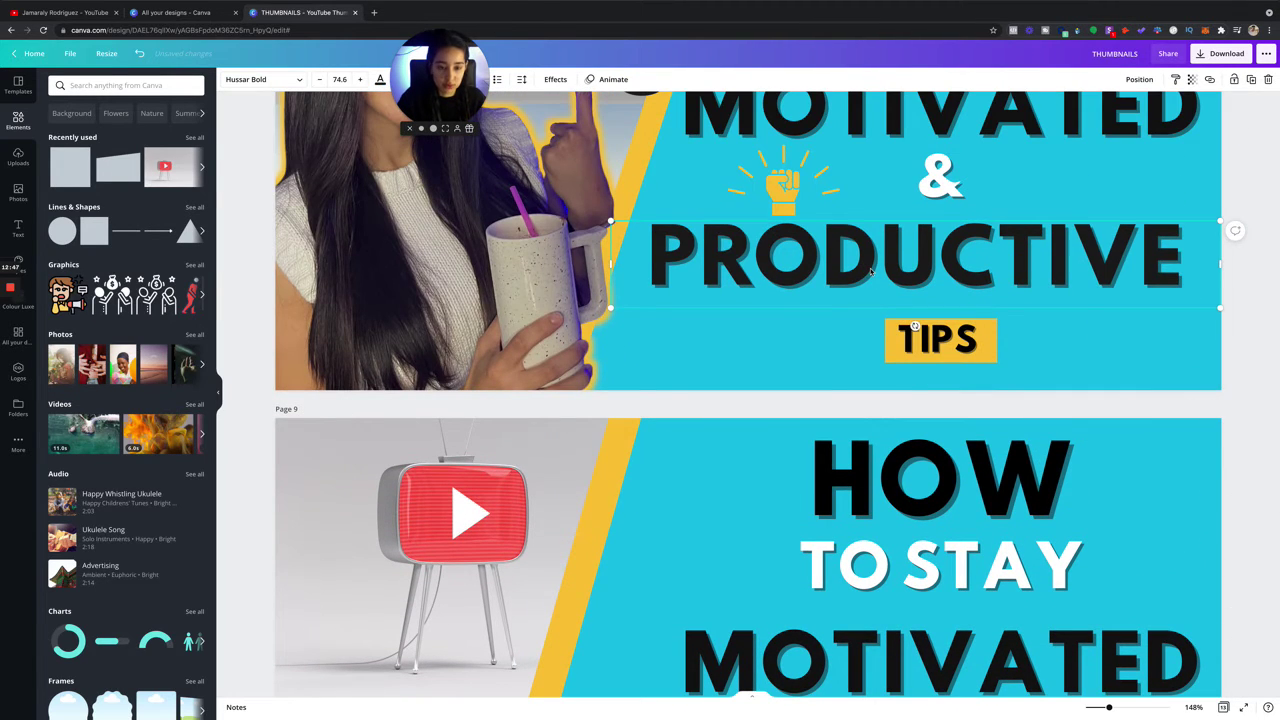
key(ctrl+c)
scroll(923, 329, down, 5)
click(909, 297)
key(ctrl+v)
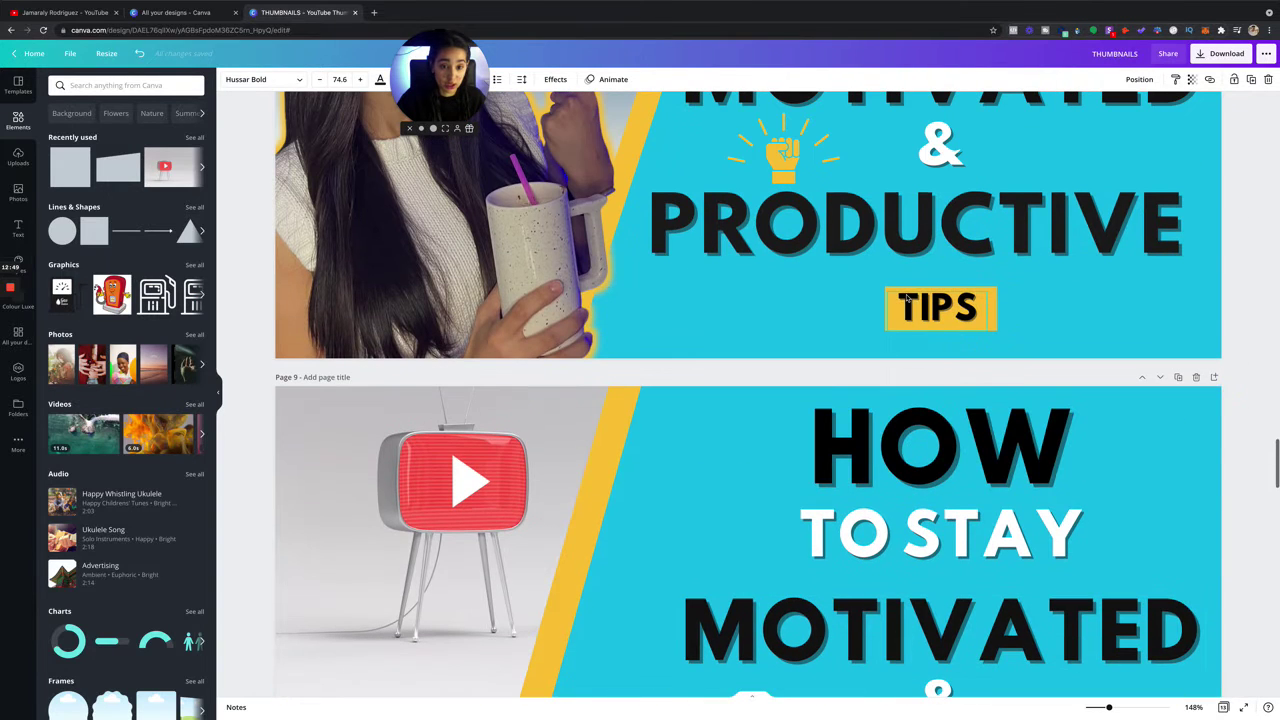
Copy the "TIPS" text from page 8 and paste it below "PRODUCTIVE" on page 9.
click(906, 299)
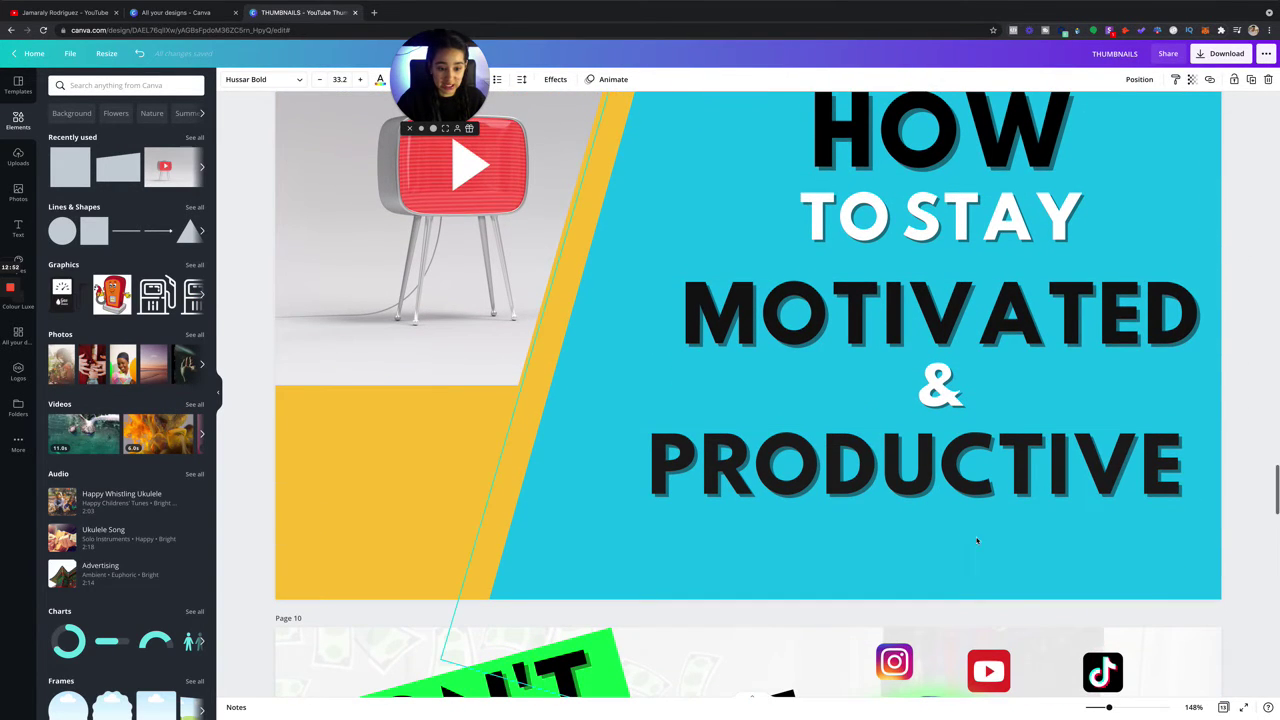
click(977, 537)
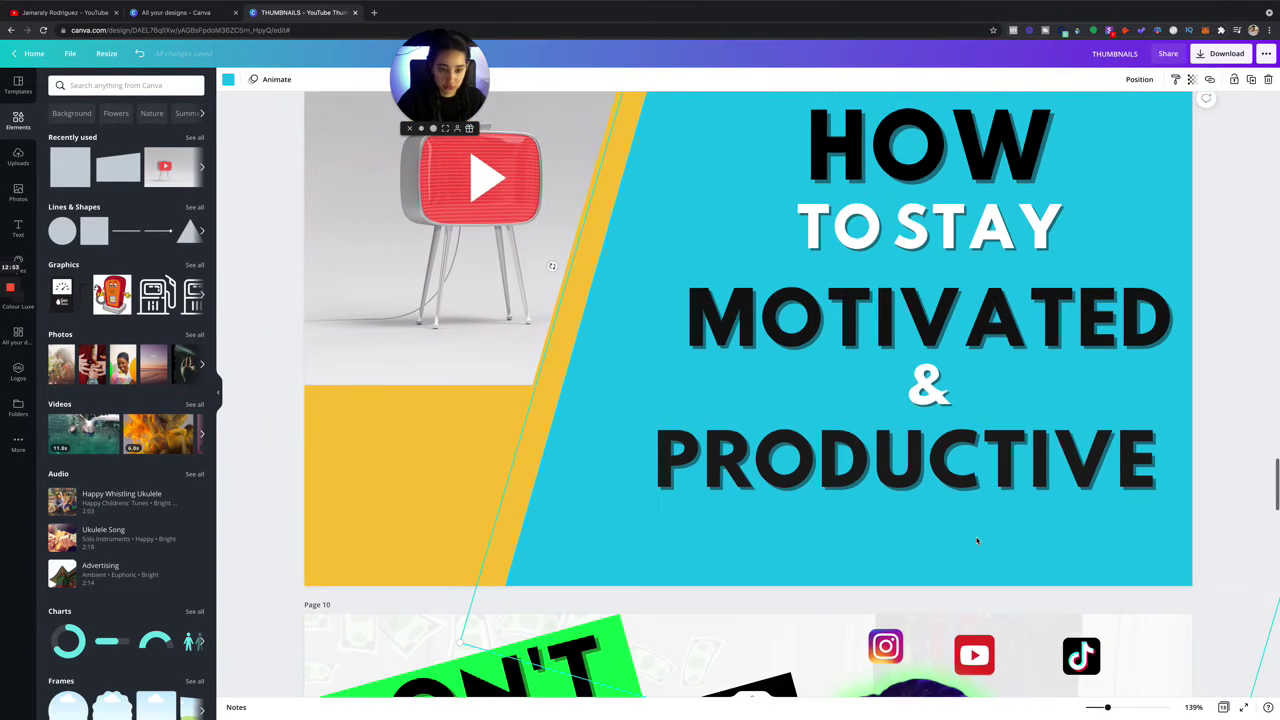
key(ctrl+v)
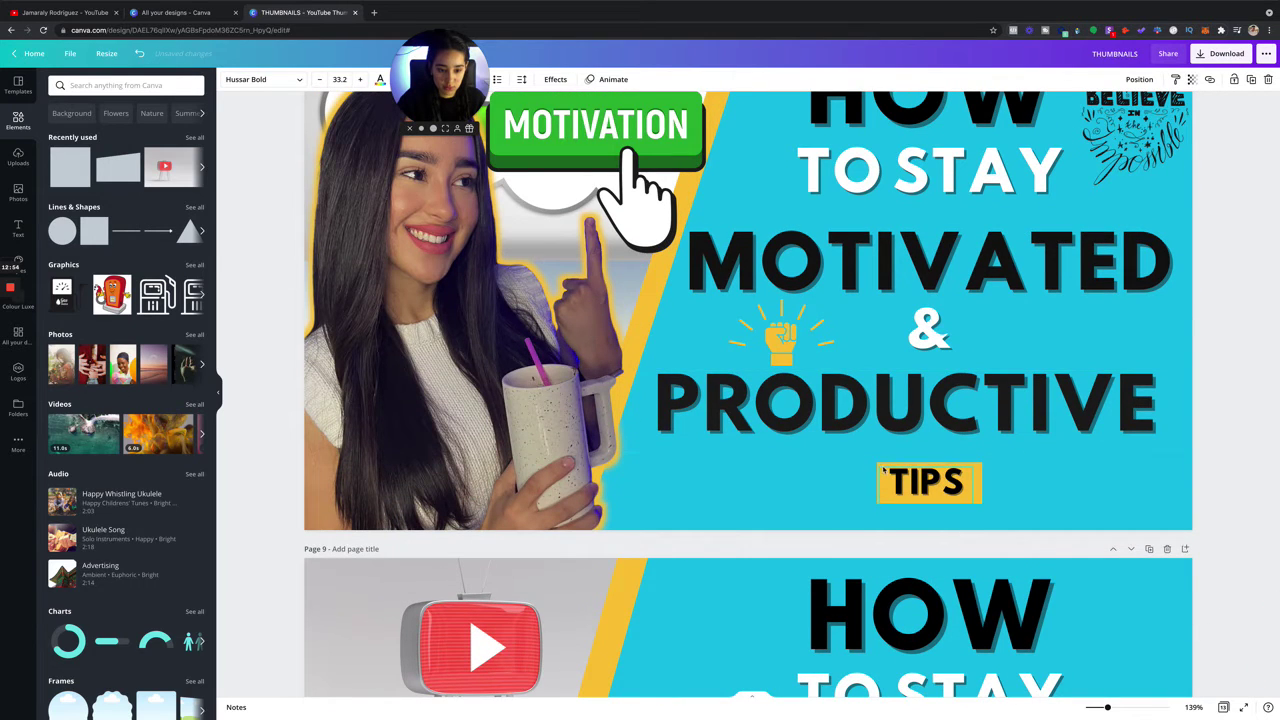
Copy the yellow box behind page 8's "TIPS" to page 9 and send it backward behind the "TIPS" text.
click(845, 468)
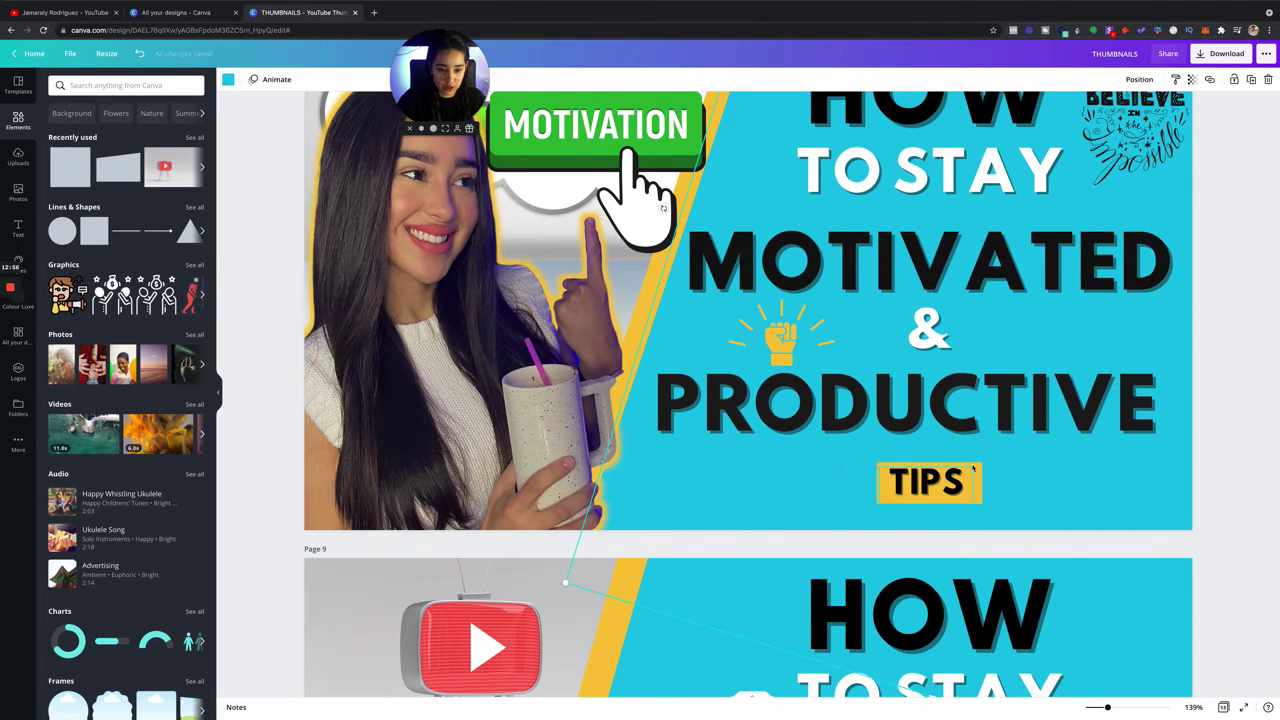
click(976, 467)
click(980, 483)
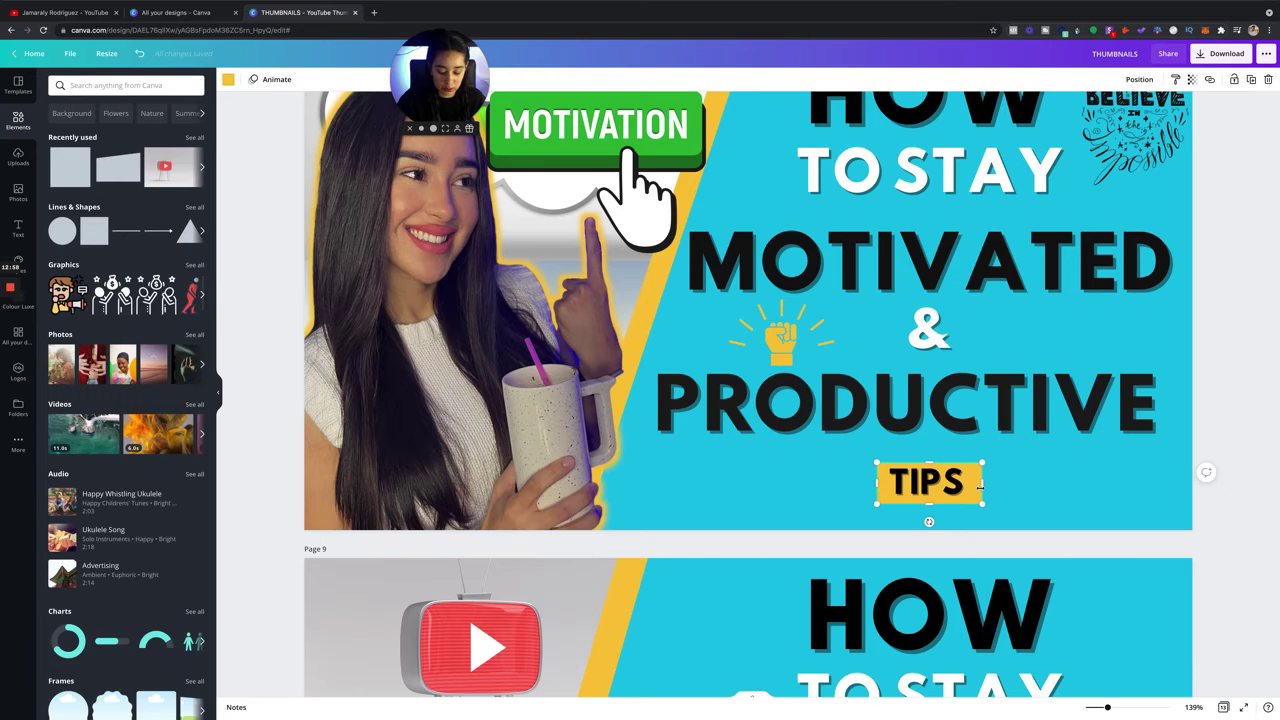
scroll(980, 487, down, 5)
click(928, 432)
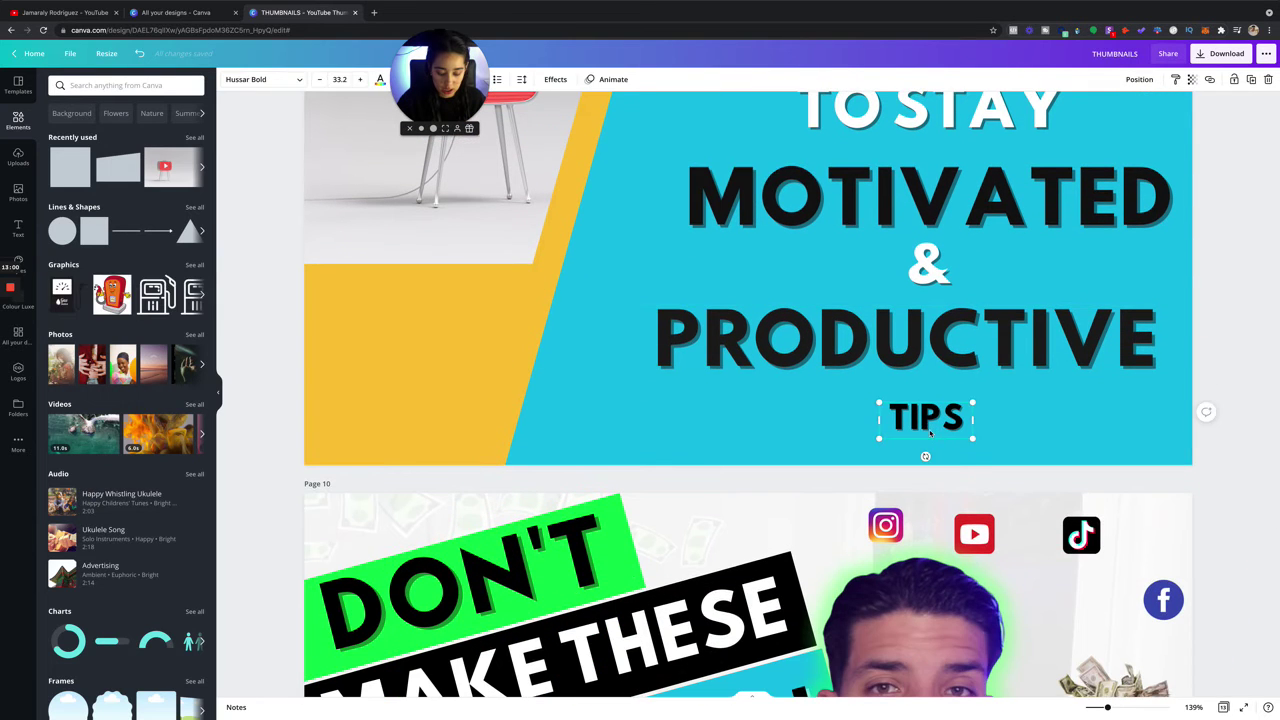
key(ctrl+v)
key(ctrl+bracketleft)
Add a new heading text box to page 9, overlapping the "MOTIVATED" line.
scroll(1000, 400, up, 3)
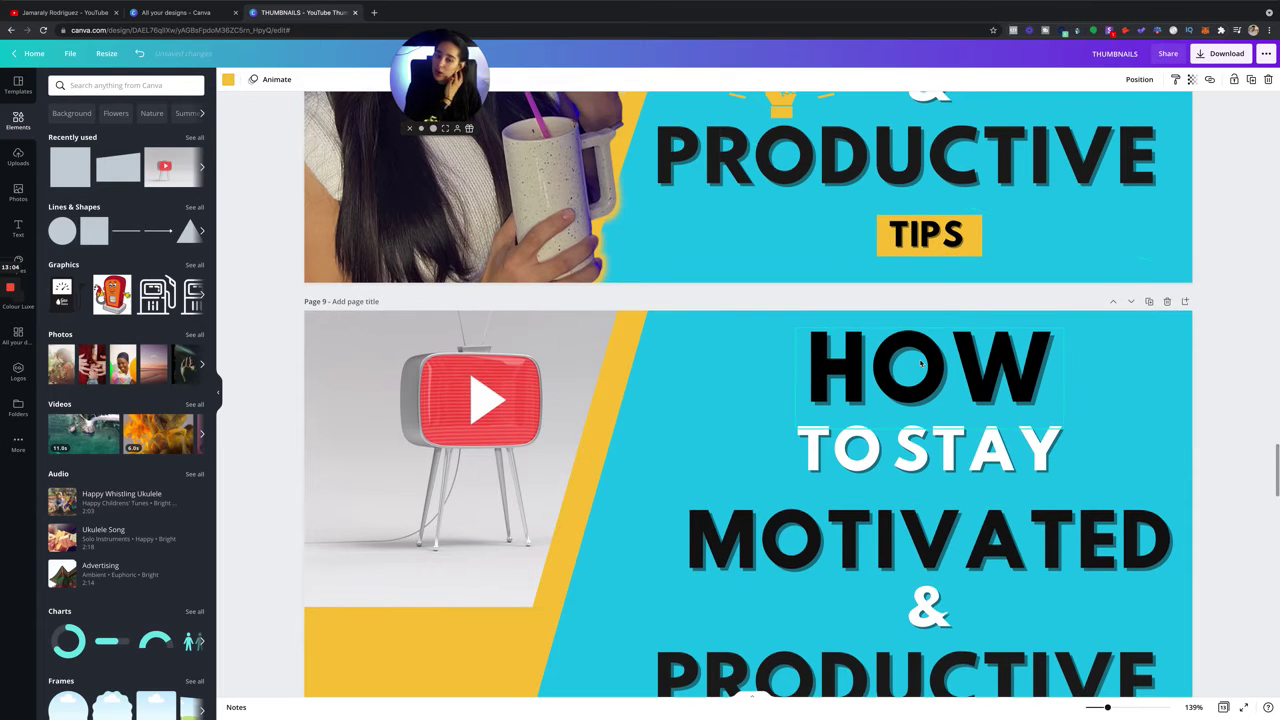
scroll(700, 400, up, 1)
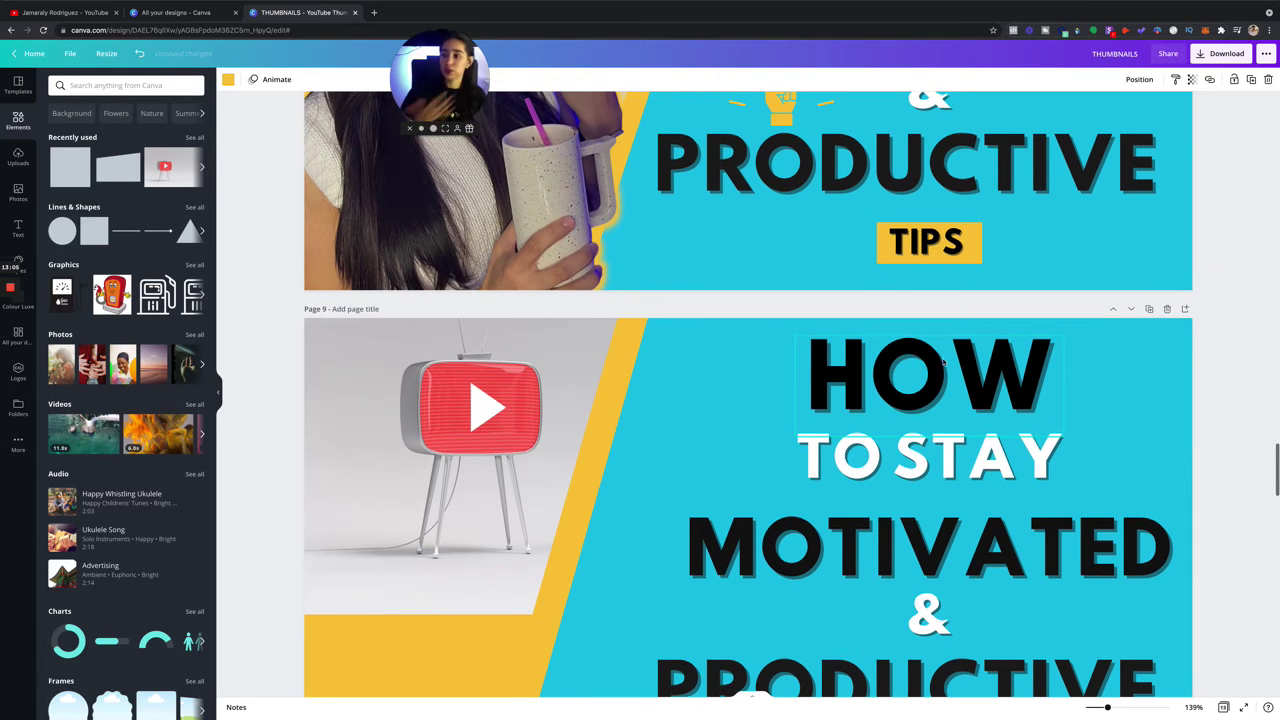
click(18, 232)
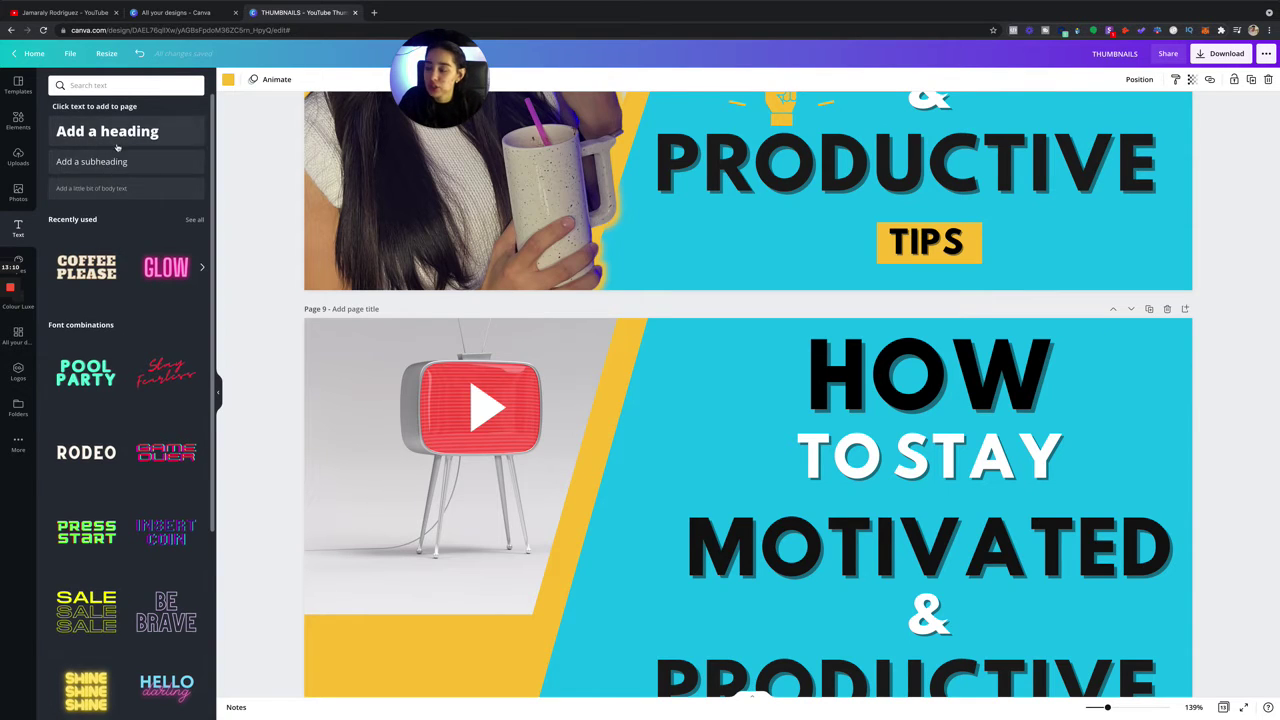
scroll(124, 144, down, 1)
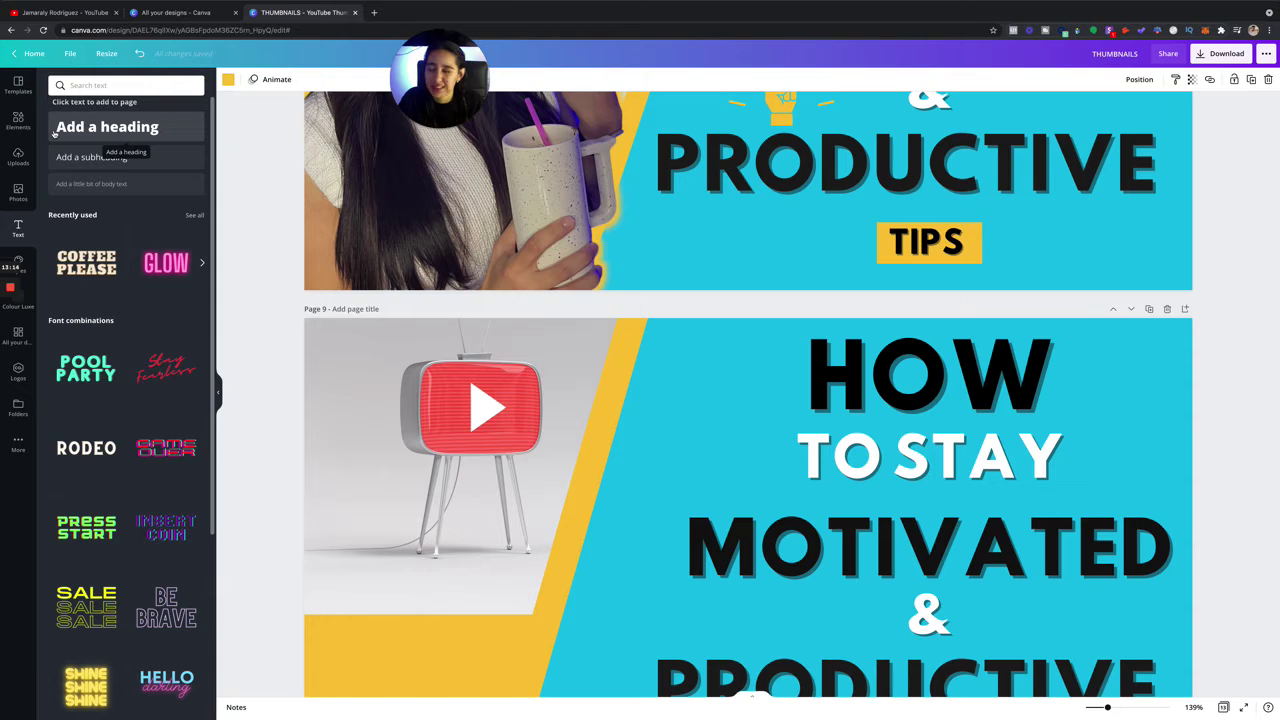
drag(104, 134, 632, 518)
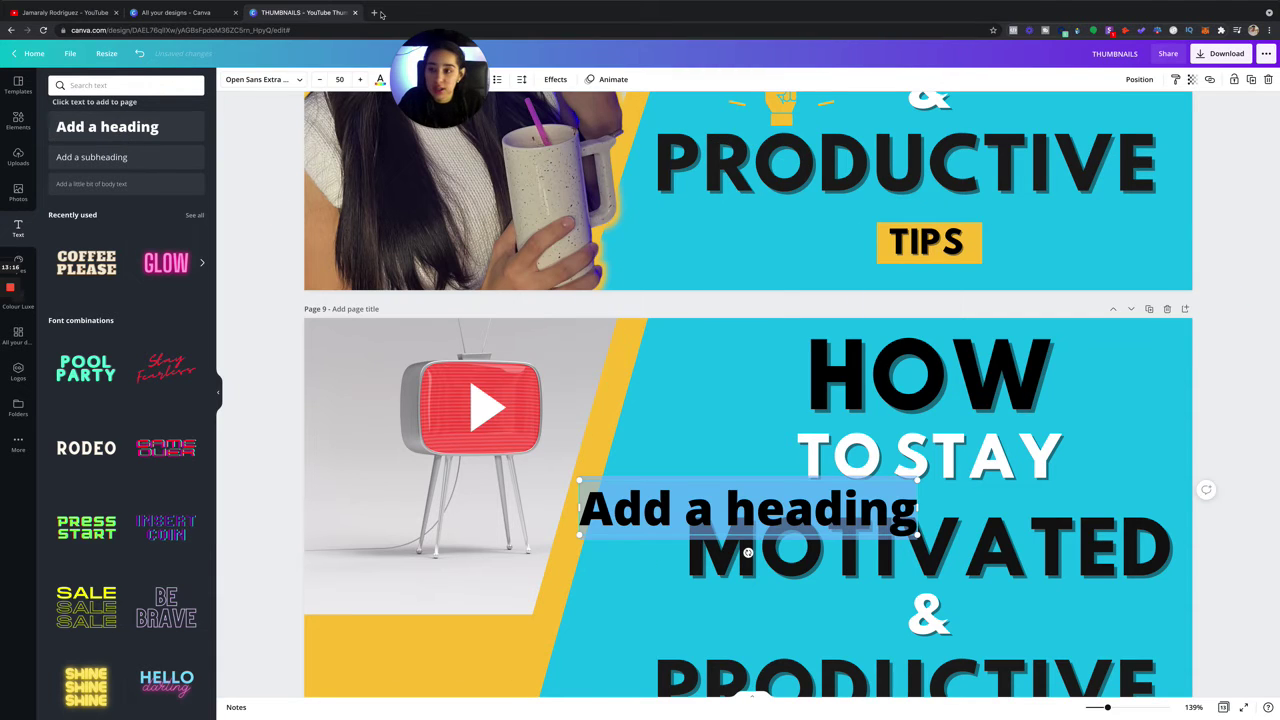
drag(462, 65, 733, 77)
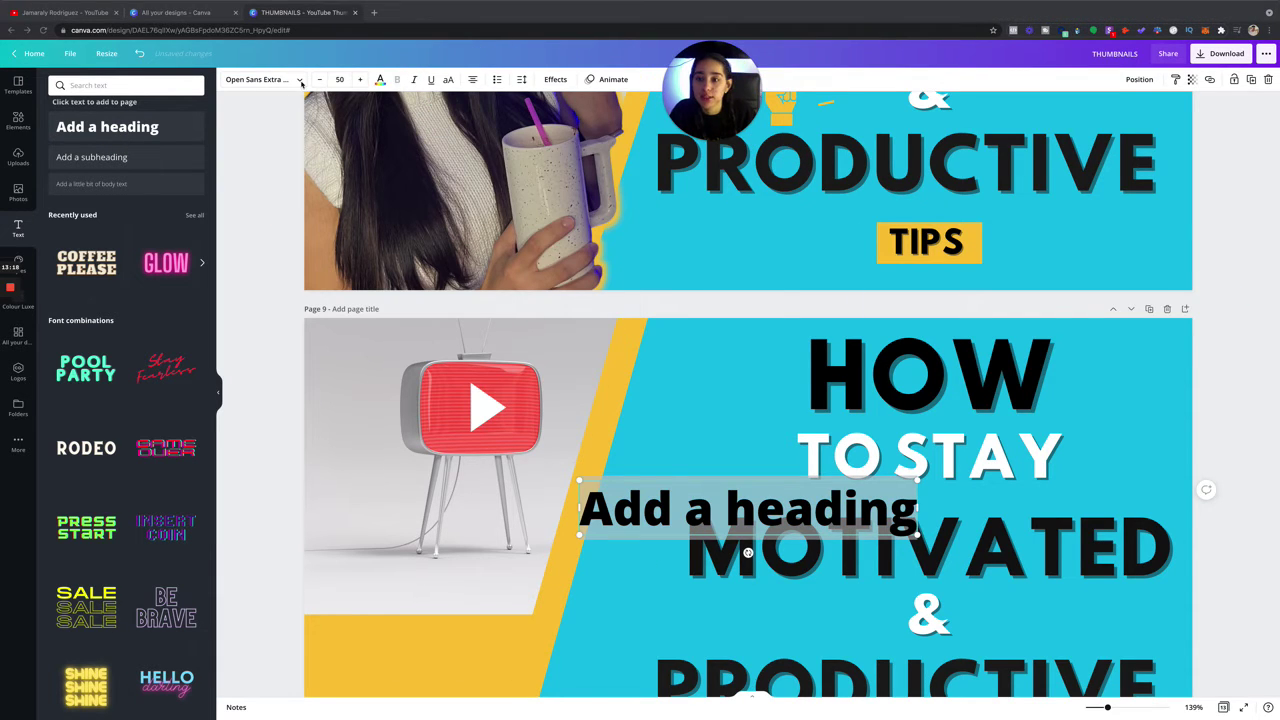
Browse the available fonts for the new heading and check which font the "HOW" text uses.
click(286, 82)
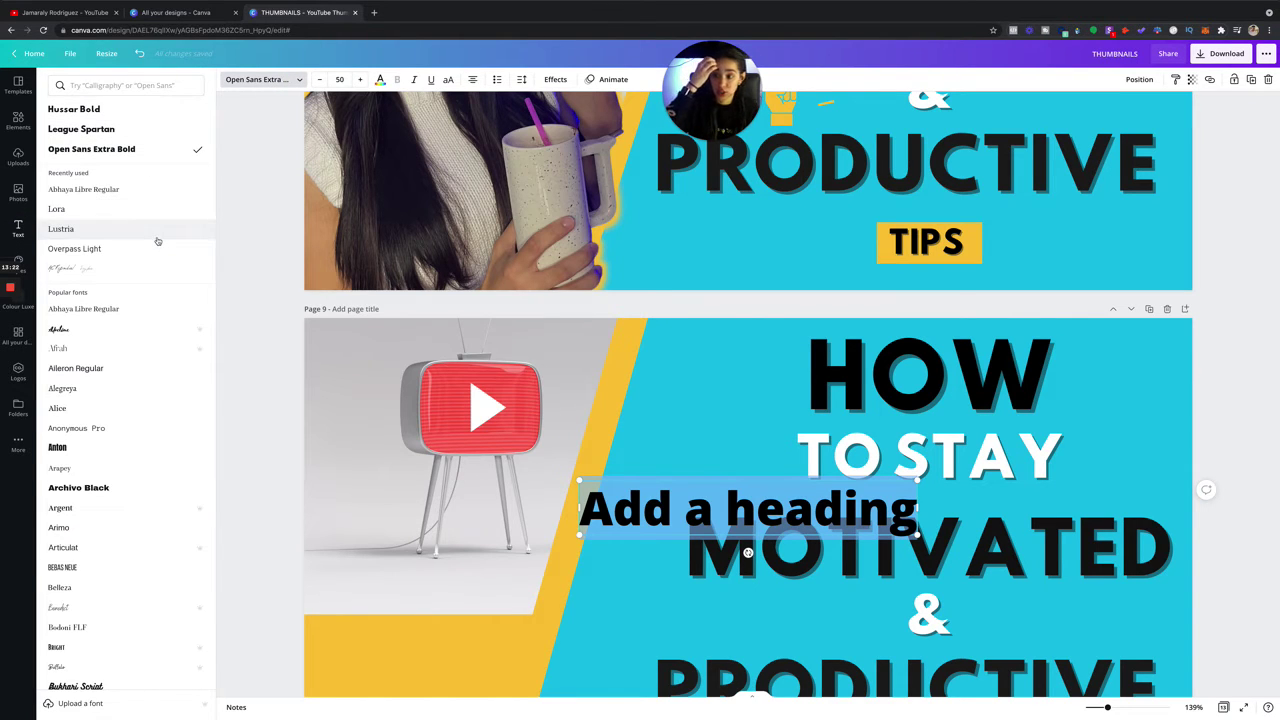
scroll(128, 384, down, 2)
scroll(128, 384, down, 10)
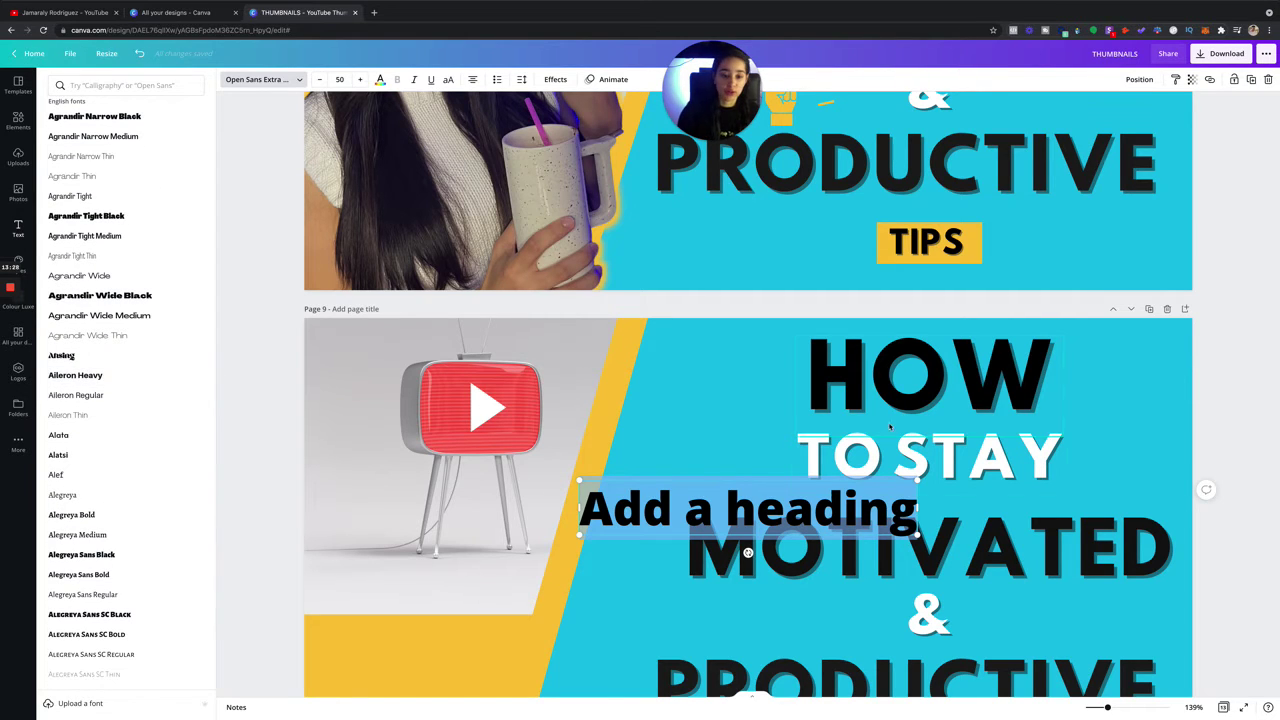
click(900, 374)
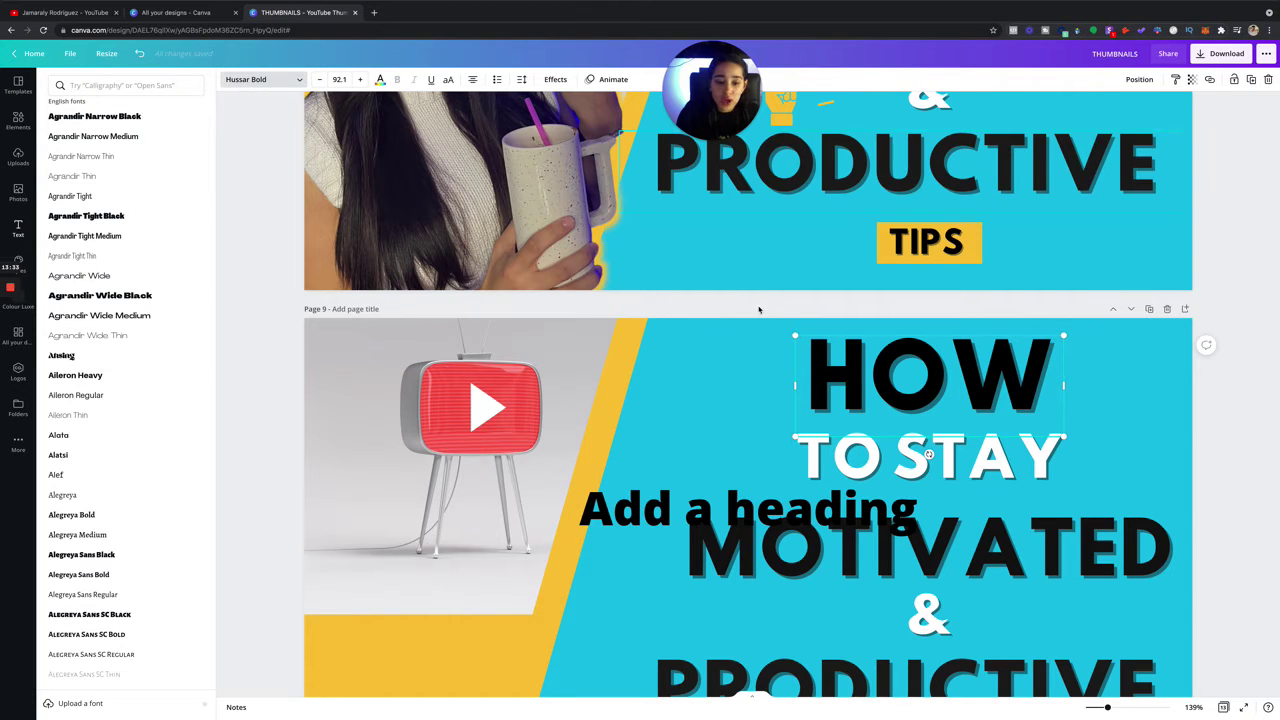
Try the Shadow, Lift, Neon and Glitch text effects on the new heading and move it up slightly.
click(695, 525)
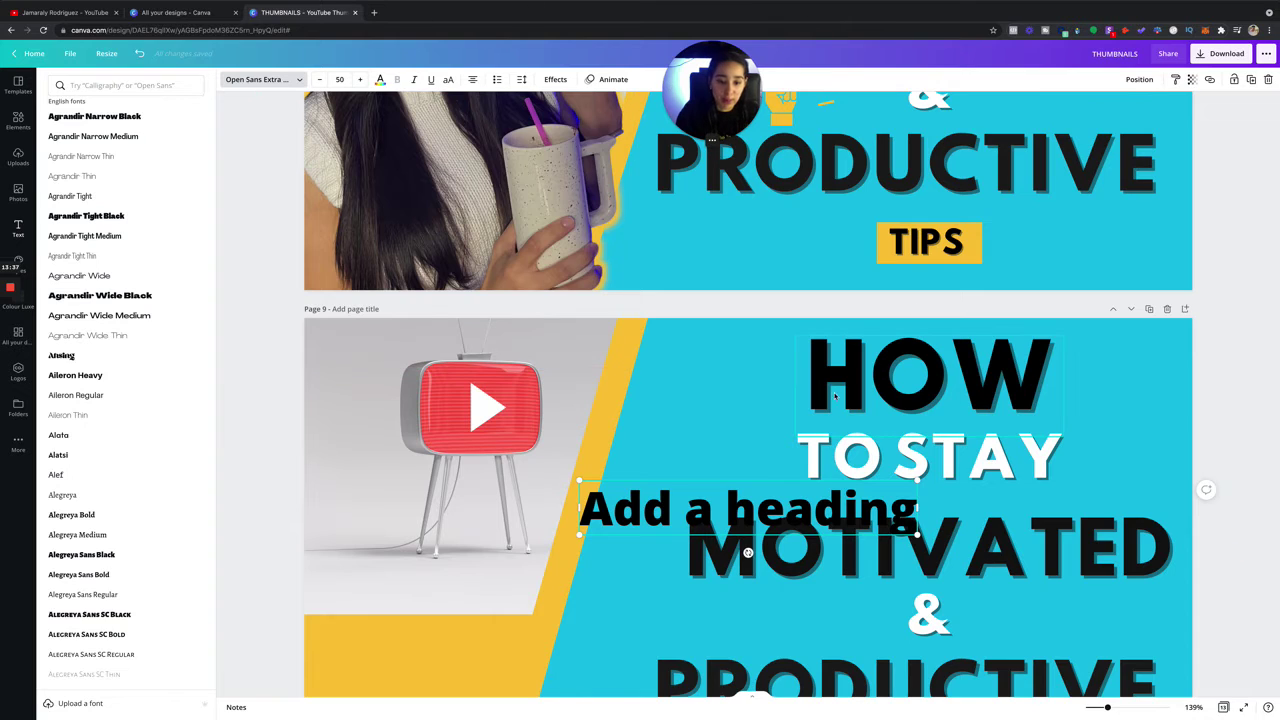
click(562, 82)
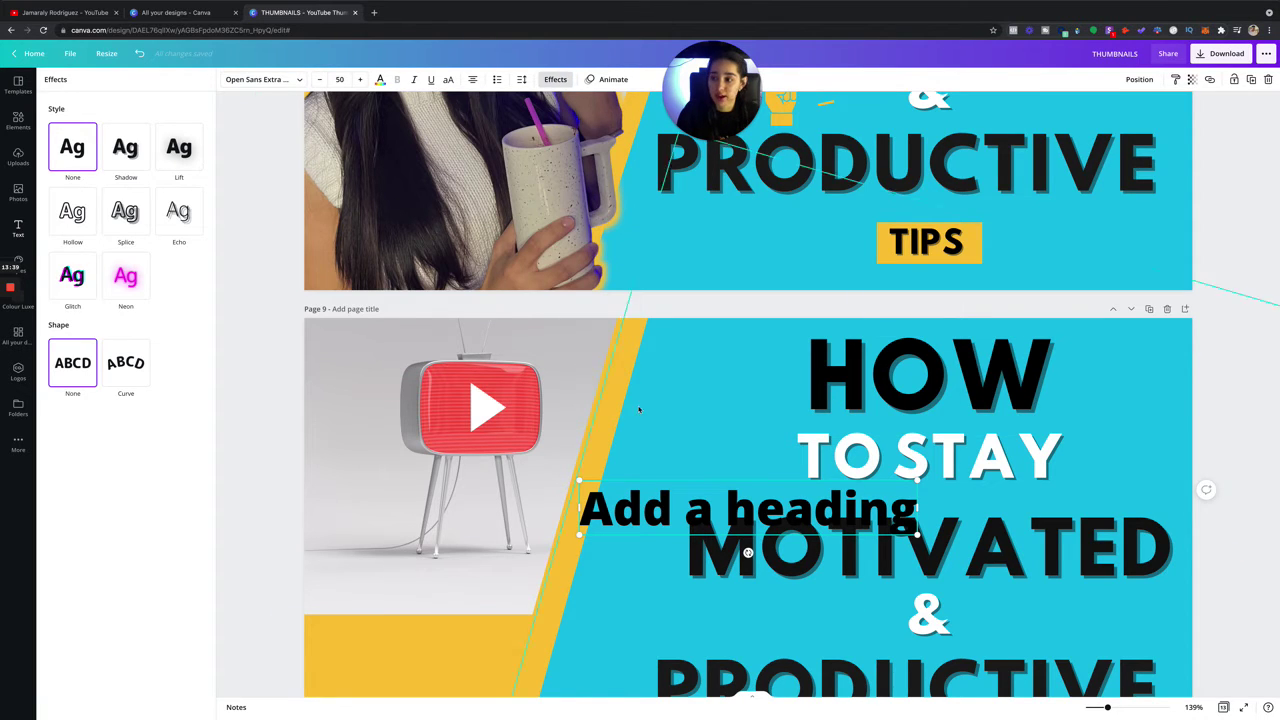
click(125, 148)
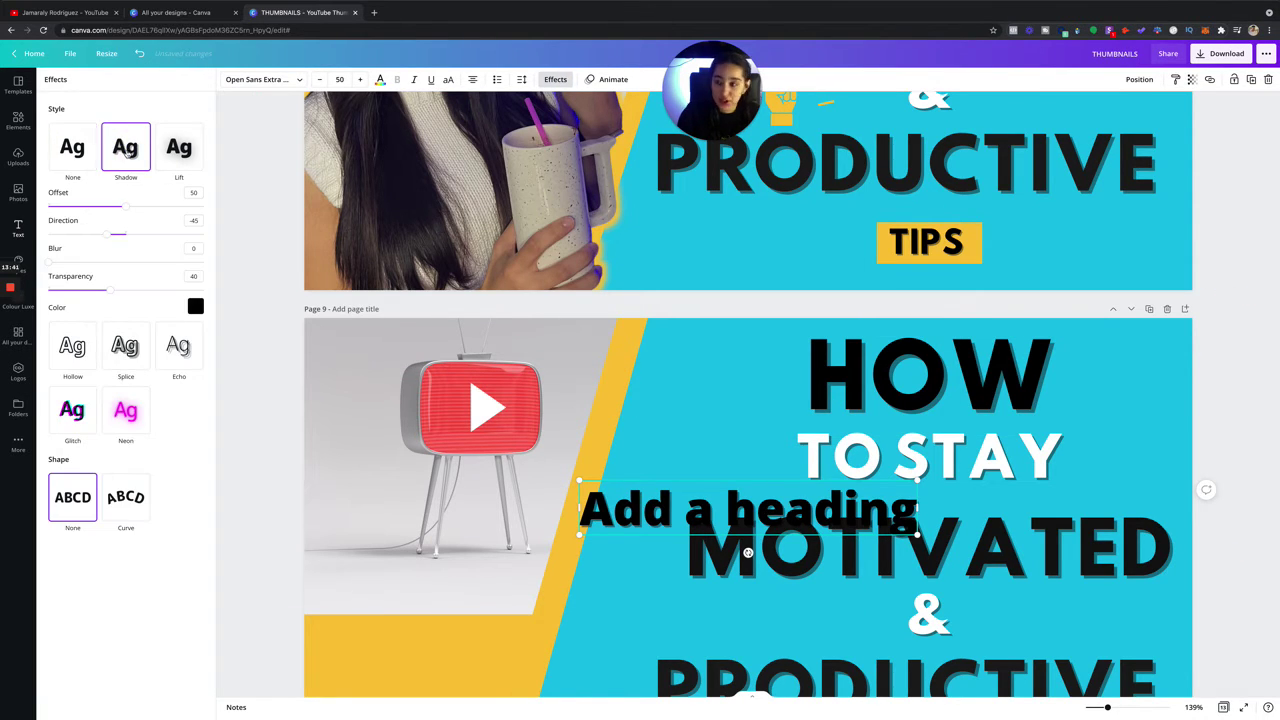
drag(648, 485, 628, 433)
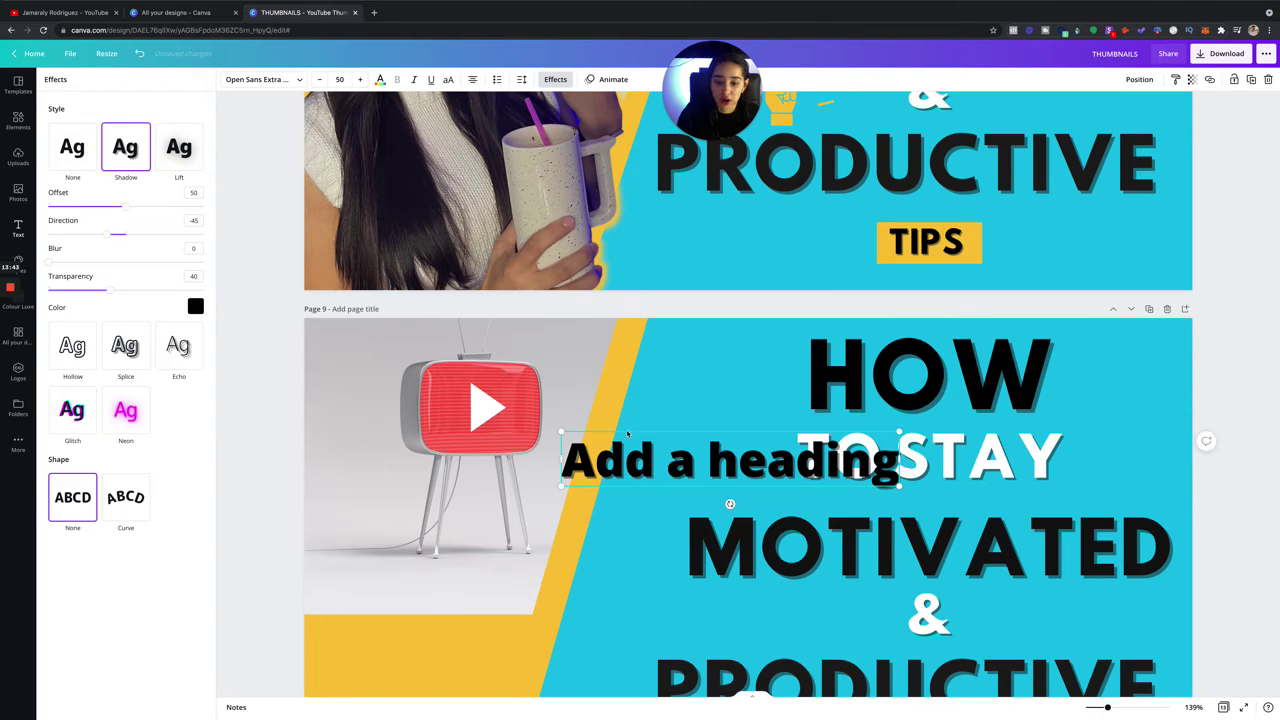
click(186, 148)
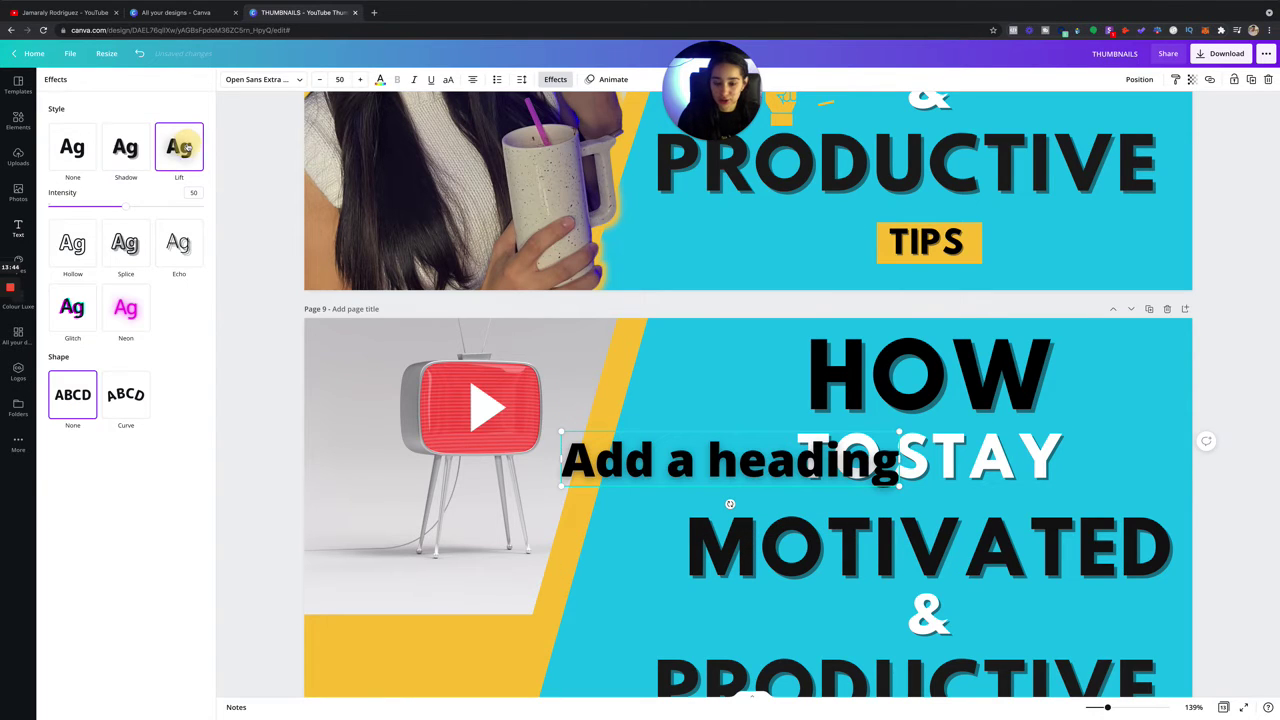
click(130, 306)
click(76, 288)
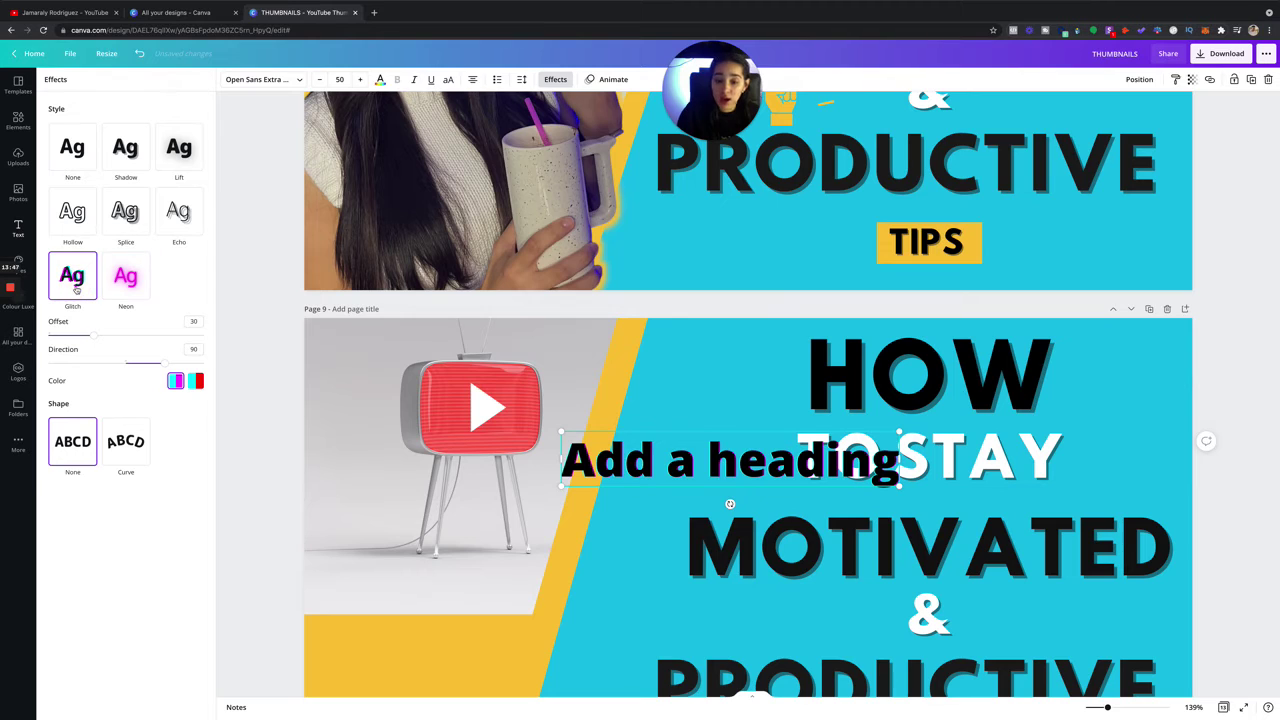
Try the Echo and Splice effects and the Curve shape on the heading, and delete the heading from page 9.
click(181, 214)
click(141, 222)
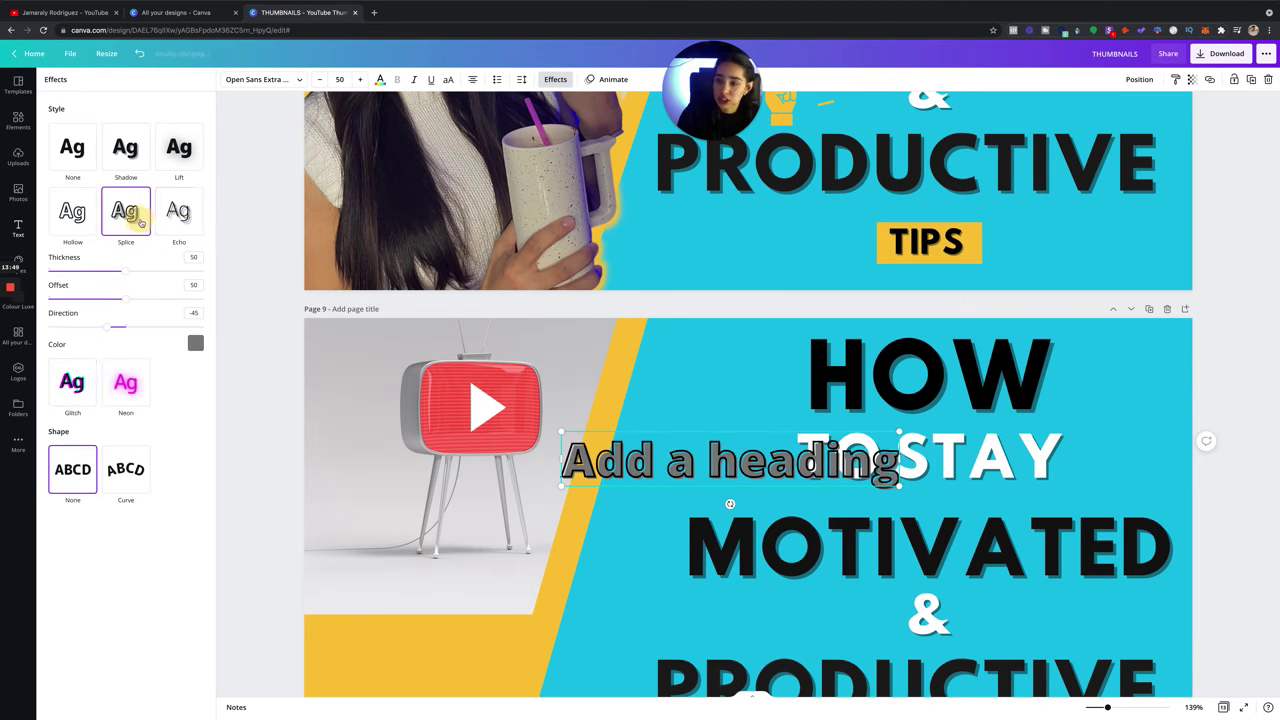
click(125, 476)
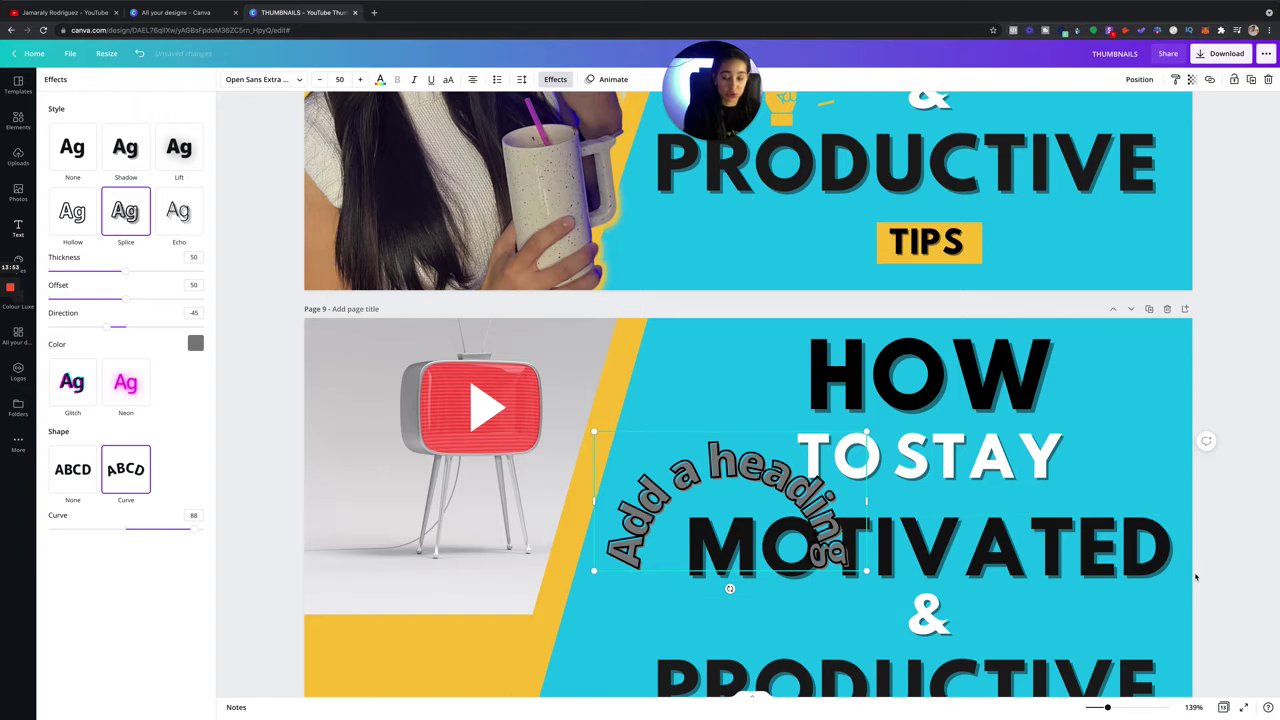
key(Delete)
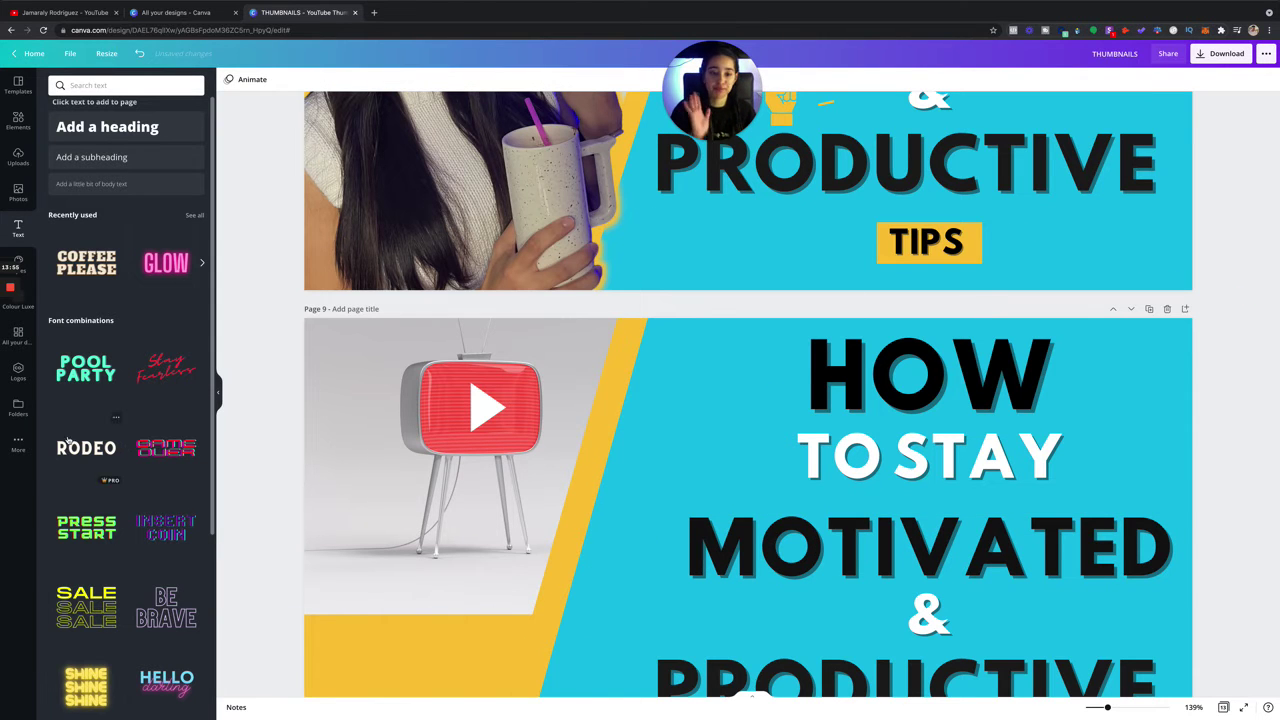
Replace the word "STAY" with "CREATE" in page 9's white "TO STAY" text.
scroll(813, 566, up, 5)
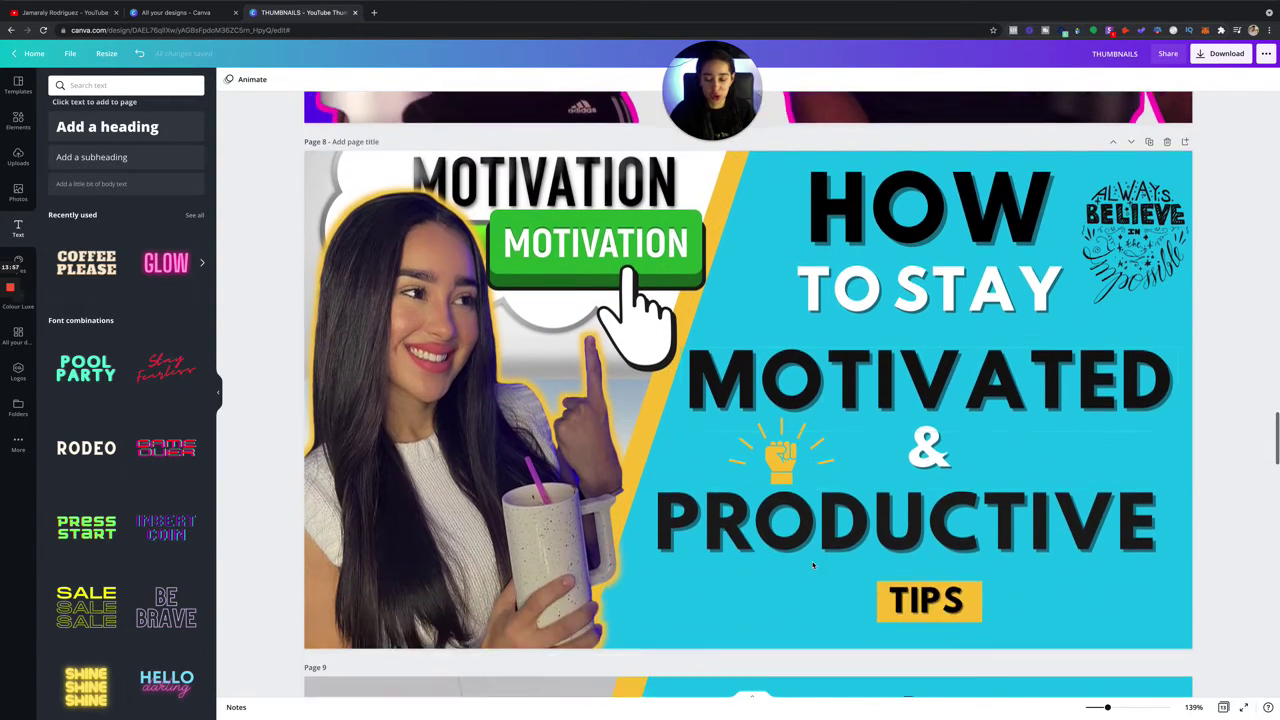
scroll(813, 566, down, 3)
click(894, 488)
click(894, 488)
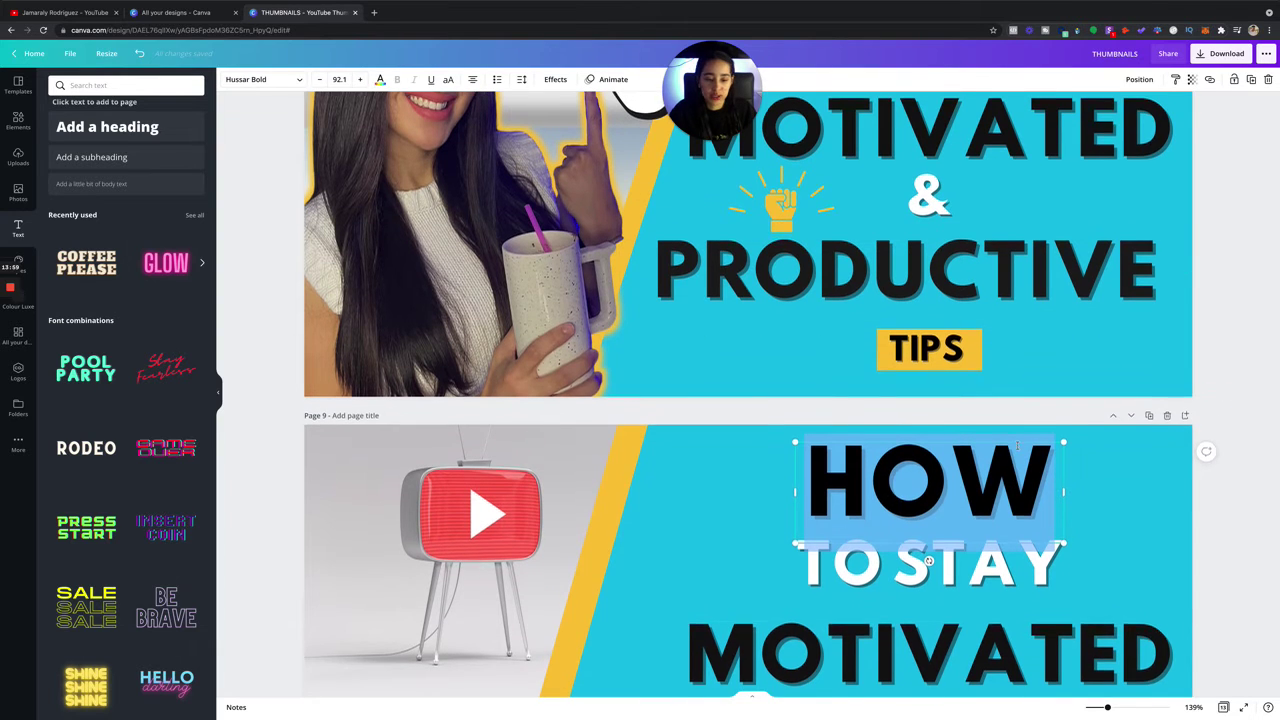
scroll(1018, 447, down, 3)
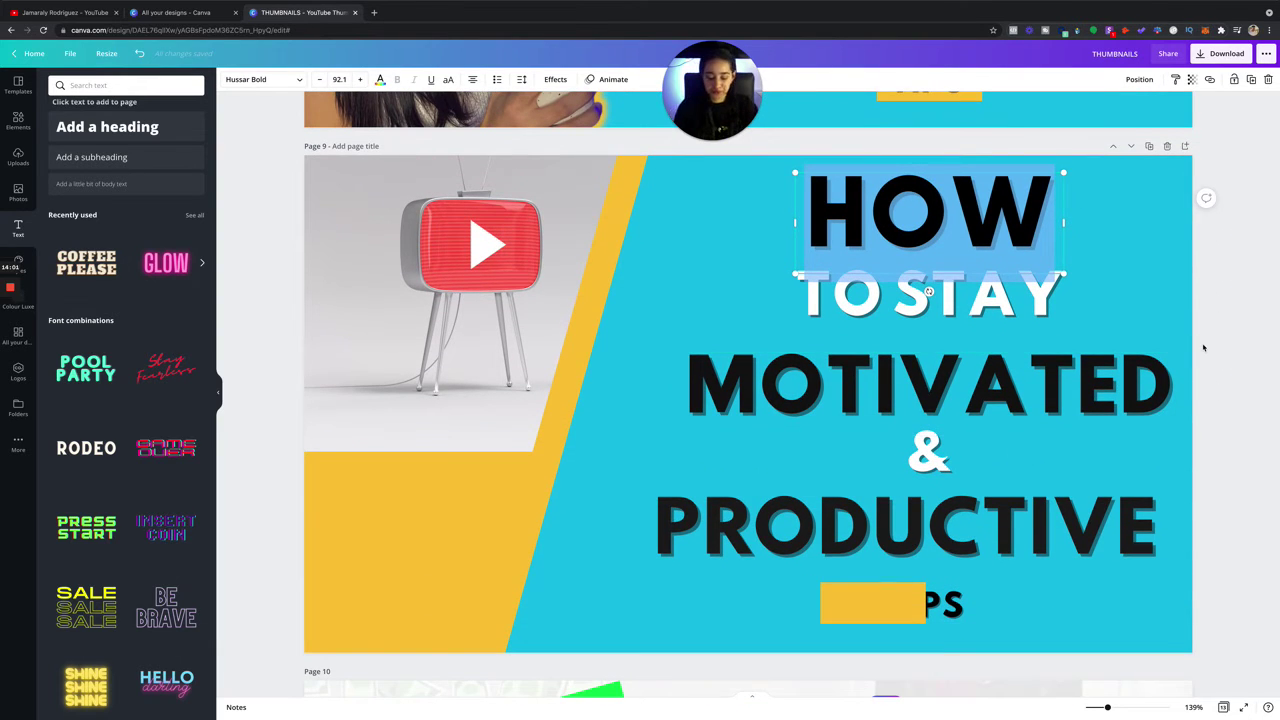
click(745, 293)
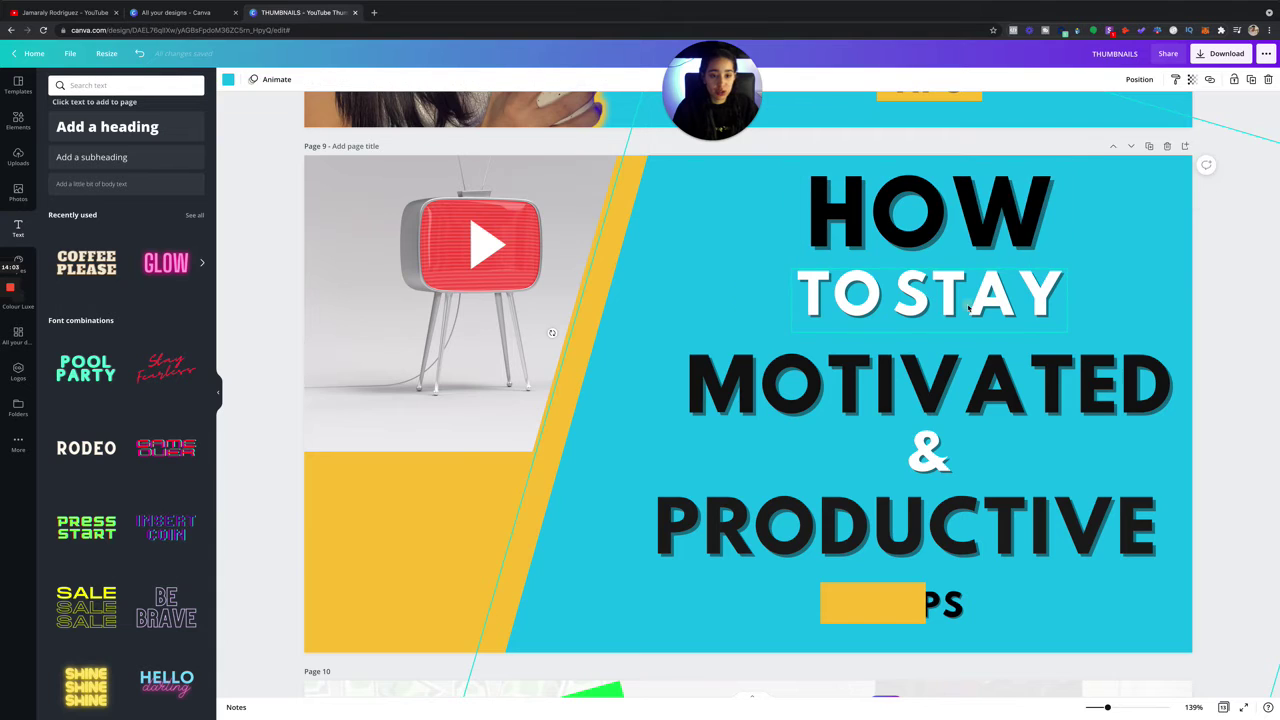
click(968, 300)
drag(893, 295, 1055, 290)
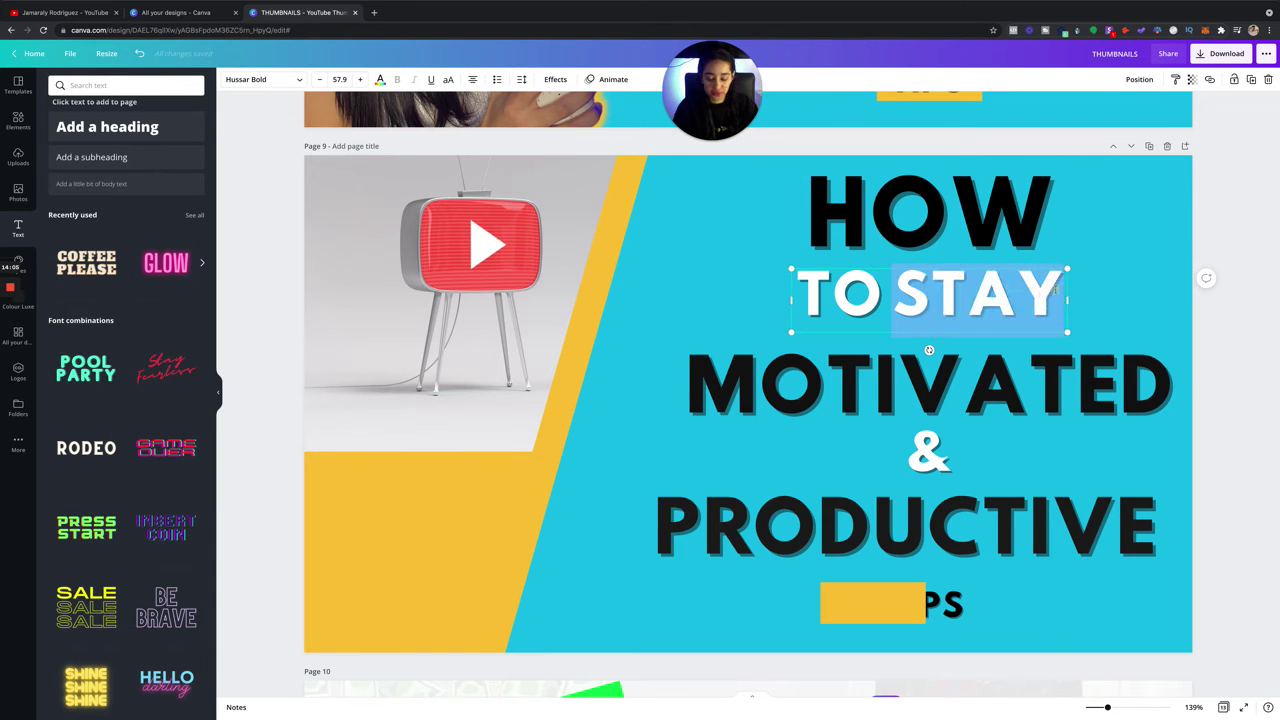
text(cre)
key(BackSpace)
key(BackSpace)
key(BackSpace)
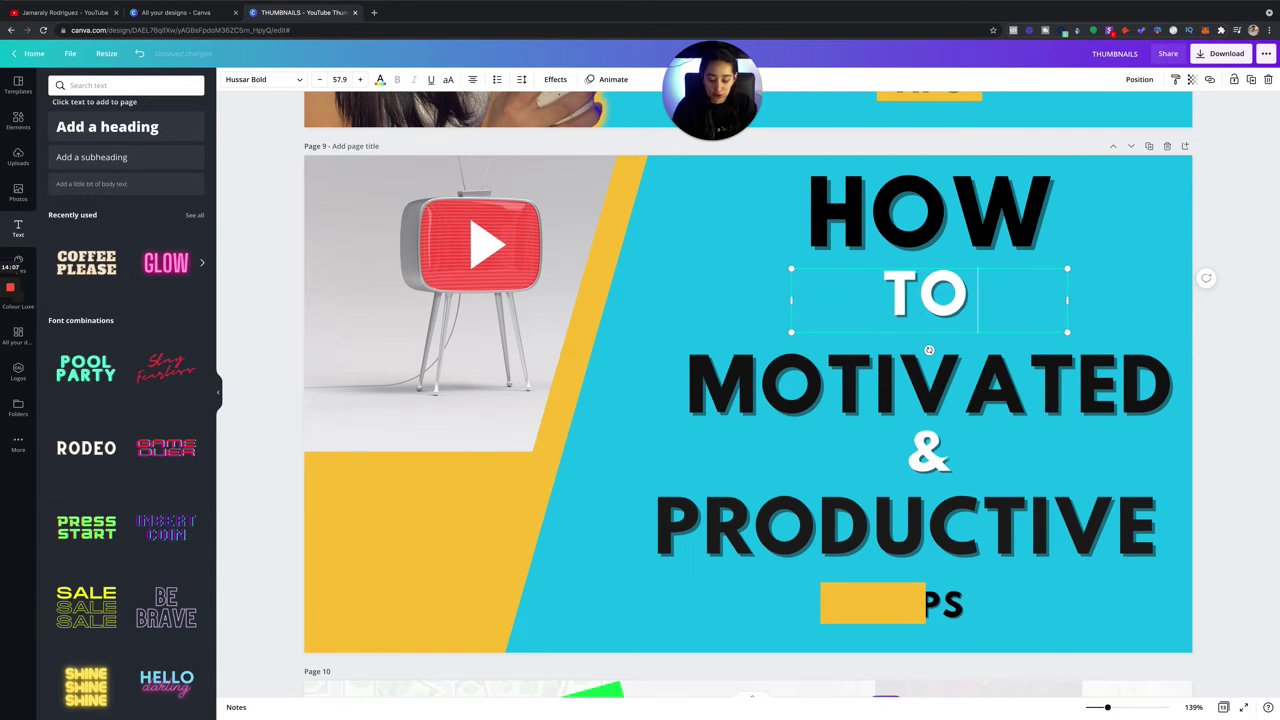
text(CREAYT)
key(BackSpace)
key(BackSpace)
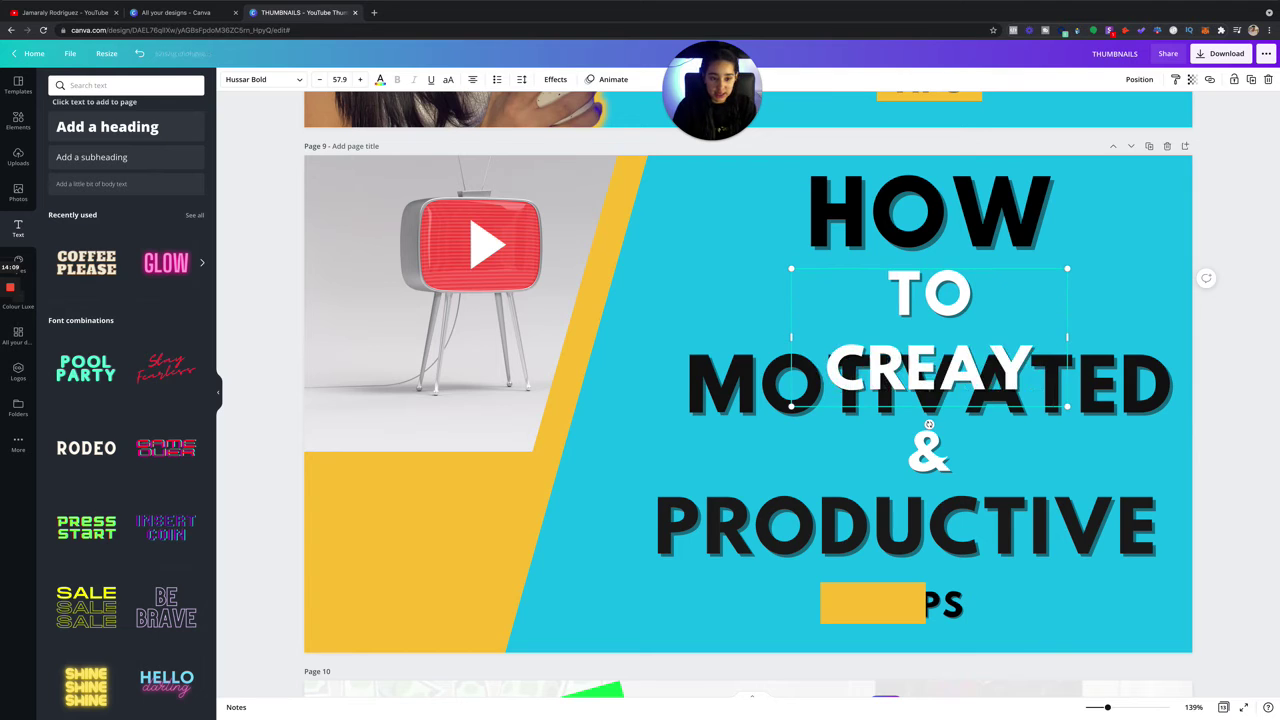
text(TE)
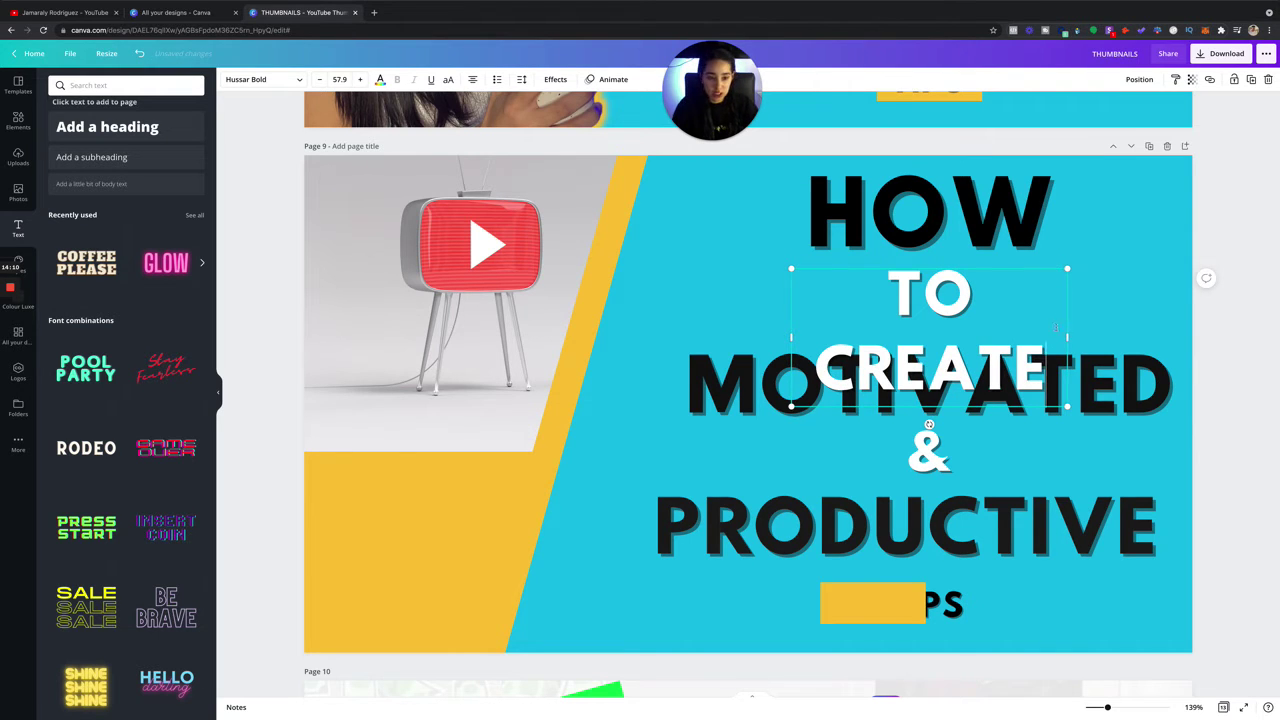
Widen the "TO CREATE" text box so the text fits on one line, and centre it below "HOW".
drag(1071, 340, 1123, 334)
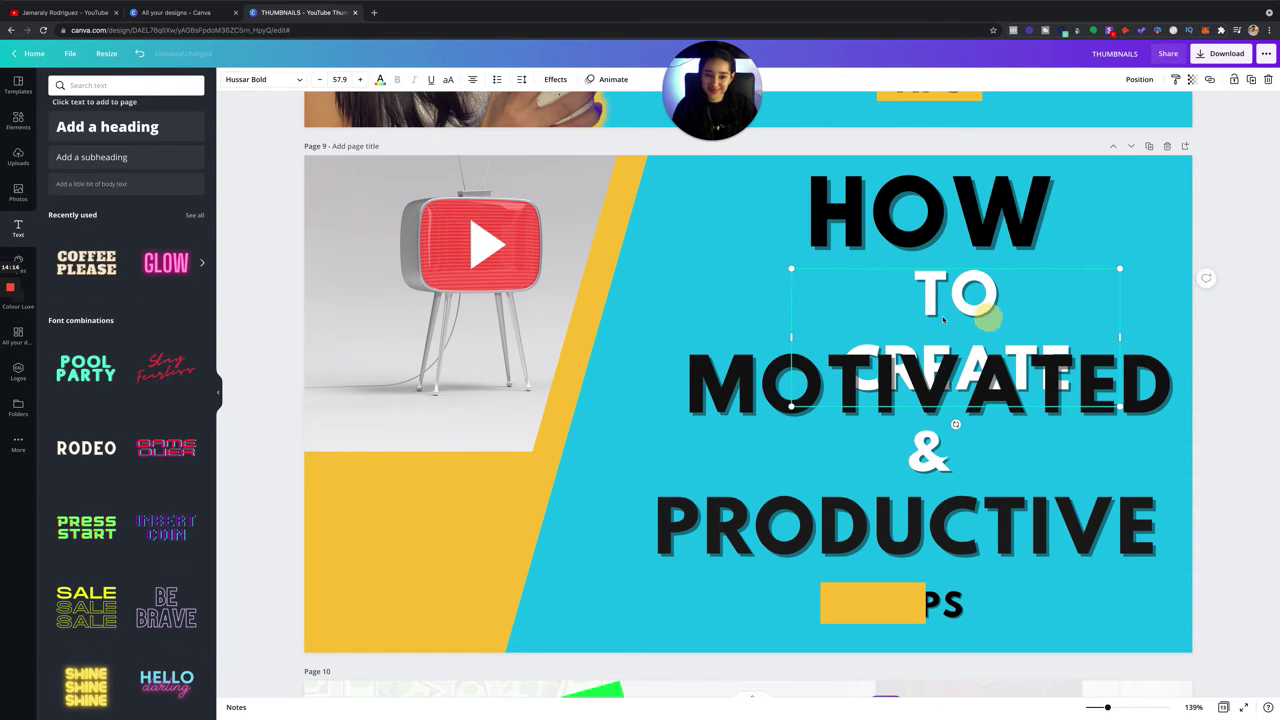
drag(791, 337, 754, 334)
drag(1012, 295, 1000, 295)
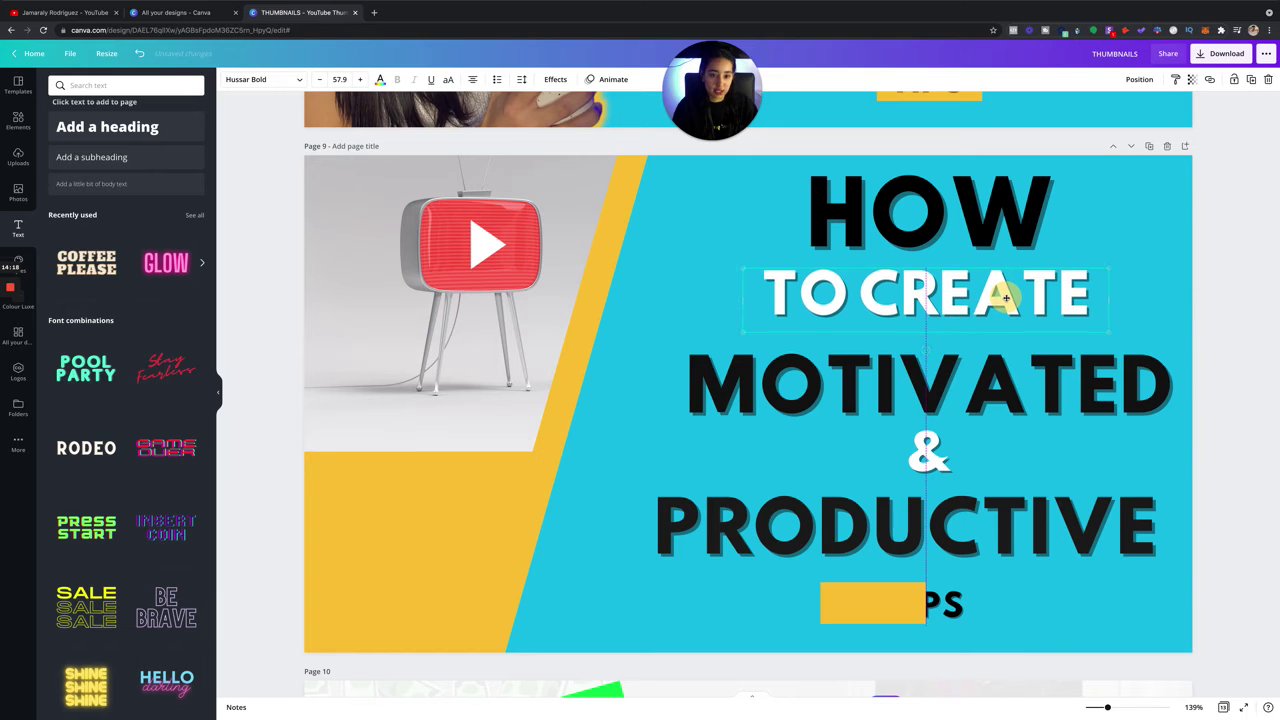
Replace "MOTIVATED" with "A YOUTUBE" and "PRODUCTIVE" with "THUMBNAIL" on page 9.
double_click(1005, 374)
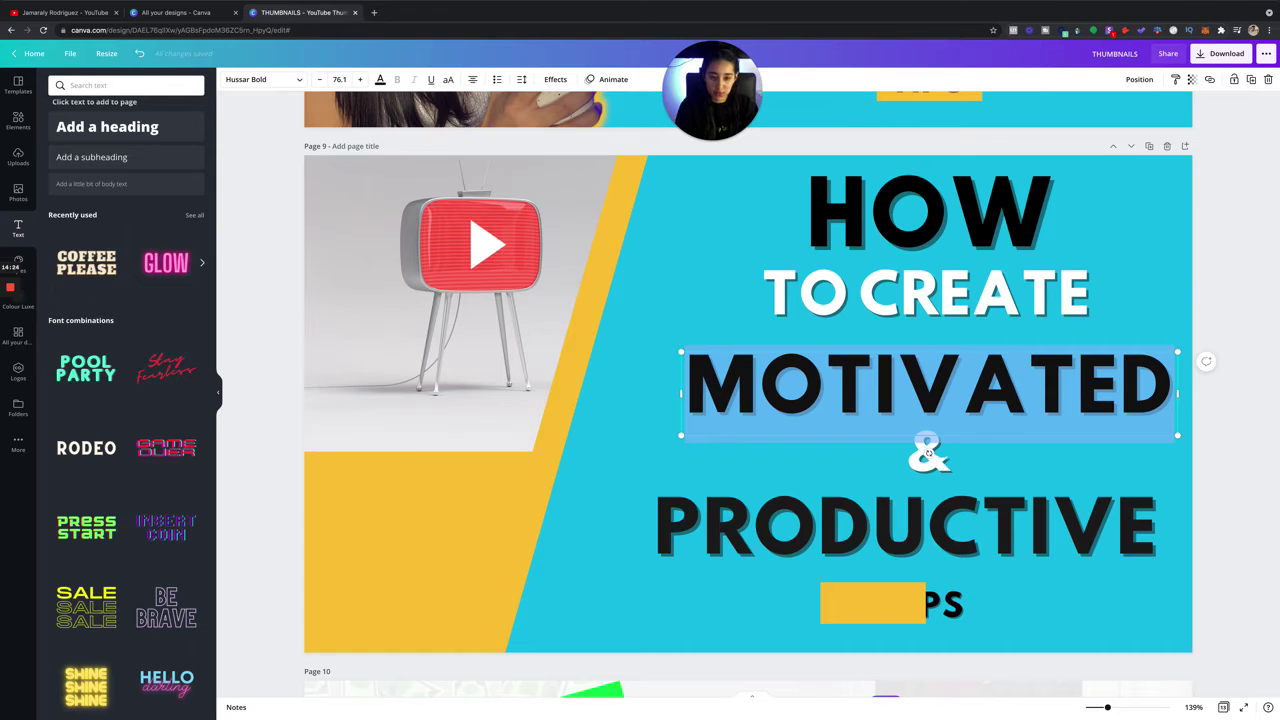
text(A YOUTUBE)
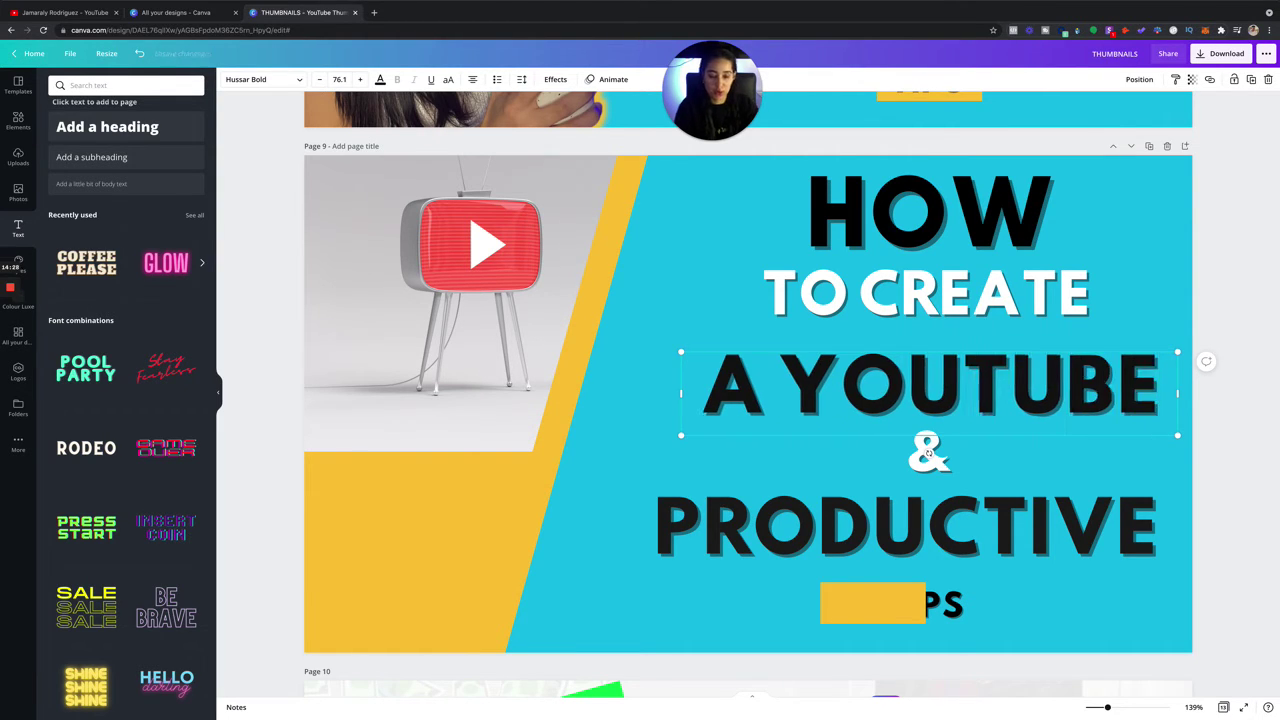
double_click(950, 513)
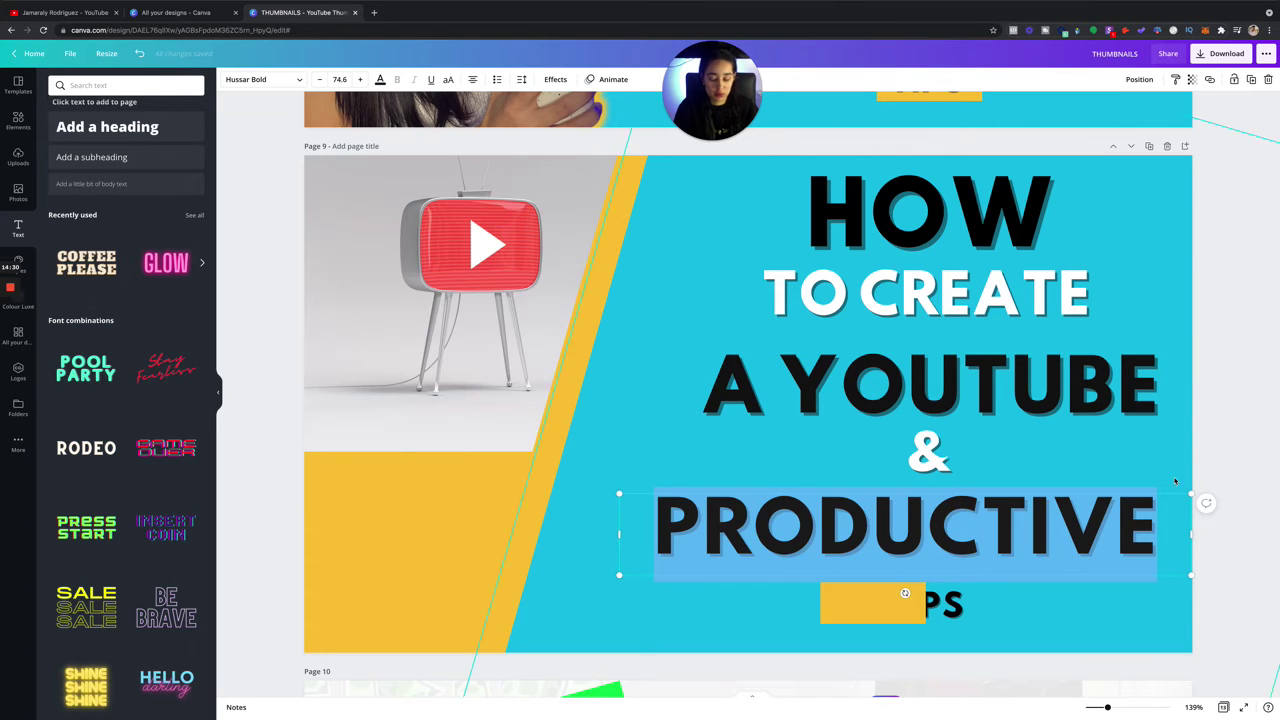
text(THUMBNAILS)
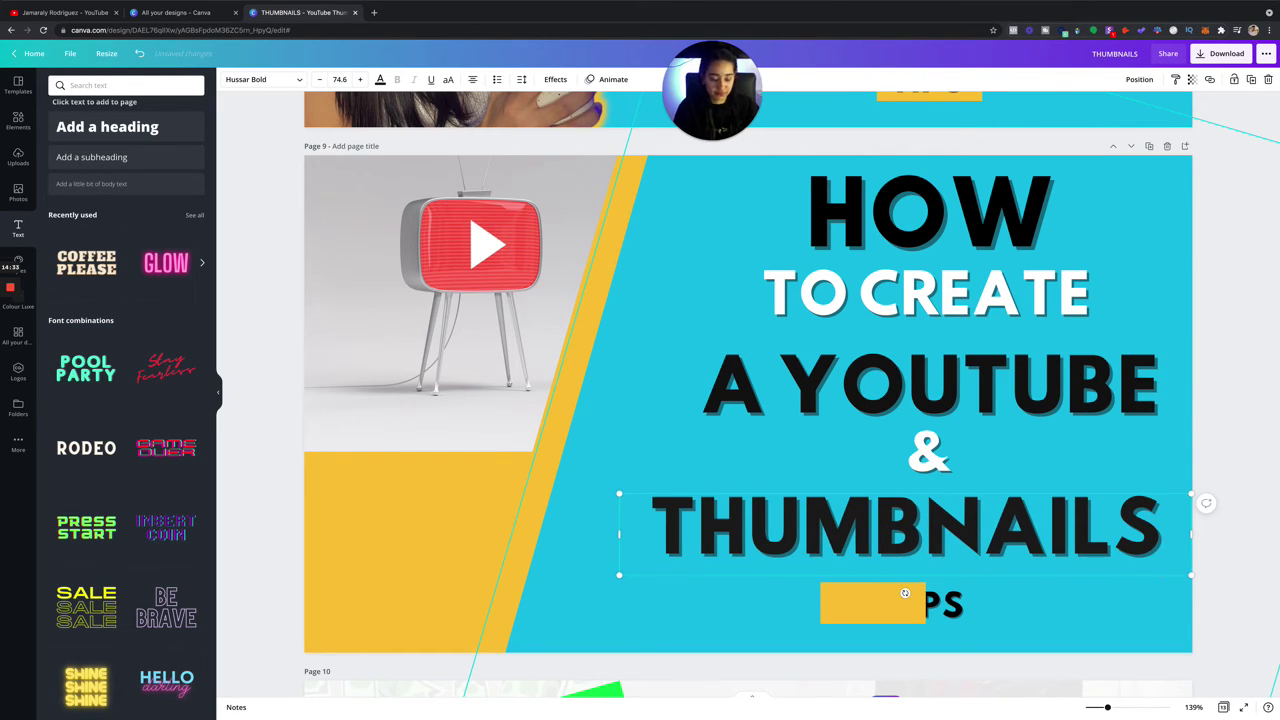
key(BackSpace)
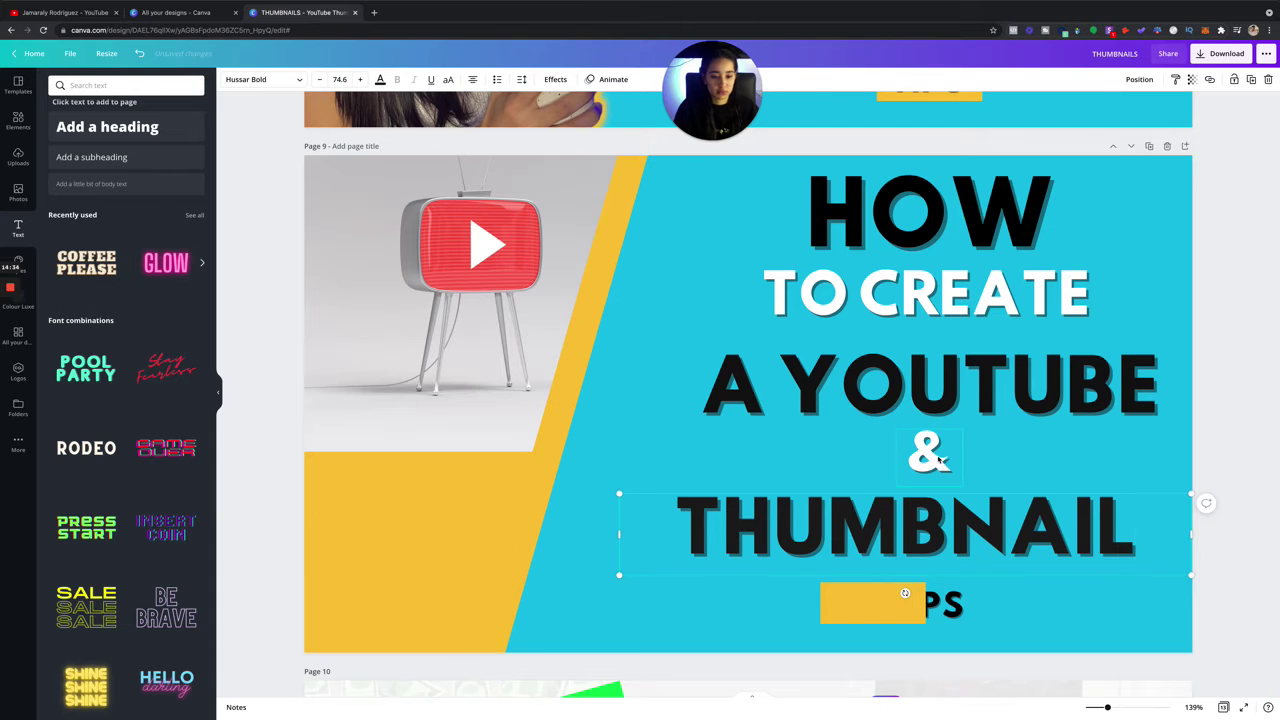
Move the white "&" from between "A YOUTUBE" and "THUMBNAIL" down over the last letters of "THUMBNAIL".
click(936, 457)
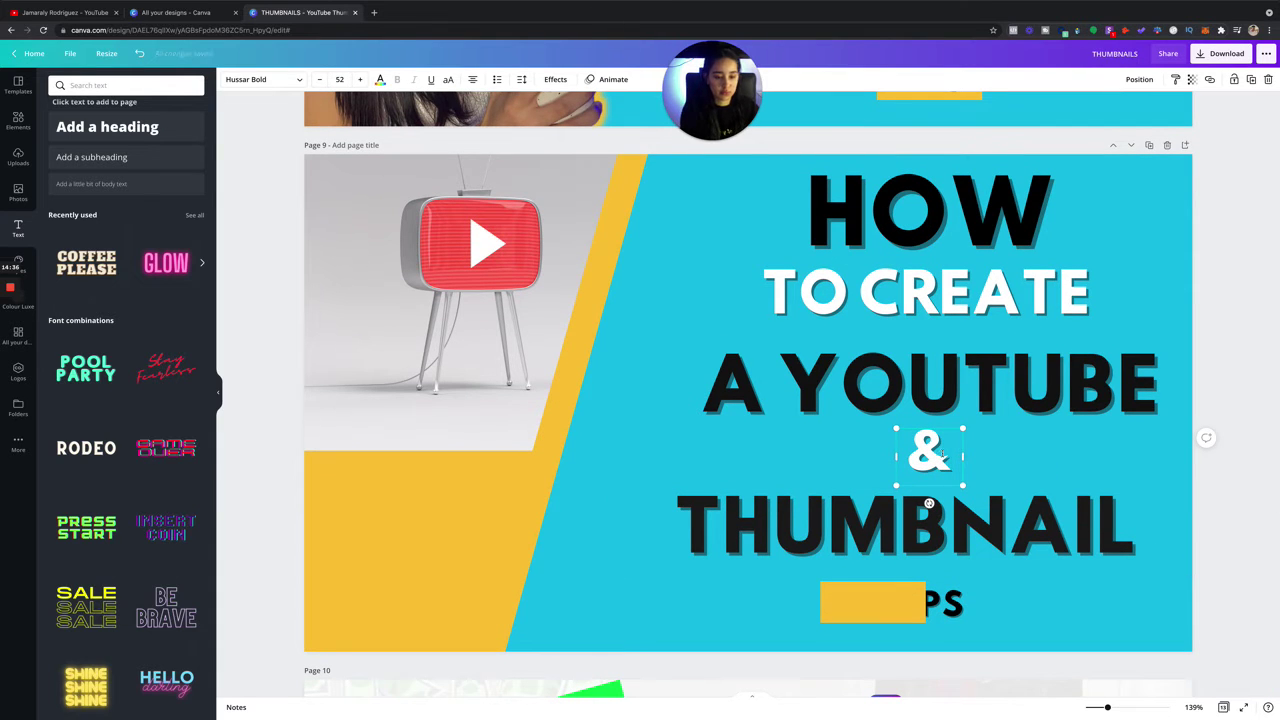
click(1004, 439)
drag(939, 450, 1046, 560)
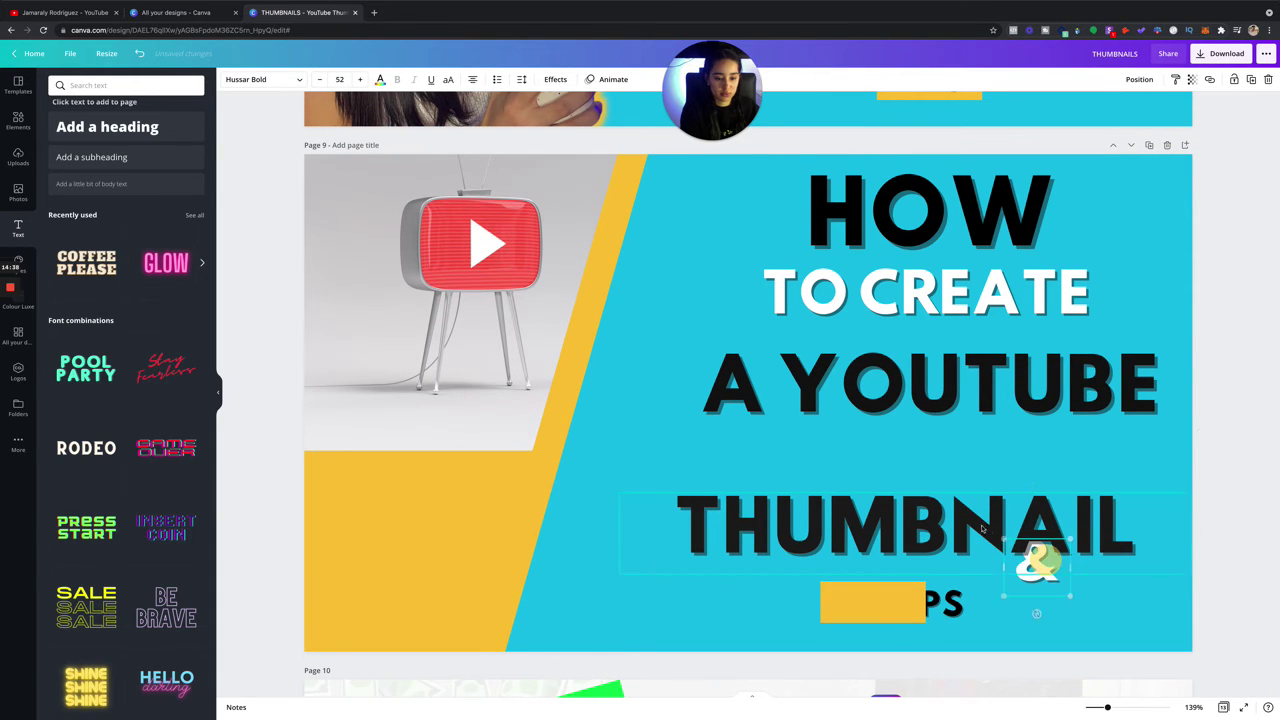
Move "THUMBNAIL" up directly below "A YOUTUBE", and replace the white "&" with "ON CANVA" on a single line.
drag(973, 523, 986, 474)
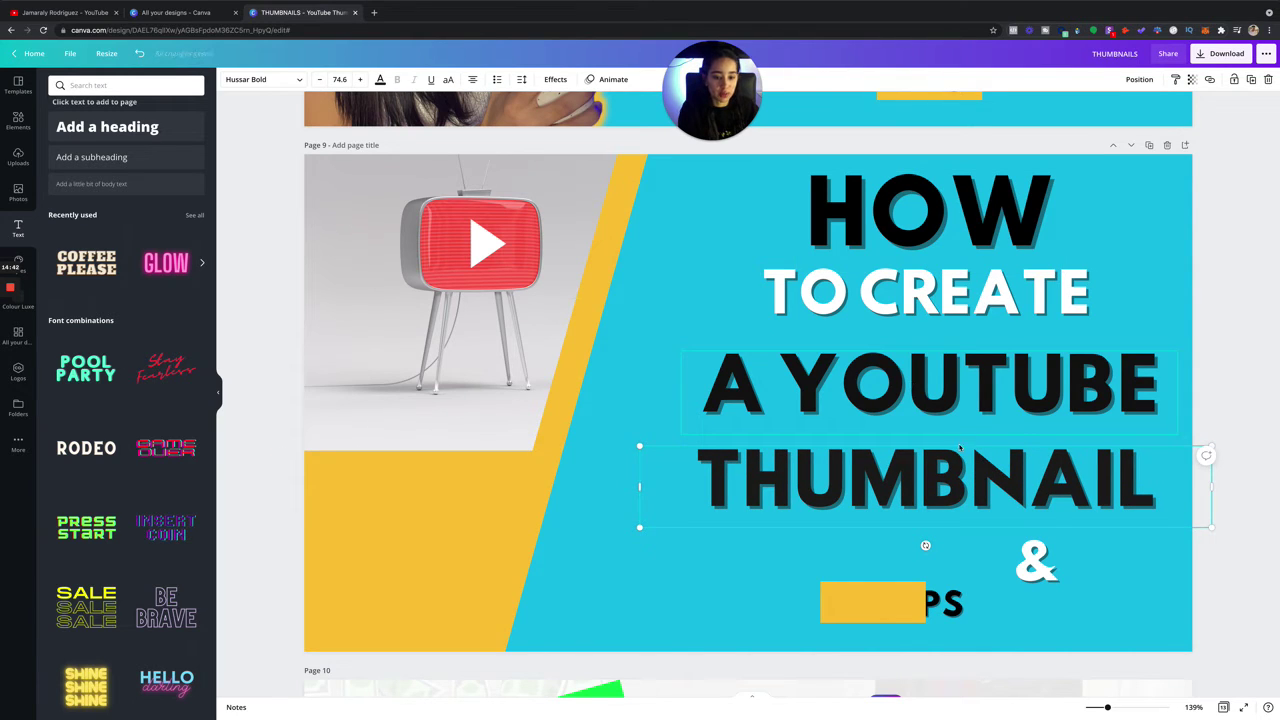
double_click(1043, 568)
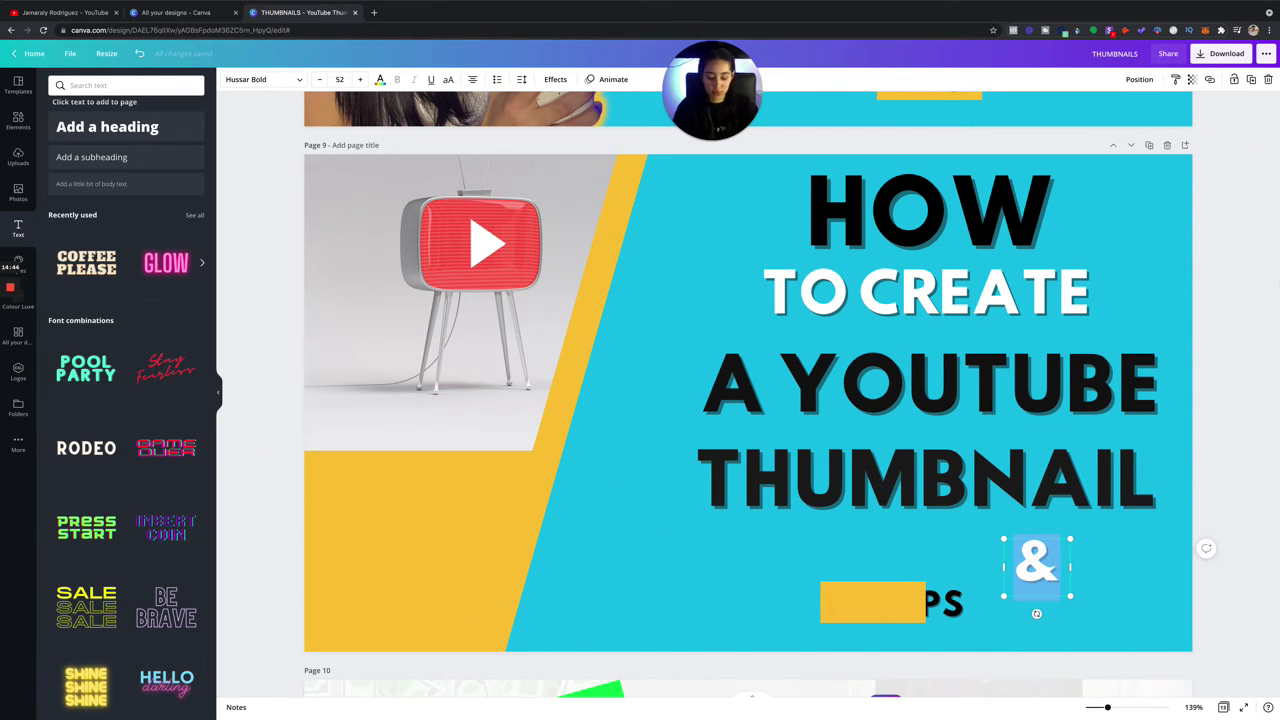
text(ON CANVA)
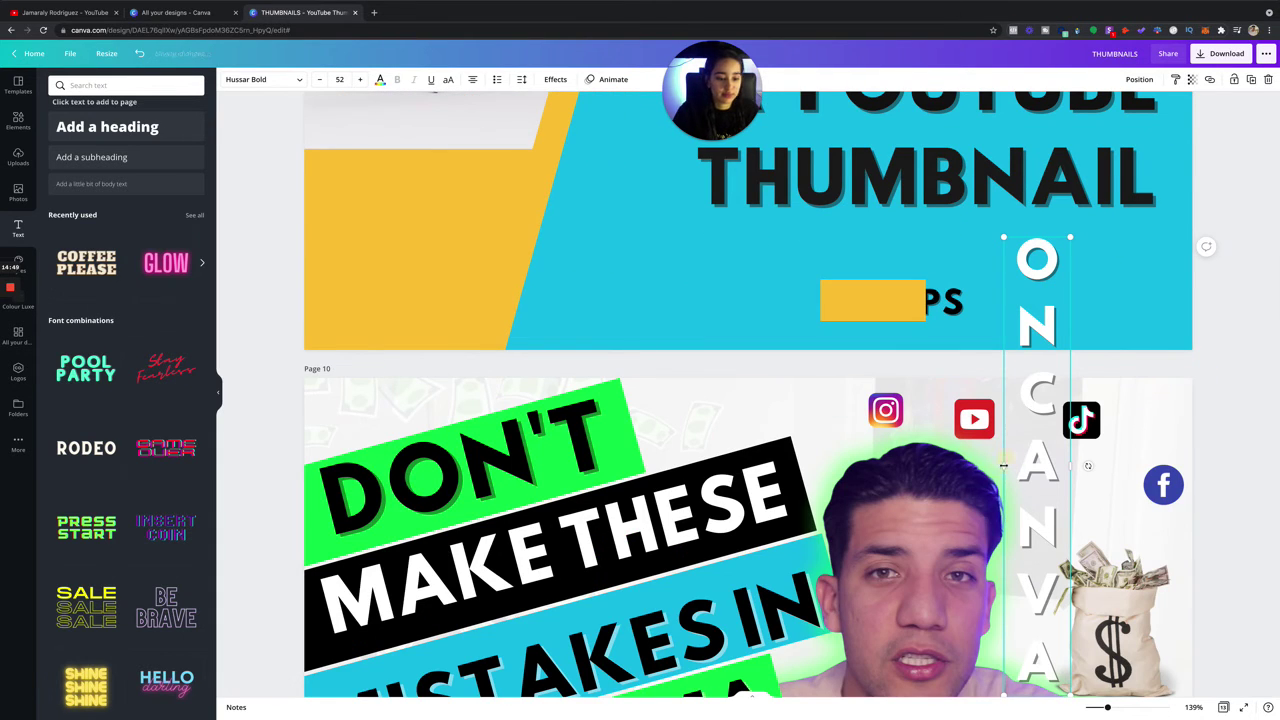
drag(1003, 465, 702, 405)
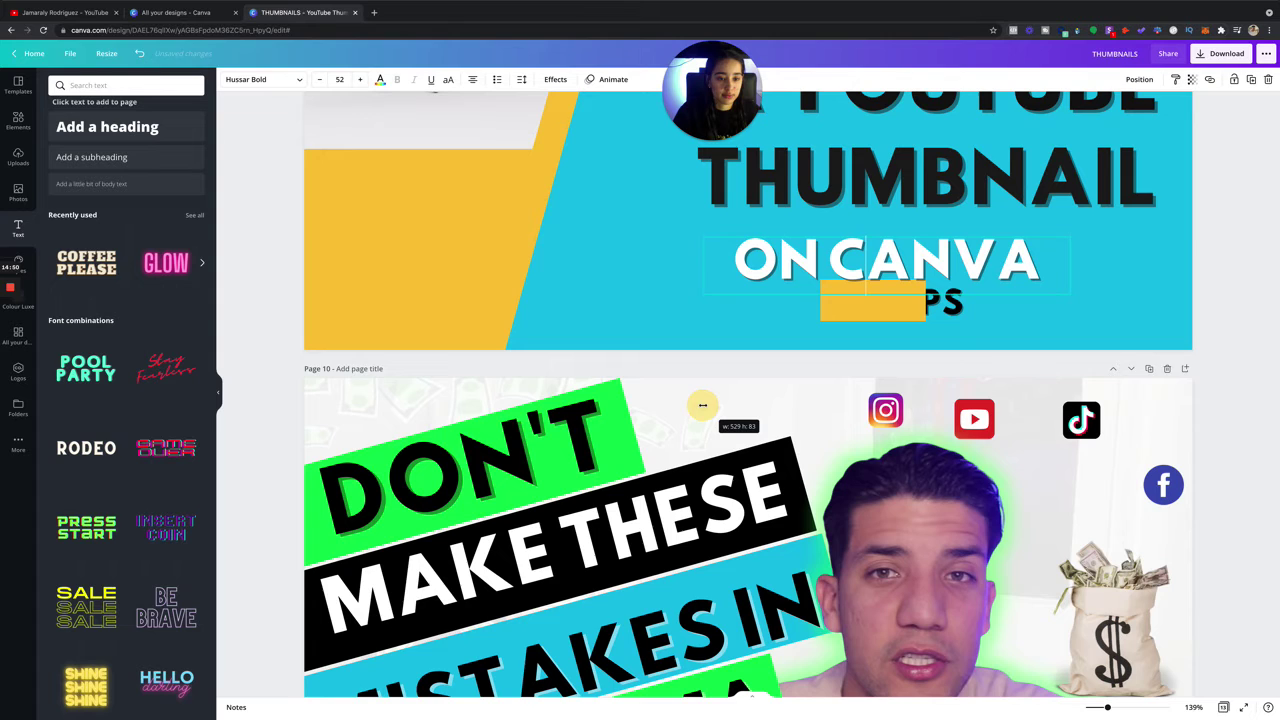
click(1229, 214)
scroll(1229, 214, up, 4)
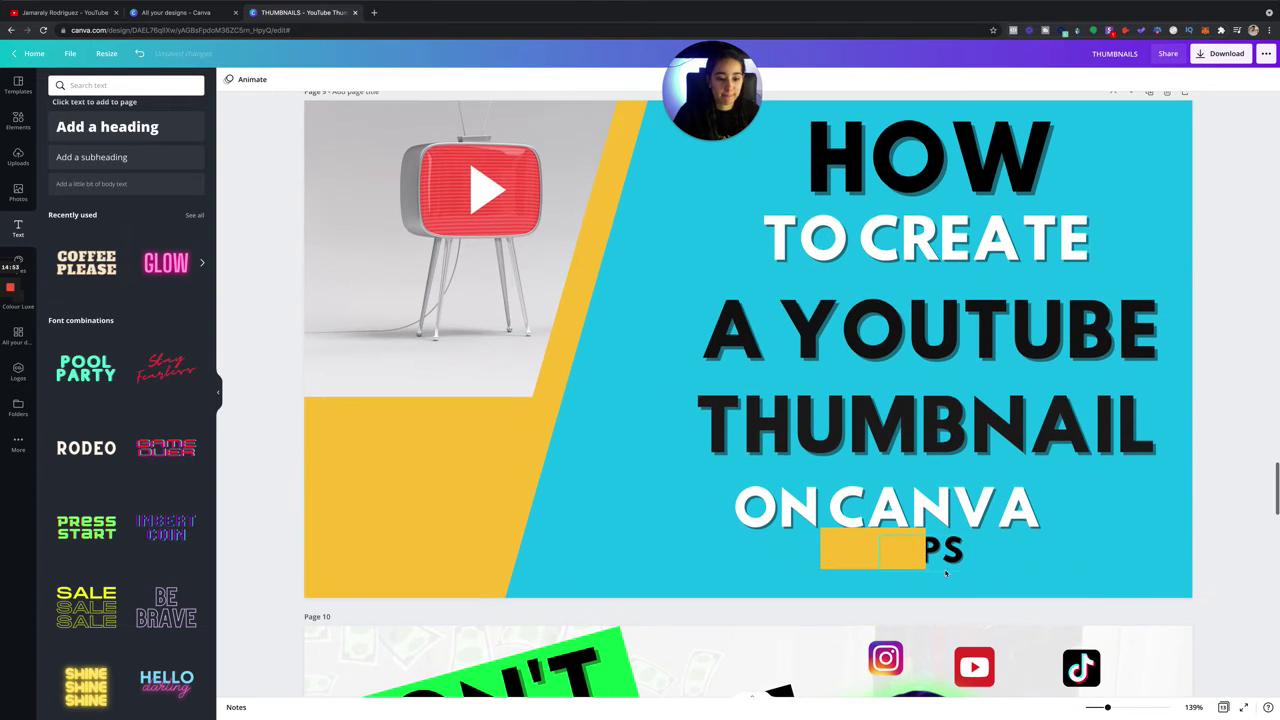
Move the yellow rectangle and "TIPS" aside, left of the lower text lines, and centre "ON CANVA" below "THUMBNAIL".
drag(856, 548, 673, 552)
drag(926, 550, 645, 488)
drag(924, 516, 968, 510)
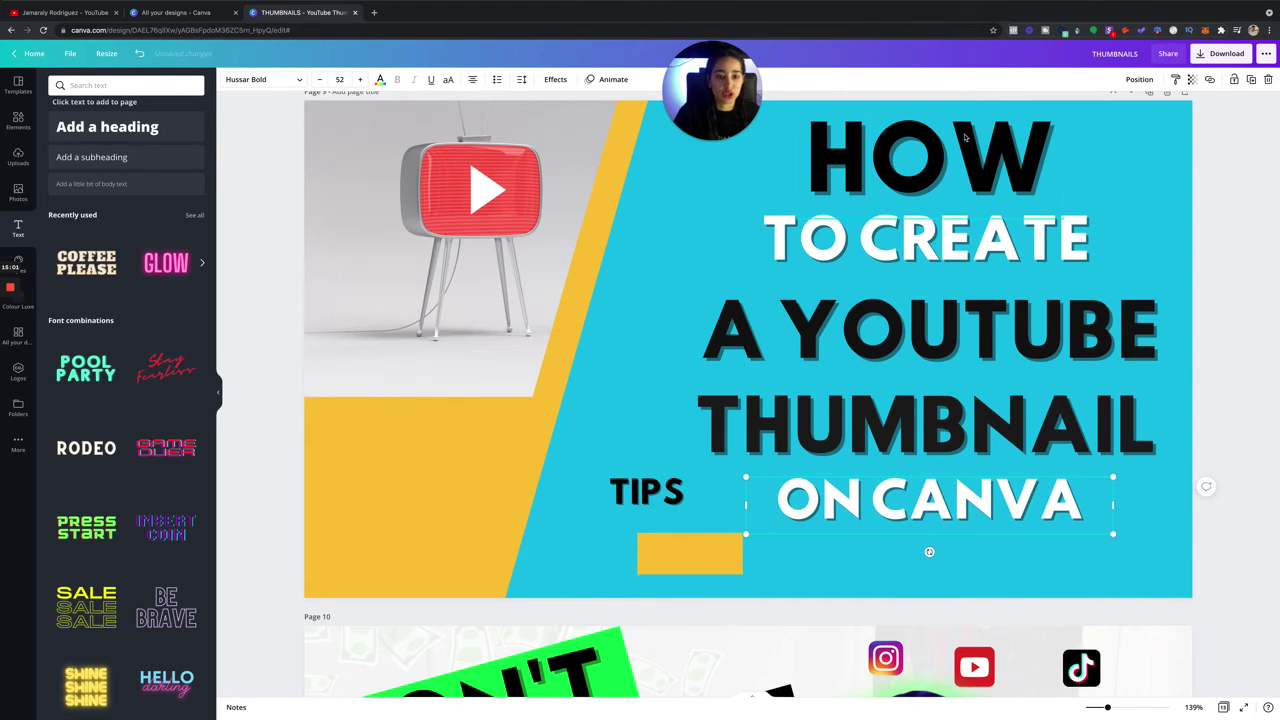
Shift "A YOUTUBE" slightly left so it is centred under "TO CREATE".
scroll(965, 137, up, 2)
drag(966, 207, 966, 206)
click(995, 302)
drag(995, 302, 1005, 304)
scroll(1060, 380, down, 1)
click(1063, 380)
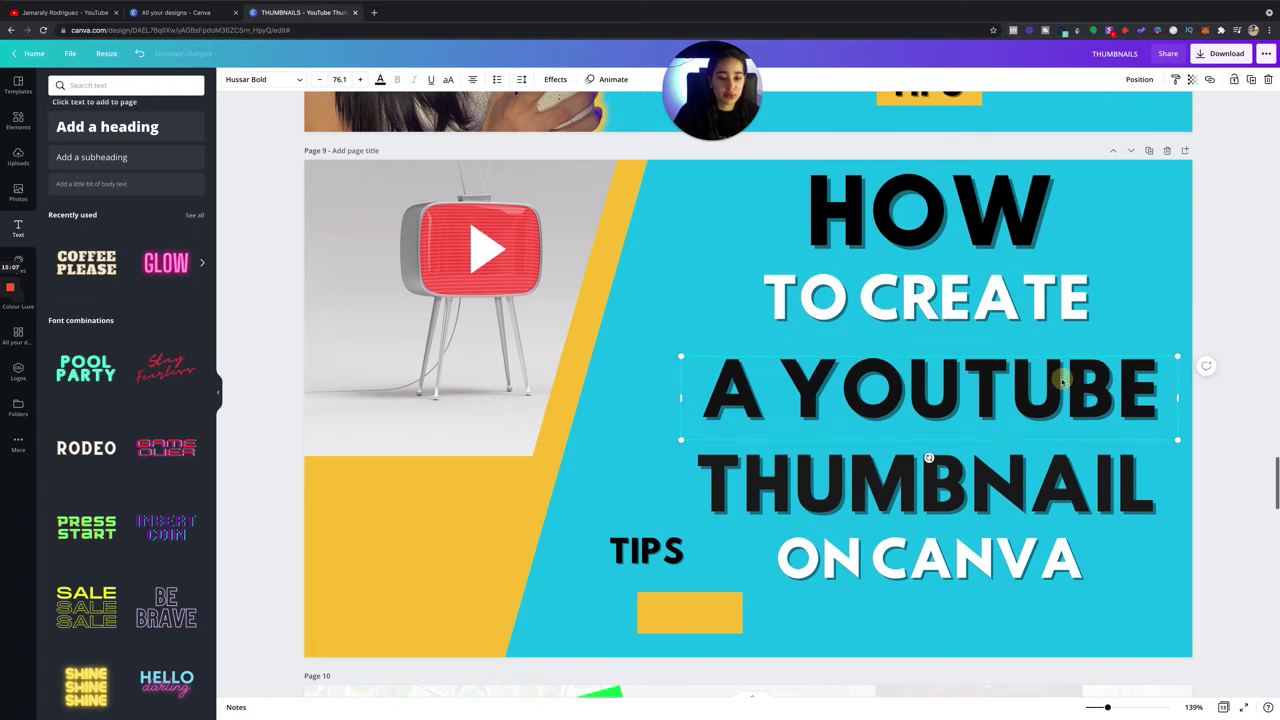
drag(1063, 380, 1059, 380)
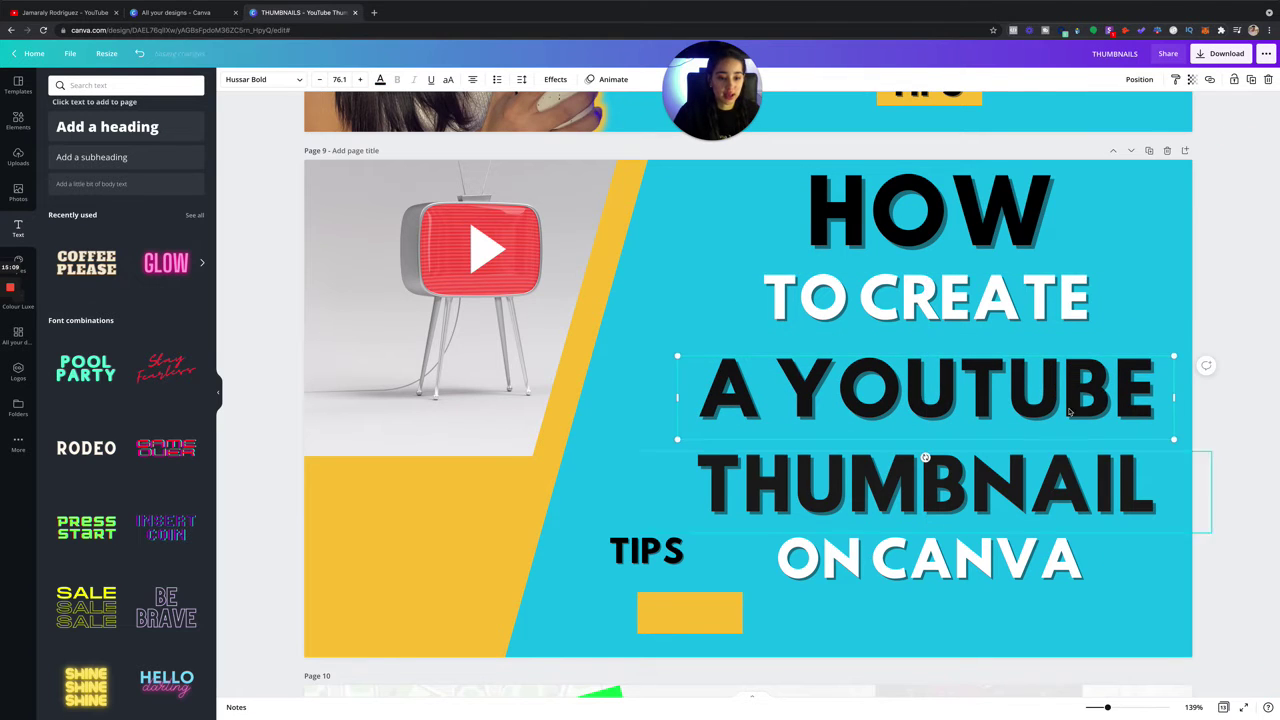
Centre "HOW" over "TO CREATE" and tighten the vertical spacing between "TO CREATE", "A YOUTUBE" and "THUMBNAIL" above "ON CANVA".
mouse_move(949, 198)
mouse_down()
mouse_move(914, 200)
mouse_move(947, 200)
mouse_up()
click(968, 319)
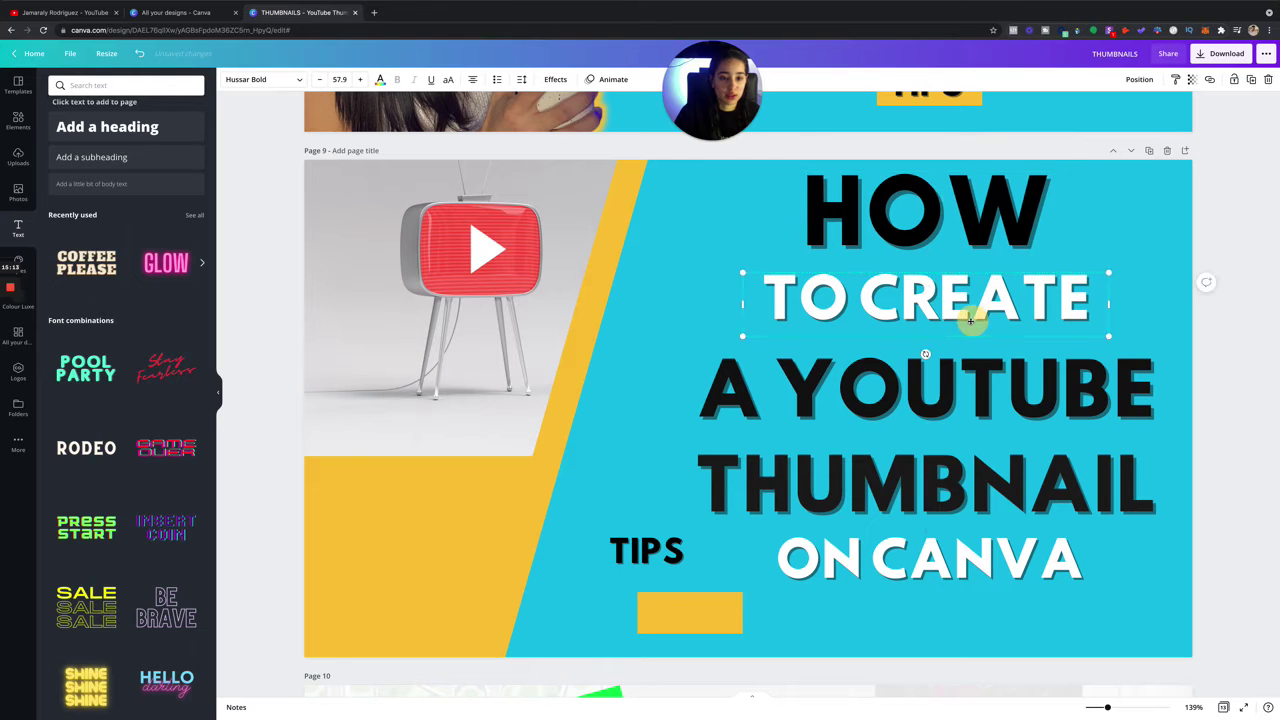
mouse_move(970, 320)
mouse_down()
mouse_move(960, 317)
mouse_move(985, 317)
mouse_up()
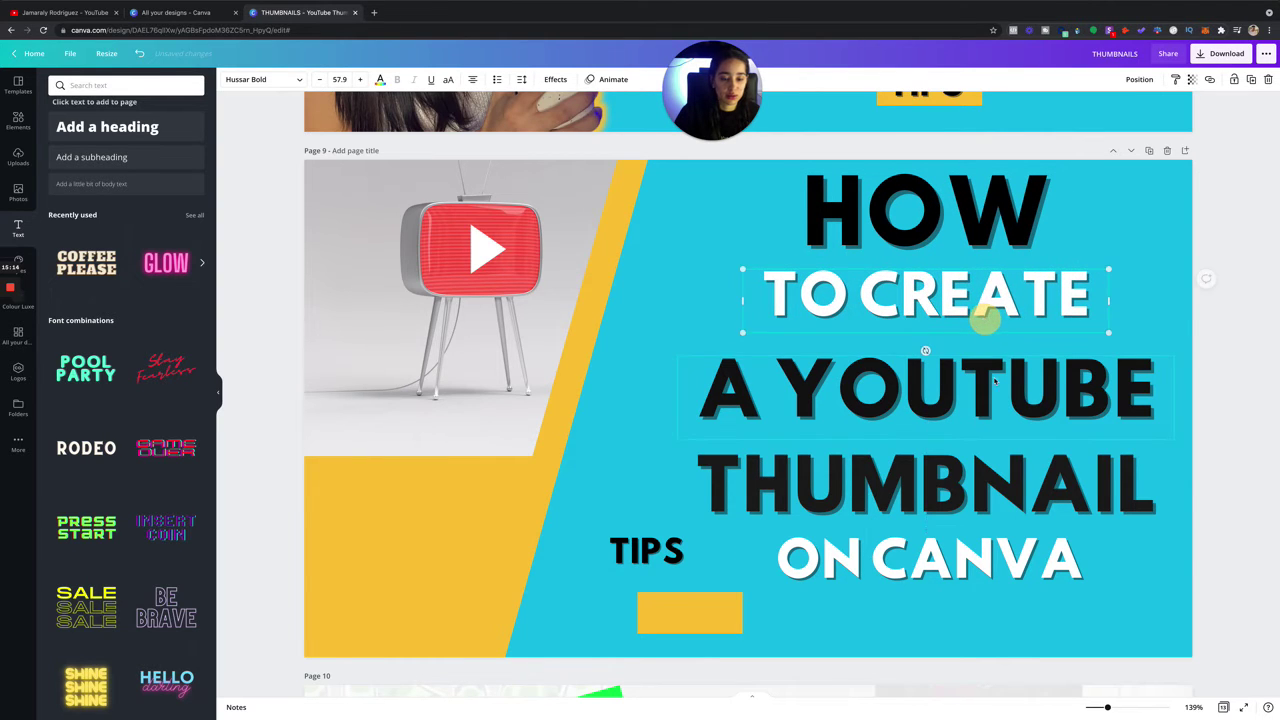
mouse_move(995, 380)
mouse_down()
mouse_move(1006, 391)
mouse_move(986, 403)
mouse_move(998, 397)
mouse_up()
scroll(1006, 395, down, 1)
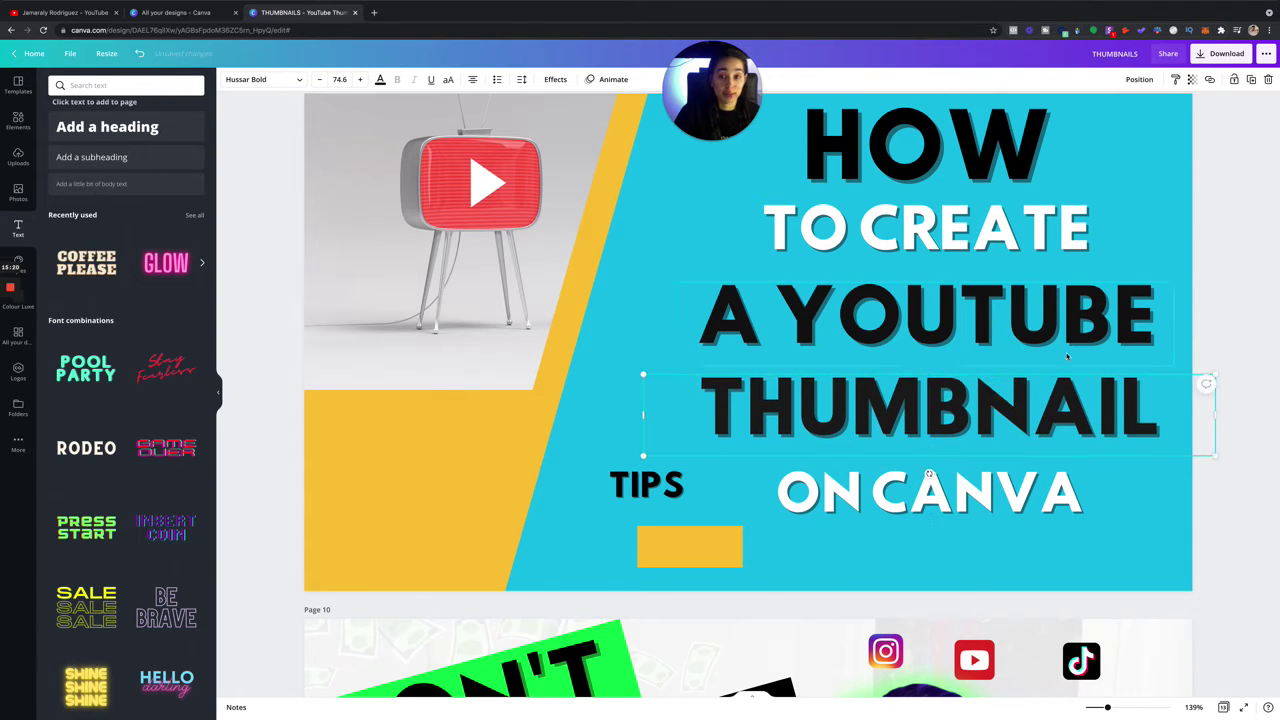
scroll(1067, 356, down, 1)
drag(988, 447, 987, 441)
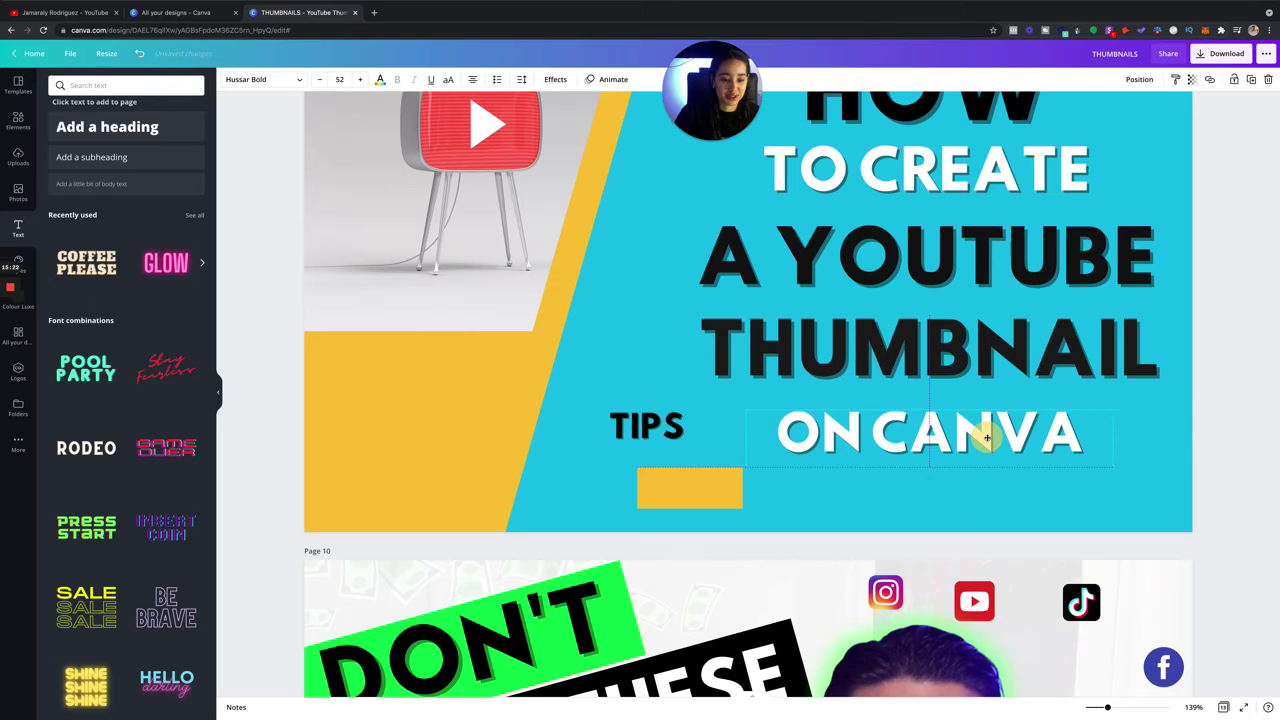
Move "TIPS" a little further up and left, and centre the yellow rectangle below "ON CANVA".
drag(653, 440, 637, 395)
scroll(913, 443, up, 2)
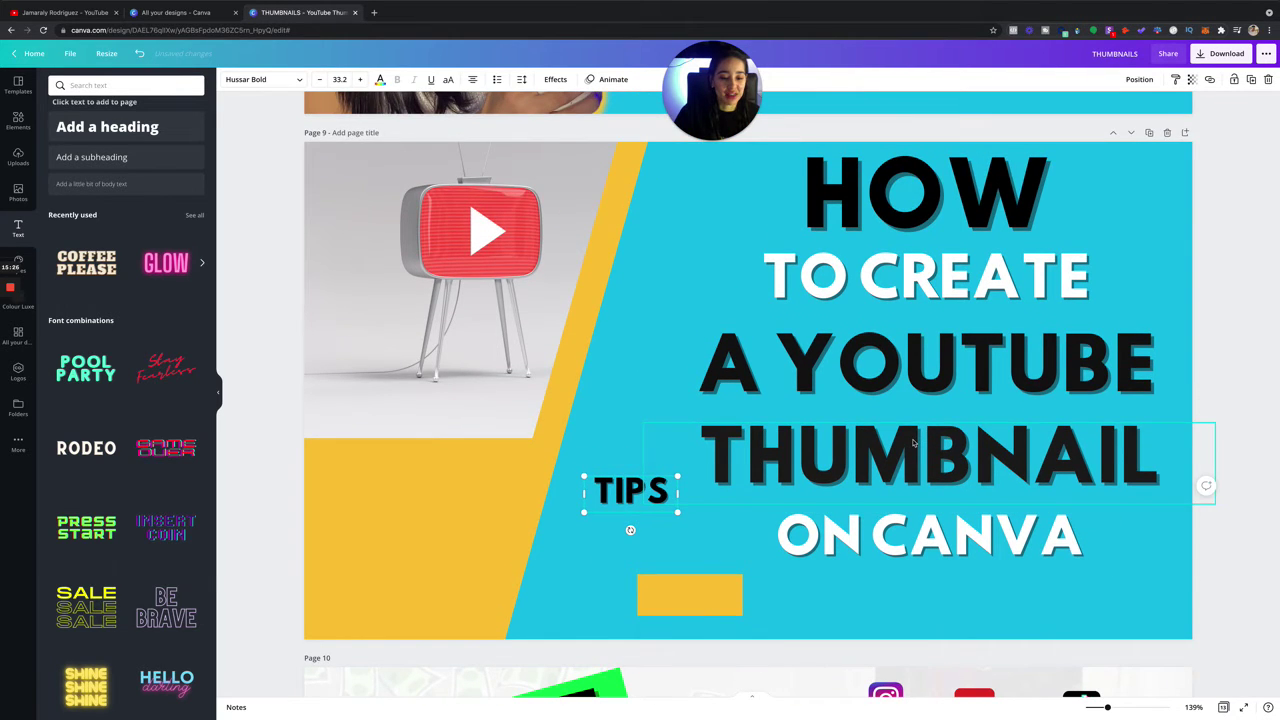
scroll(913, 443, down, 2)
drag(701, 492, 932, 491)
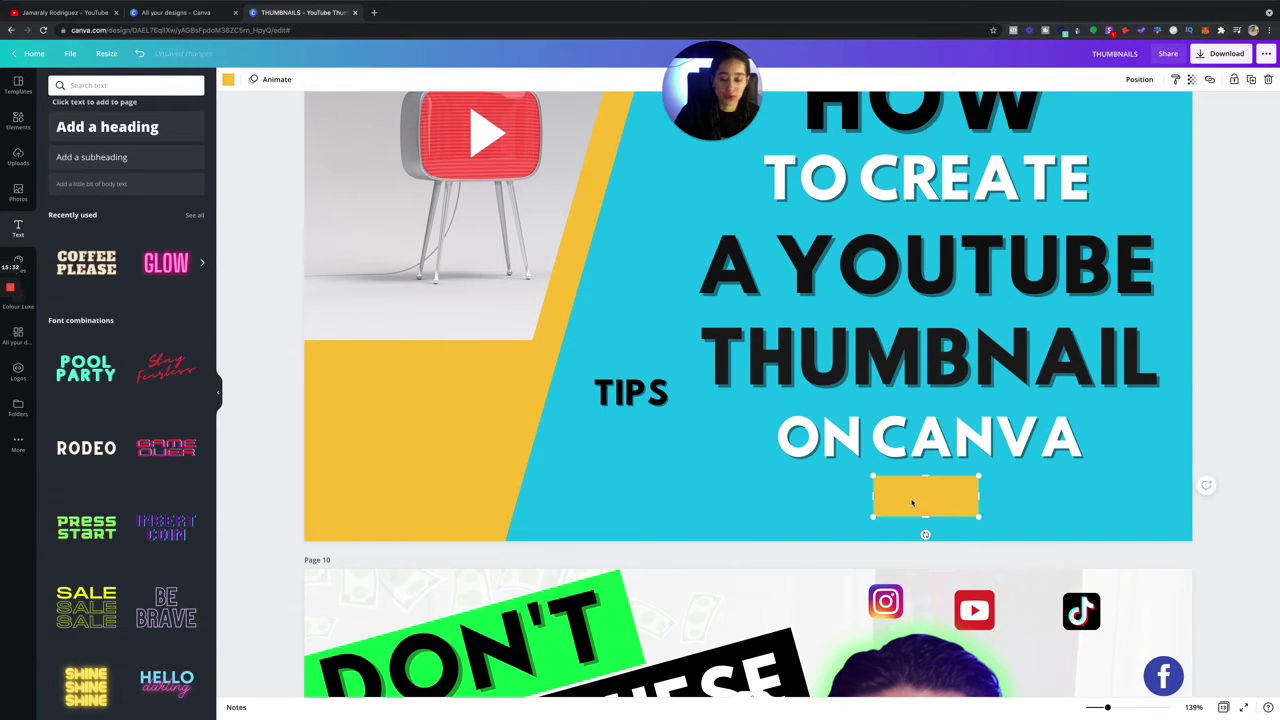
click(18, 120)
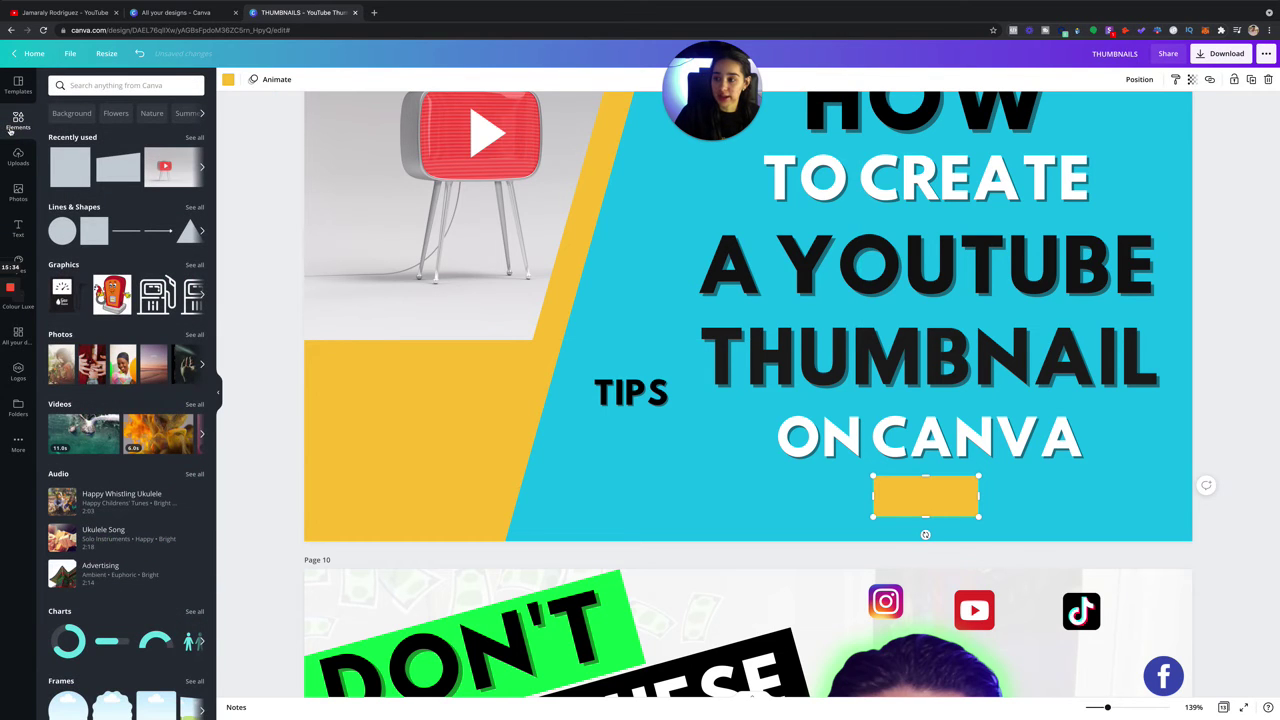
click(70, 168)
key(Delete)
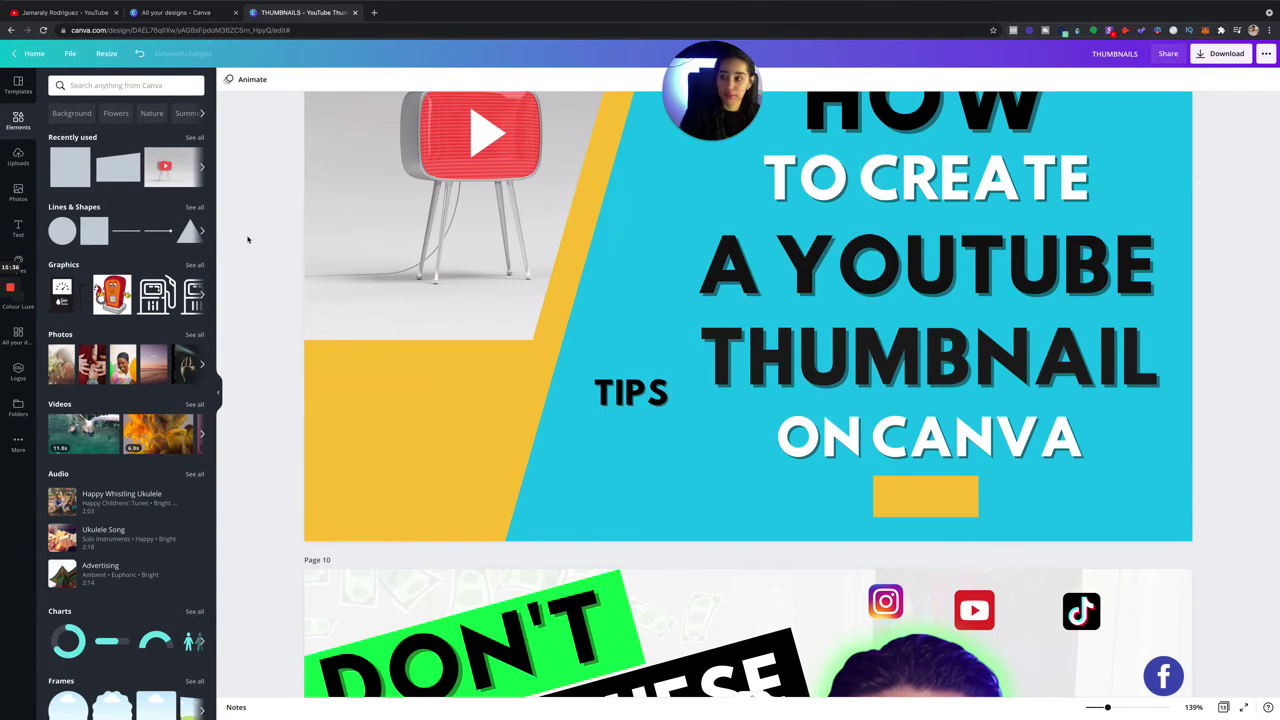
key(ctrl+z)
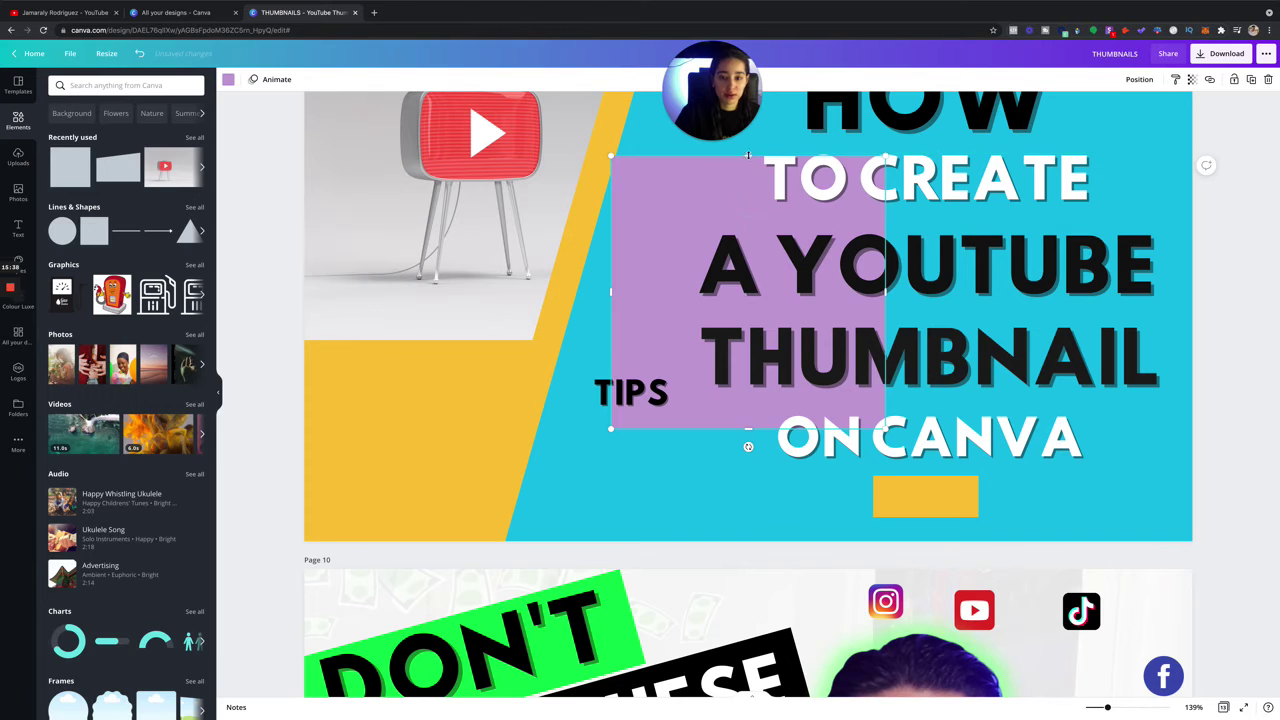
drag(748, 155, 768, 380)
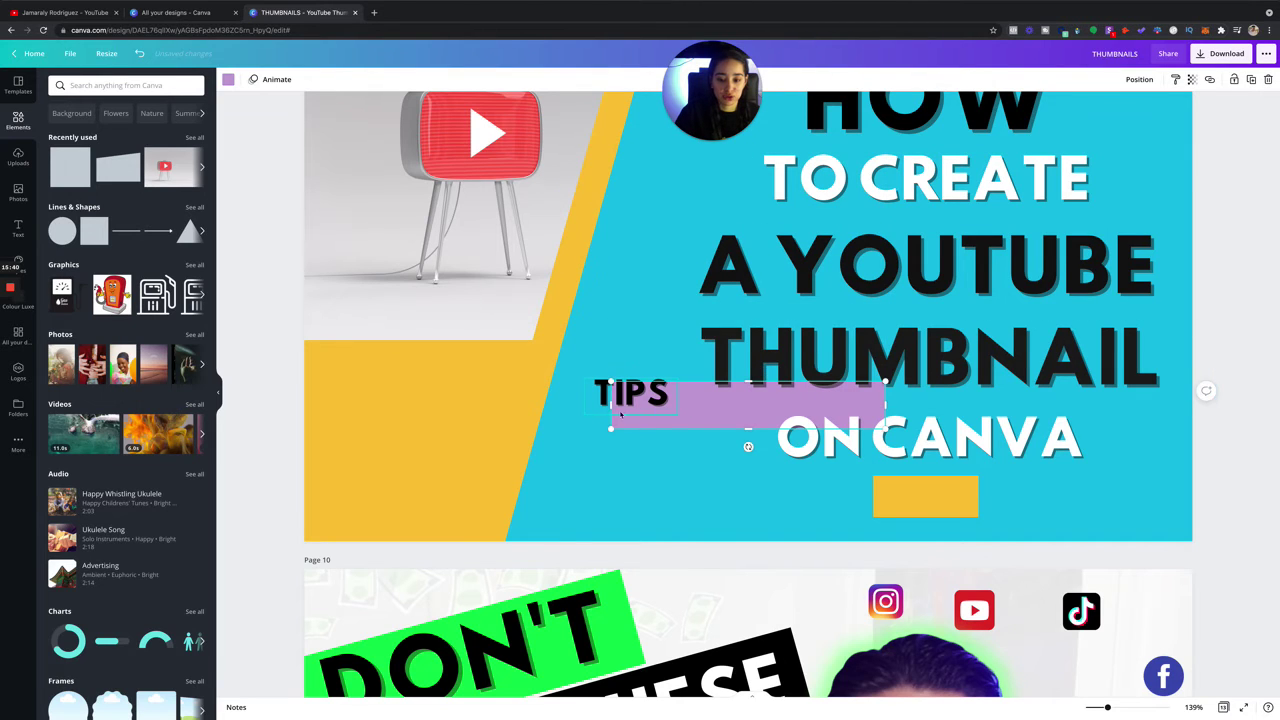
drag(620, 413, 714, 423)
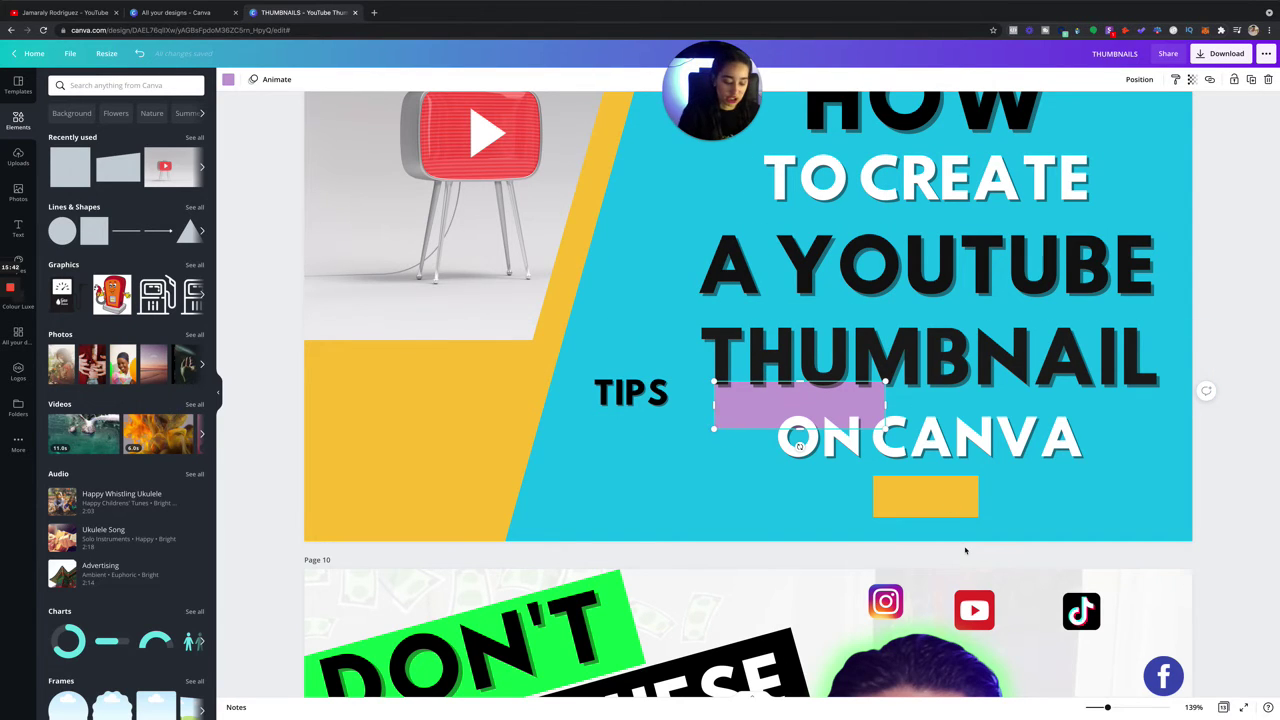
key(Delete)
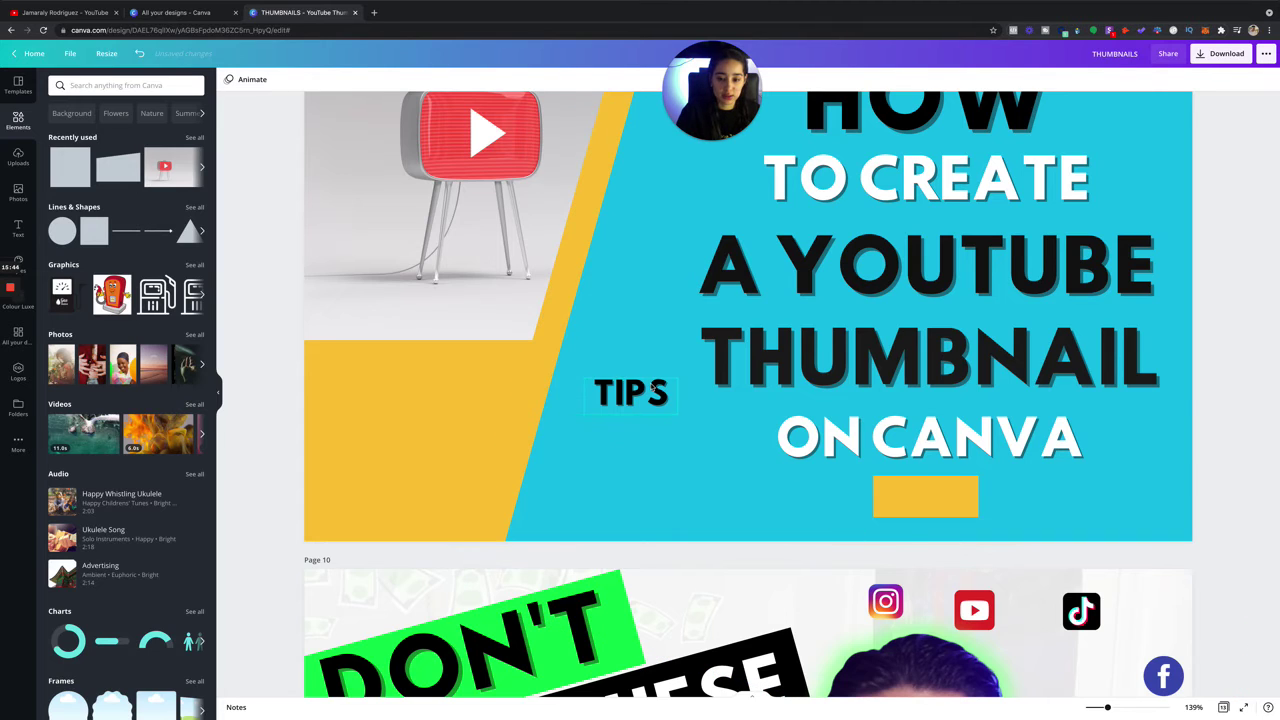
Place the "TIPS" text centred on the yellow rectangle below "ON CANVA".
drag(652, 388, 945, 487)
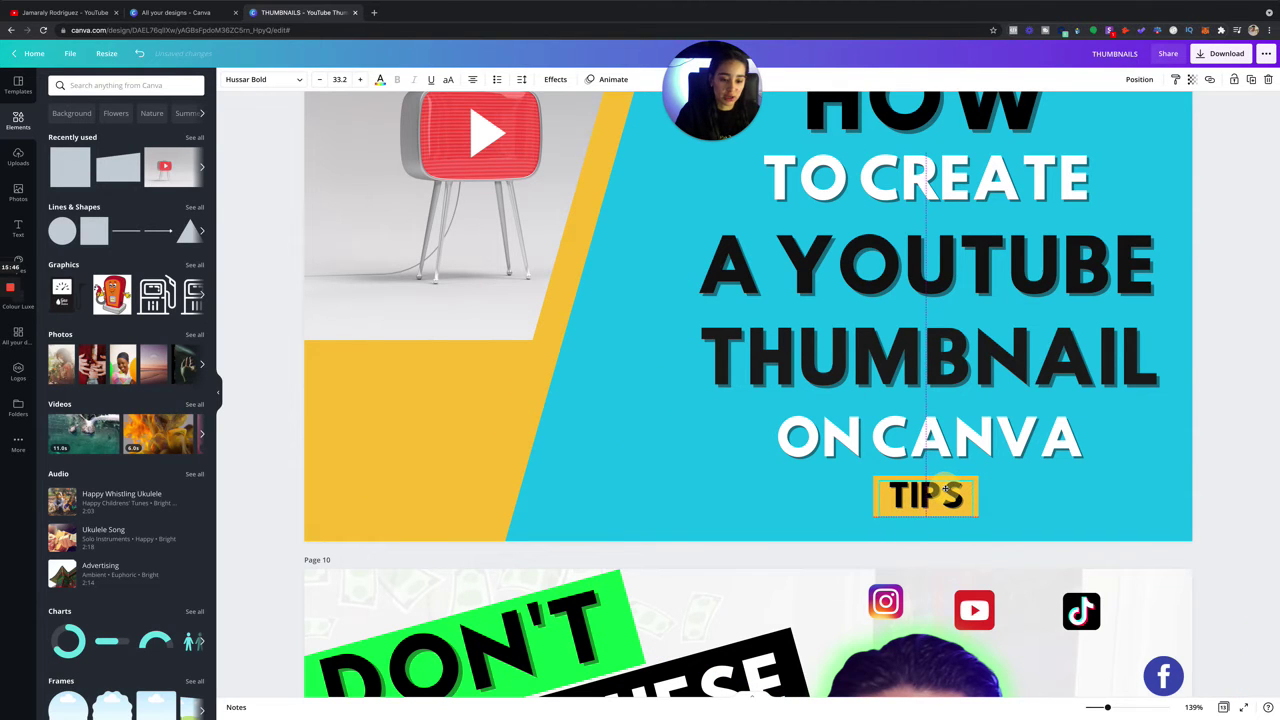
click(1235, 228)
scroll(1235, 240, up, 3)
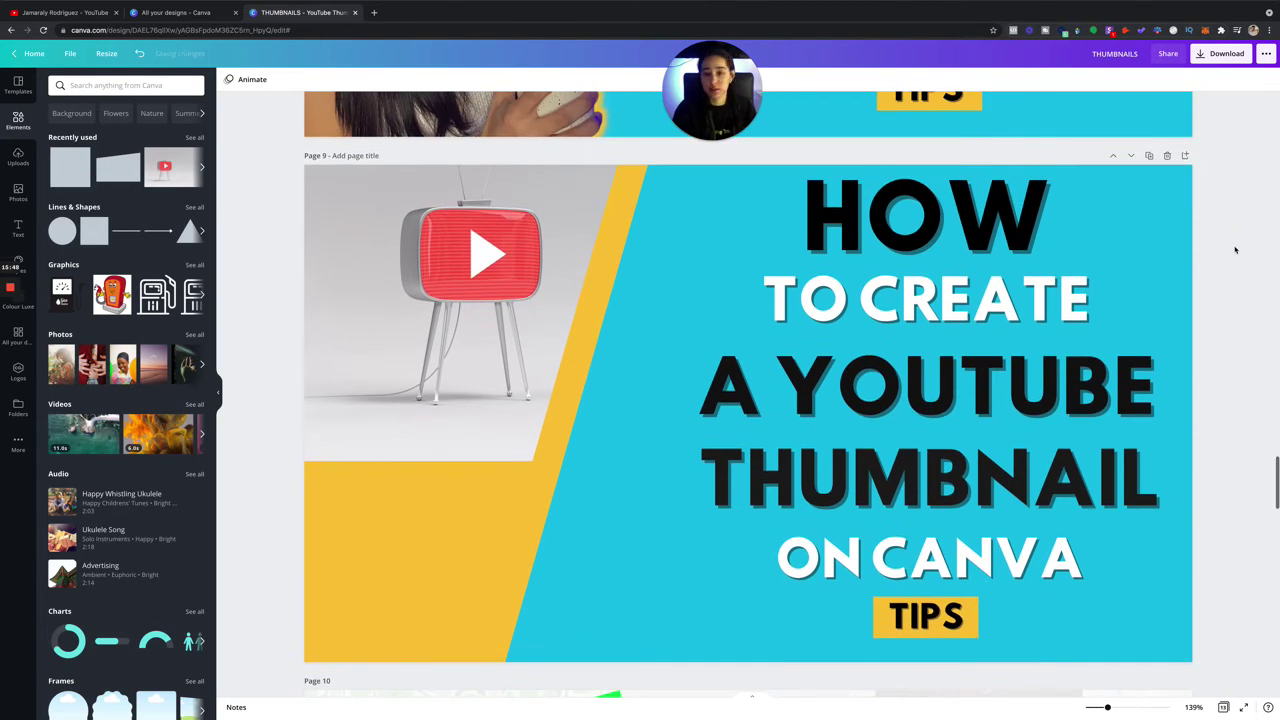
Replace the word "TIPS" on the yellow rectangle with "DEMONSTRATION".
click(930, 612)
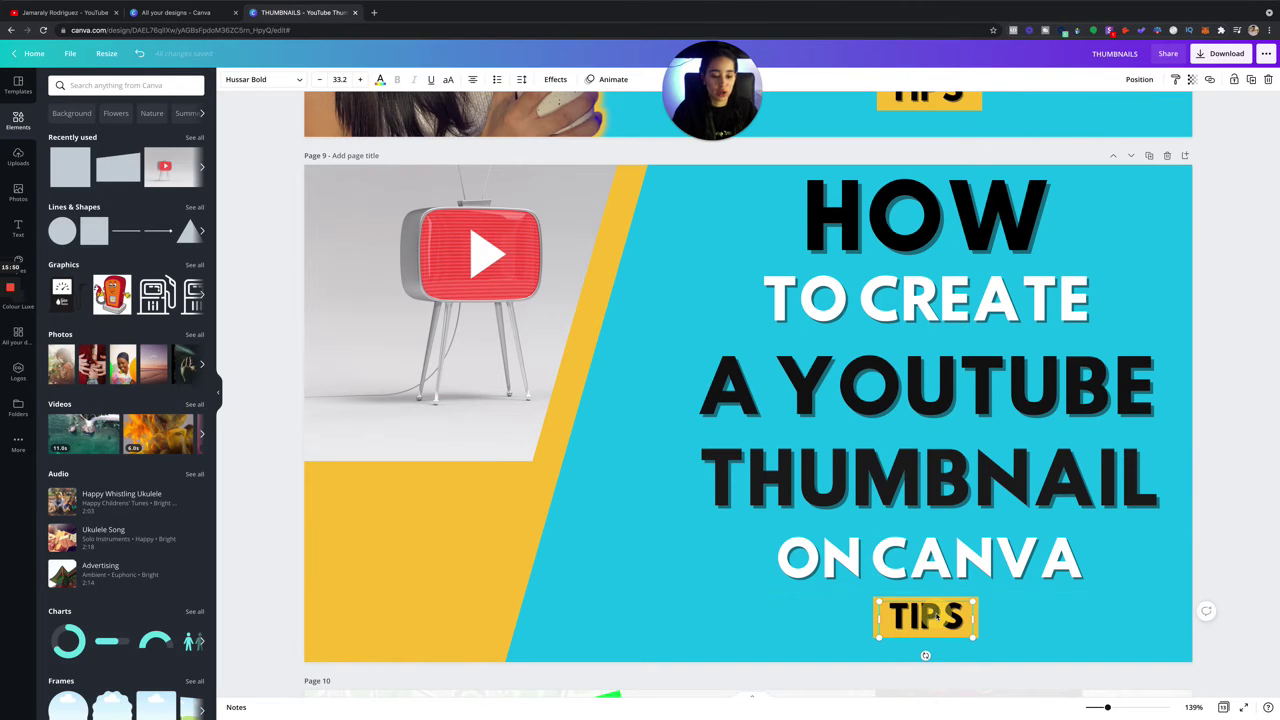
double_click(934, 613)
text(DEMO)
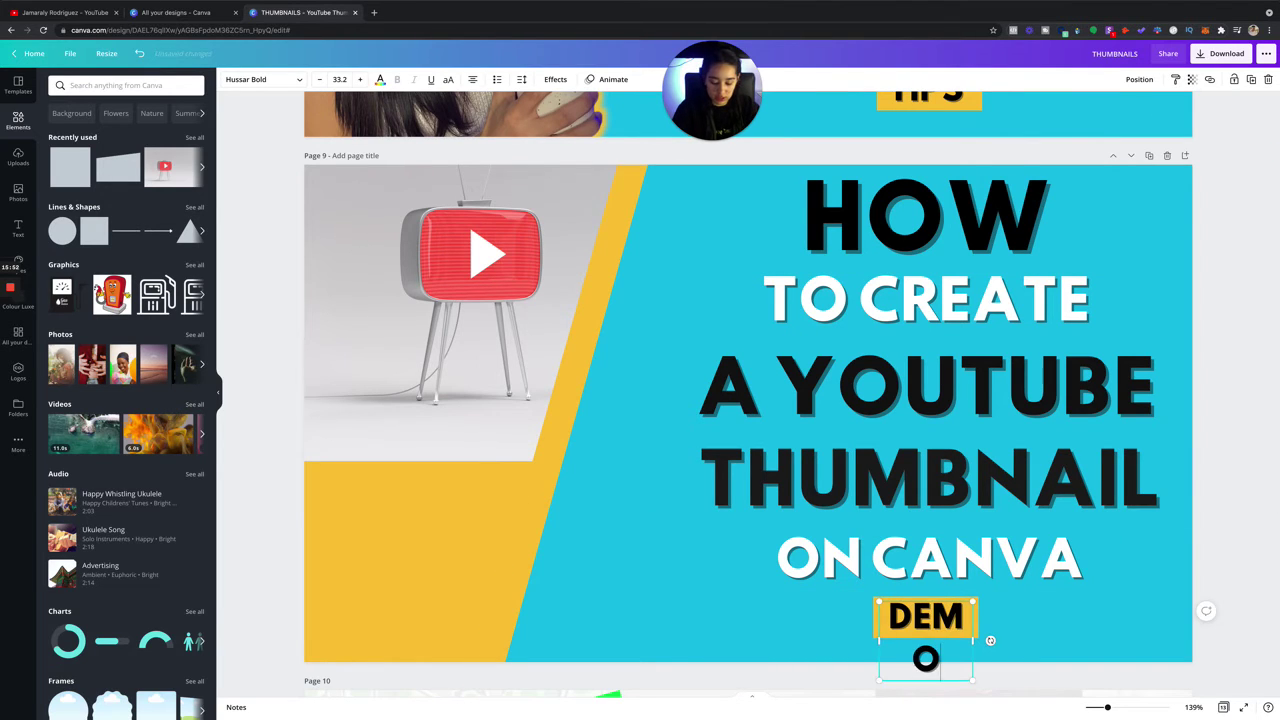
text(NSTRAT)
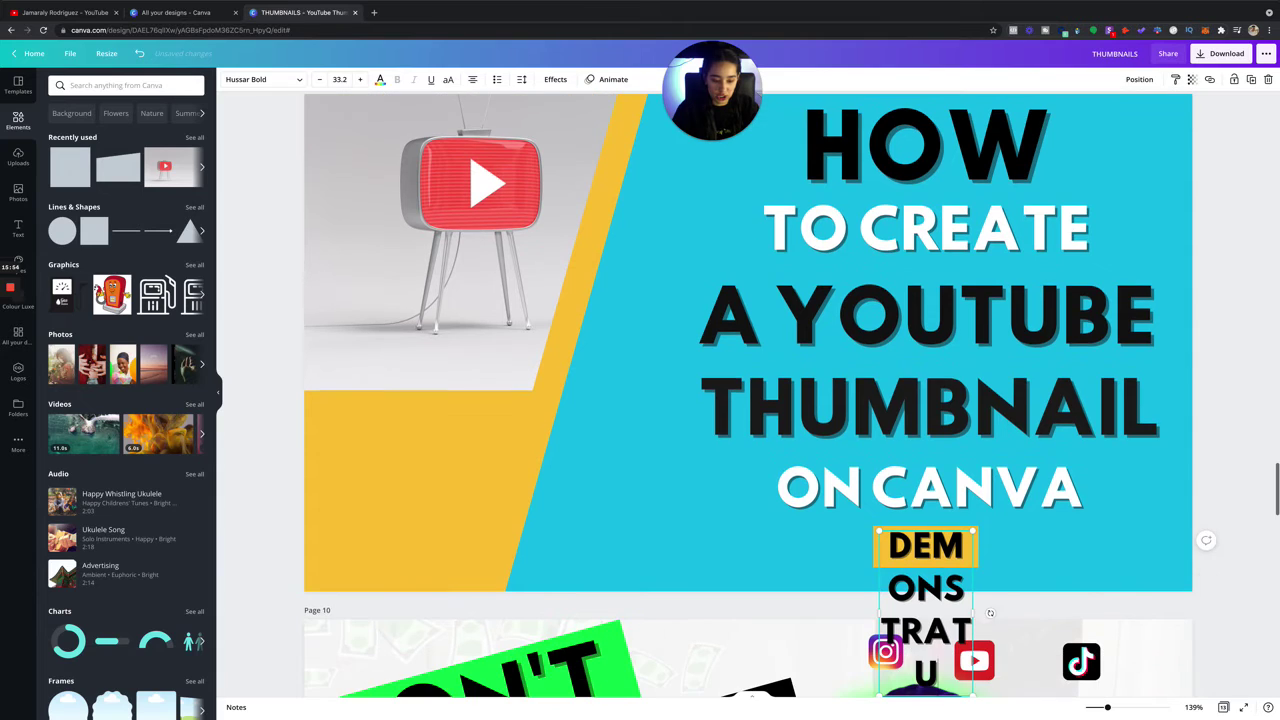
text(ION)
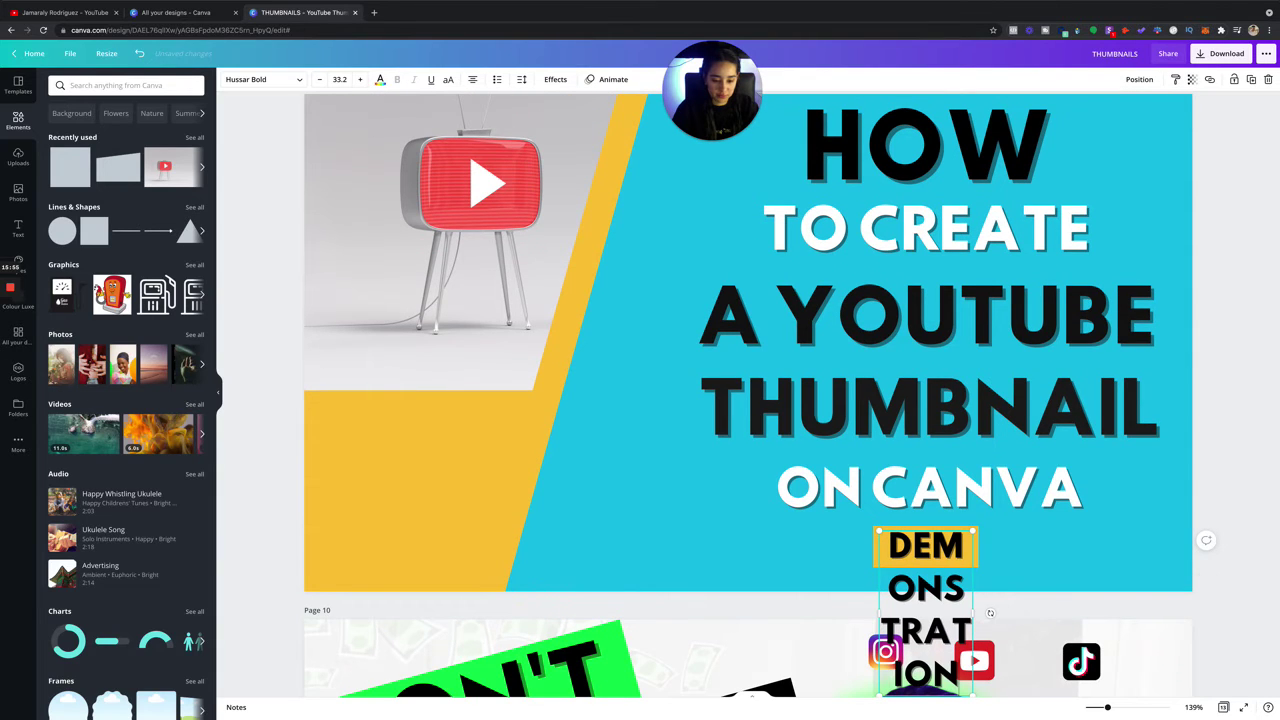
Widen the yellow rectangle and the "DEMONSTRATION" text box so the word fits on one line, and move the text over the rectangle.
click(774, 534)
click(950, 548)
drag(876, 548, 780, 550)
click(922, 551)
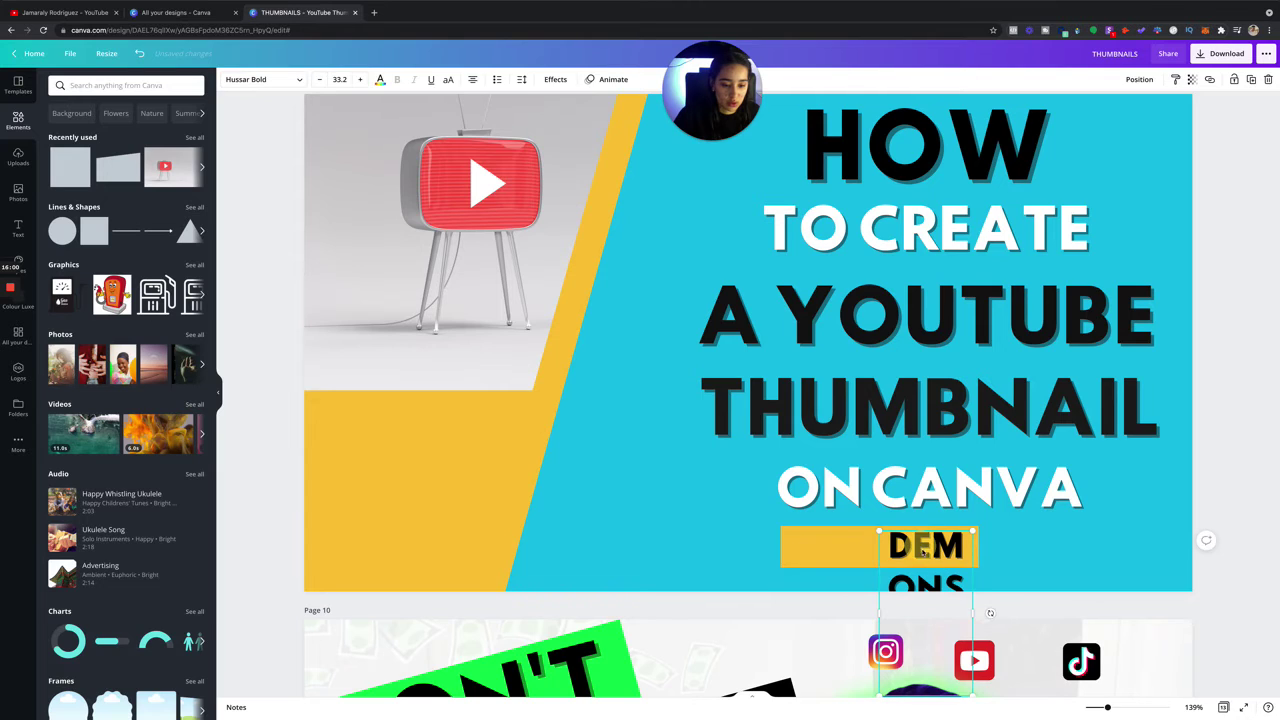
drag(973, 606, 1167, 537)
click(838, 553)
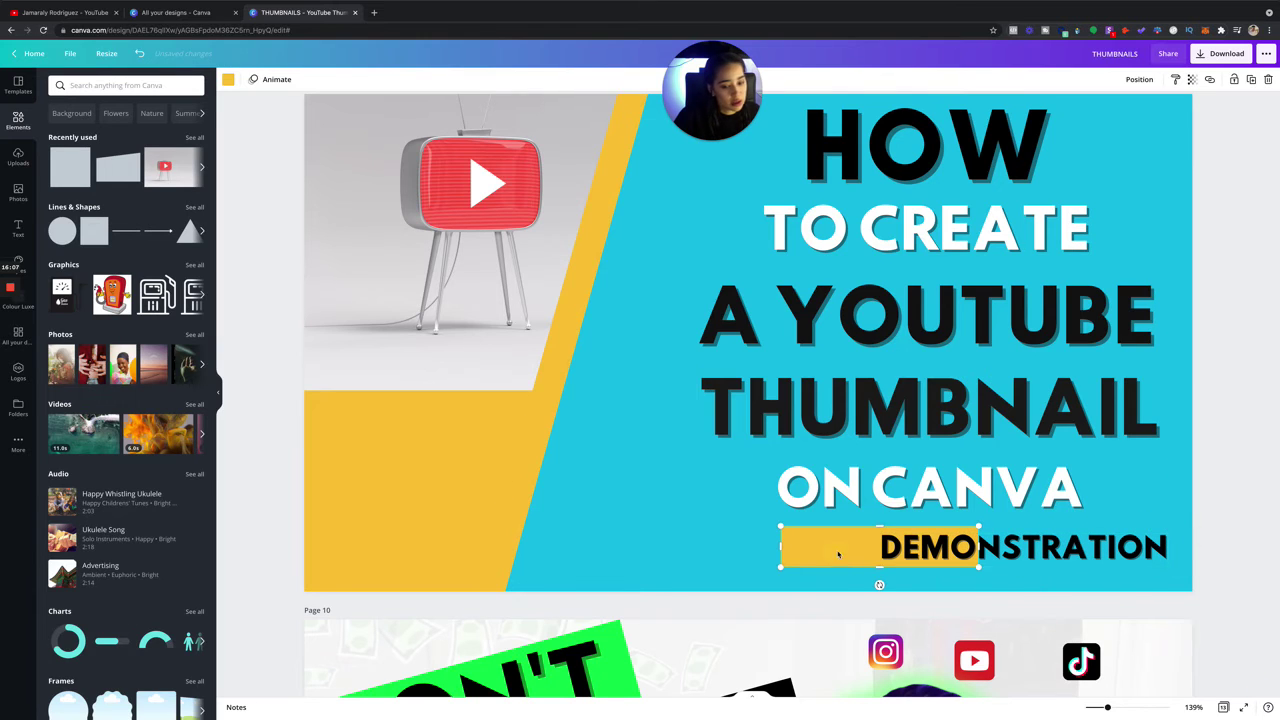
drag(988, 556, 1099, 550)
mouse_move(837, 549)
mouse_down()
mouse_move(851, 545)
mouse_move(840, 545)
mouse_up()
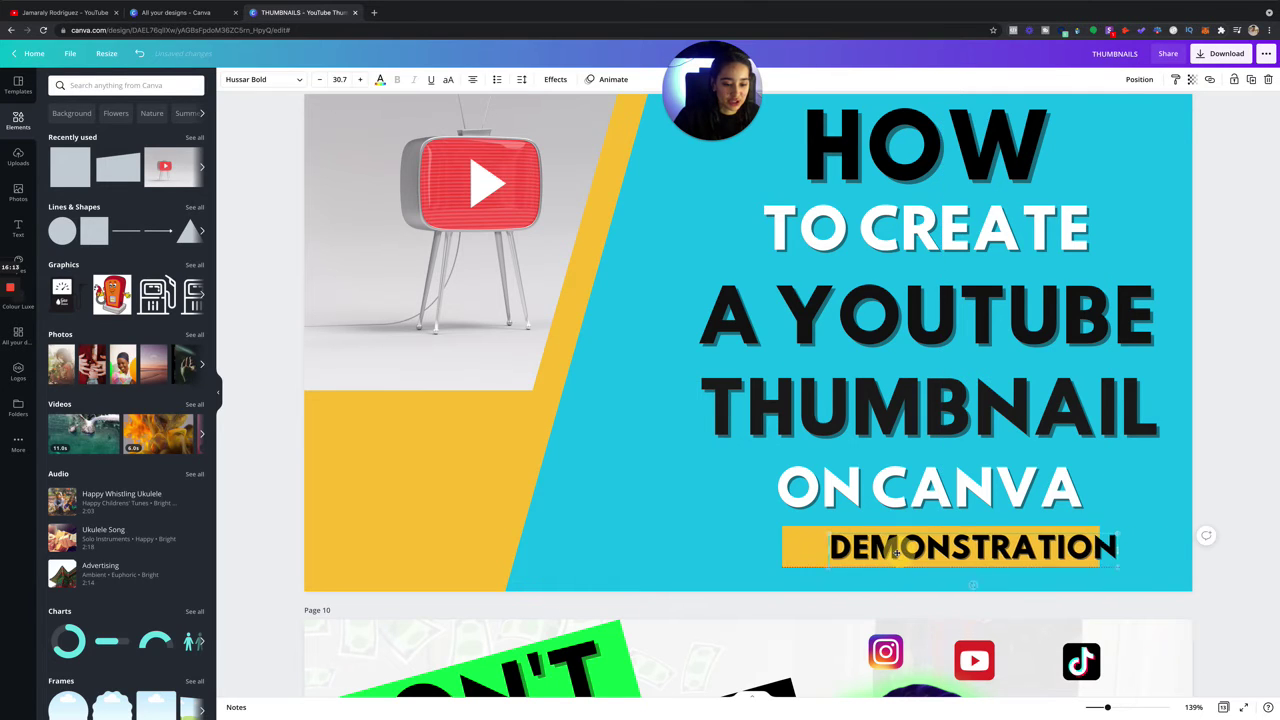
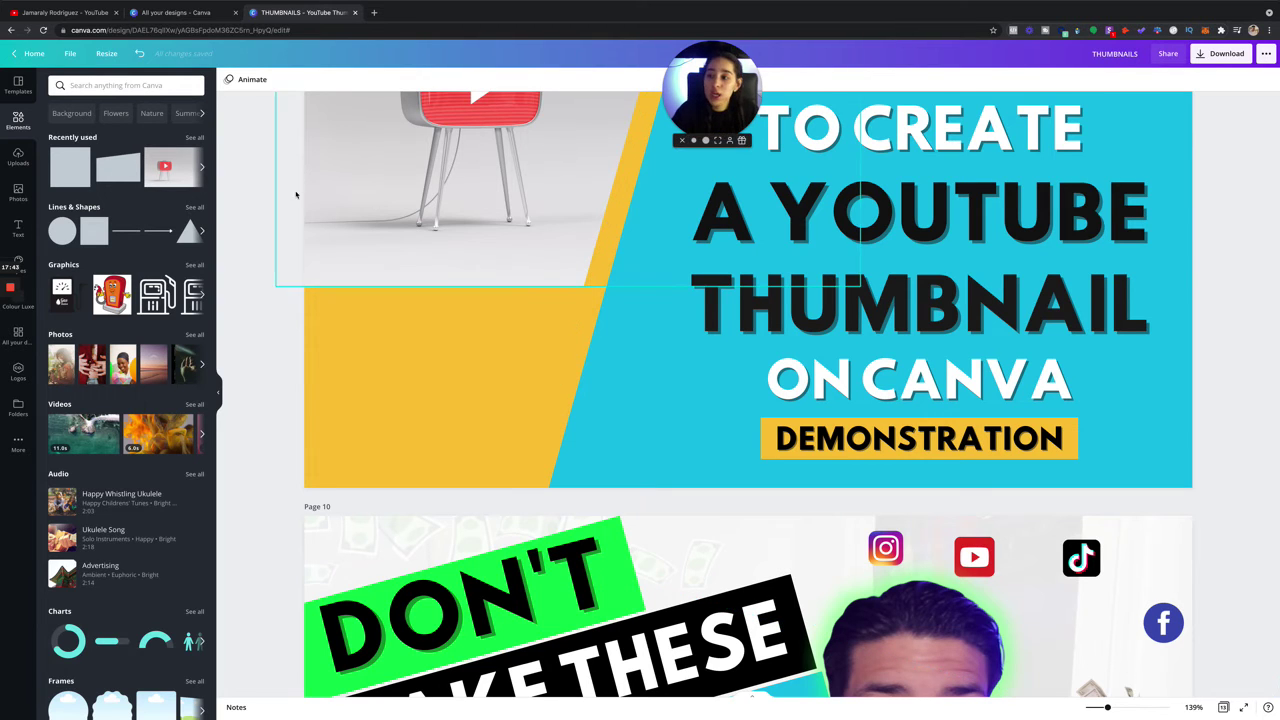
Browse the uploaded images and add the photo of the woman in a white top with both palms raised to page 9.
click(22, 160)
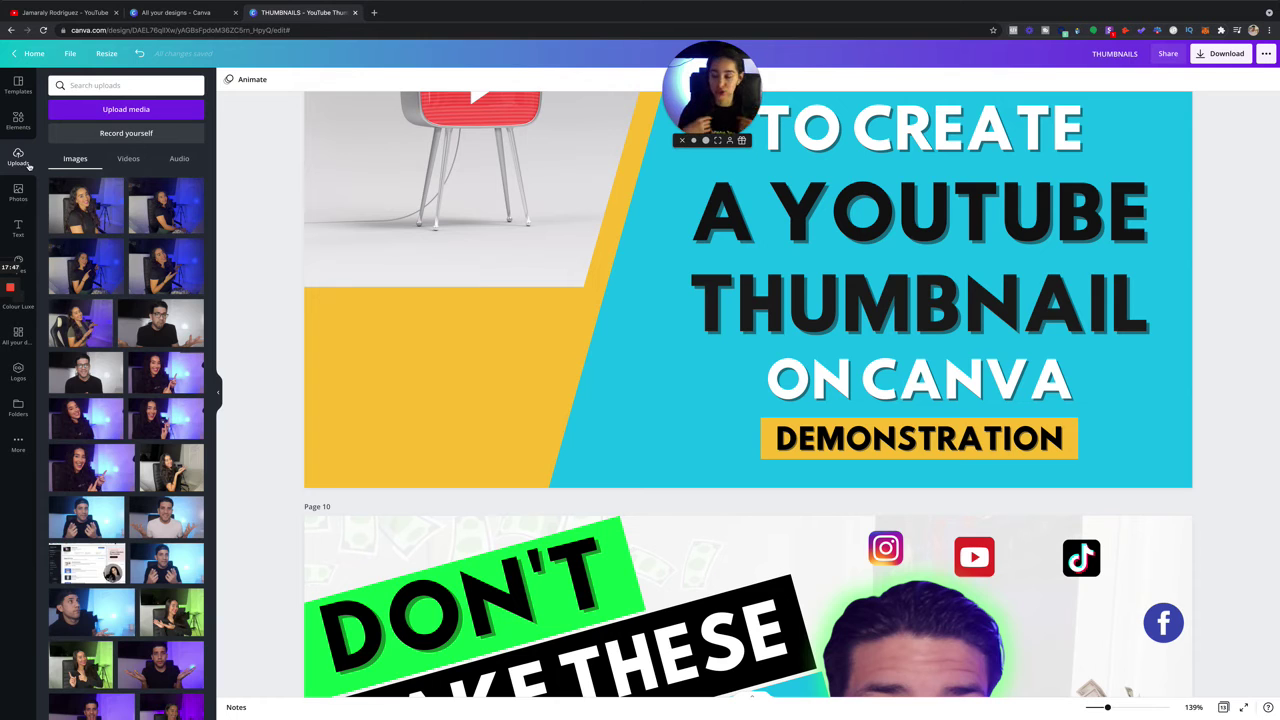
scroll(301, 210, up, 5)
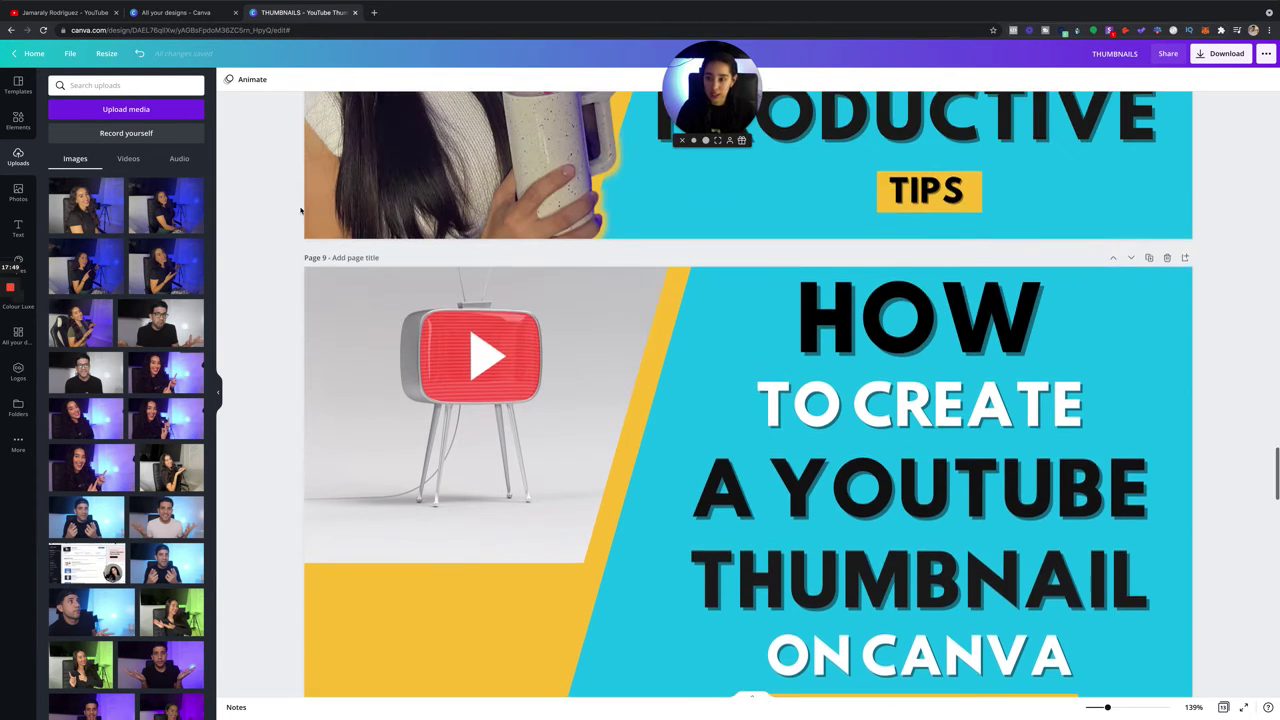
scroll(300, 210, down, 5)
scroll(300, 210, up, 2)
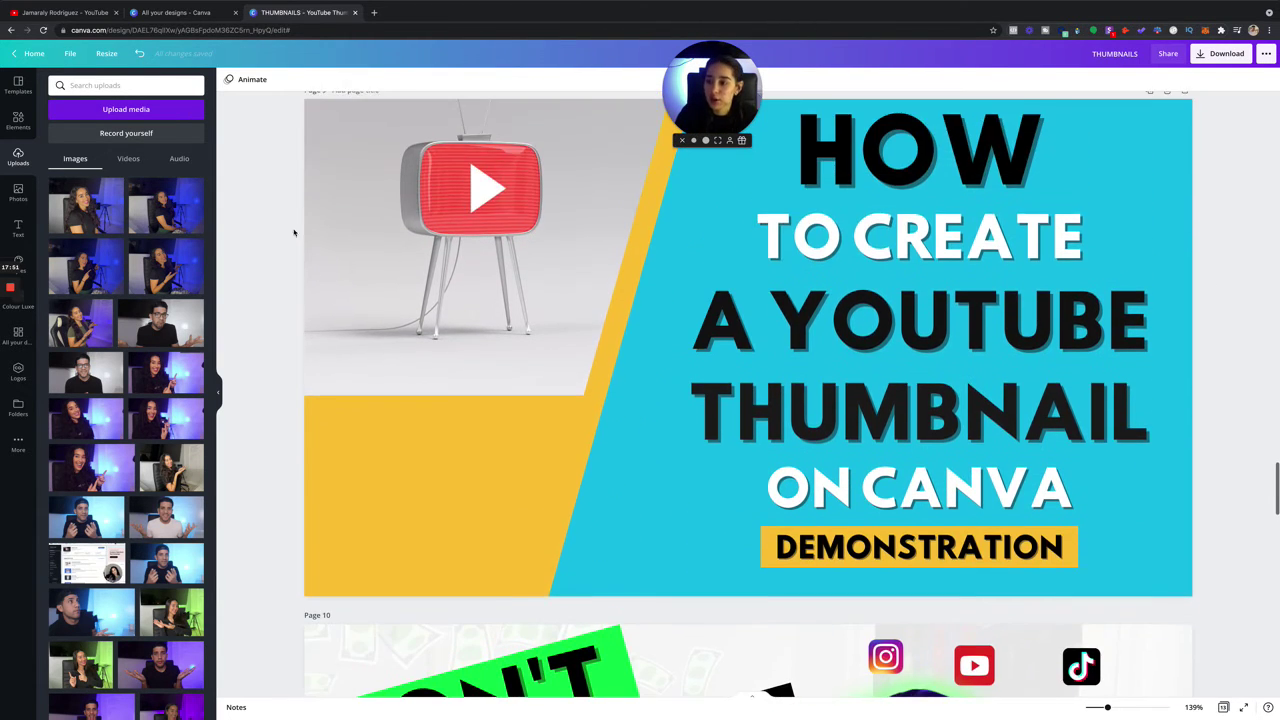
scroll(138, 440, down, 5)
scroll(138, 440, down, 2)
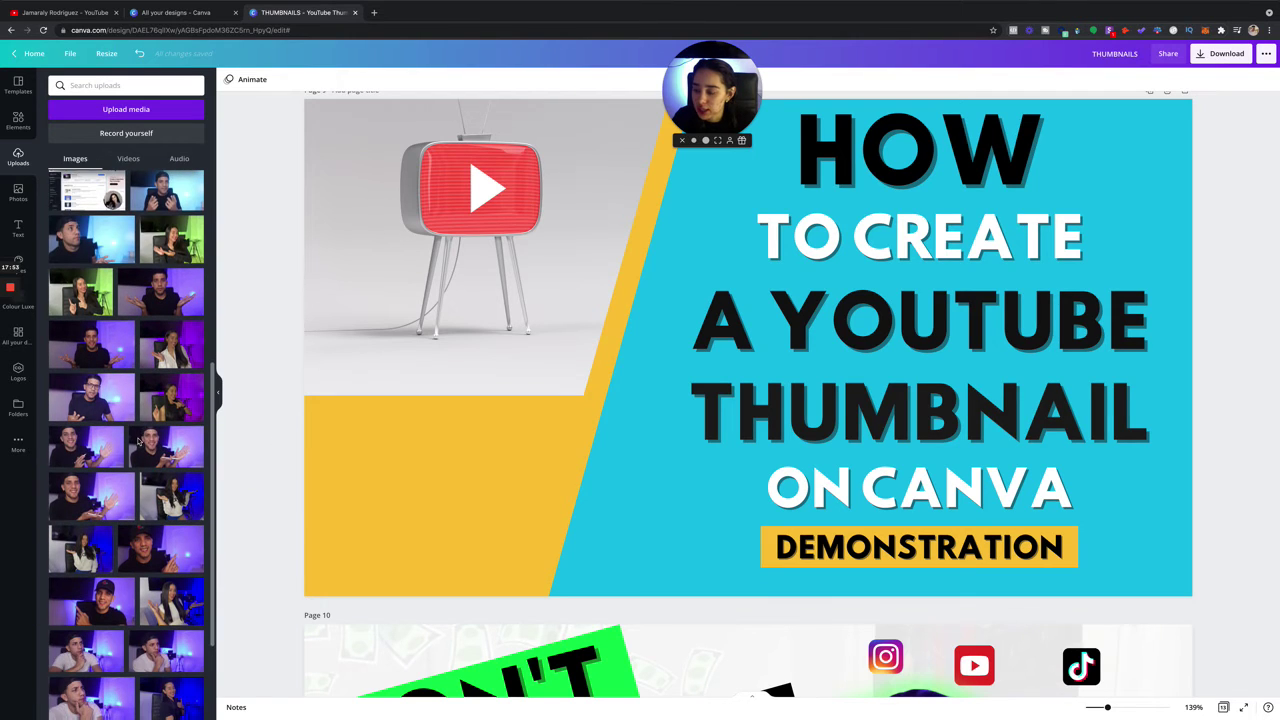
scroll(138, 440, down, 2)
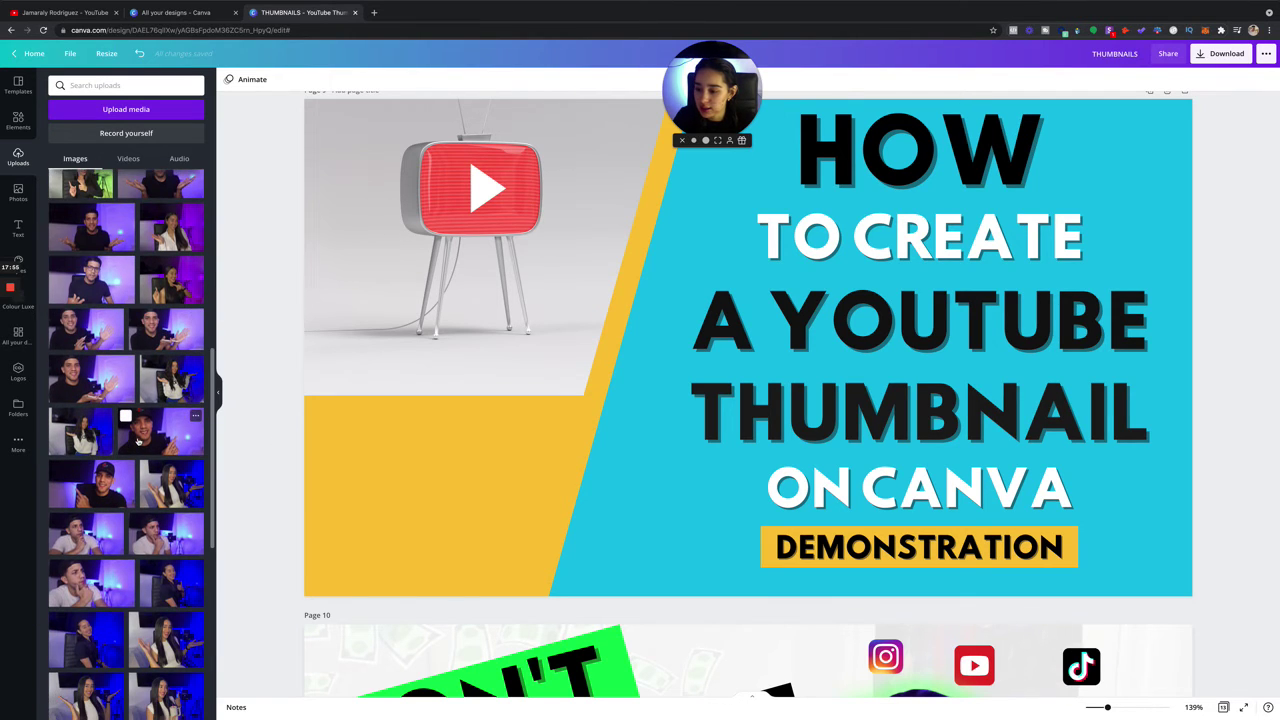
scroll(138, 440, down, 5)
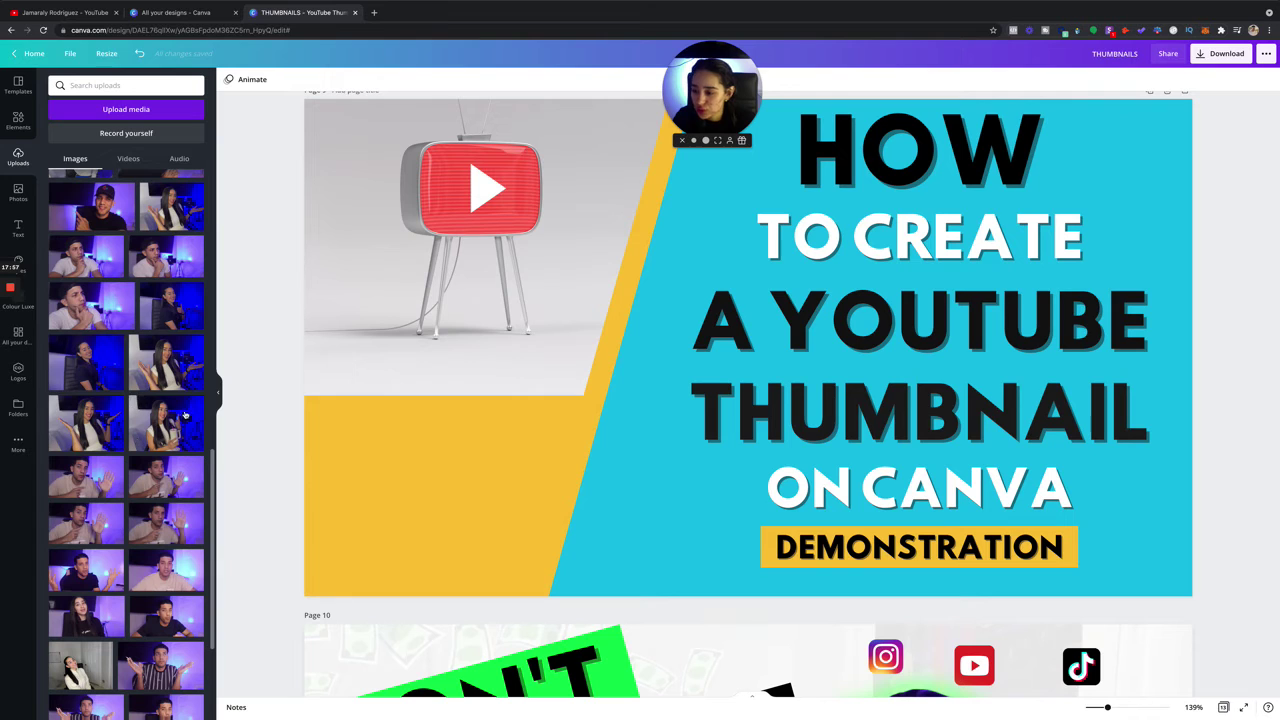
scroll(152, 412, down, 1)
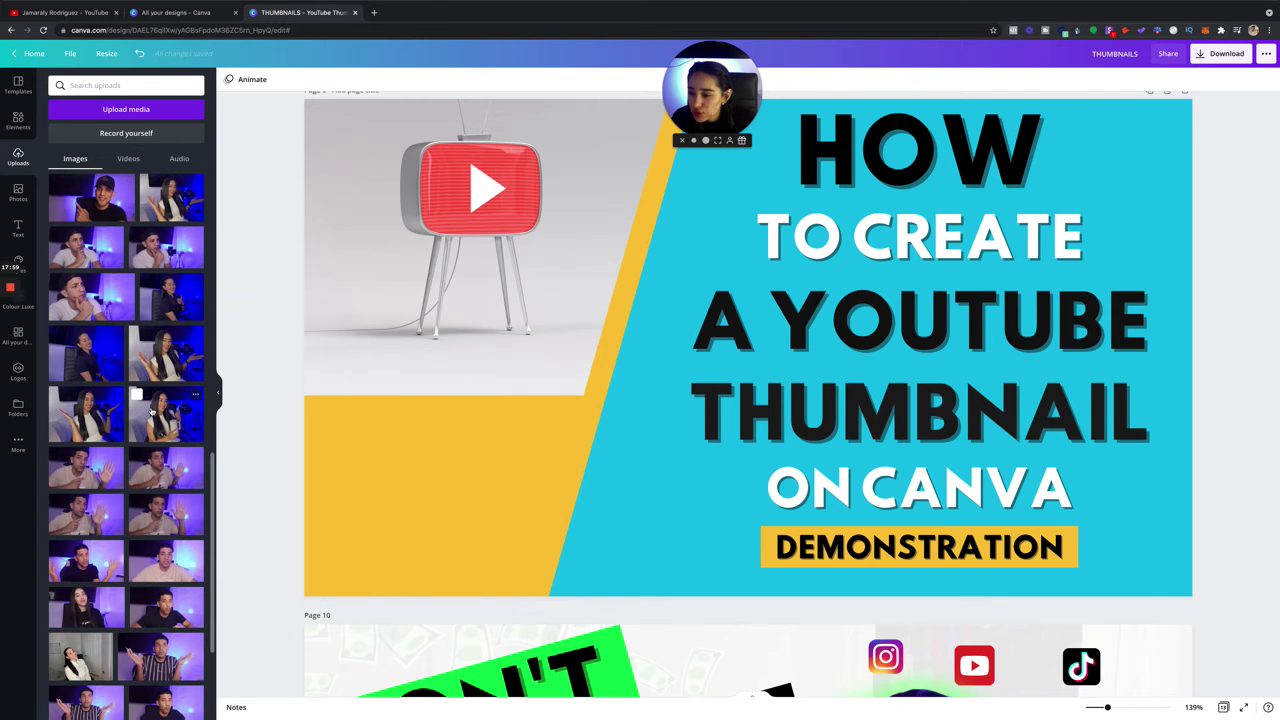
scroll(170, 412, up, 10)
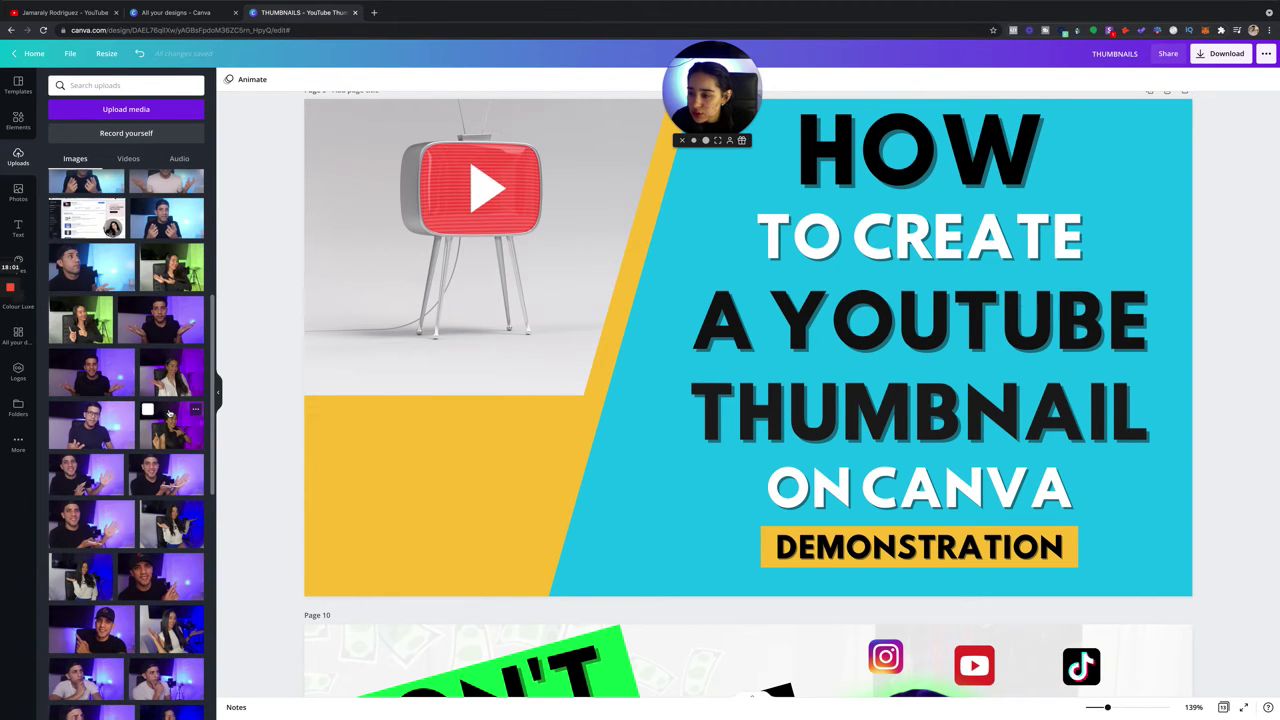
scroll(170, 412, up, 5)
click(88, 420)
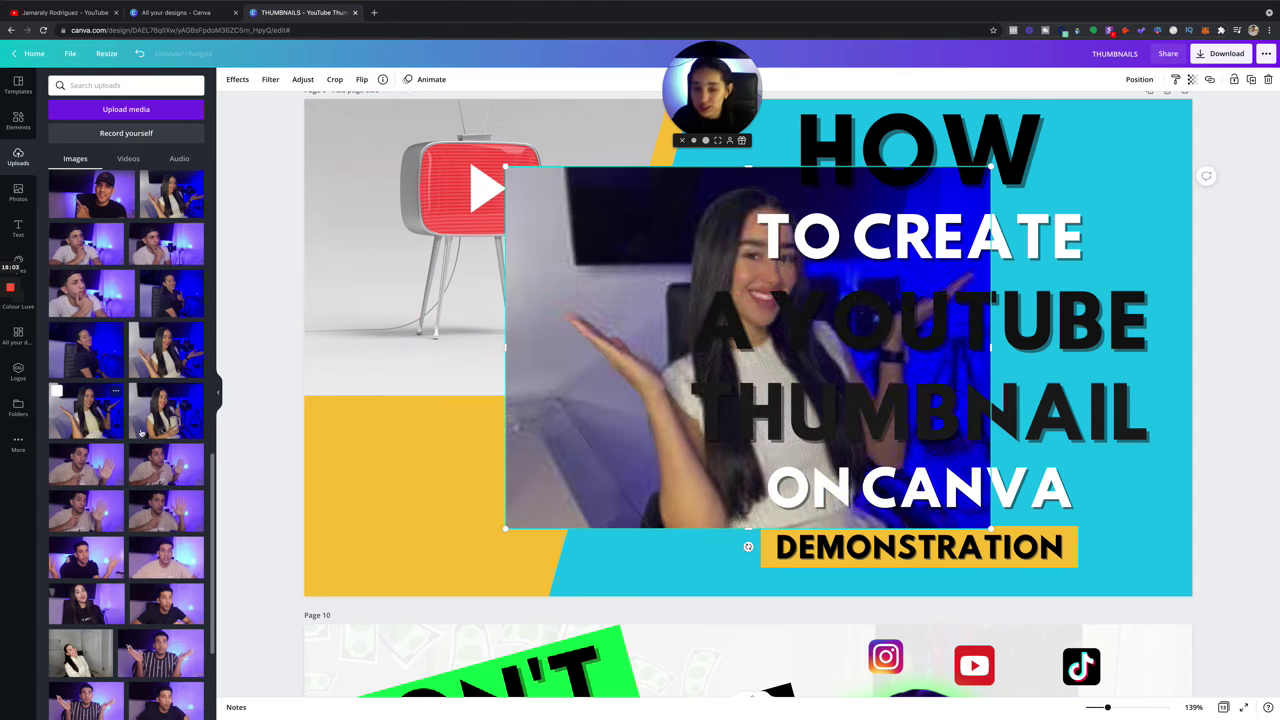
Move the woman's photo to the left side of page 9, partly past the page's left edge.
drag(606, 468, 412, 465)
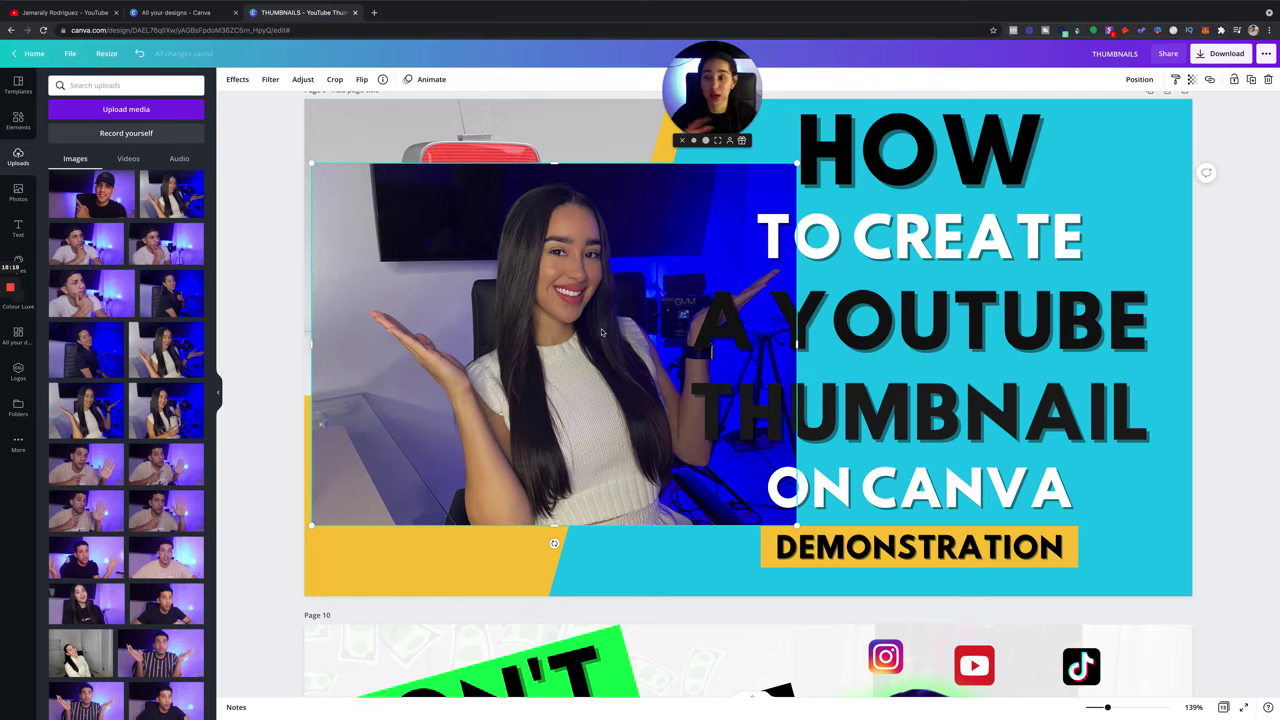
scroll(602, 332, down, 1)
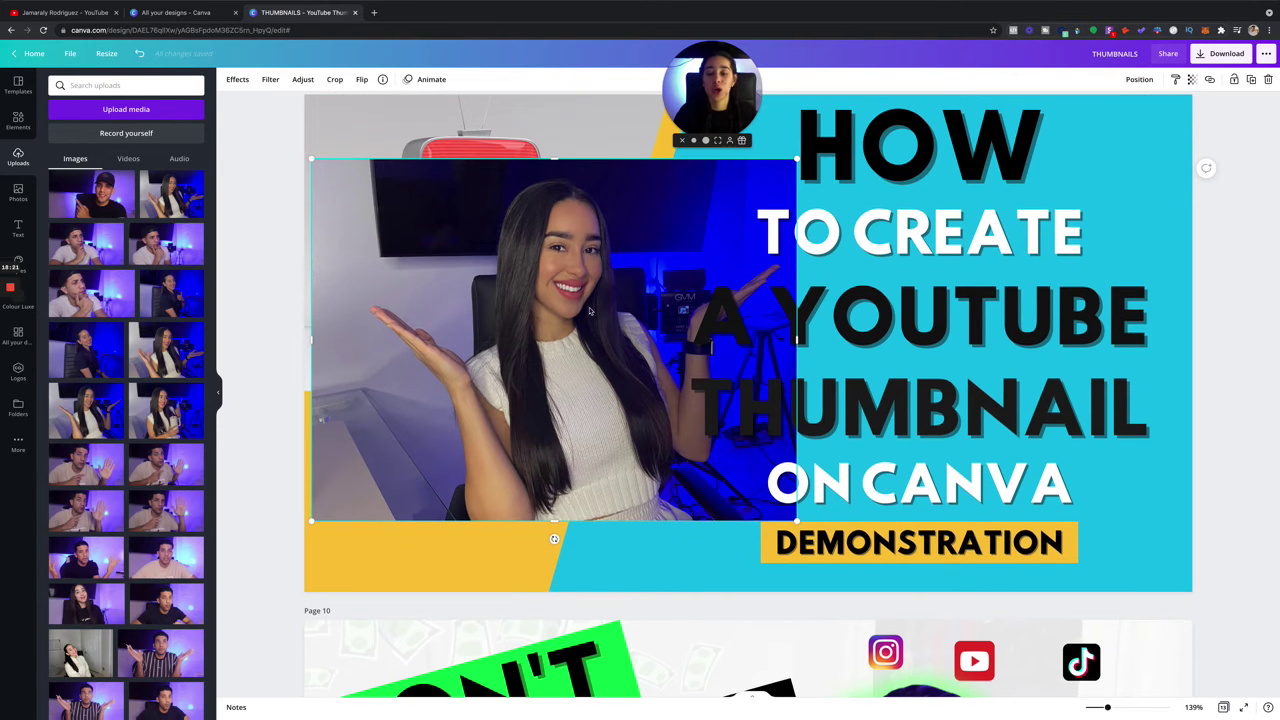
scroll(574, 256, up, 1)
drag(574, 255, 562, 253)
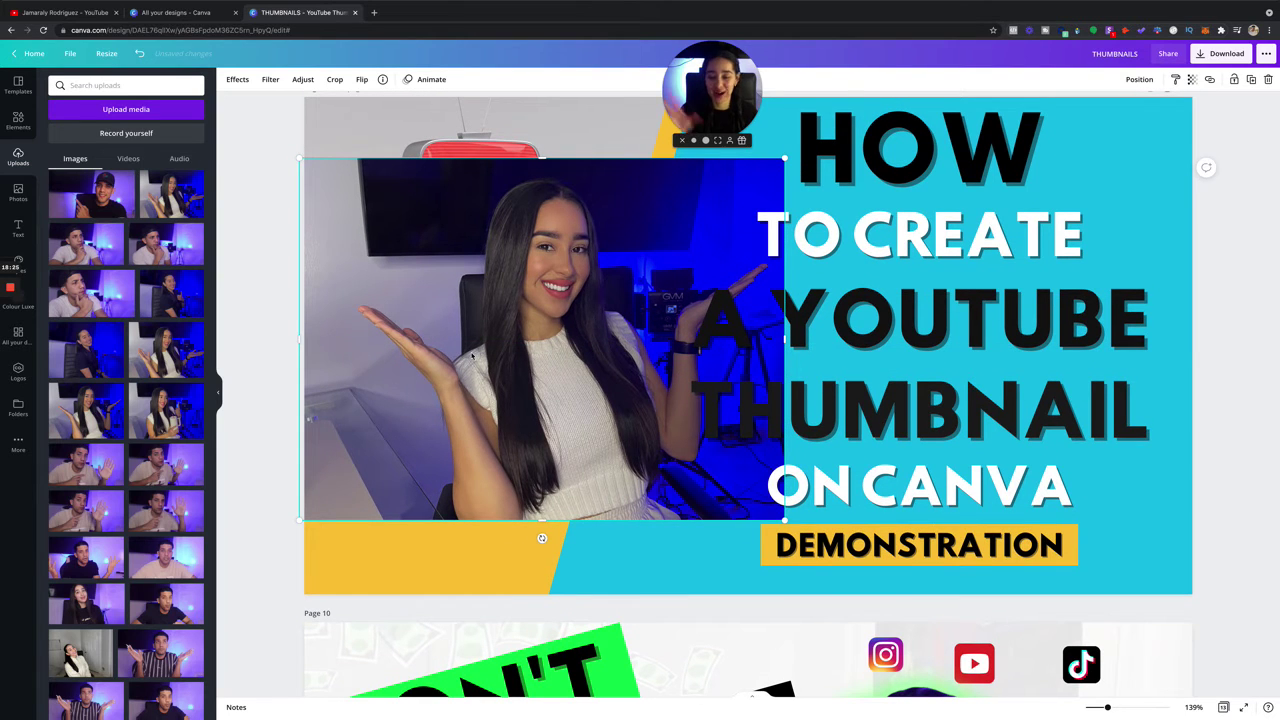
scroll(564, 310, up, 1)
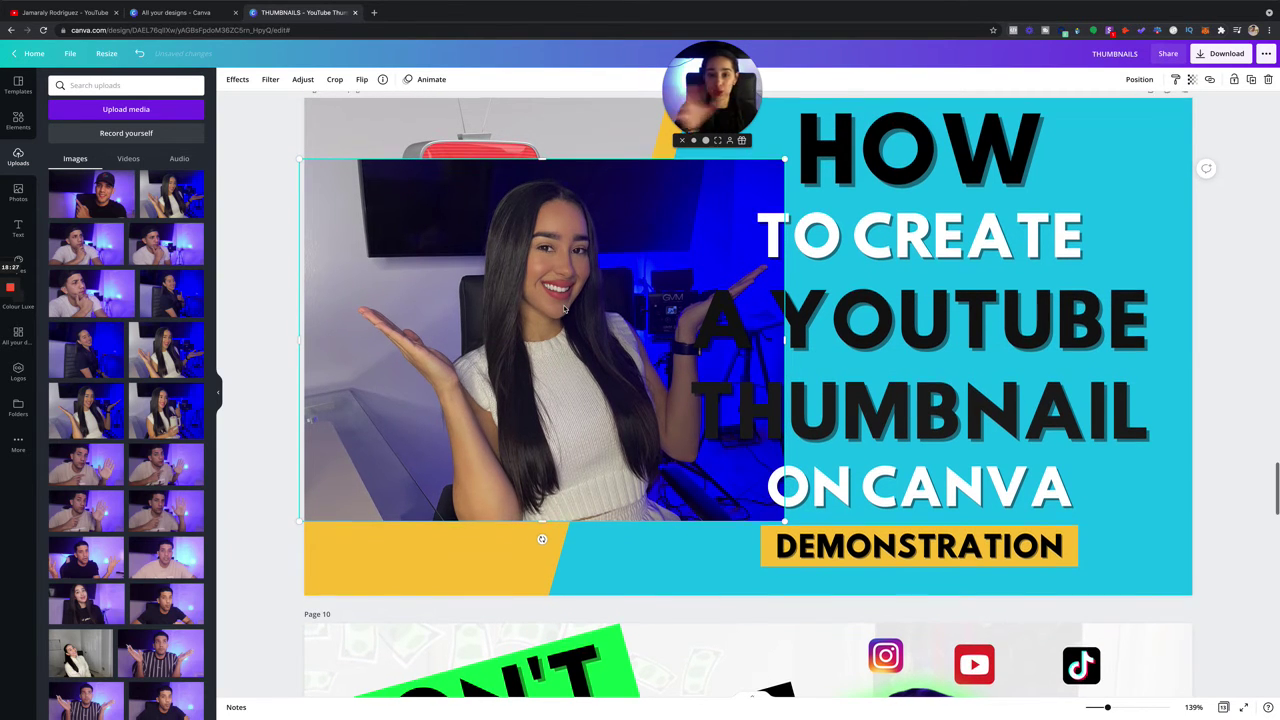
scroll(565, 310, down, 1)
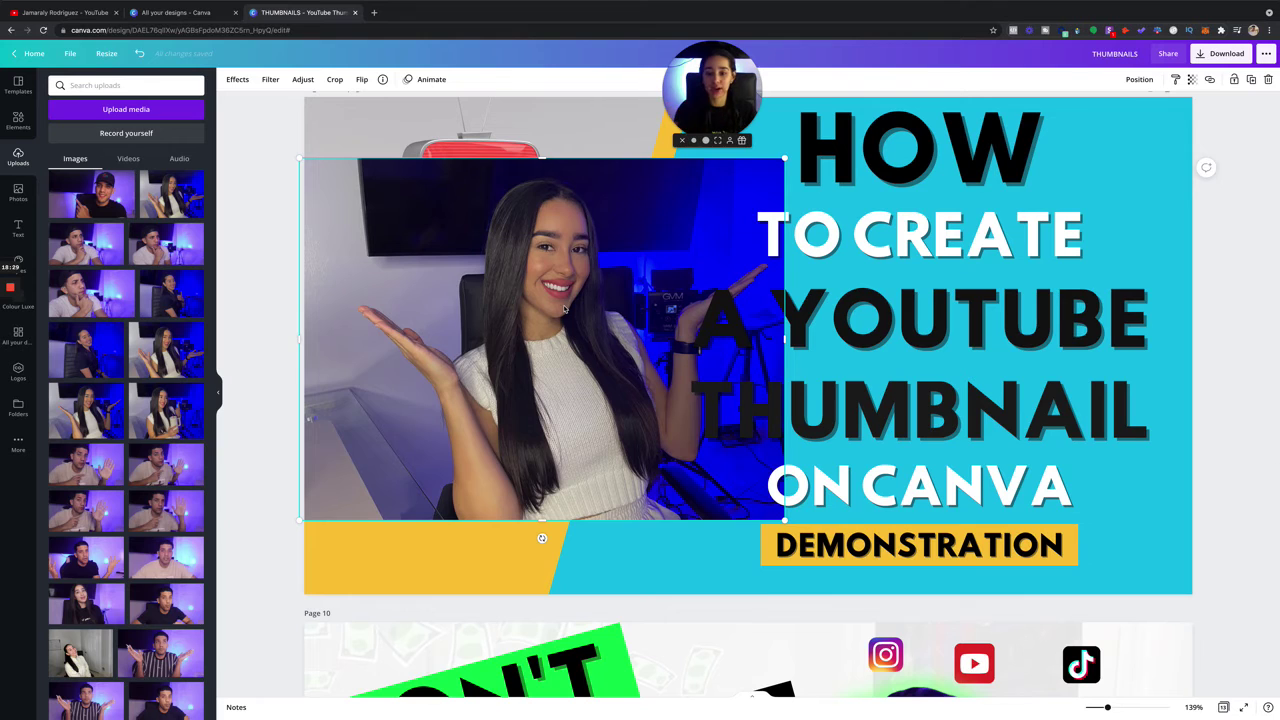
drag(585, 310, 543, 308)
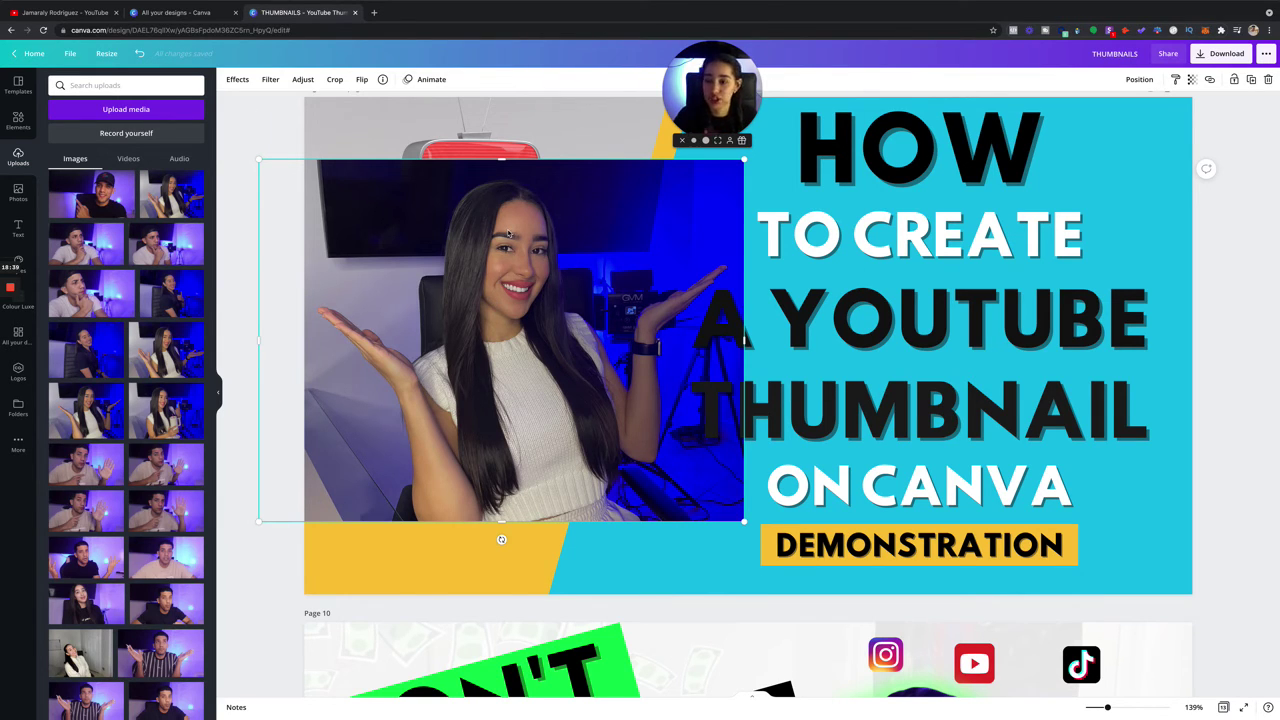
Remove the background from the woman's photo with Background Remover and shift the cutout further left.
click(238, 80)
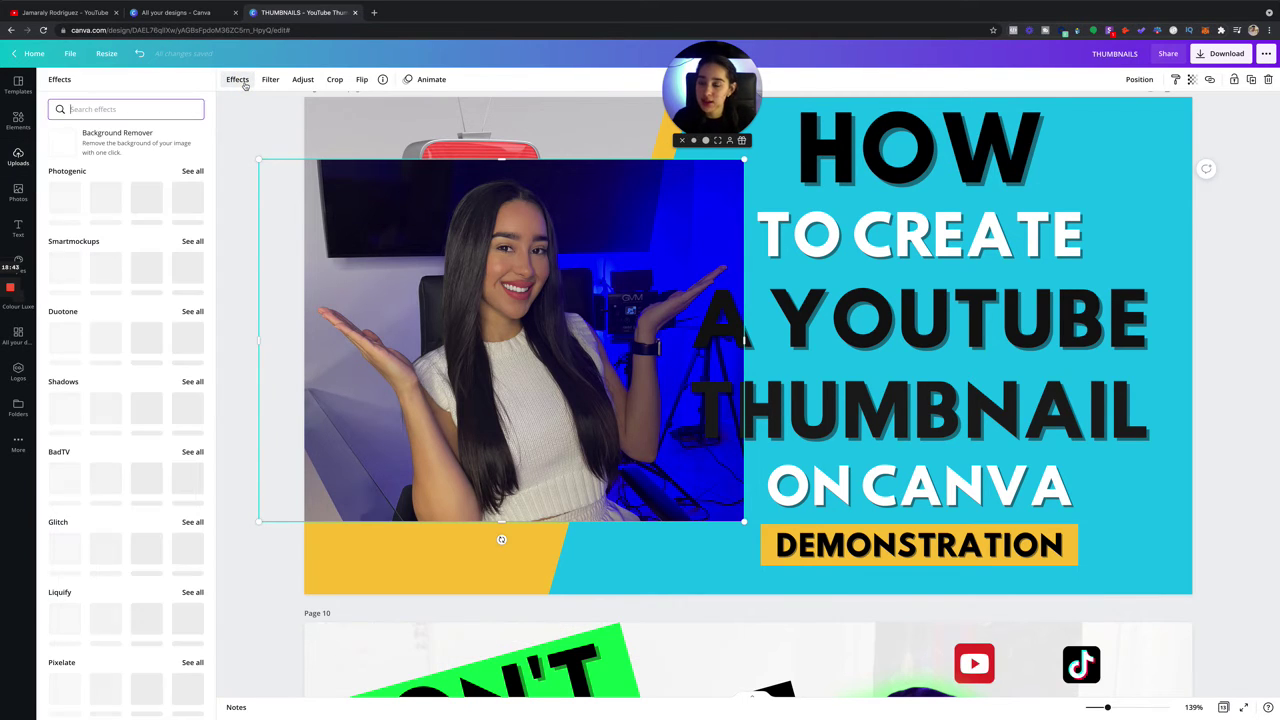
click(90, 143)
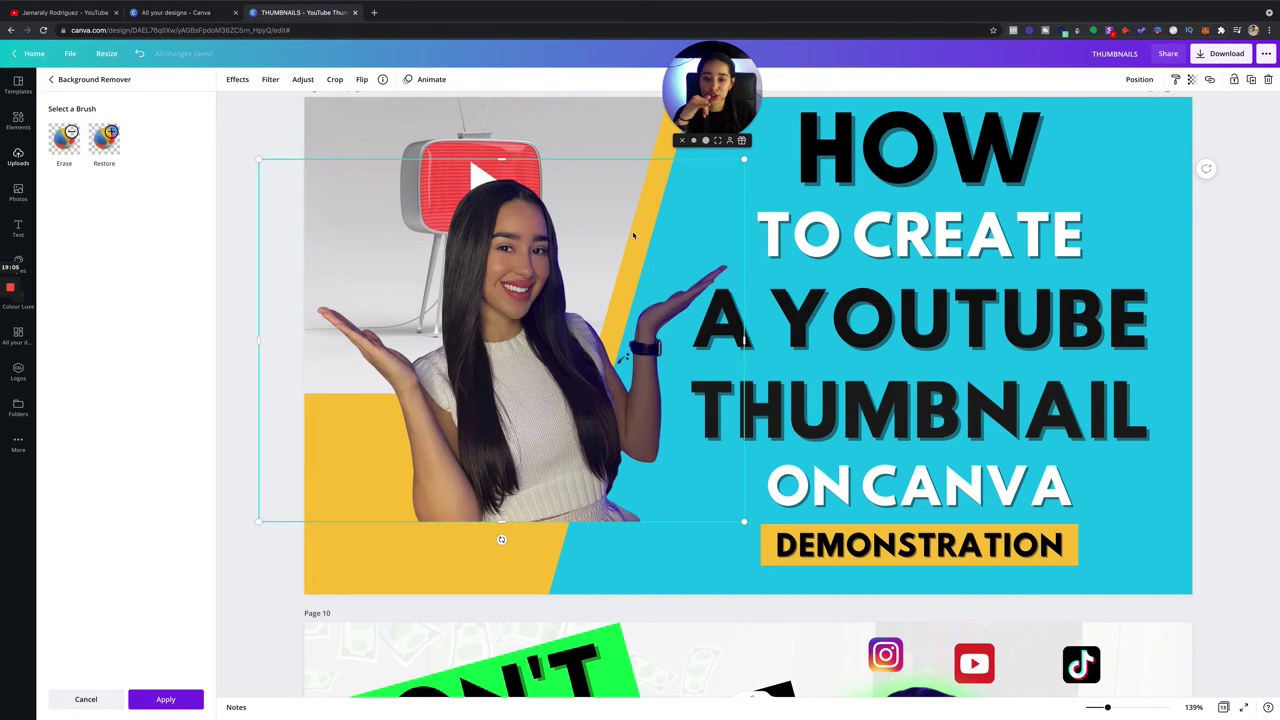
drag(555, 342, 510, 337)
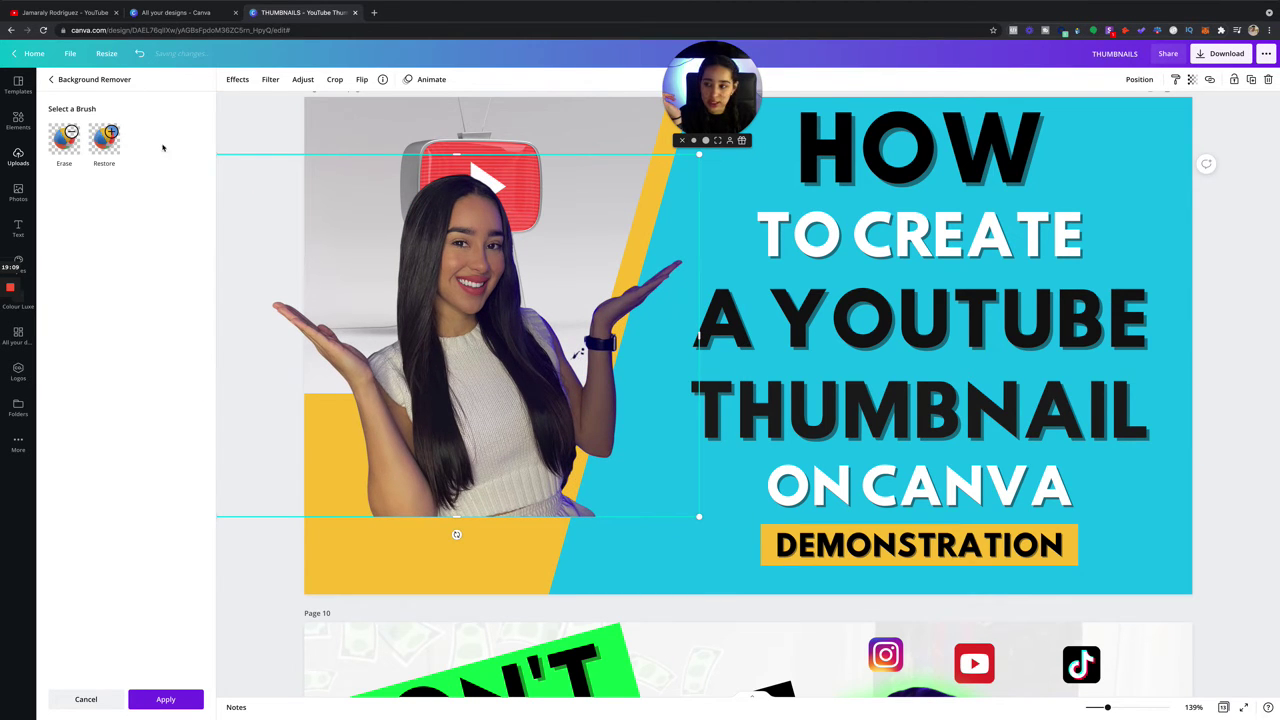
Erase the leftover background specks beside the woman's watch with a size 9 brush, with the original image shown.
click(66, 145)
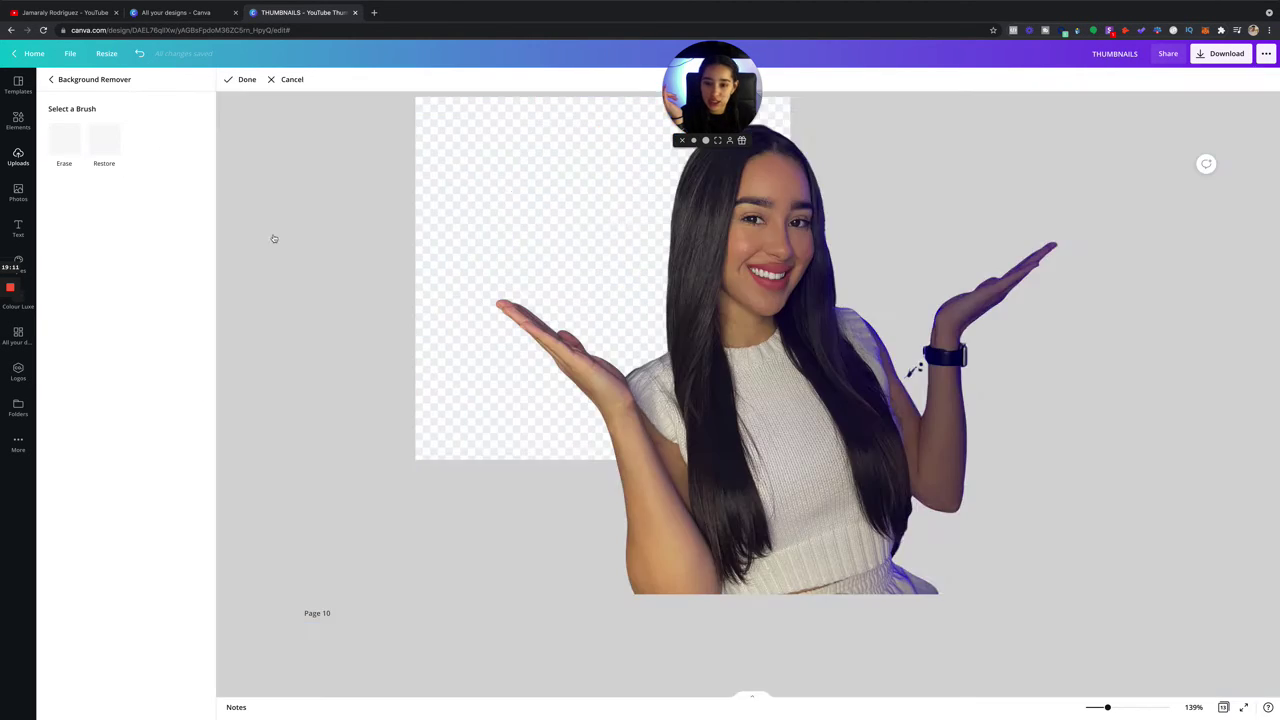
click(53, 222)
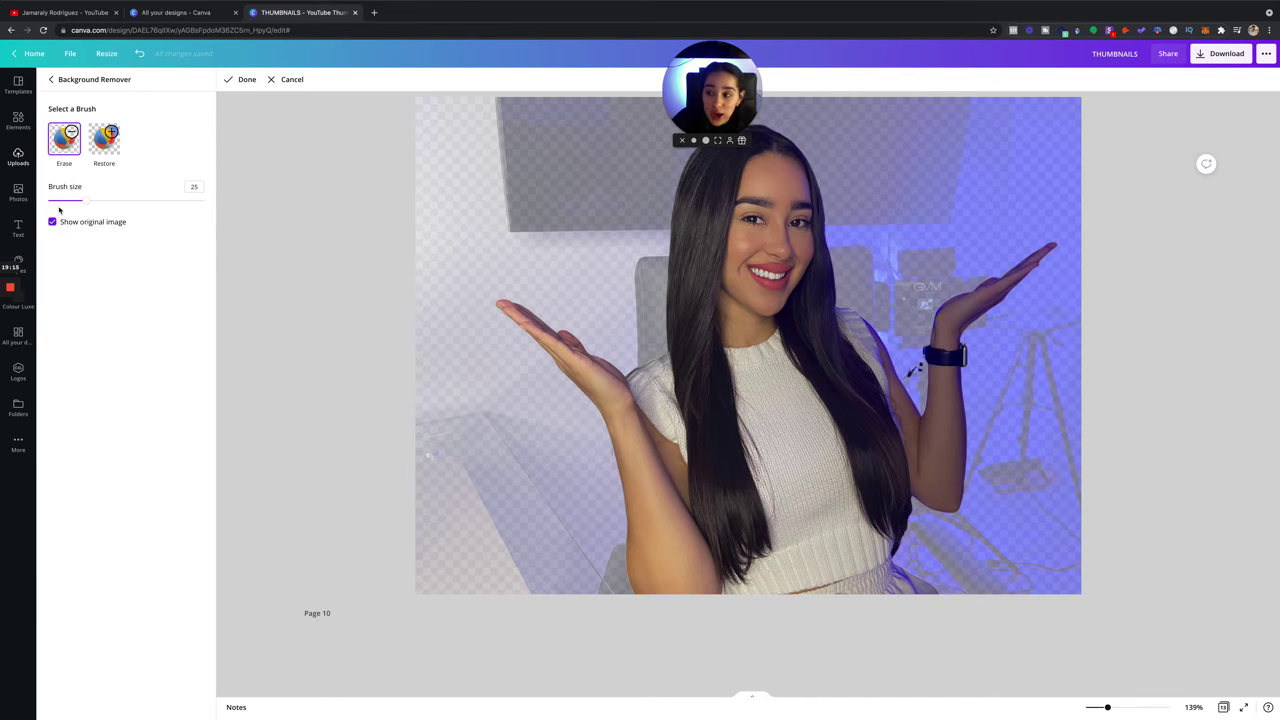
drag(85, 202, 60, 200)
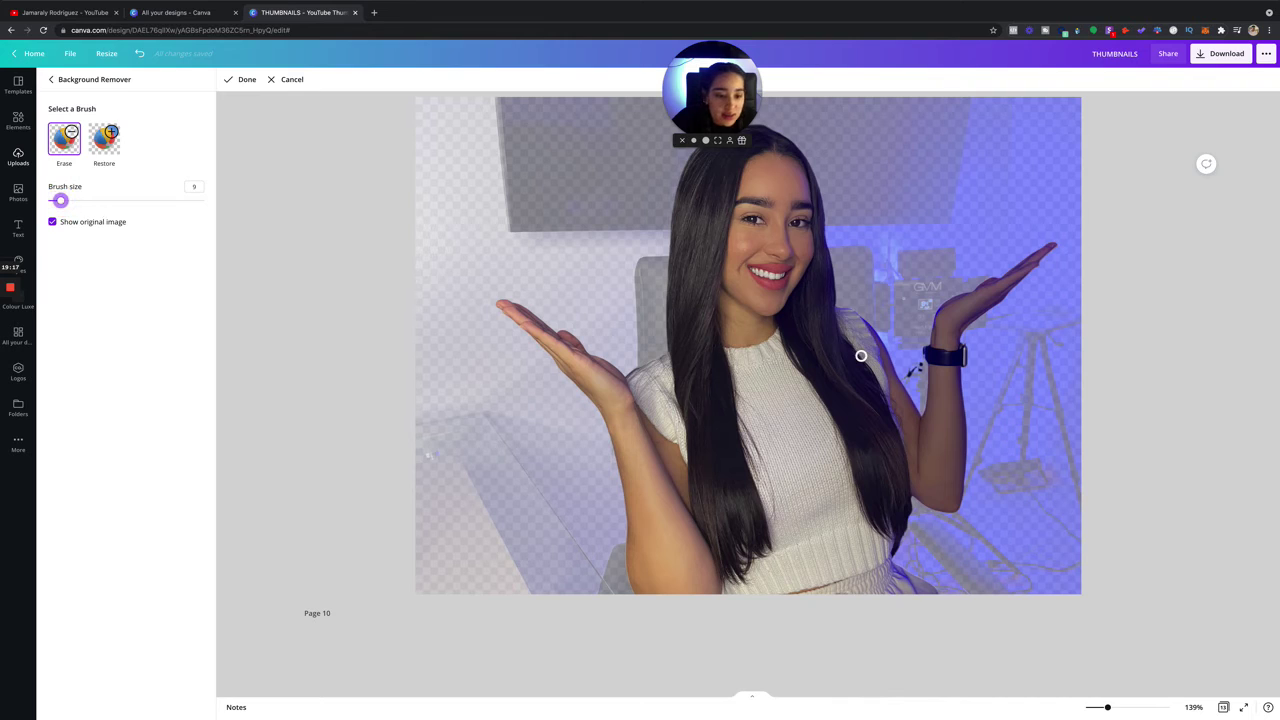
mouse_move(918, 370)
mouse_down()
mouse_move(907, 381)
mouse_move(929, 380)
mouse_up()
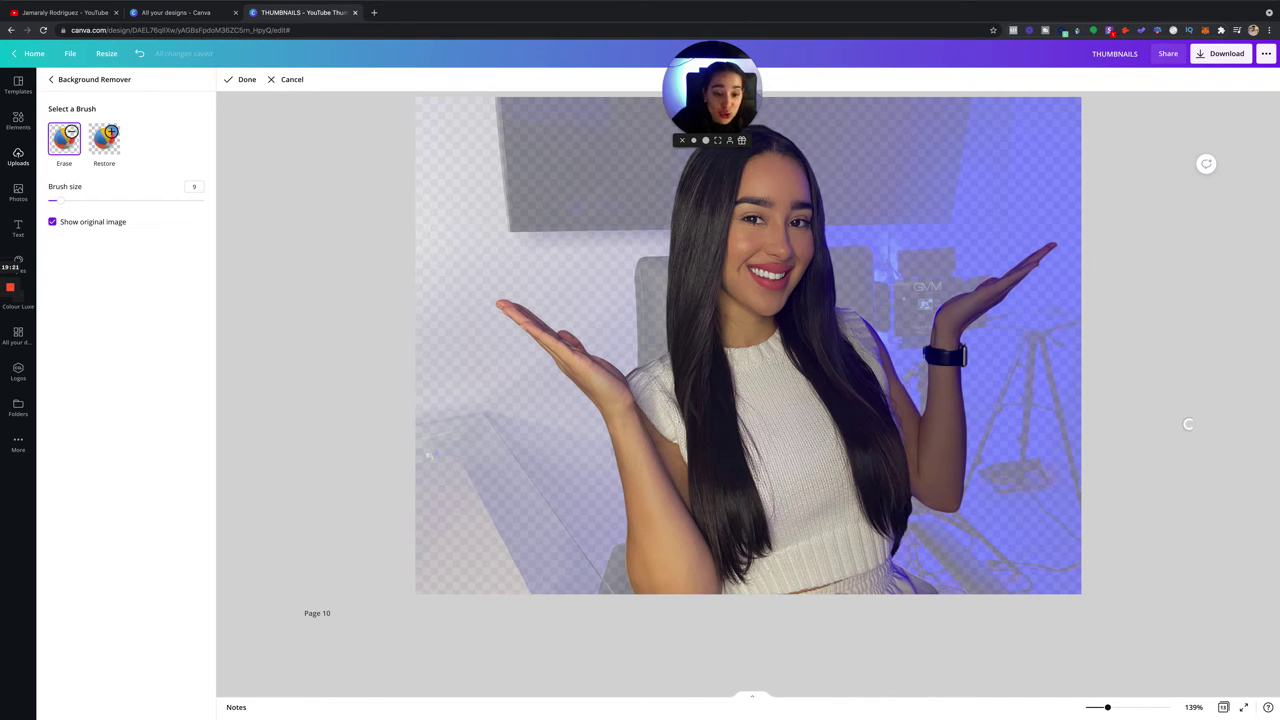
click(243, 79)
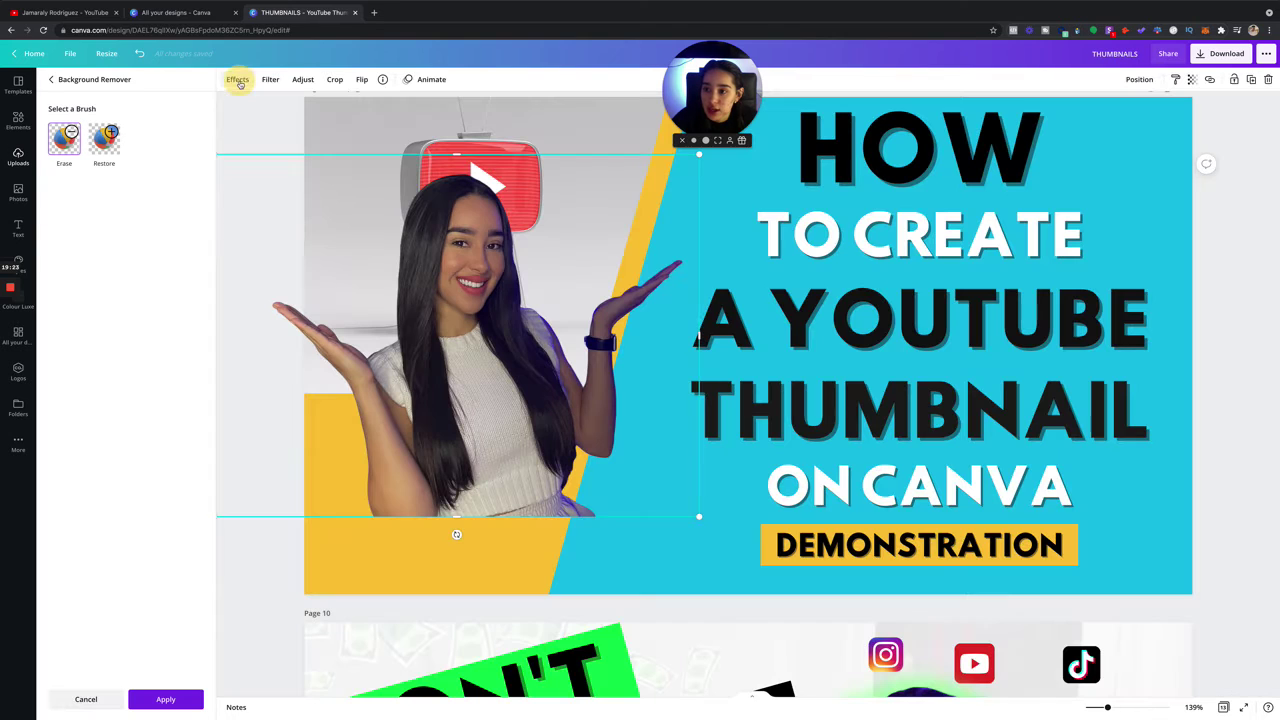
Move the woman's cutout slightly right and down, and apply the background removal.
drag(560, 372, 594, 400)
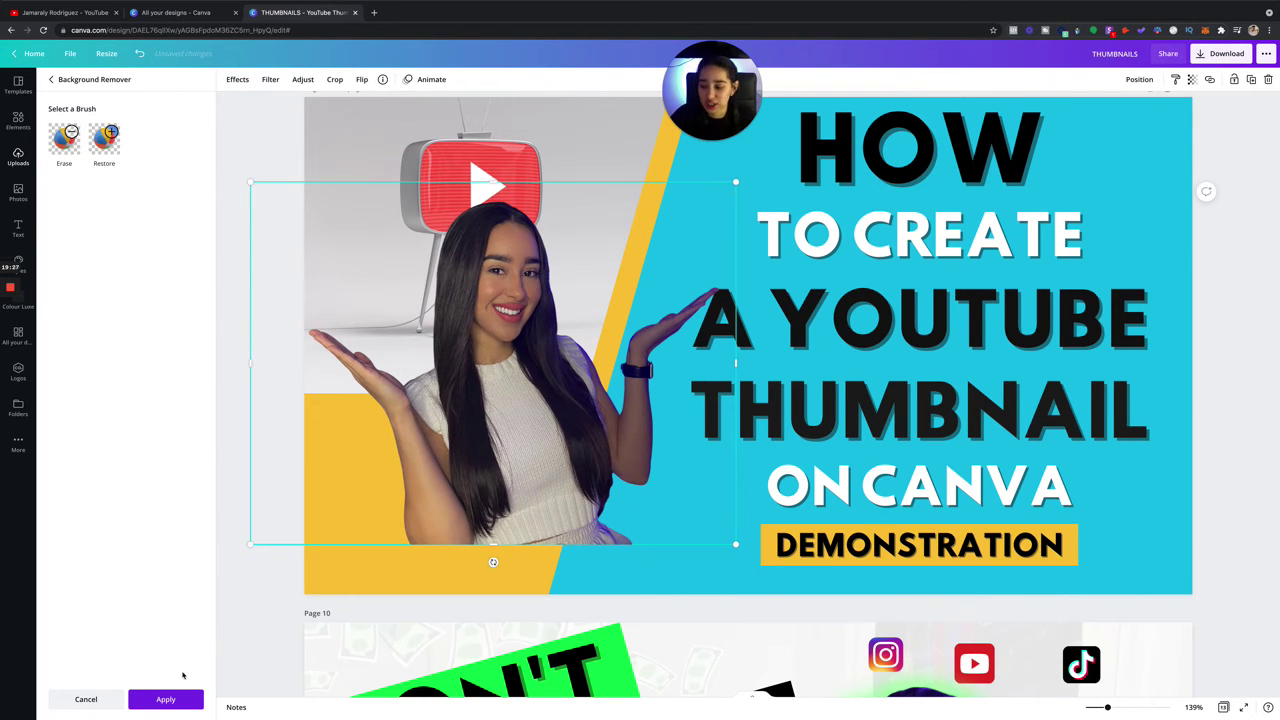
click(166, 698)
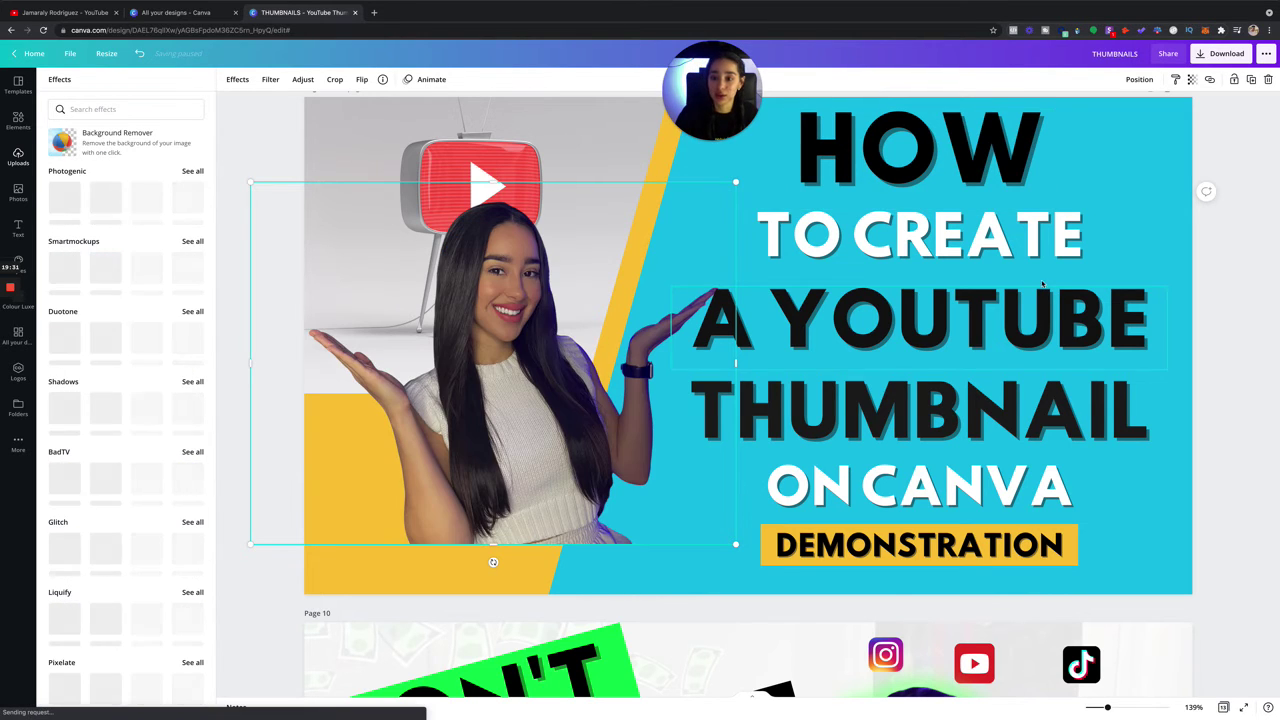
Add the Glow shadow effect to the woman's cutout and open its settings.
scroll(105, 385, down, 5)
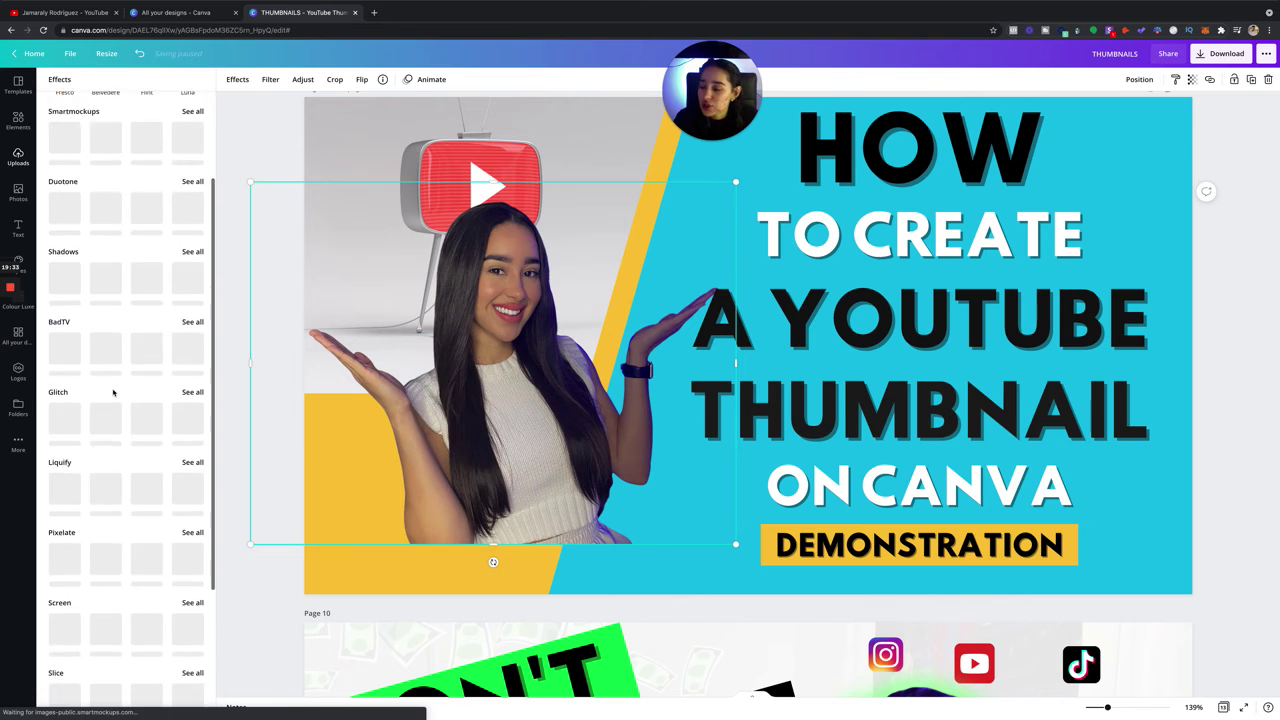
scroll(105, 380, down, 1)
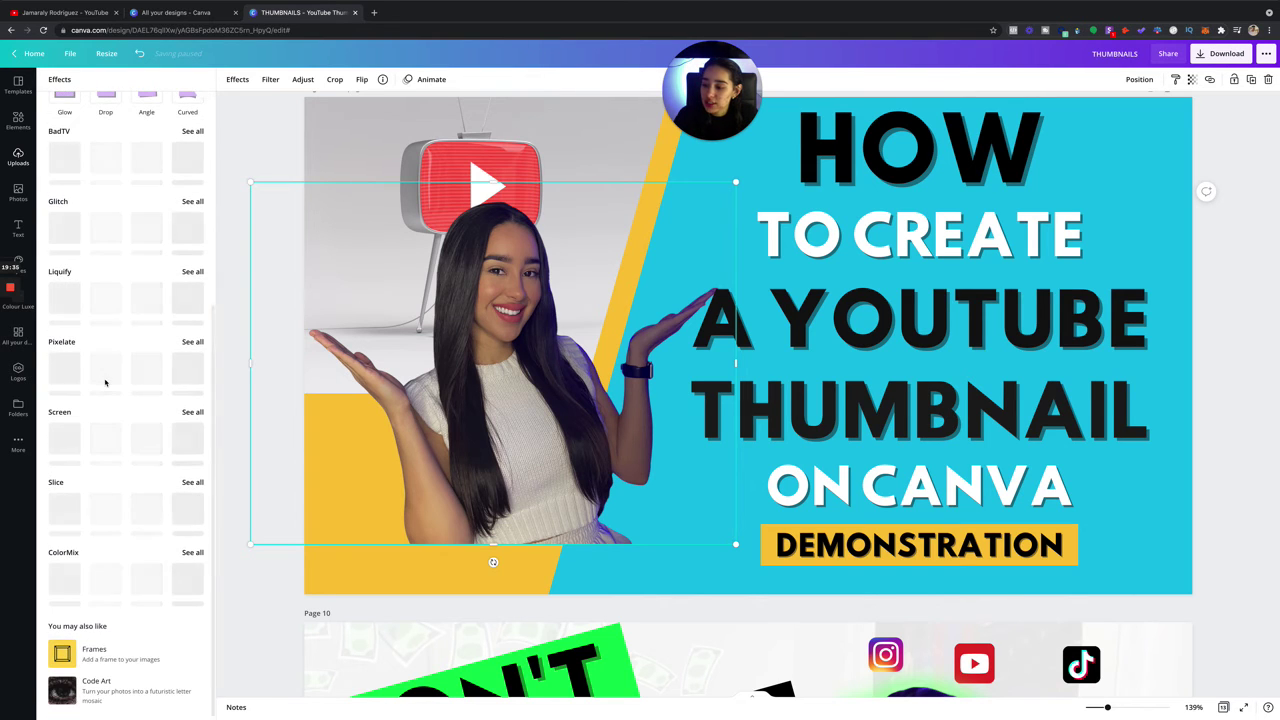
scroll(104, 370, up, 5)
scroll(68, 411, down, 1)
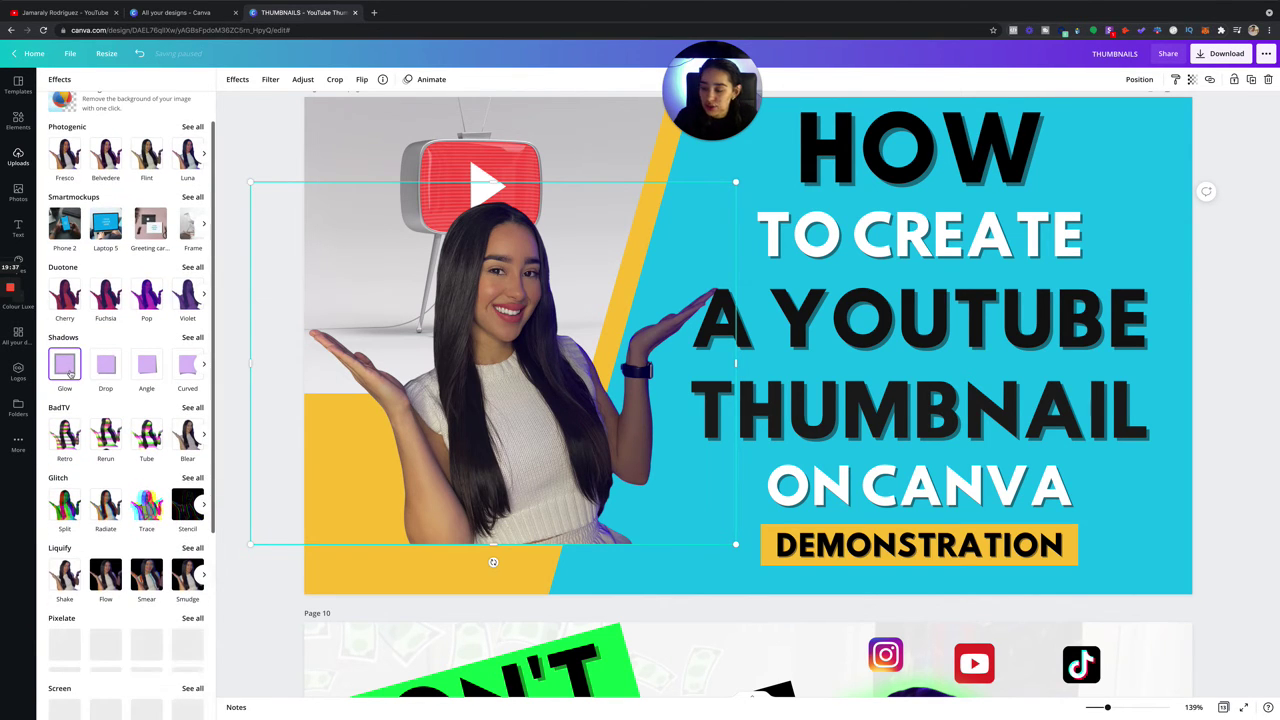
click(70, 368)
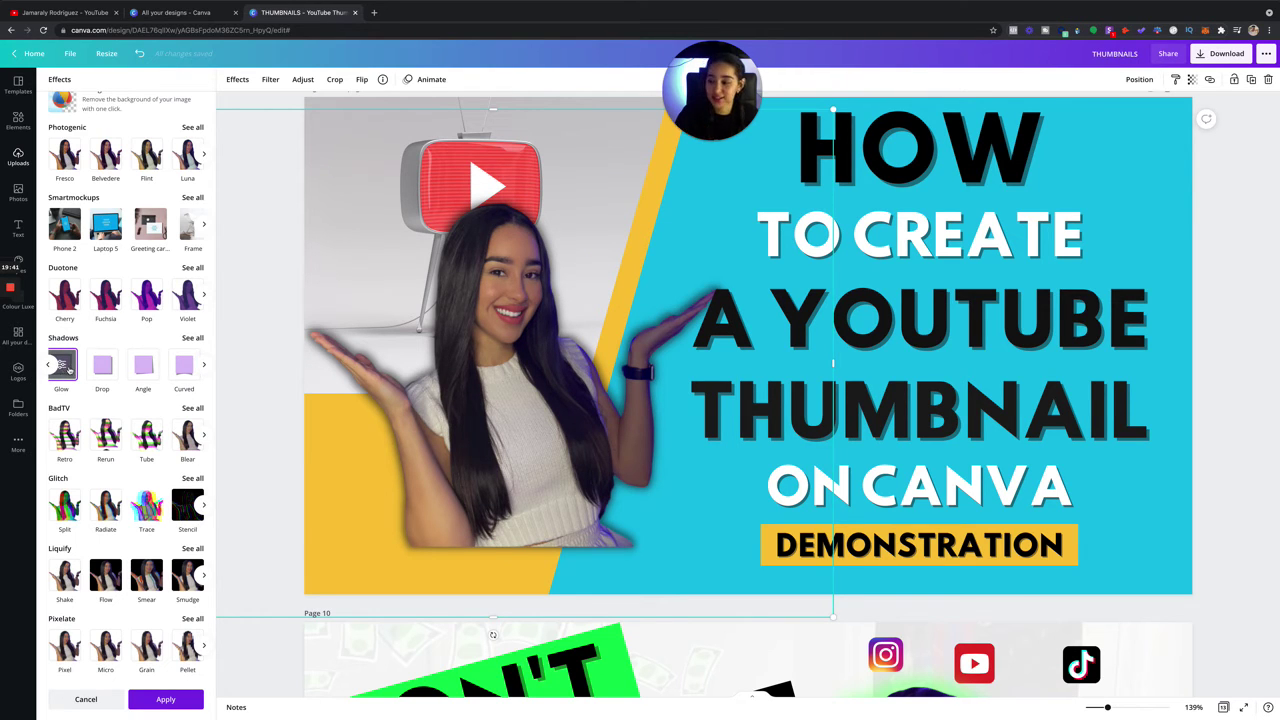
click(62, 366)
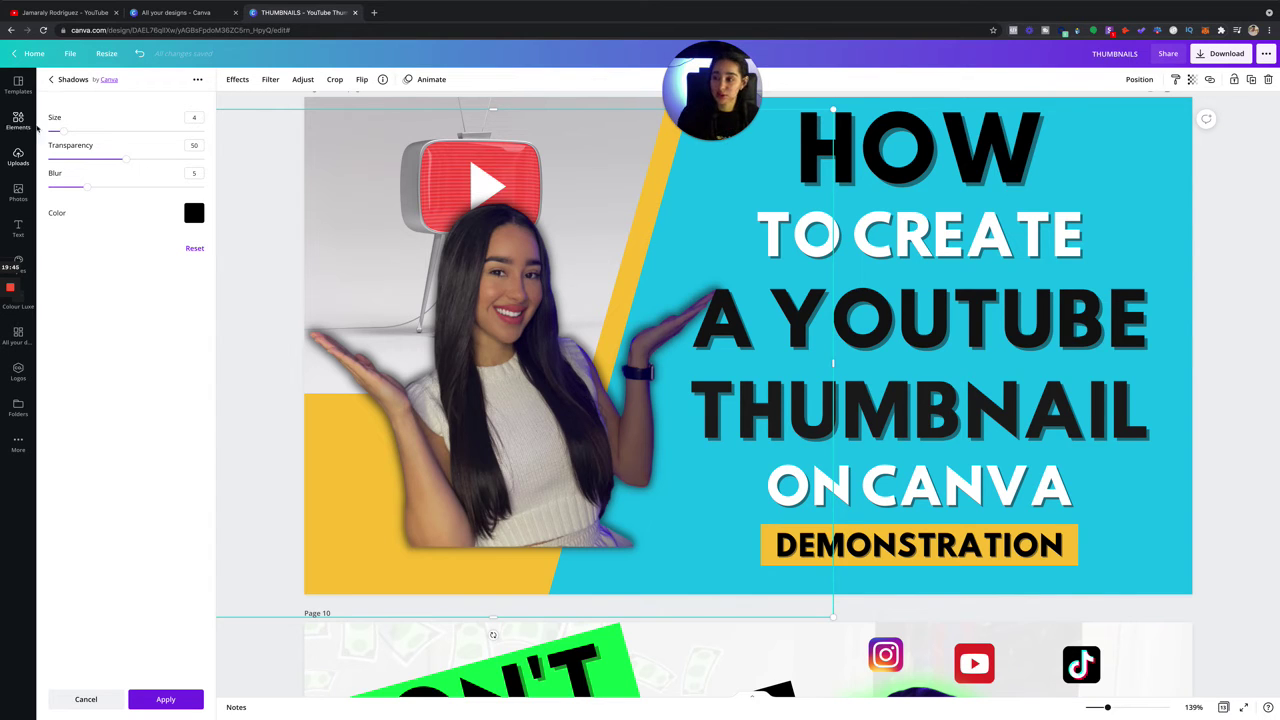
Set the glow's blur to 2, transparency to 100, colour to the document's yellow and size to 3, and apply it.
drag(87, 188, 65, 192)
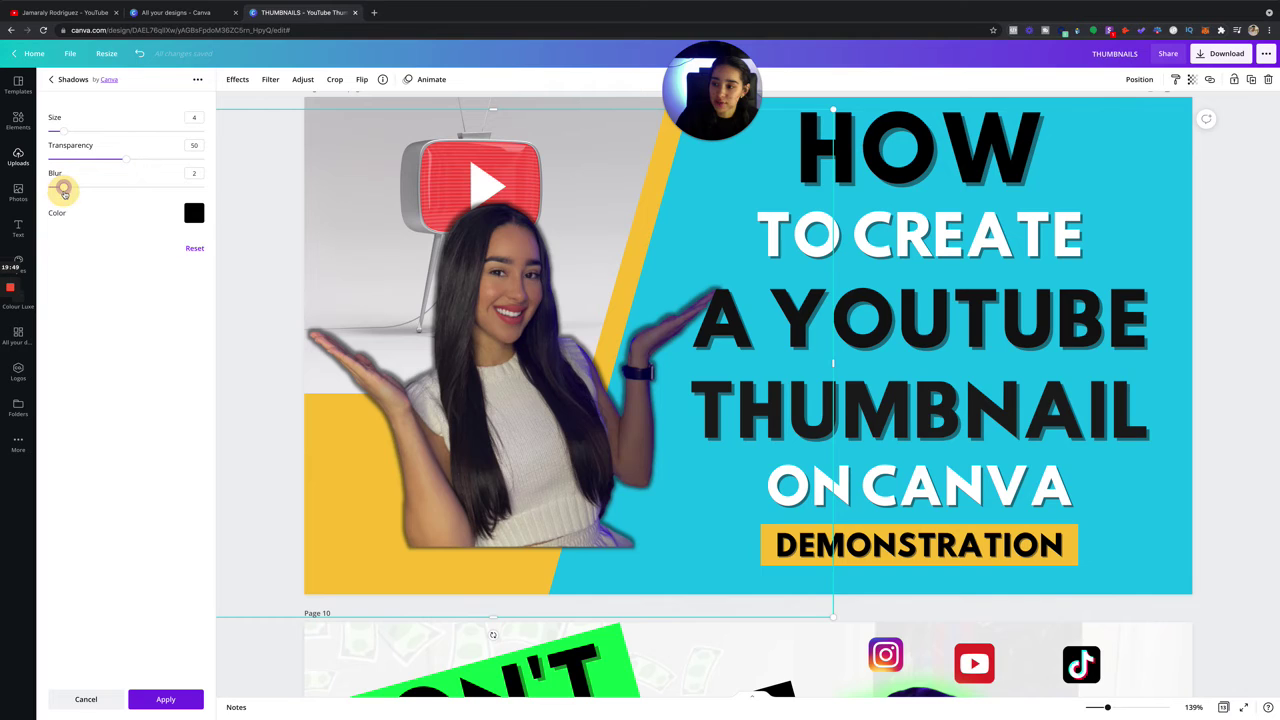
drag(124, 159, 228, 166)
click(192, 214)
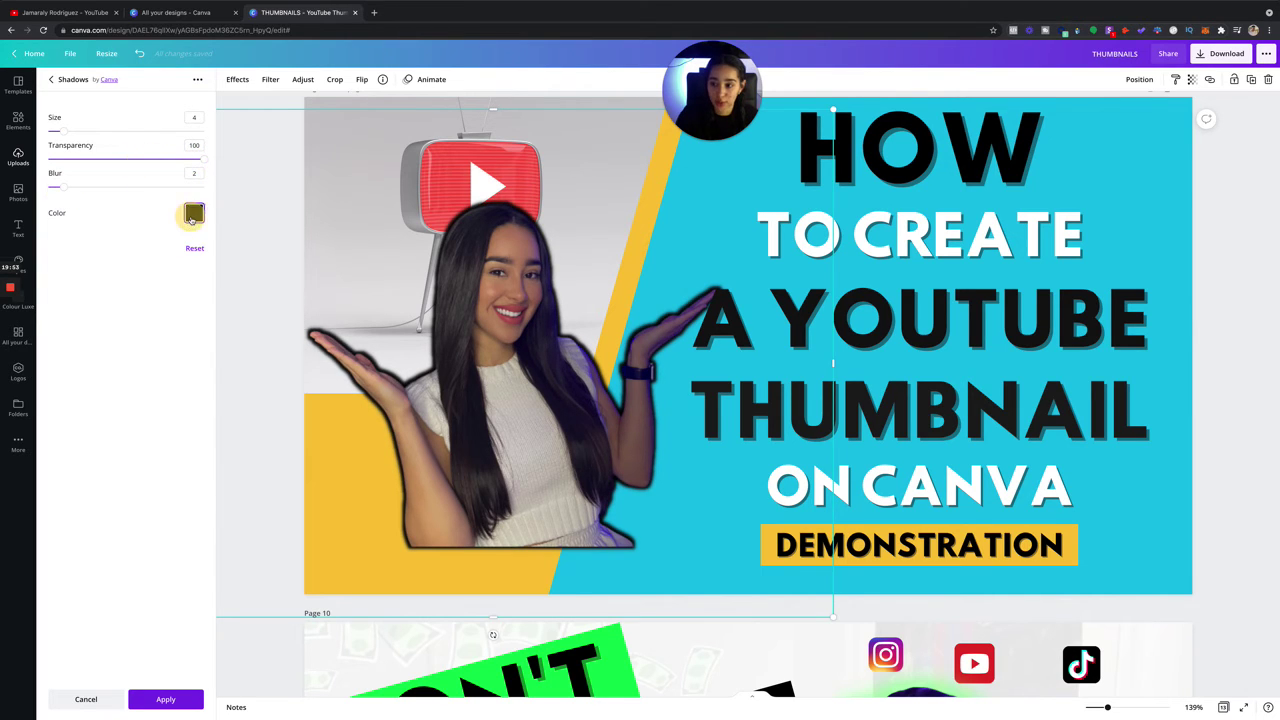
click(202, 356)
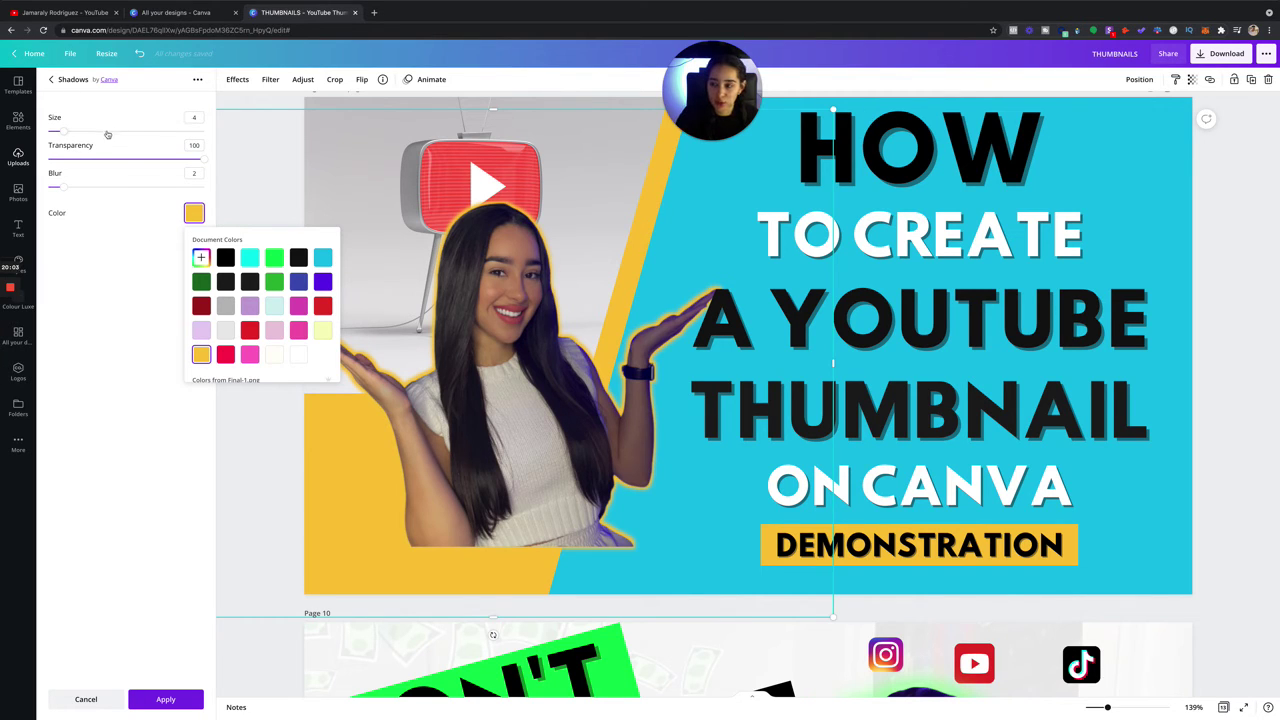
mouse_move(64, 131)
mouse_down()
mouse_move(115, 136)
mouse_move(60, 139)
mouse_up()
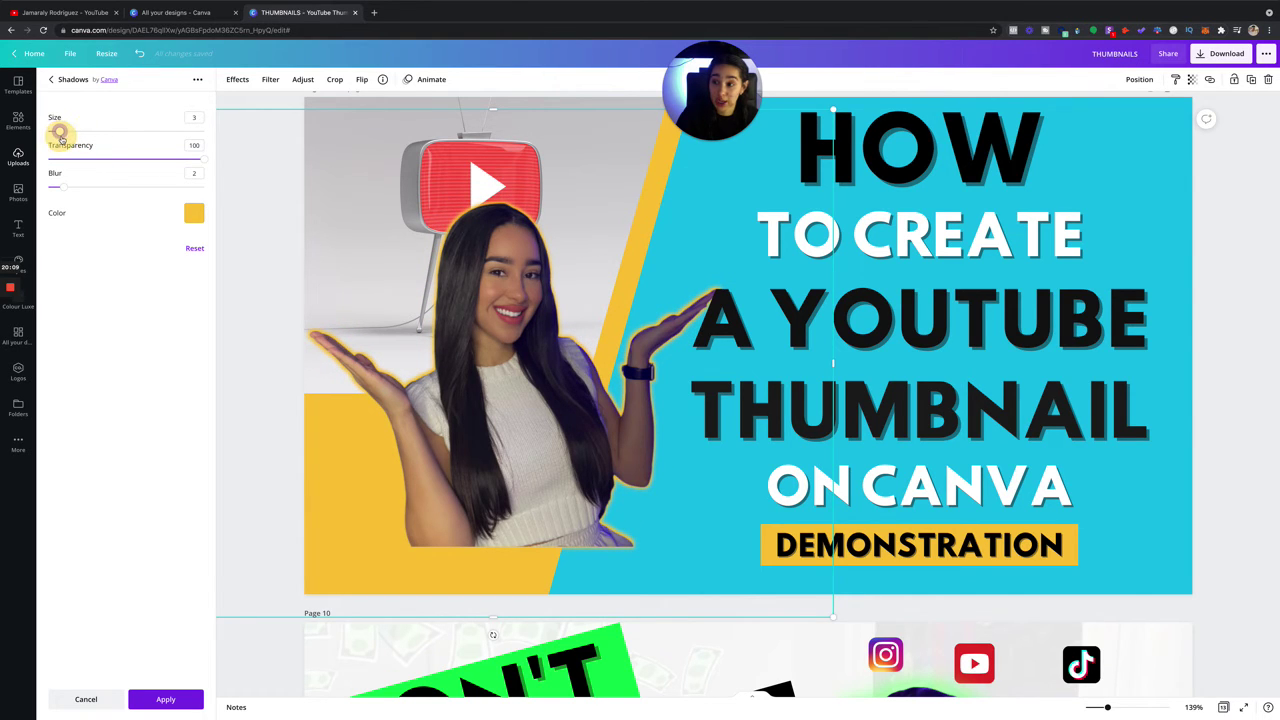
click(180, 700)
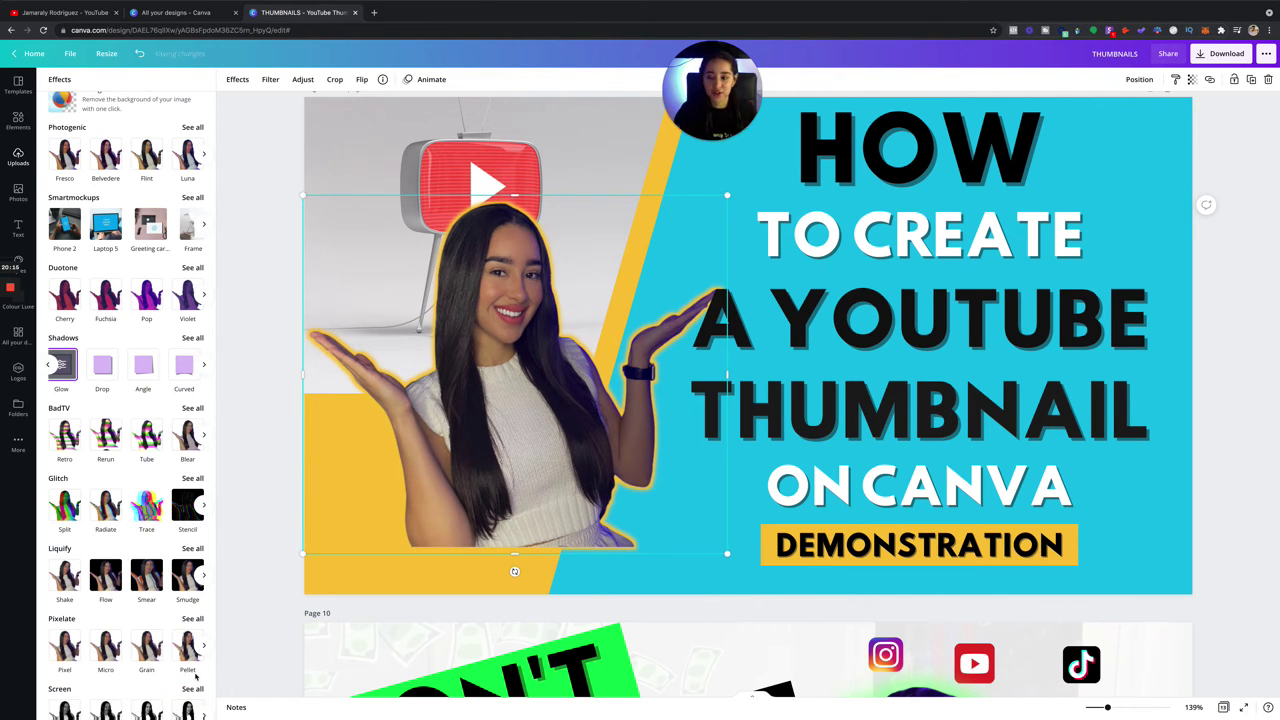
Enlarge the woman's cutout to about 810 by 687 and shift it toward the page's lower-left edge, with her hand beside the title.
click(246, 316)
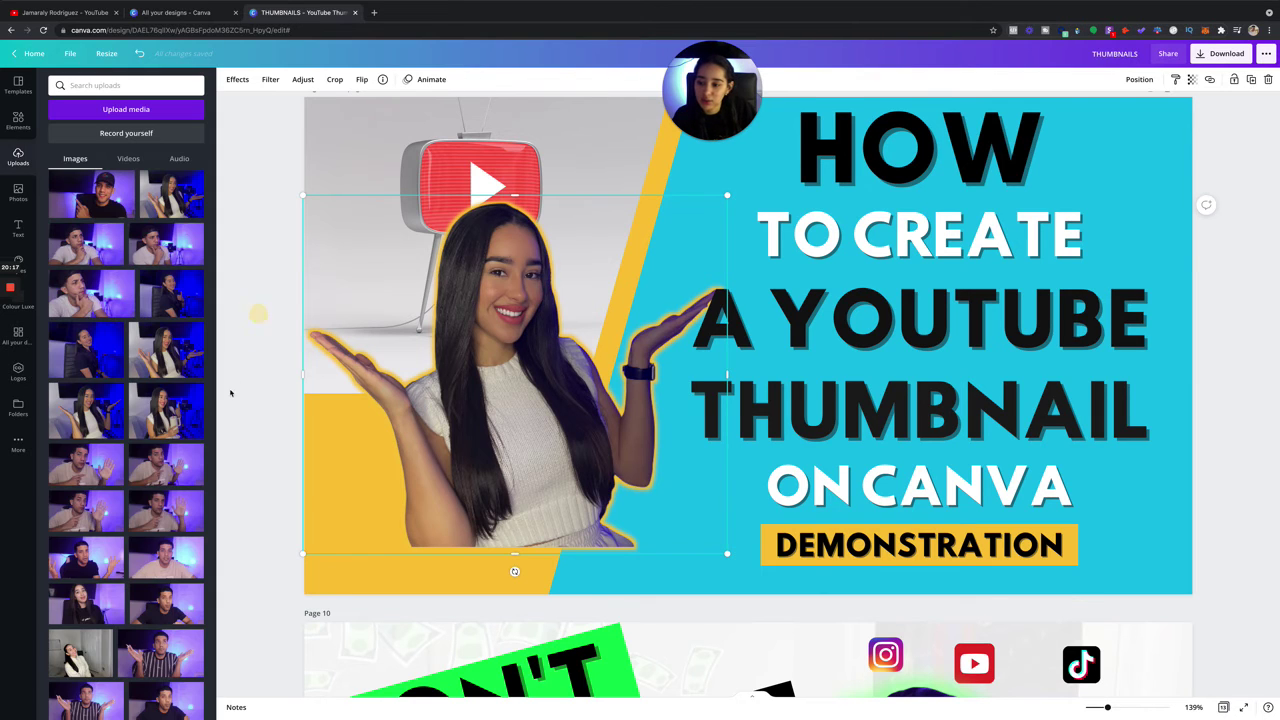
click(216, 396)
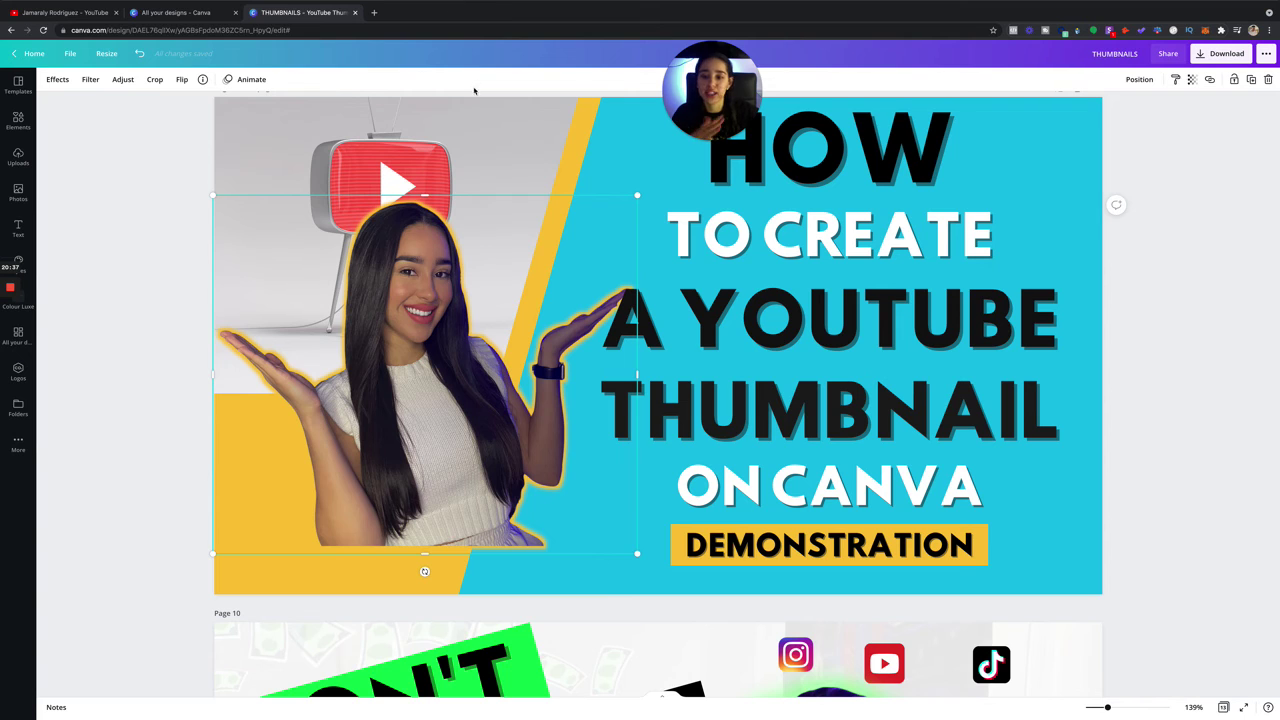
drag(640, 195, 744, 106)
drag(439, 249, 364, 297)
drag(657, 160, 700, 147)
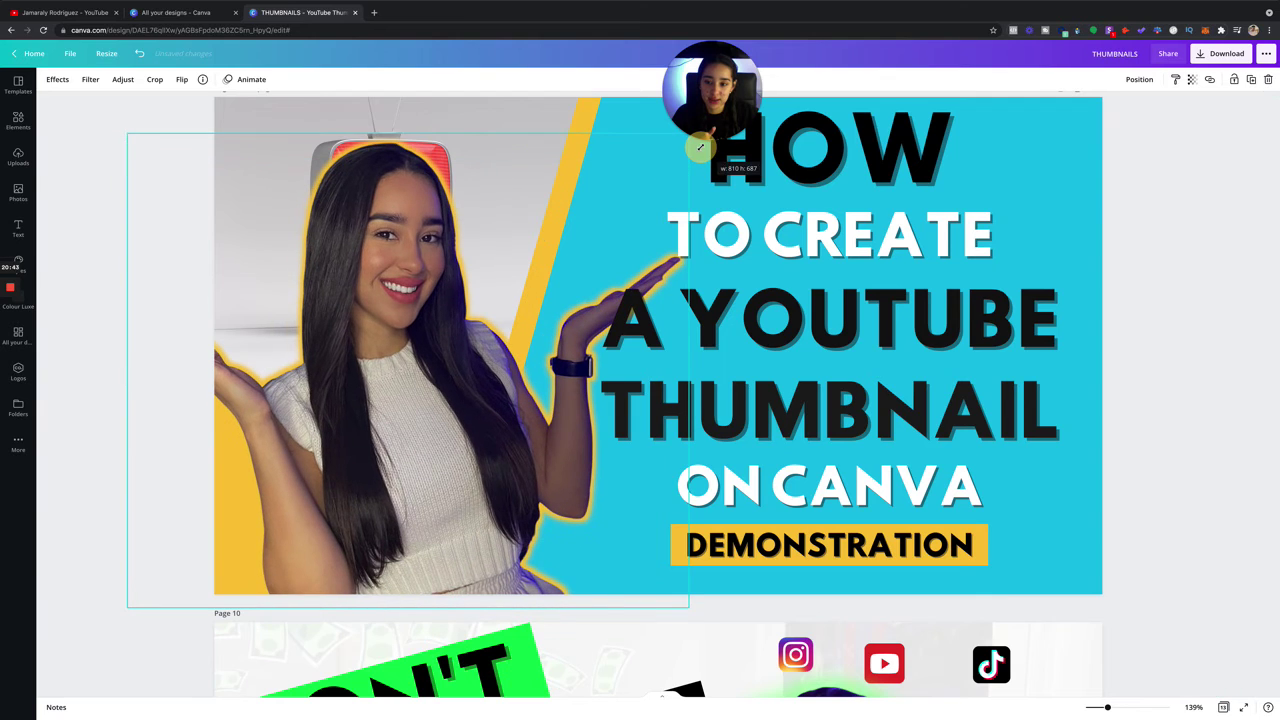
drag(384, 376, 331, 387)
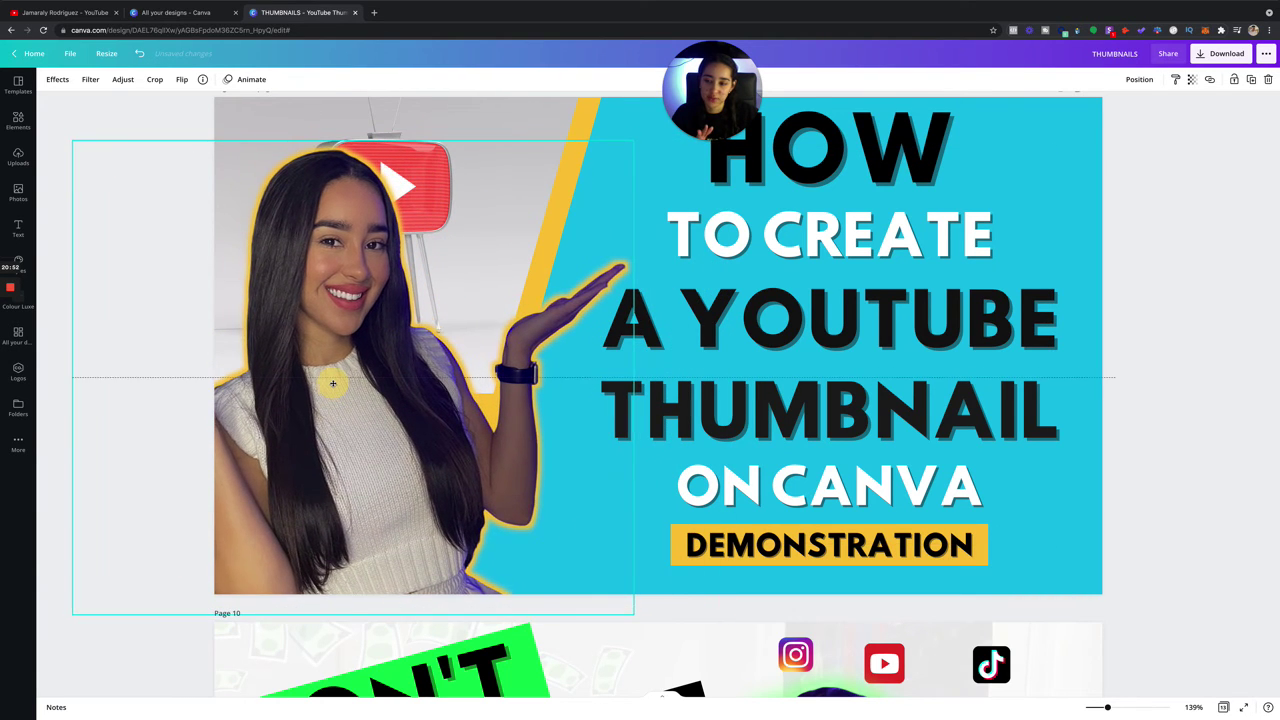
Shift the yellow diagonal stripe and the blue title panel slightly to the right.
double_click(497, 118)
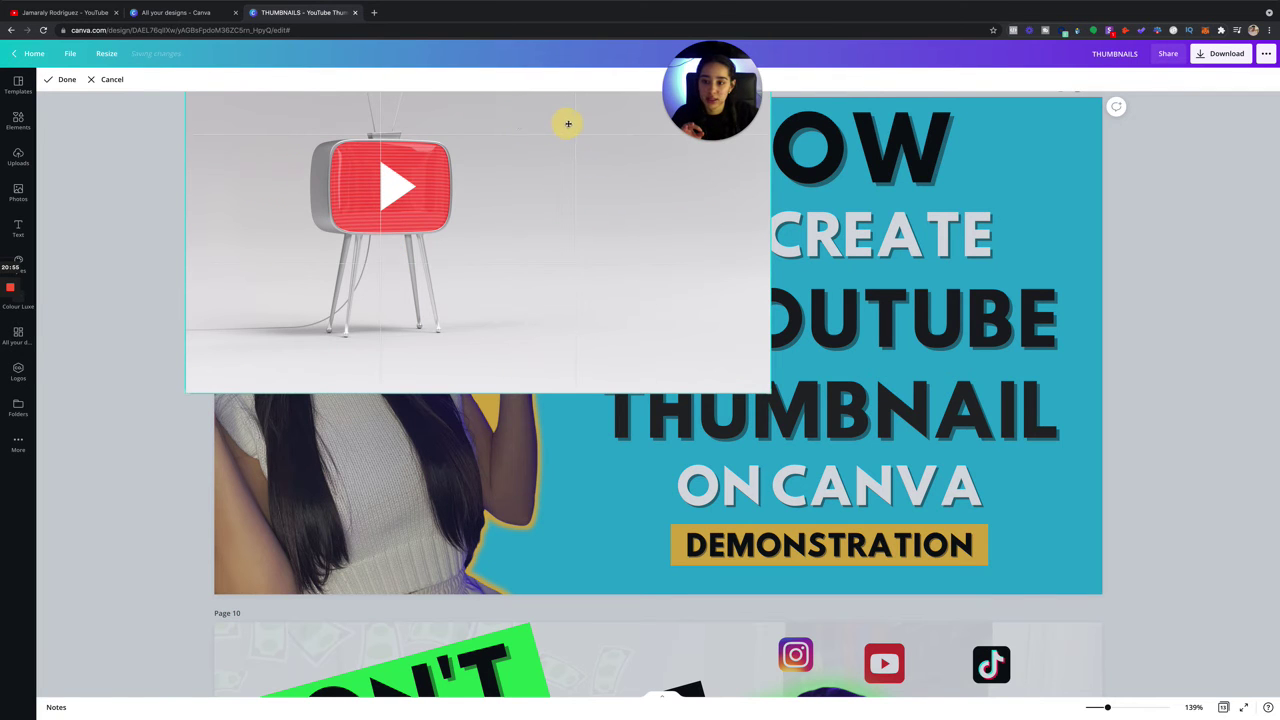
click(62, 79)
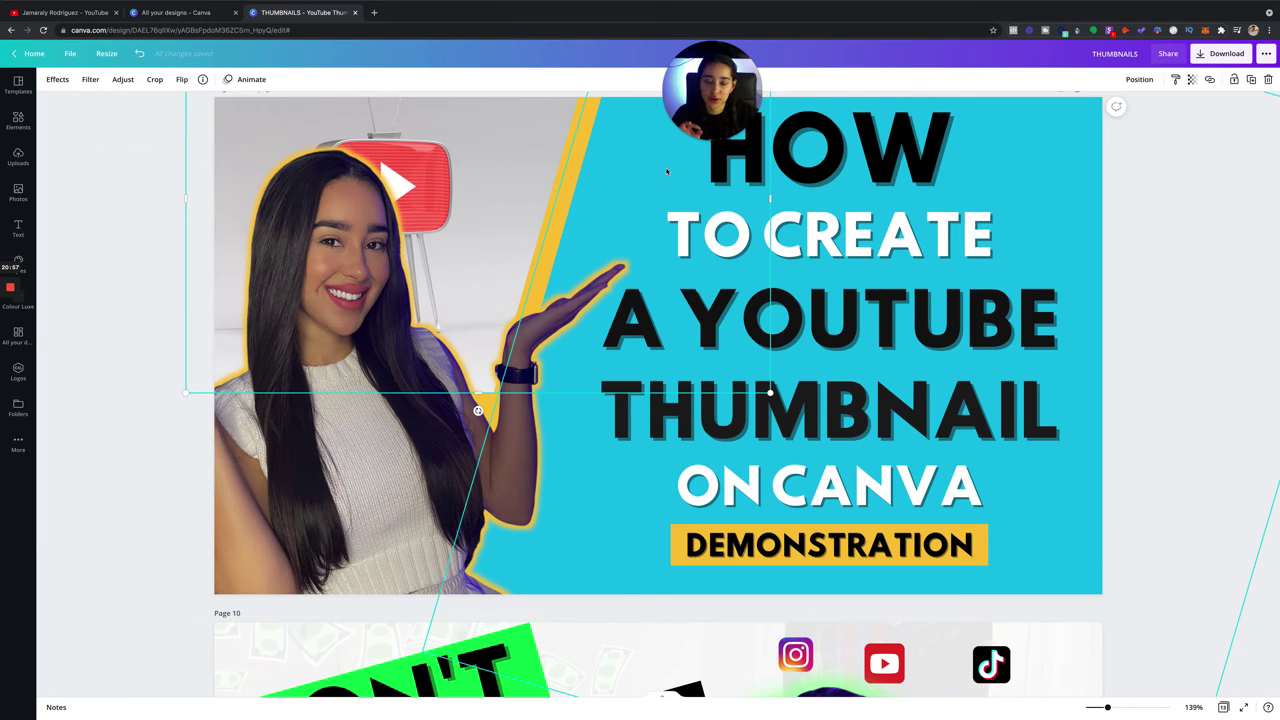
click(585, 121)
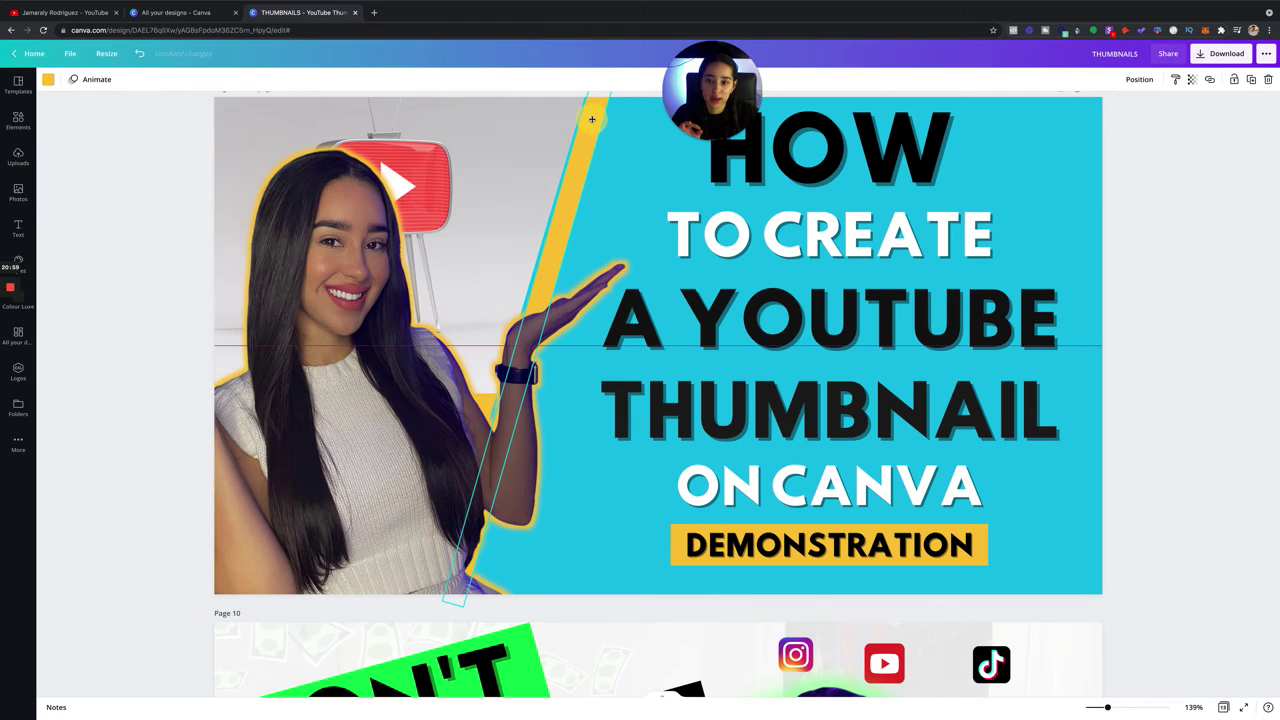
click(645, 158)
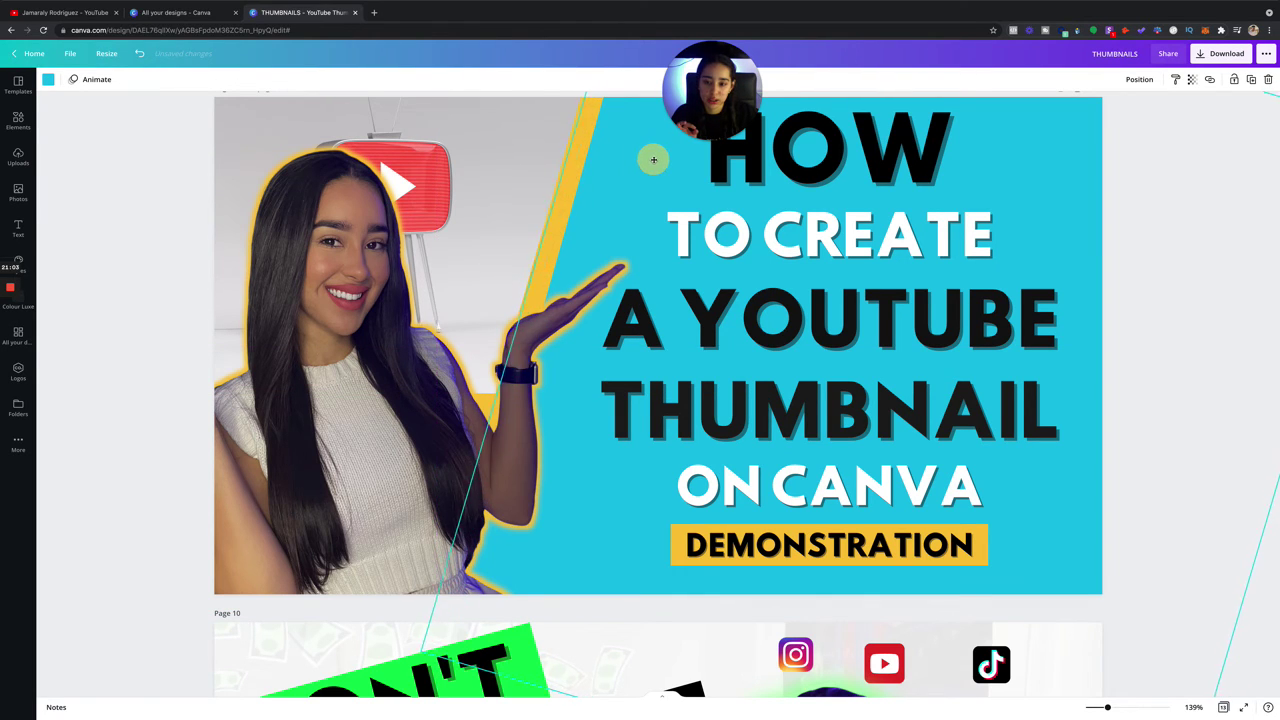
drag(645, 159, 660, 159)
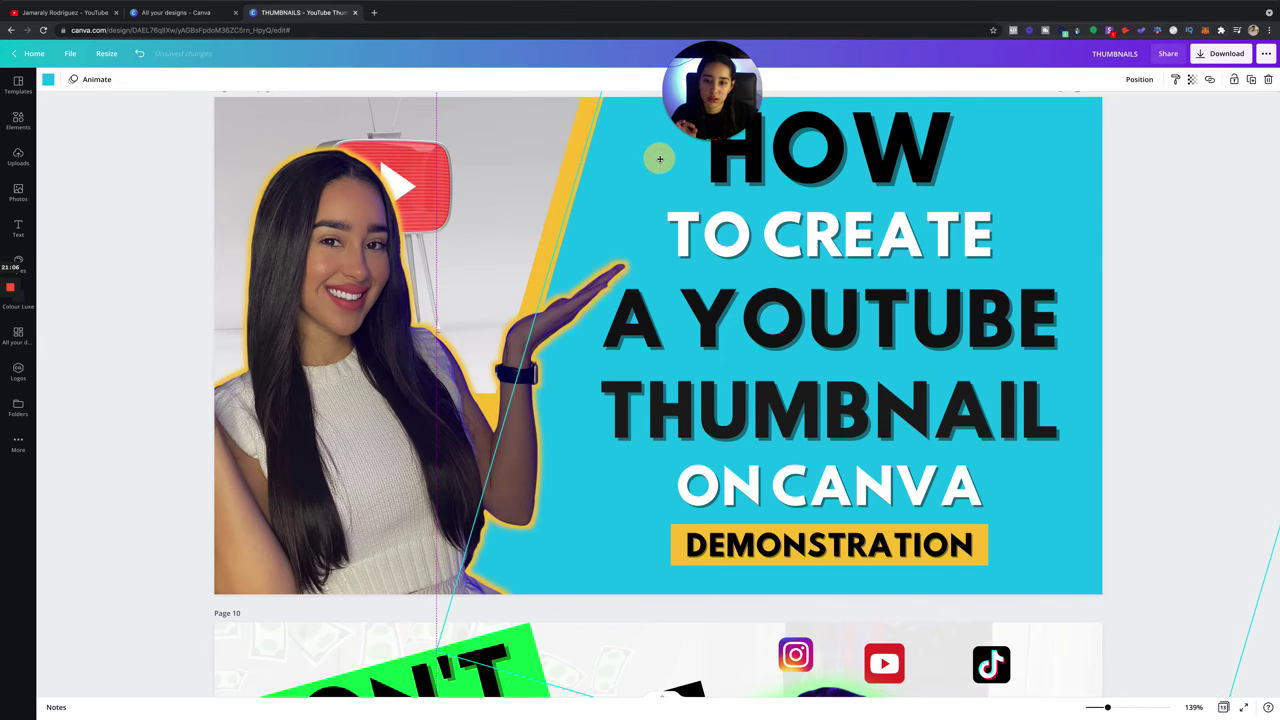
click(592, 126)
Delete the red TV photo and search the photo library for "YOUTUBE THUMBNAIL".
drag(449, 138, 510, 140)
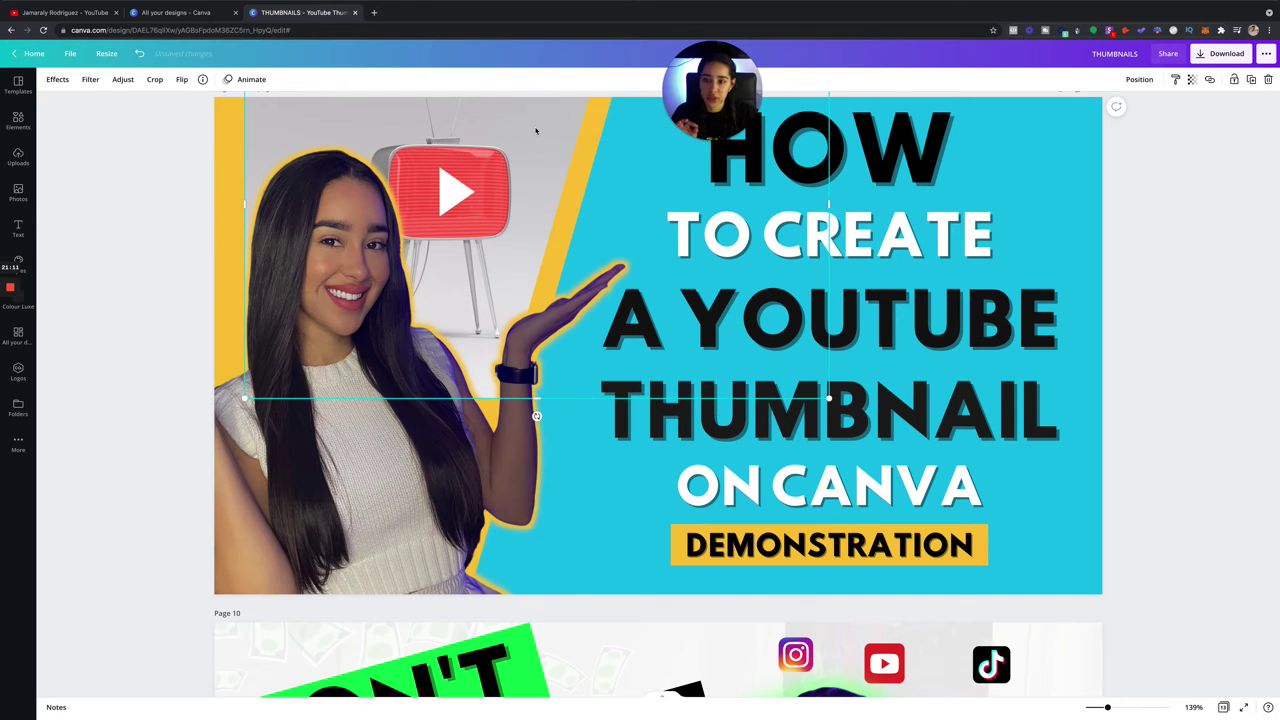
key(Delete)
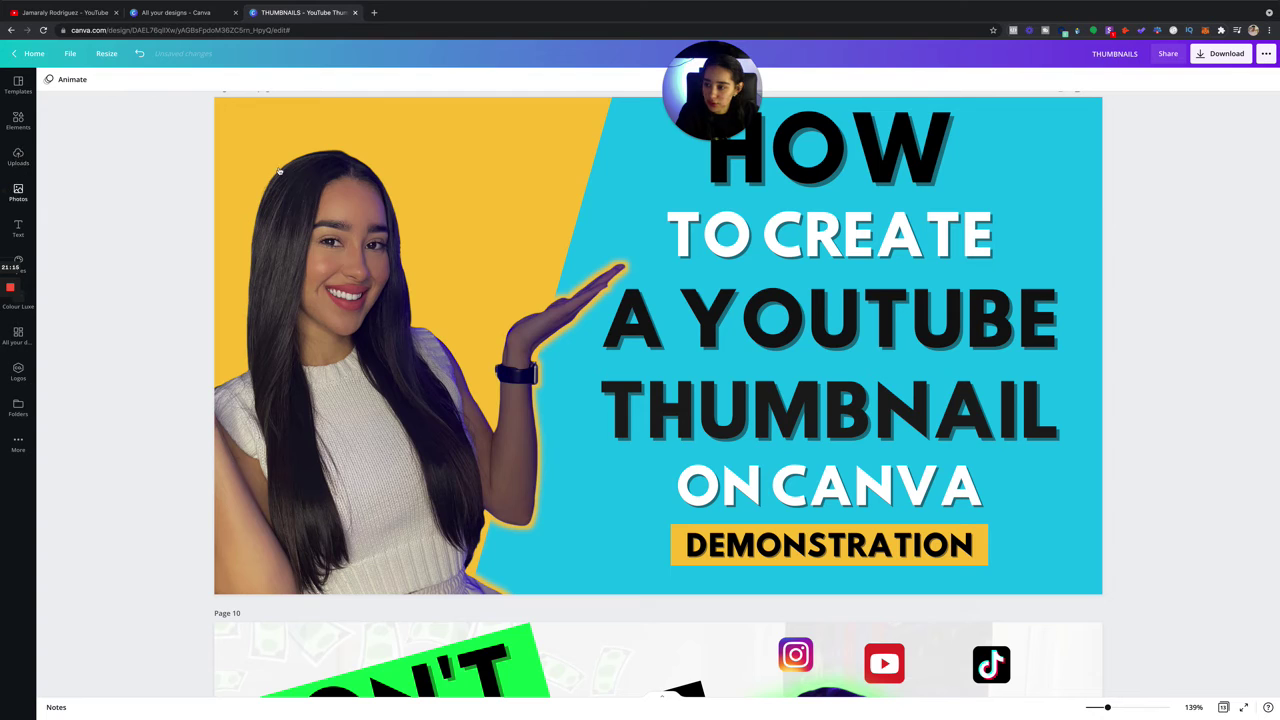
click(20, 195)
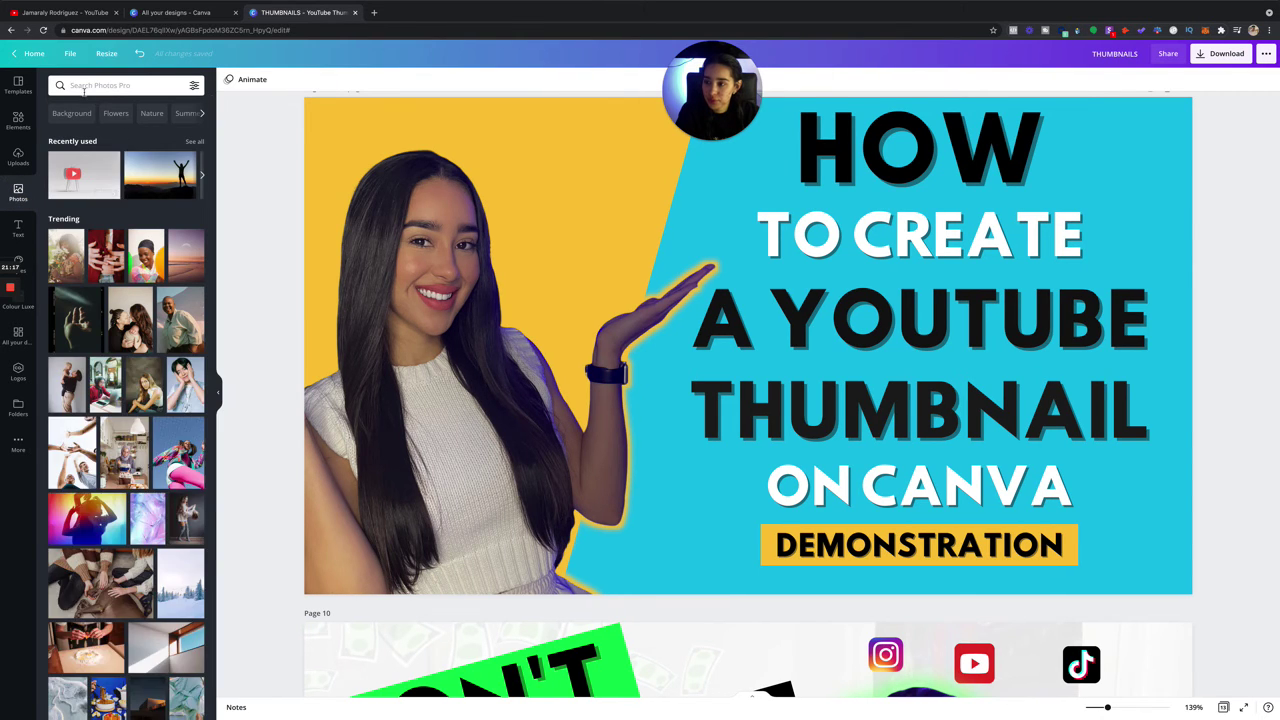
click(85, 86)
text(YOUTUBE)
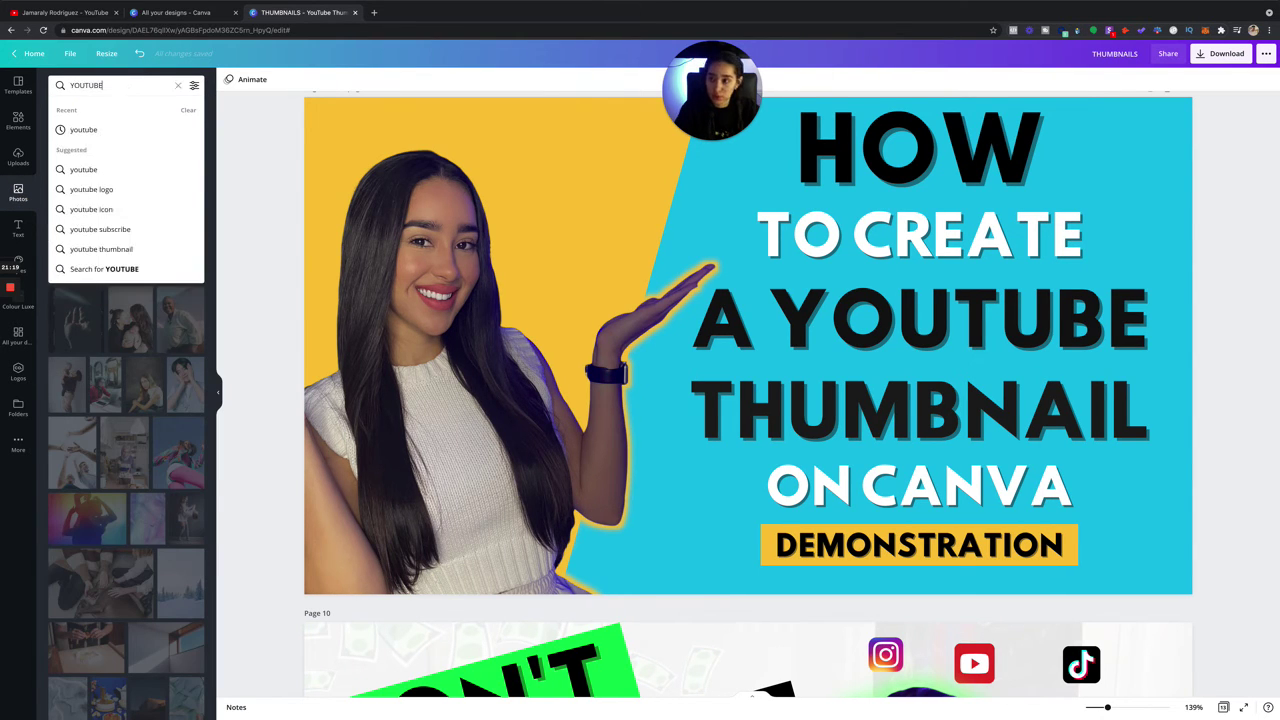
text( THUMBNAIL)
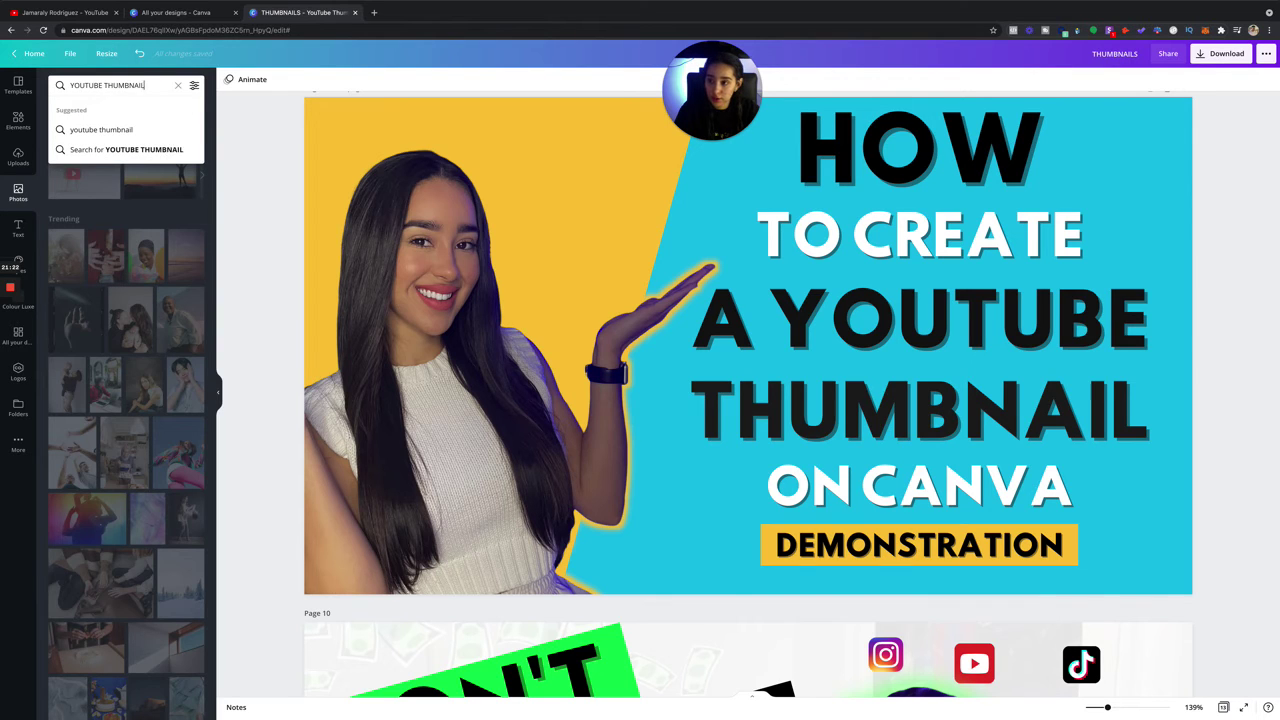
key(Return)
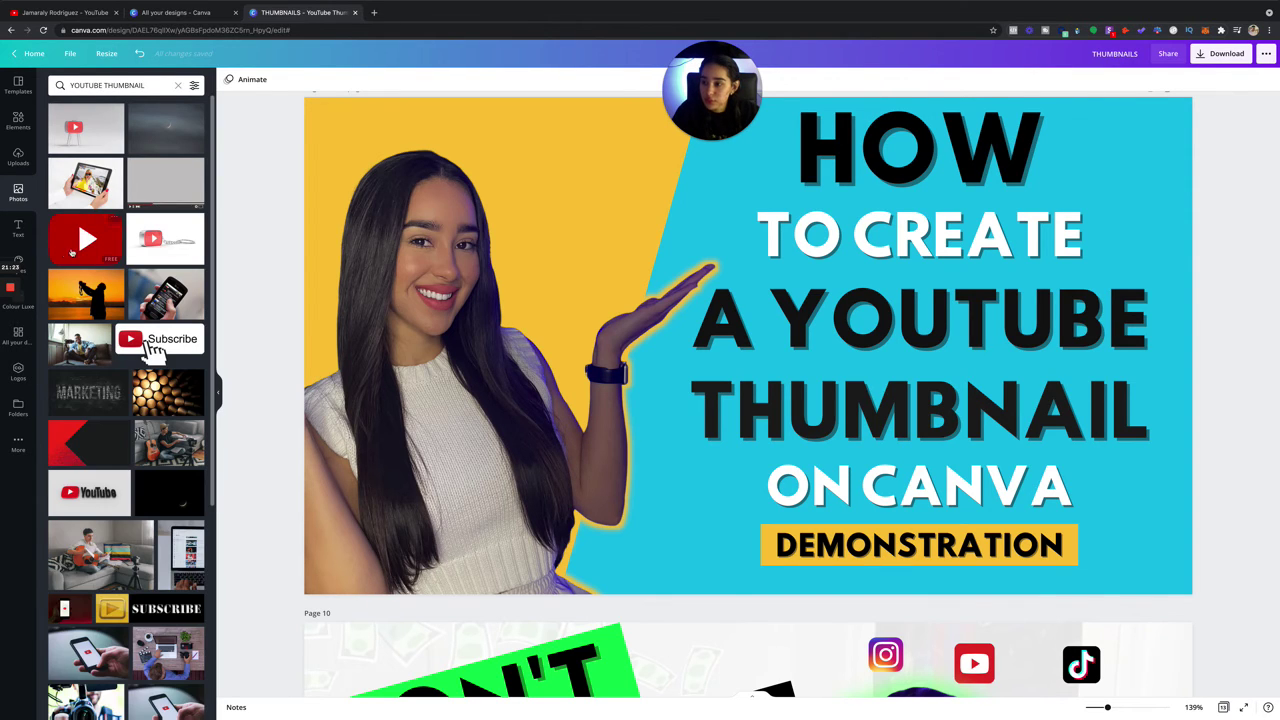
Try the laptop photo with the YouTube page as the backmost background behind the woman, and delete it.
scroll(178, 254, down, 4)
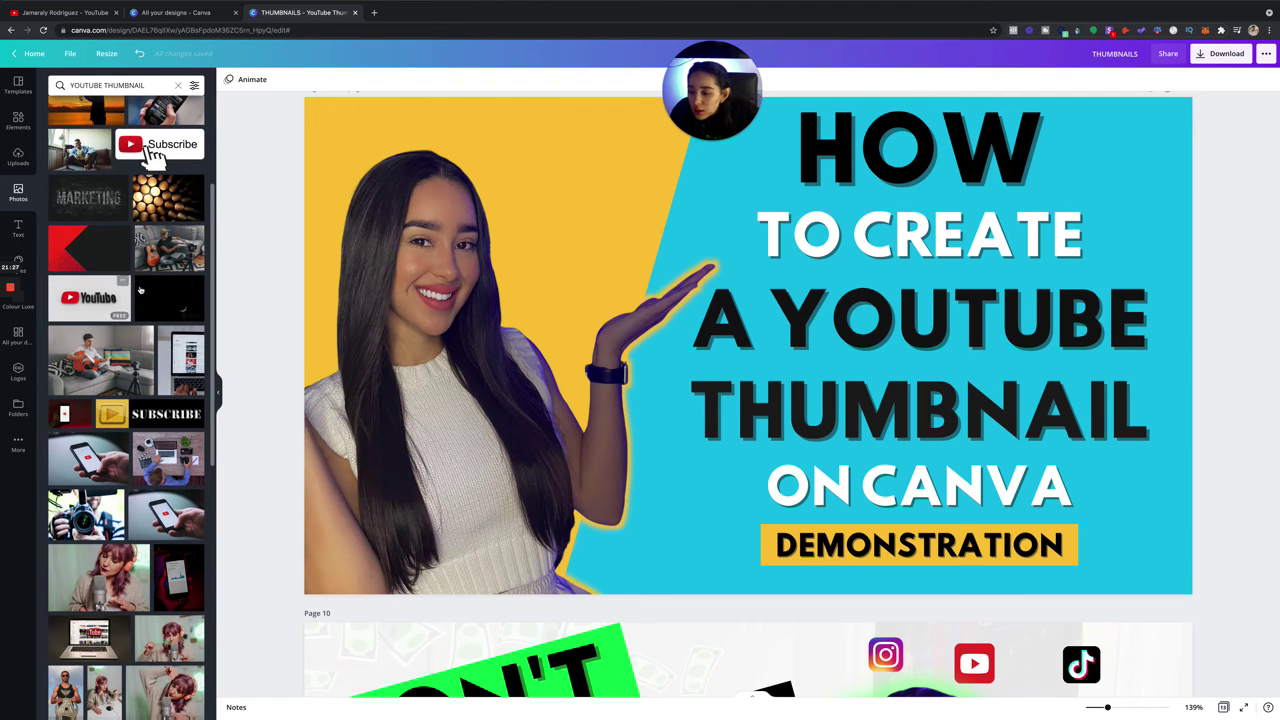
scroll(140, 290, down, 8)
scroll(140, 290, up, 2)
click(117, 307)
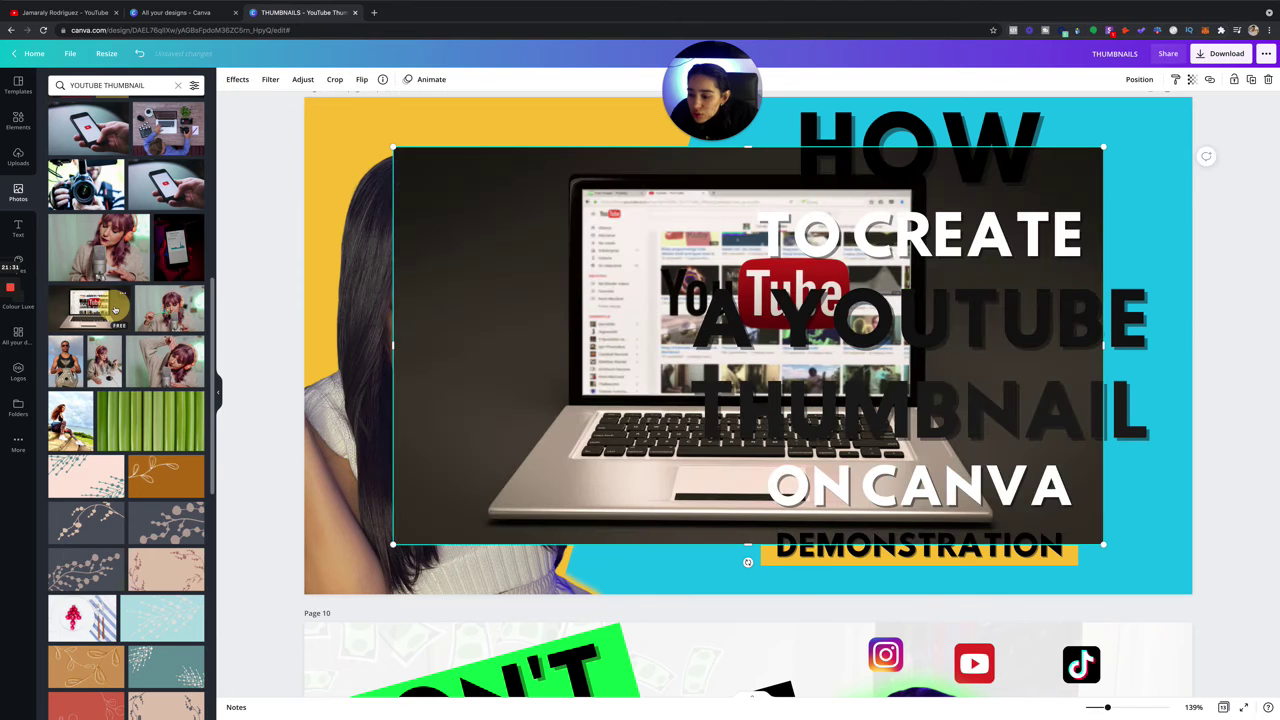
drag(602, 258, 463, 148)
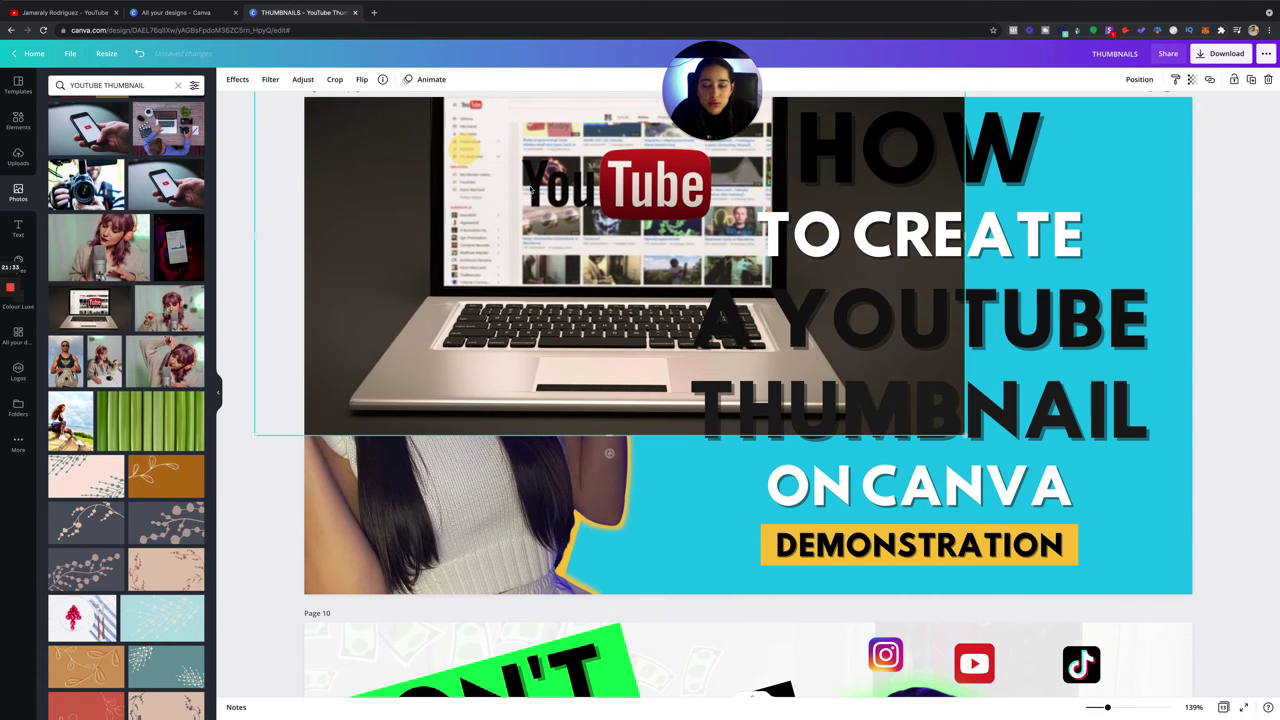
click(1140, 80)
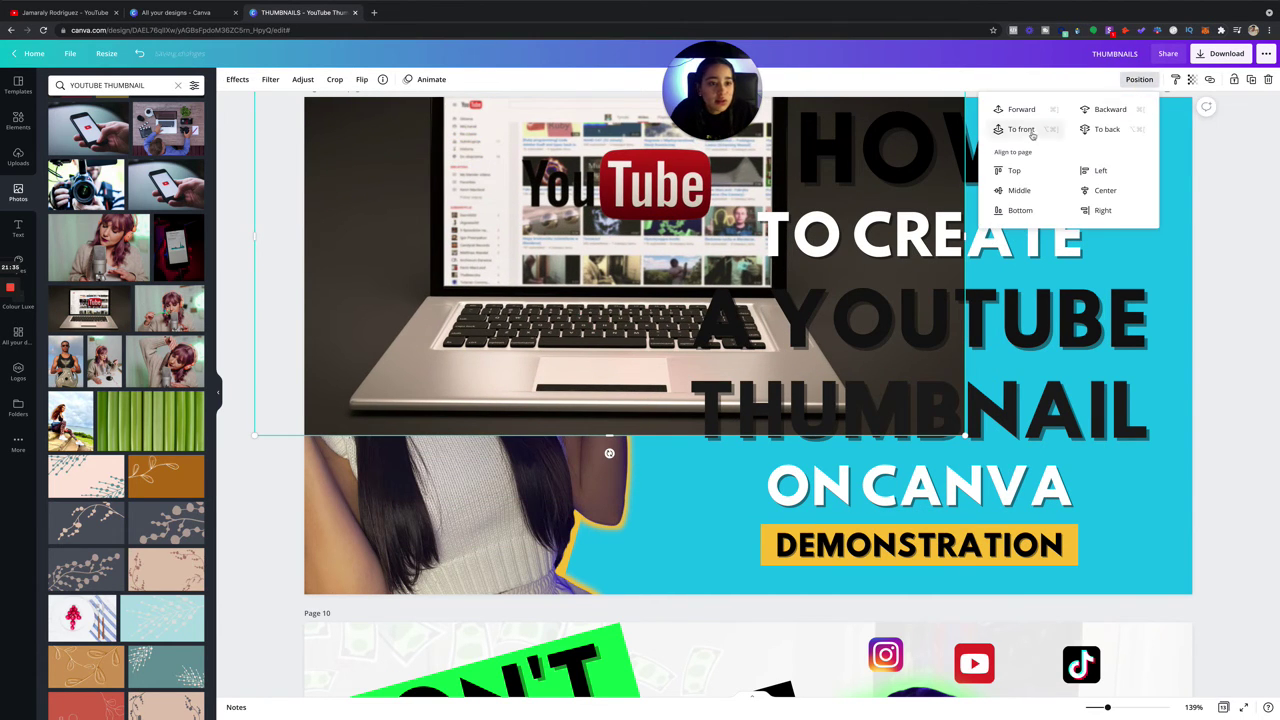
click(1110, 131)
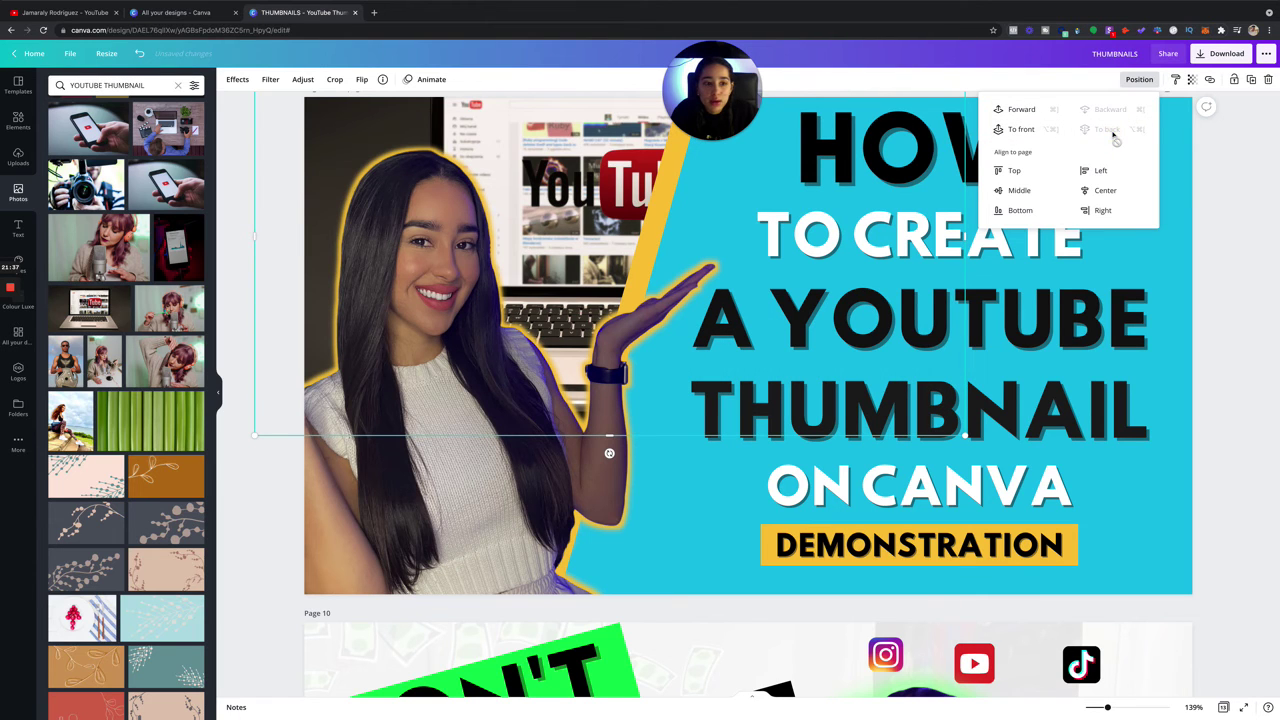
drag(617, 118, 547, 117)
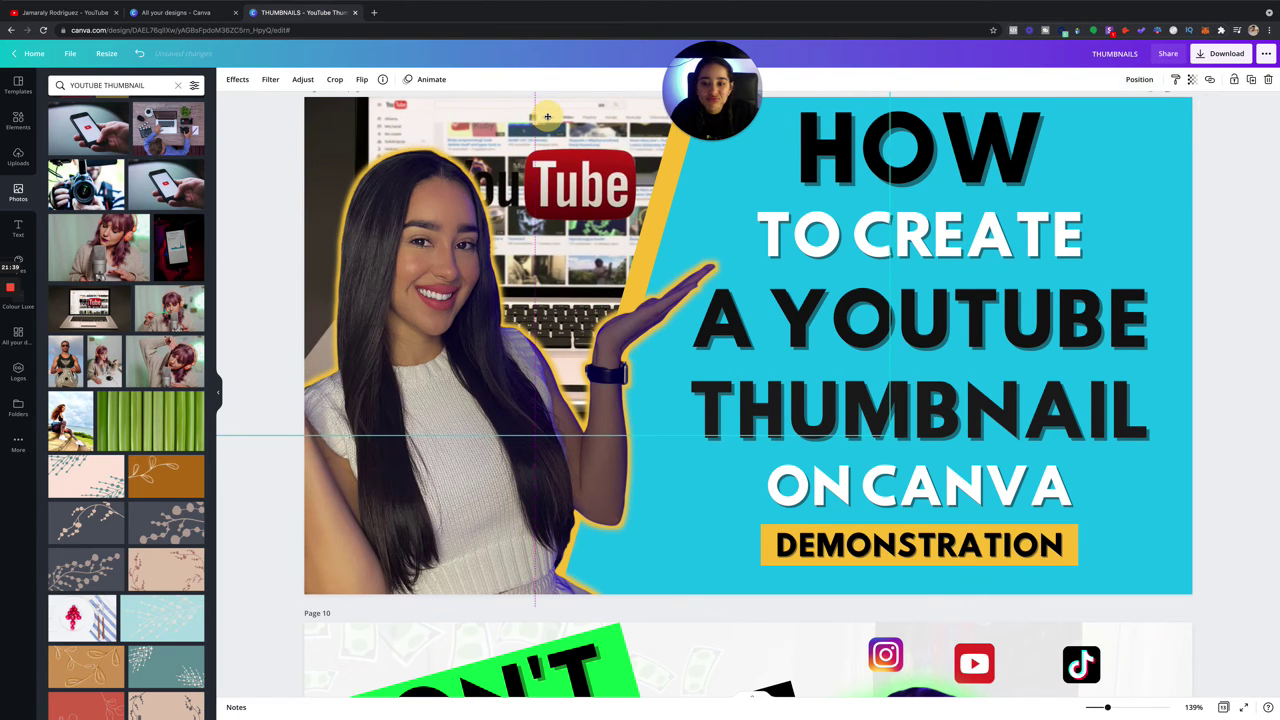
key(Delete)
Add the grey photo of the 3D YouTube logo from the search results and move it to the page's upper-left area.
scroll(88, 276, up, 5)
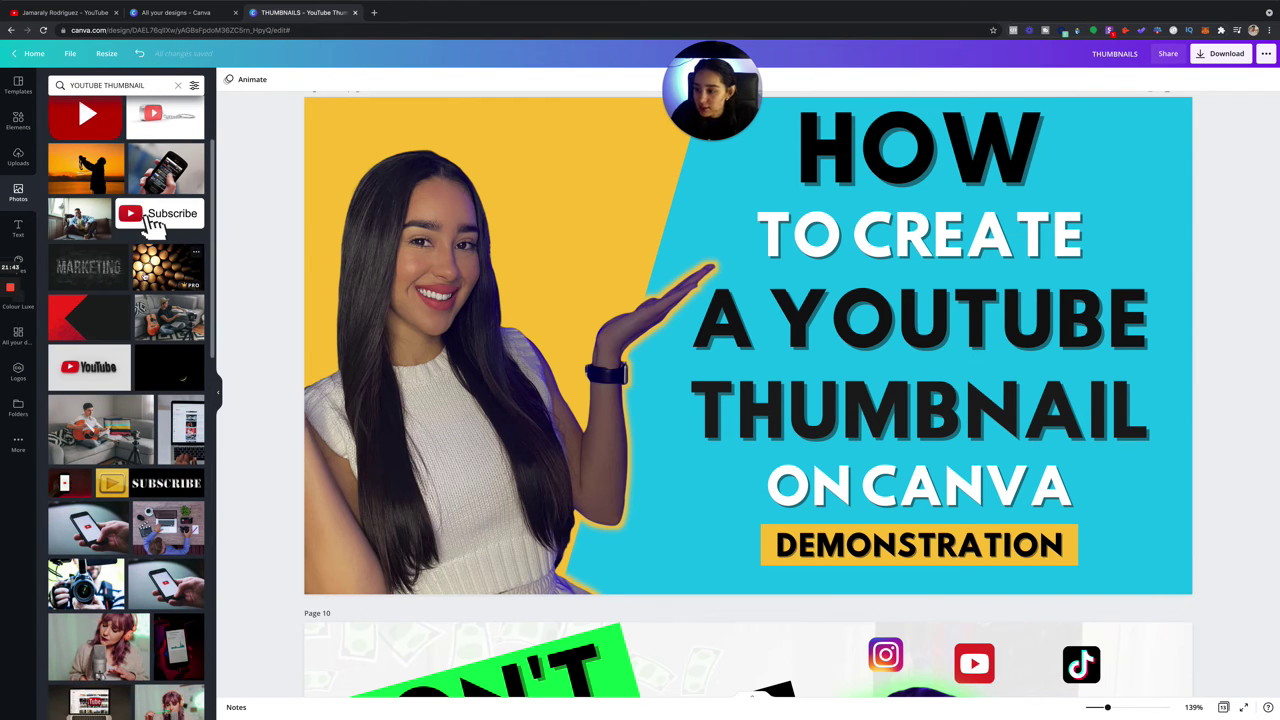
scroll(103, 373, up, 3)
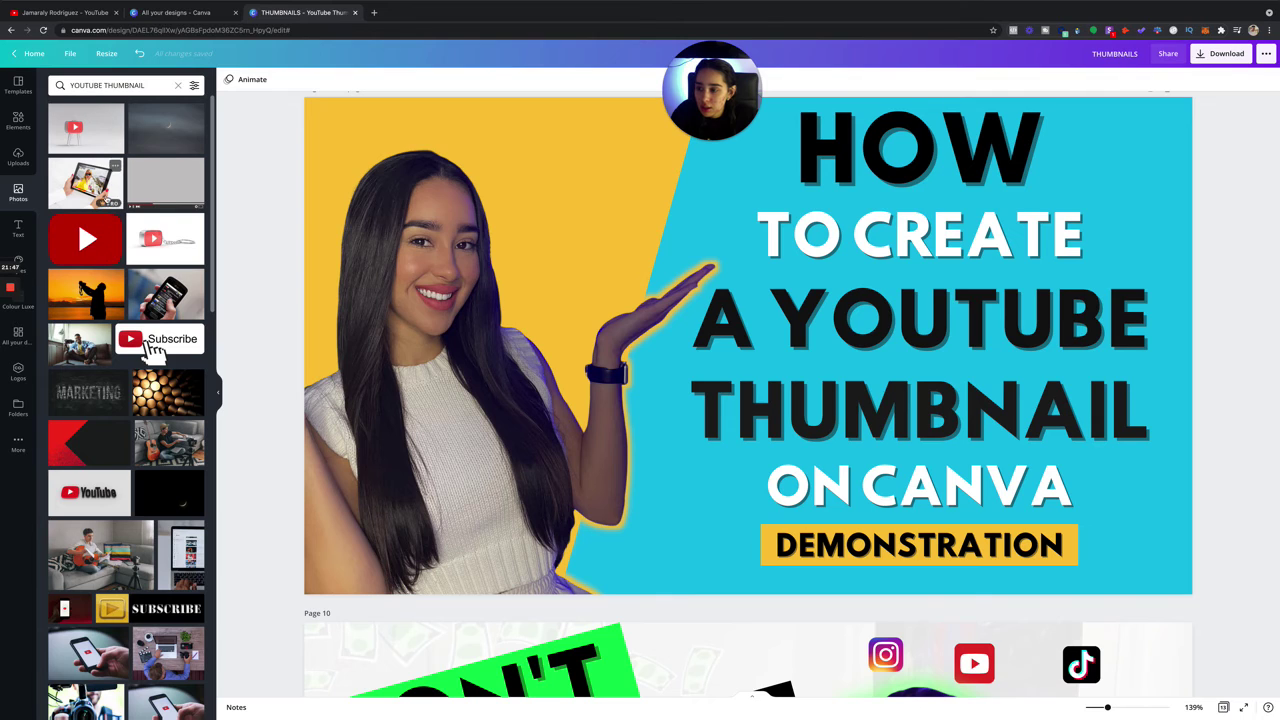
scroll(179, 306, down, 4)
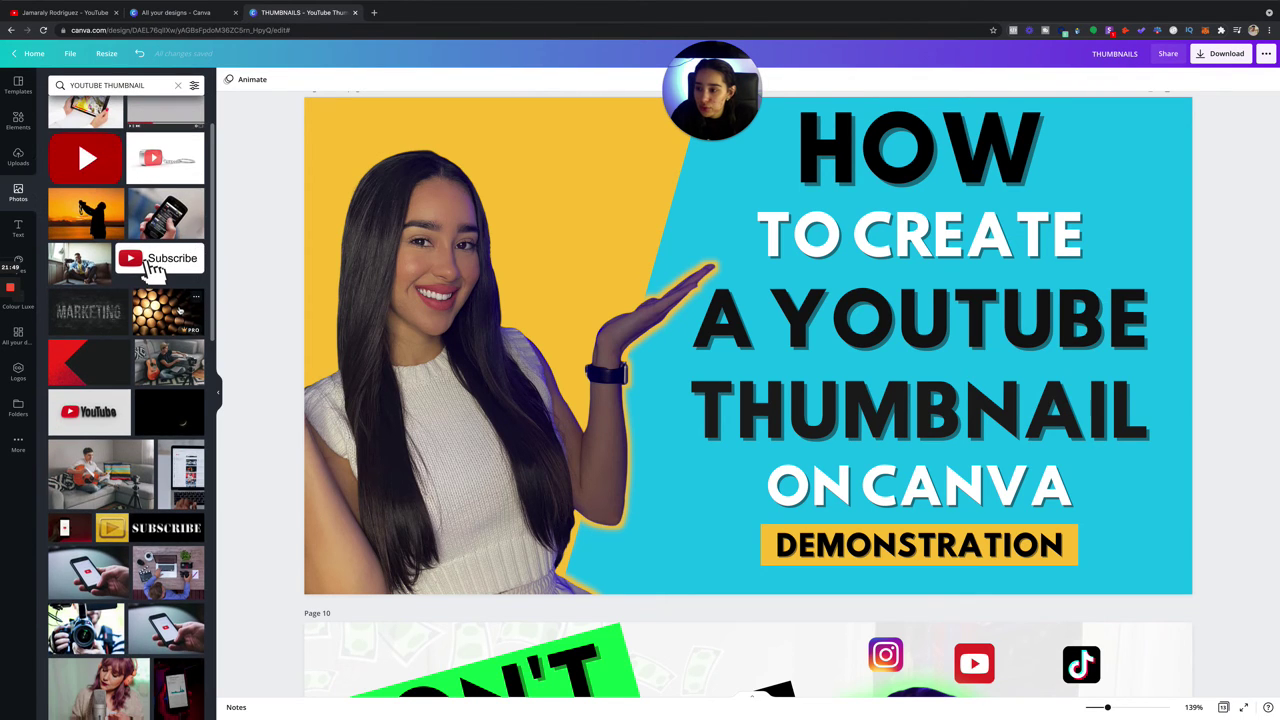
scroll(179, 306, down, 5)
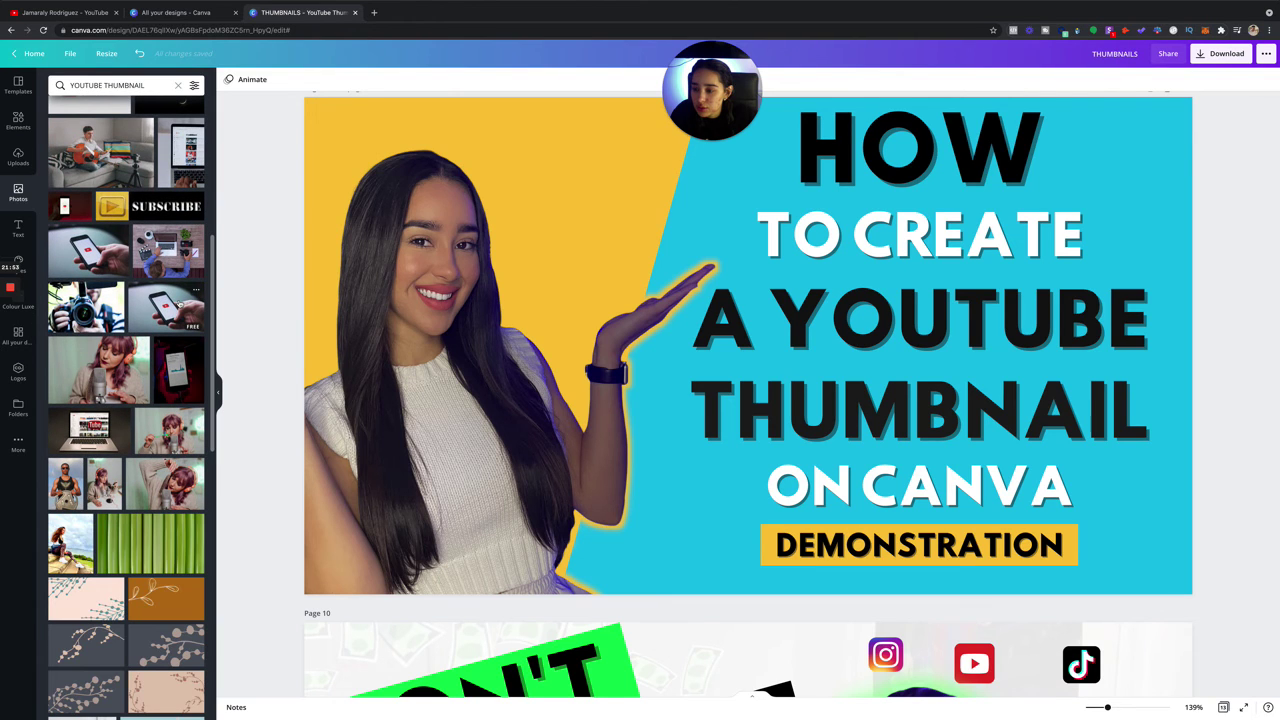
scroll(164, 302, down, 10)
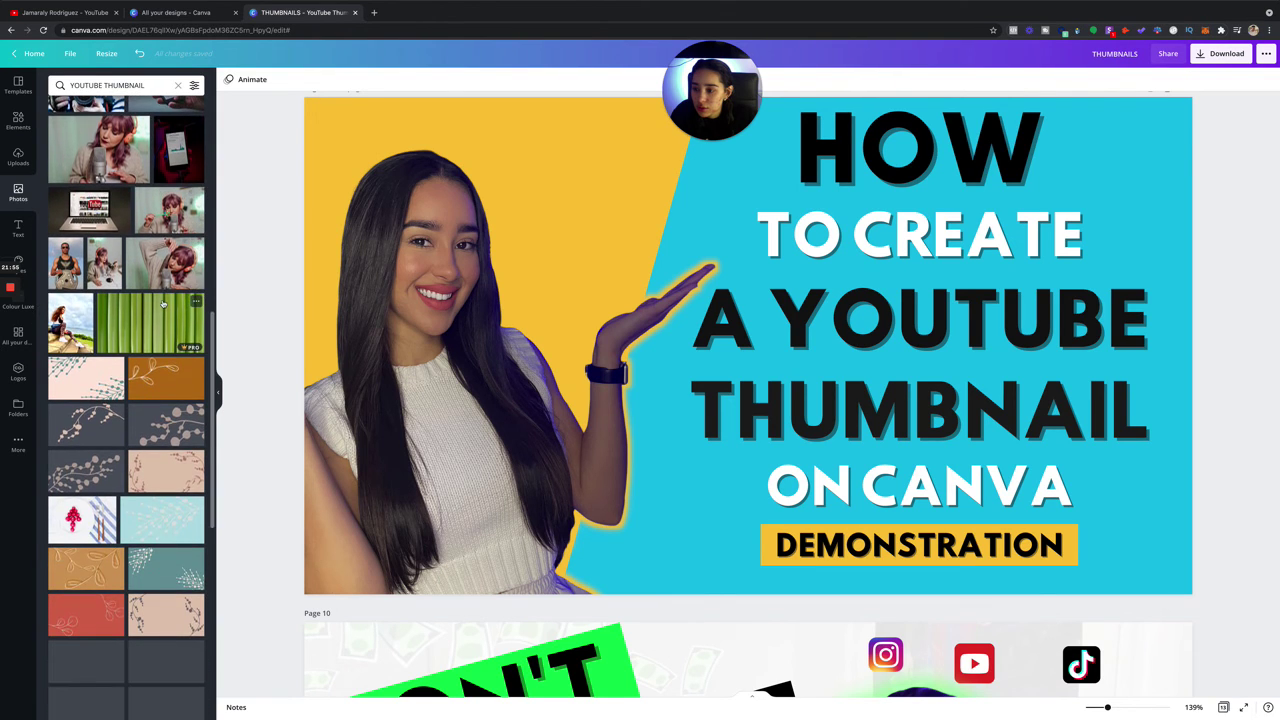
scroll(162, 299, down, 5)
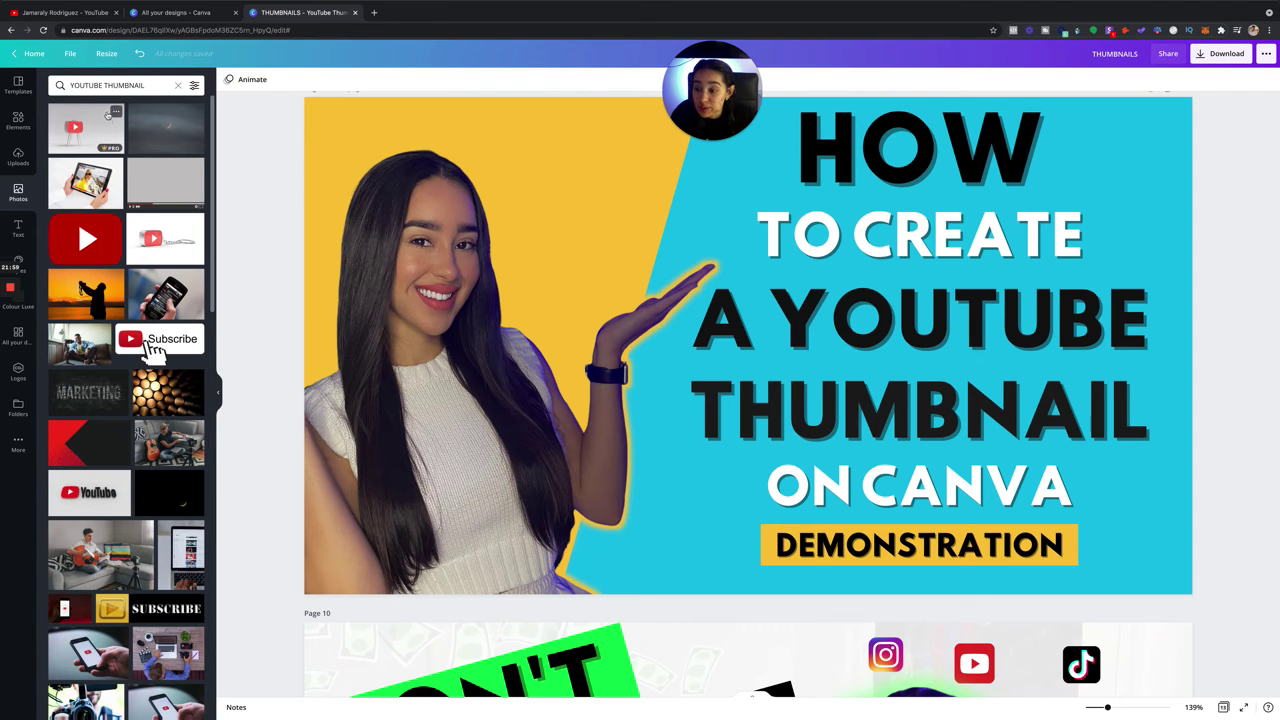
click(88, 492)
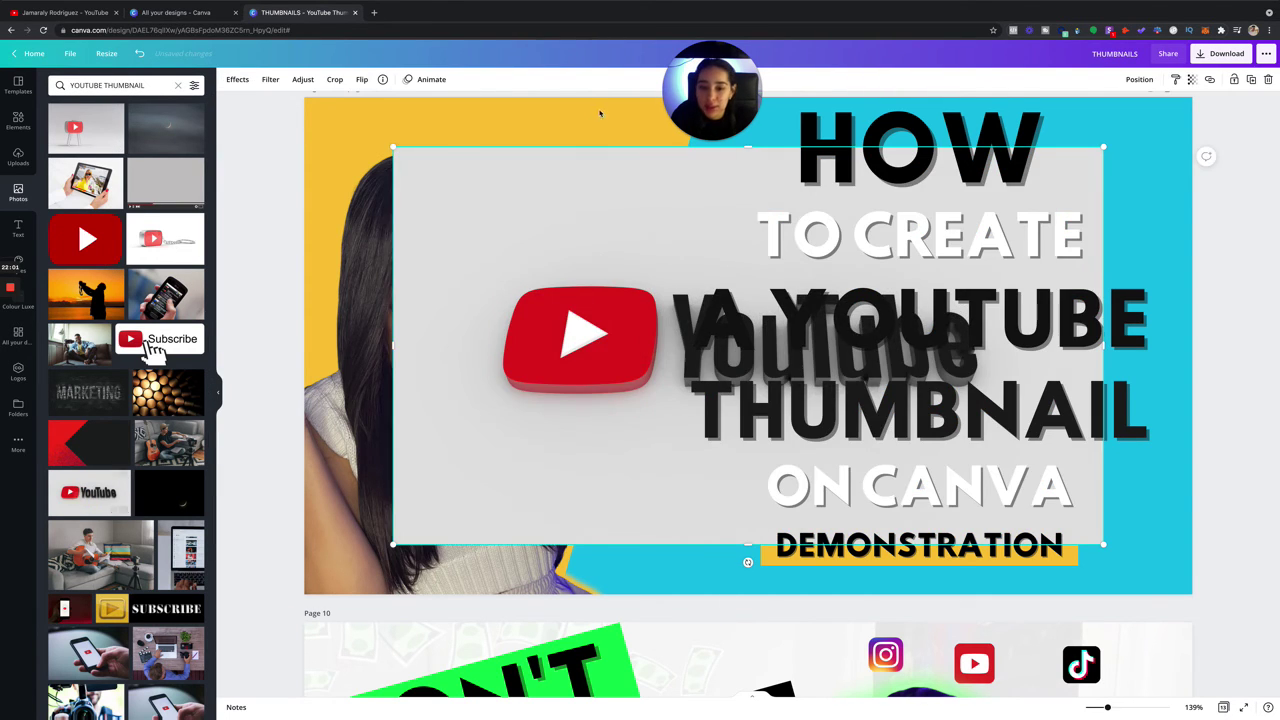
drag(565, 315, 408, 122)
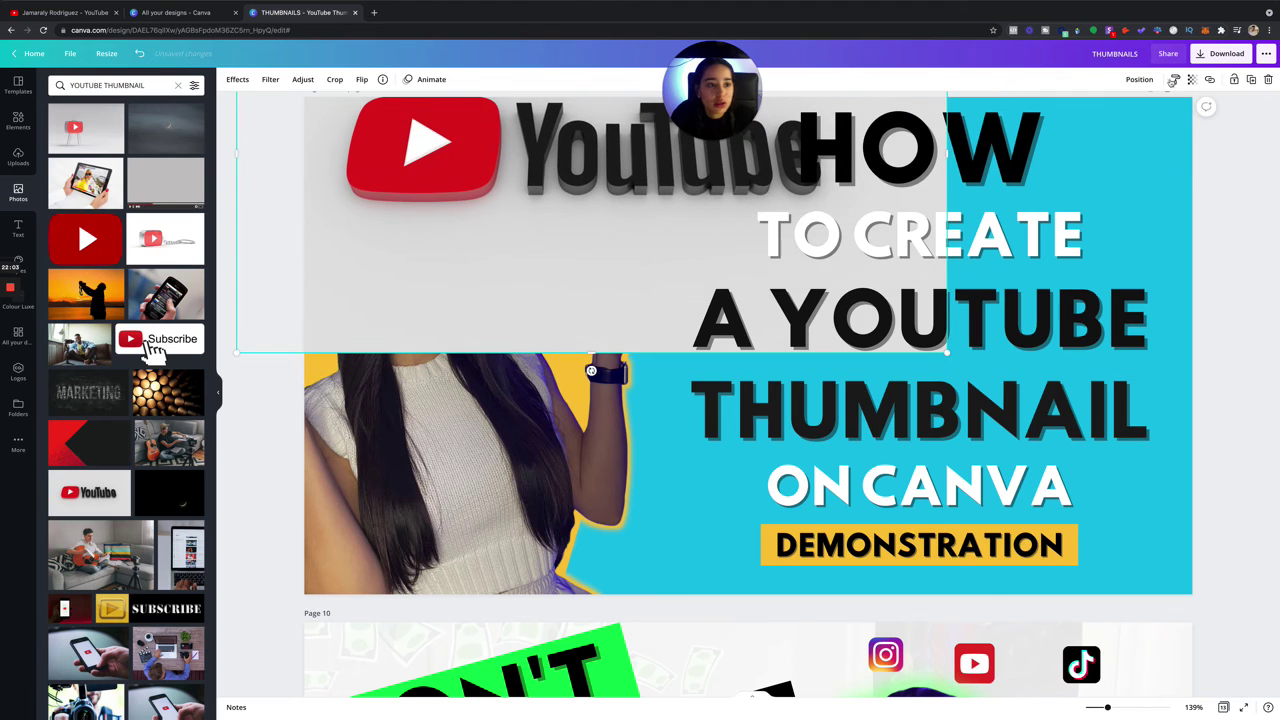
Send the YouTube logo photo backward behind the woman, the yellow stripe and the blue panel.
click(1139, 80)
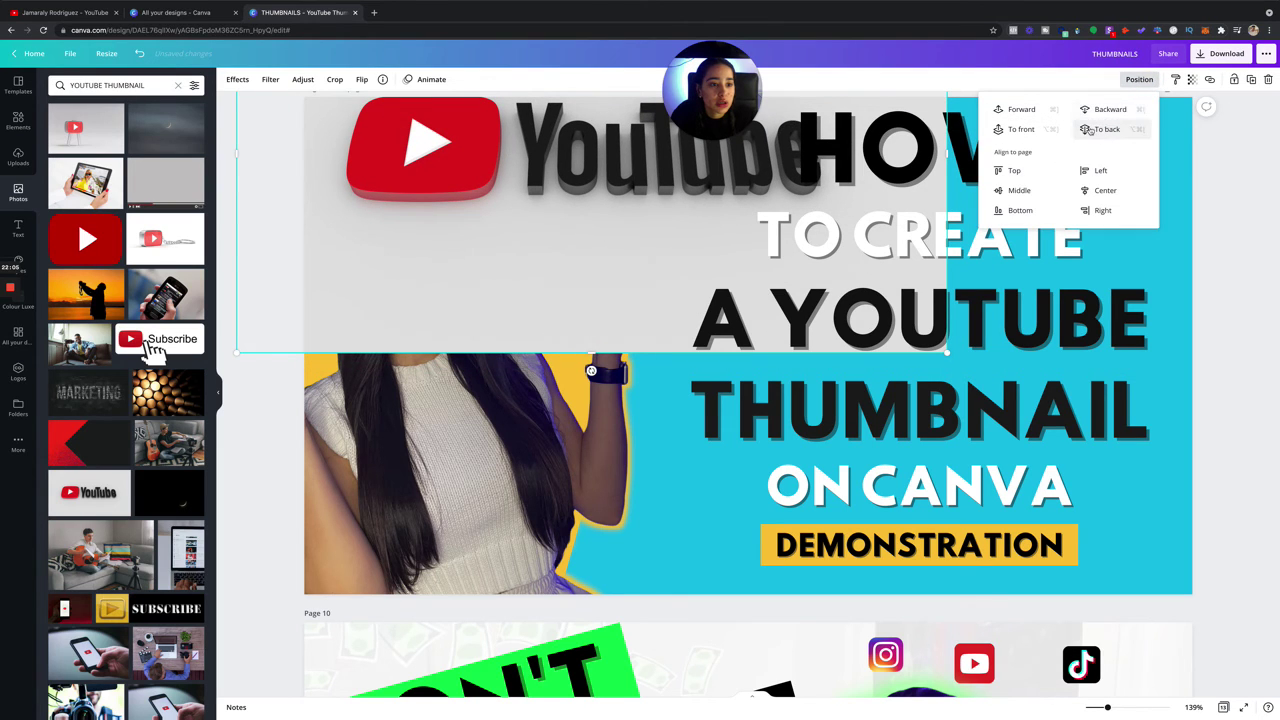
click(1104, 110)
click(1104, 110)
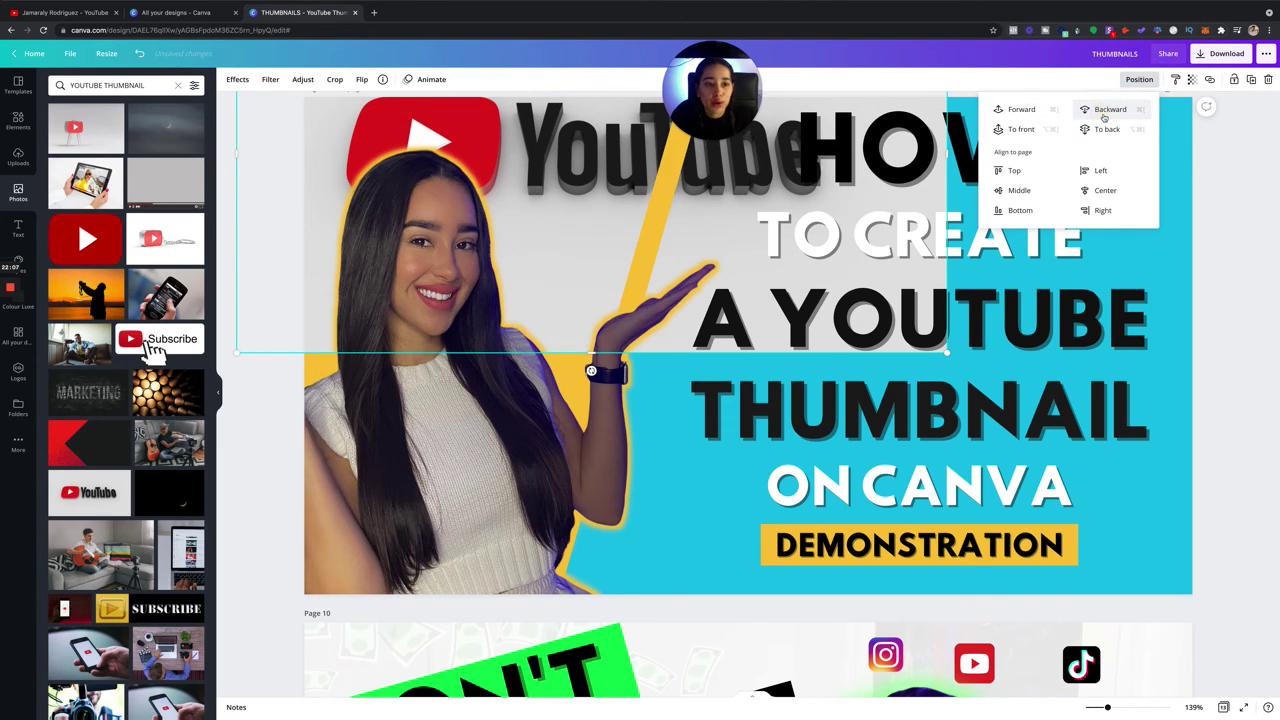
click(1104, 110)
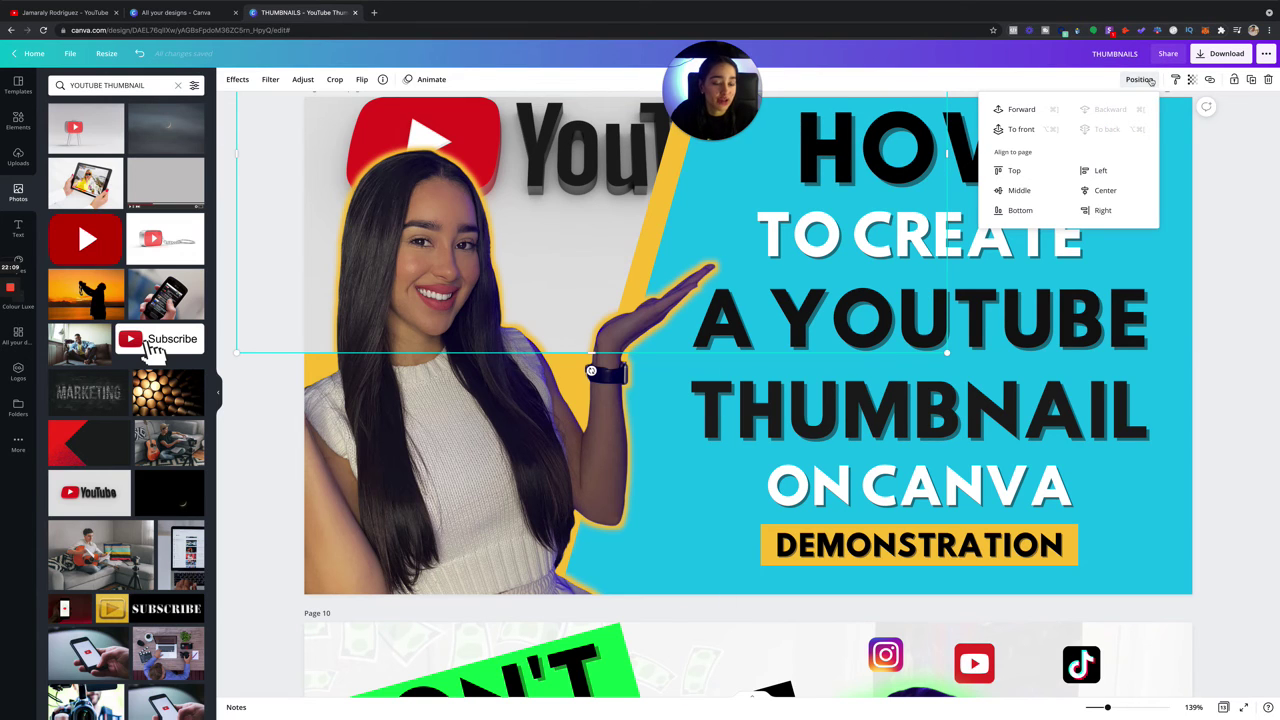
Try sending the woman's cutout backward behind the blue panel and yellow stripe, and bring it forward to the front again.
click(444, 442)
click(1145, 79)
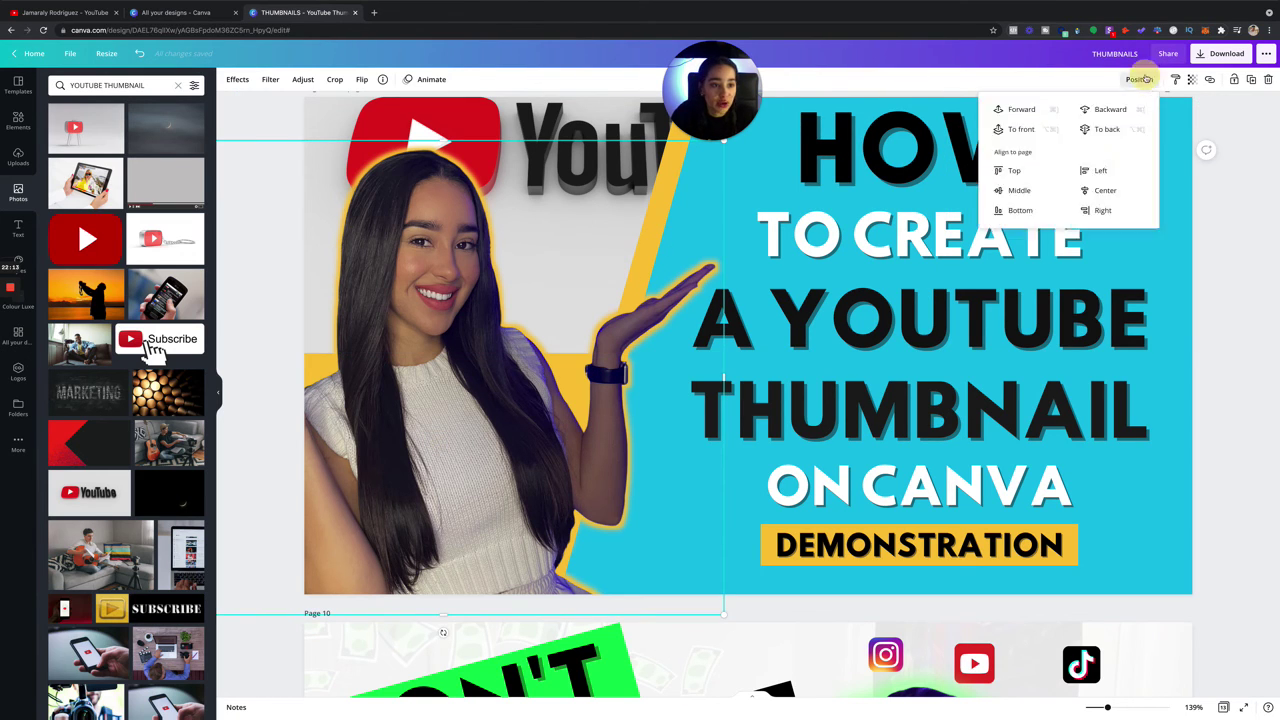
click(1105, 112)
click(1105, 112)
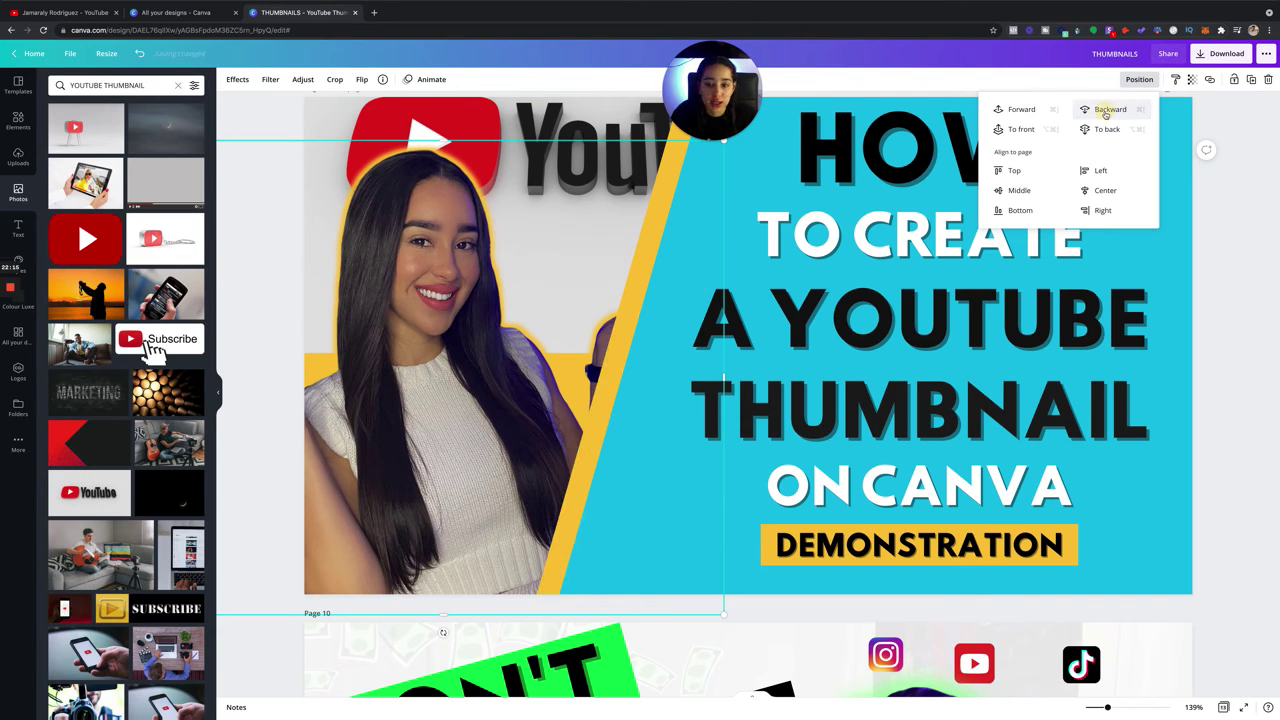
click(1035, 112)
click(1035, 112)
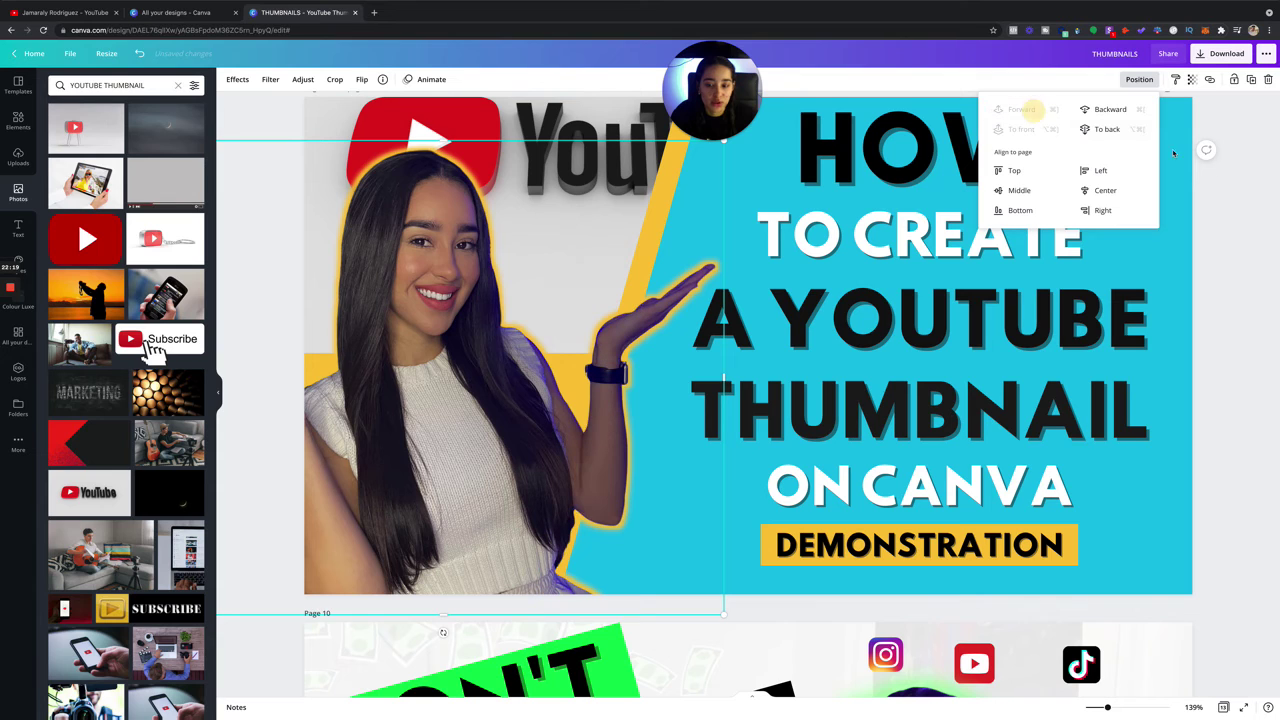
Delete the grey 3D YouTube logo photo from behind the woman.
key(Escape)
click(545, 125)
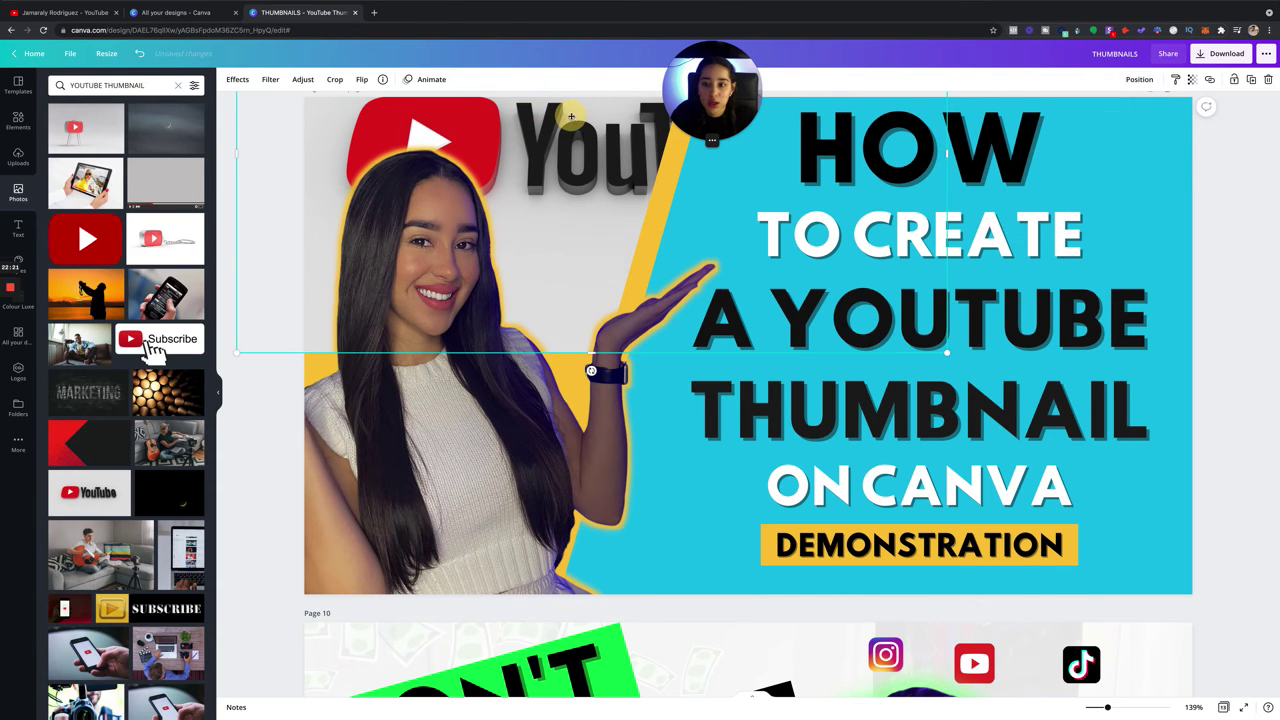
double_click(580, 118)
drag(521, 123, 508, 124)
key(Delete)
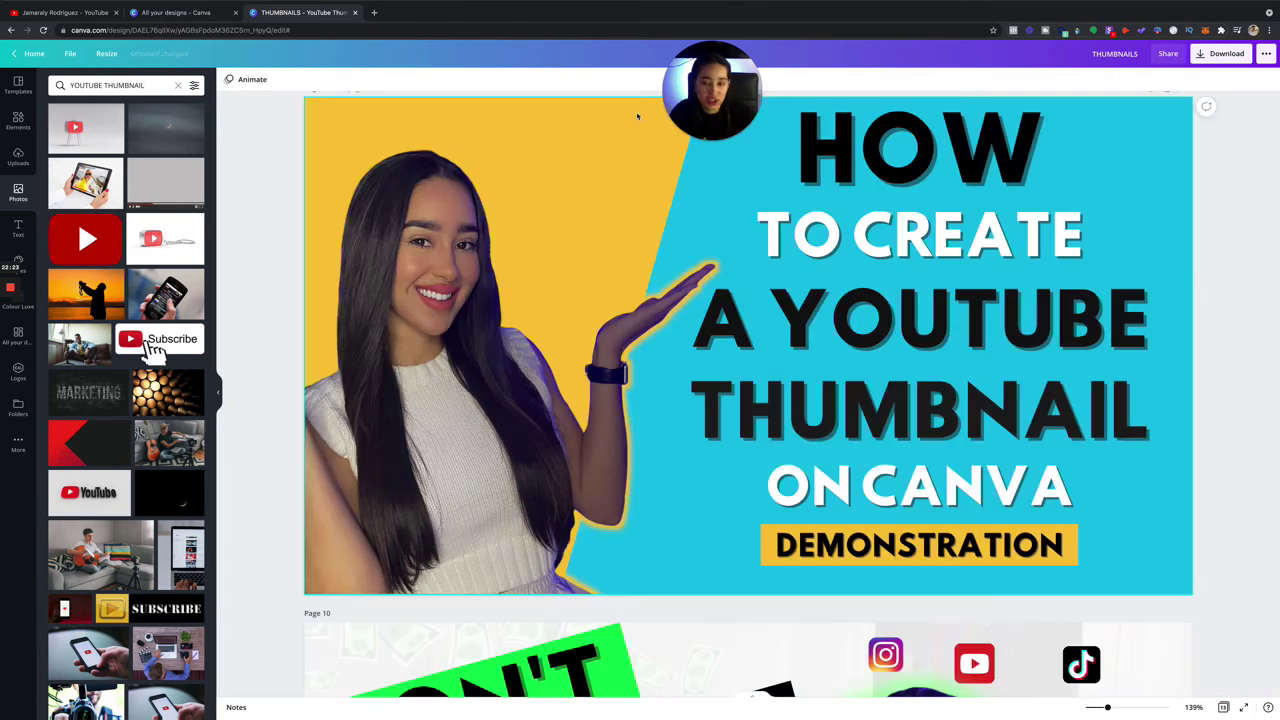
Add the photo of the red retro TV with a play symbol at the page's upper-left area and send it backward behind everything.
click(85, 127)
drag(558, 247, 512, 172)
click(1139, 79)
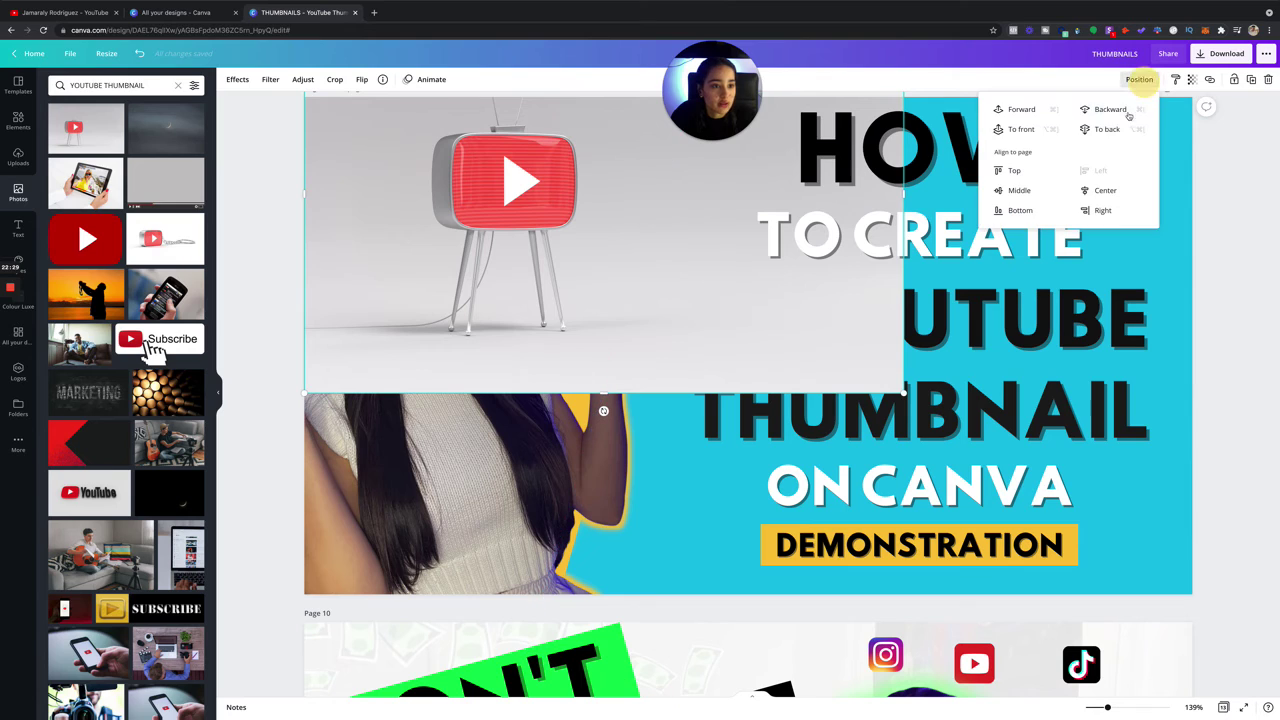
click(1101, 112)
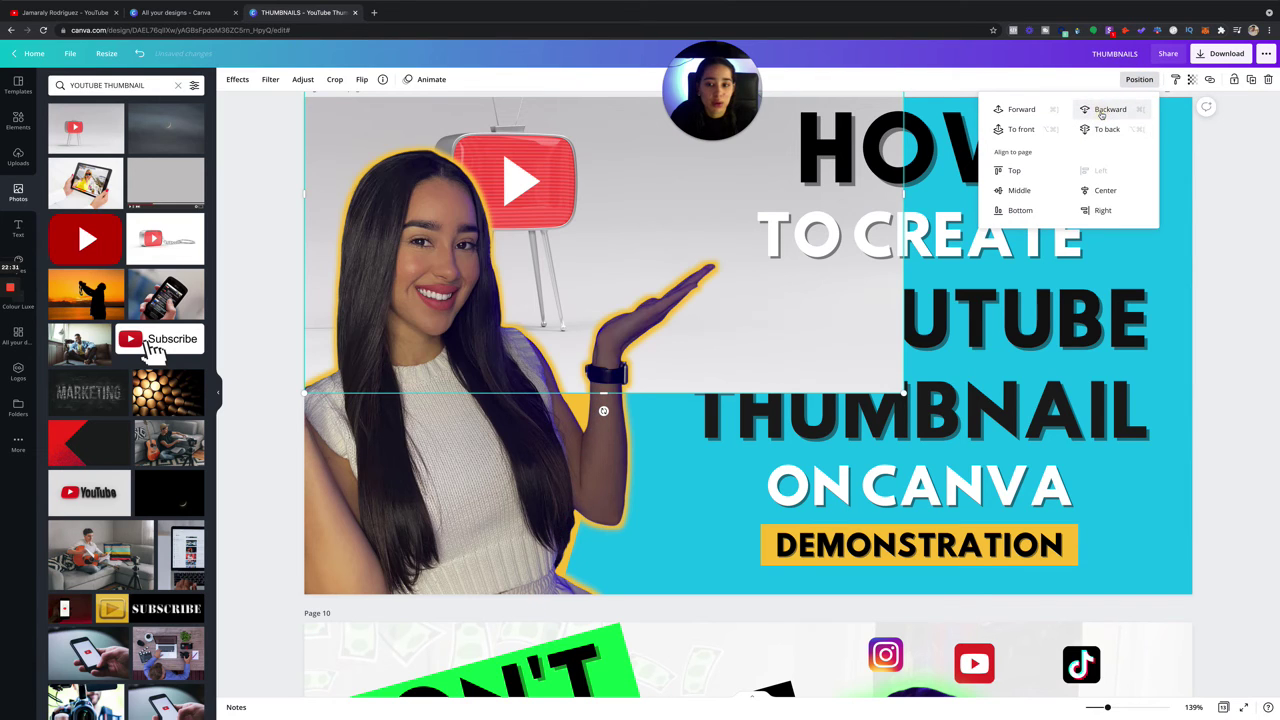
click(1101, 112)
click(1101, 112)
click(1101, 112)
click(1101, 112)
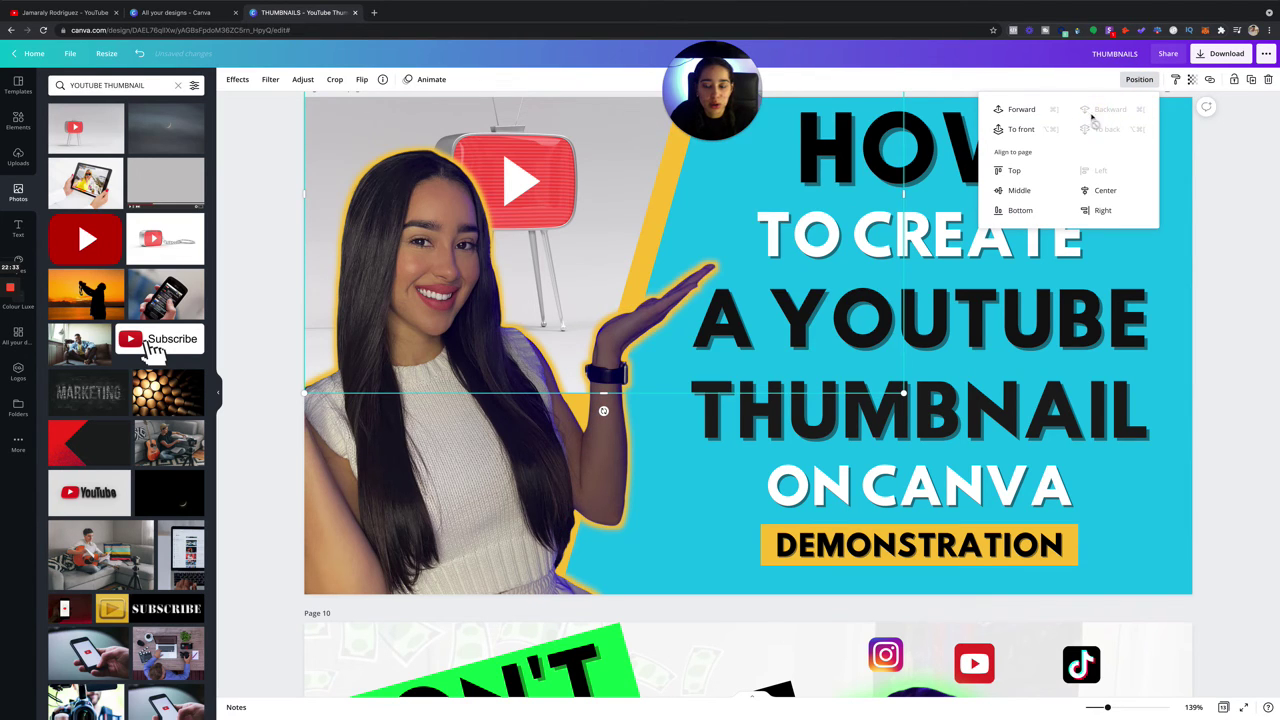
Shift the retro TV photo right and slightly down and enlarge it past the page's left edge, keeping the TV beside the woman's head.
drag(600, 118, 640, 113)
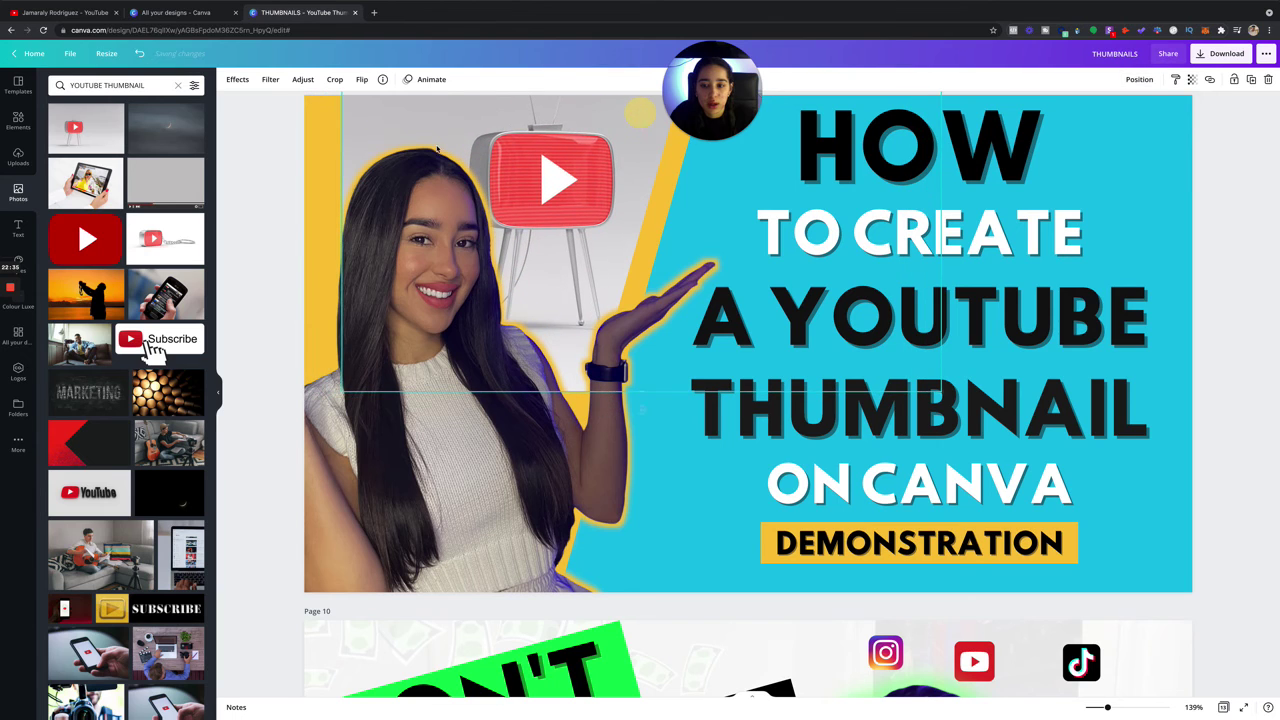
drag(334, 182, 293, 172)
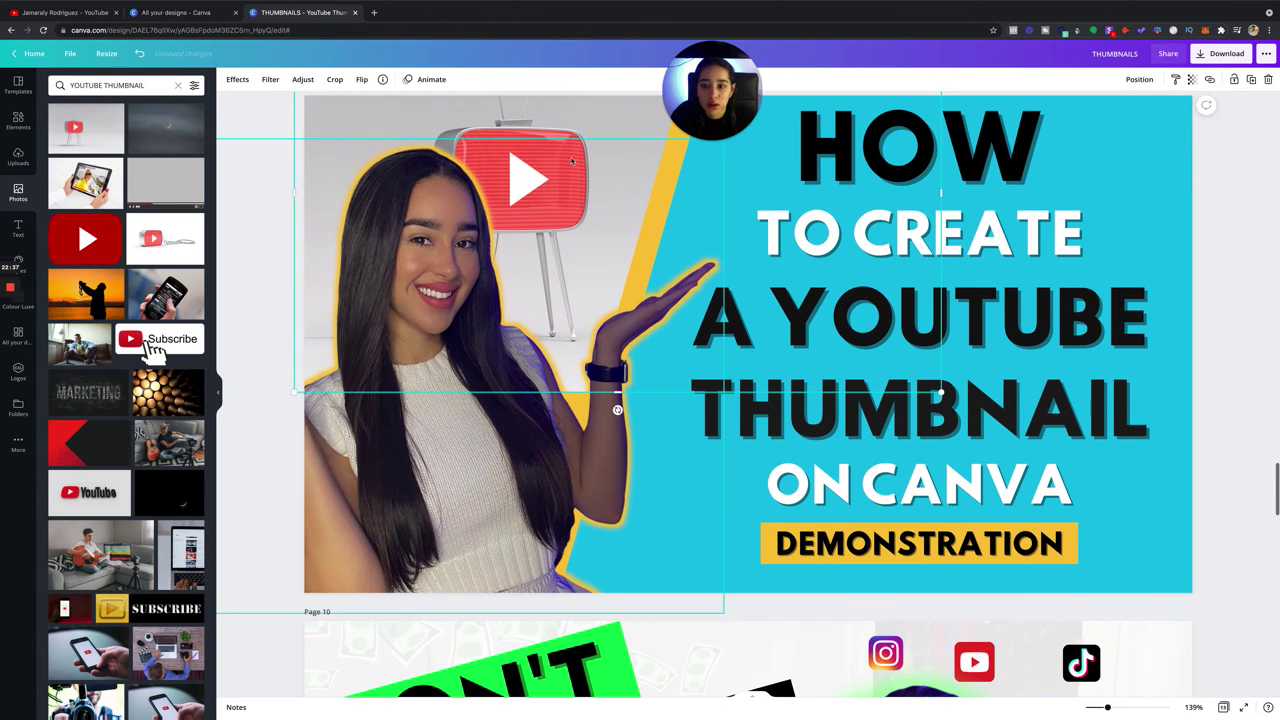
scroll(624, 200, up, 2)
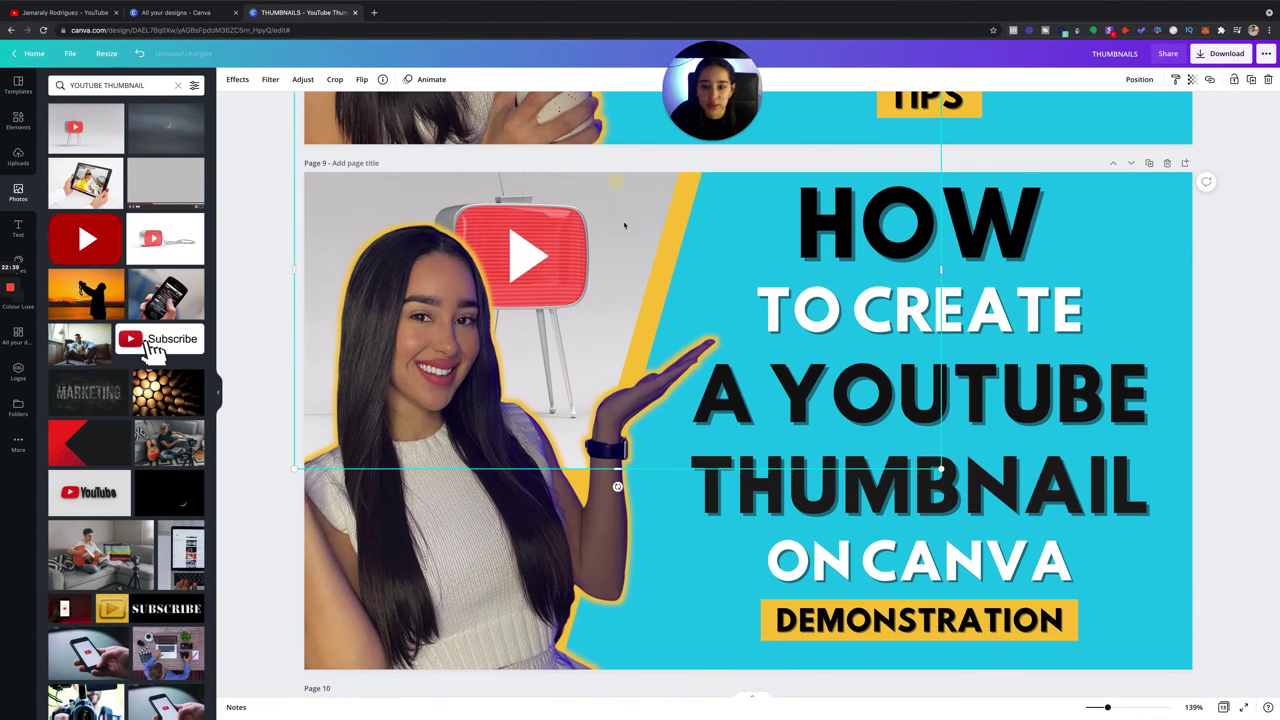
drag(628, 190, 645, 195)
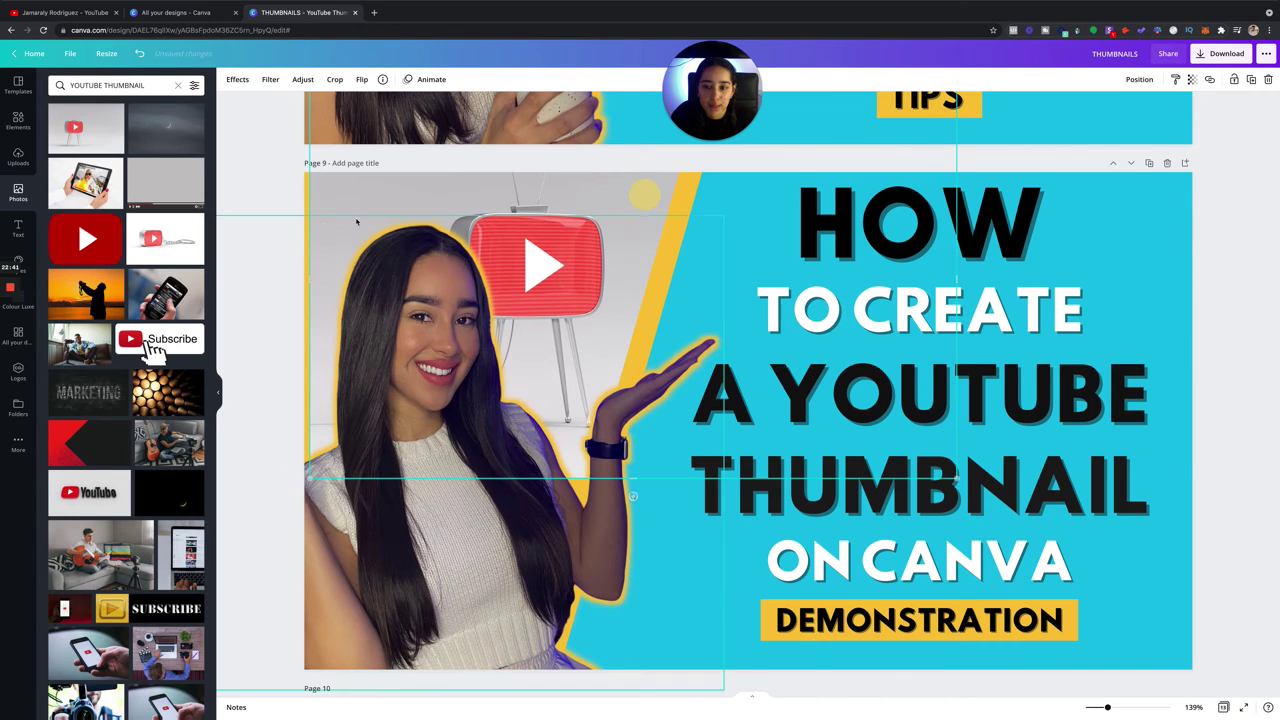
drag(308, 251, 288, 251)
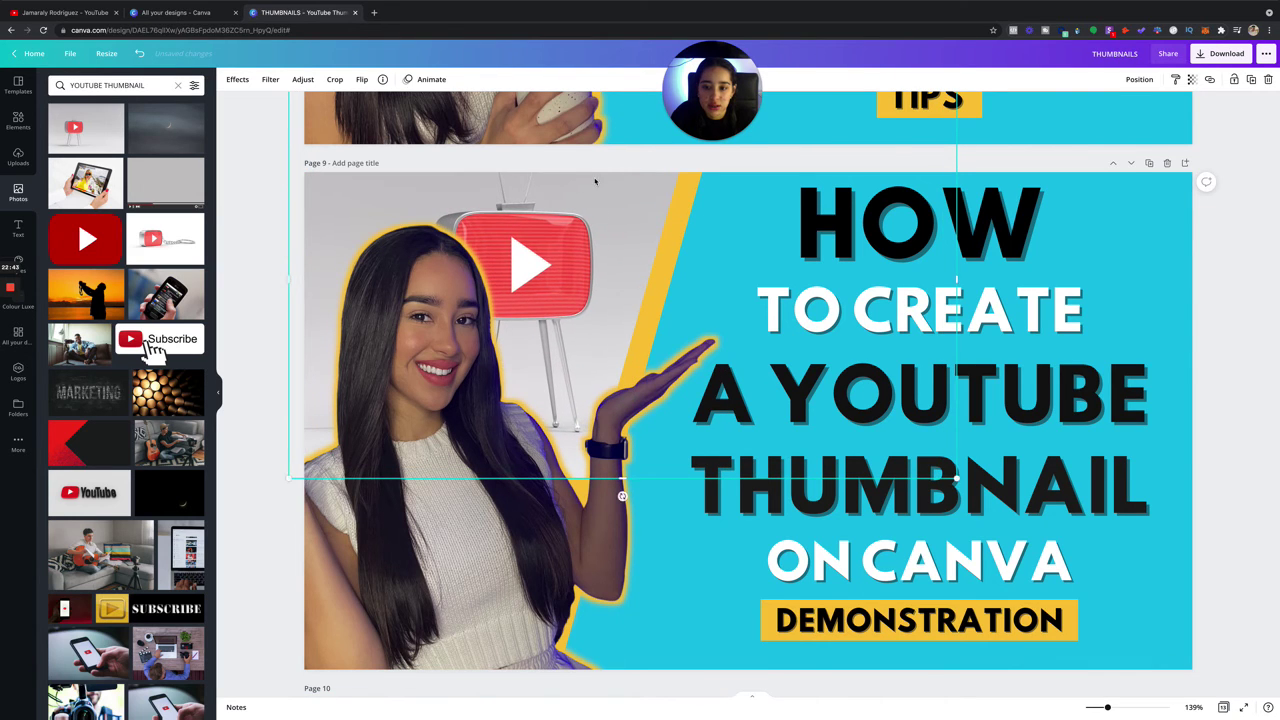
scroll(900, 220, down, 3)
scroll(1245, 240, up, 3)
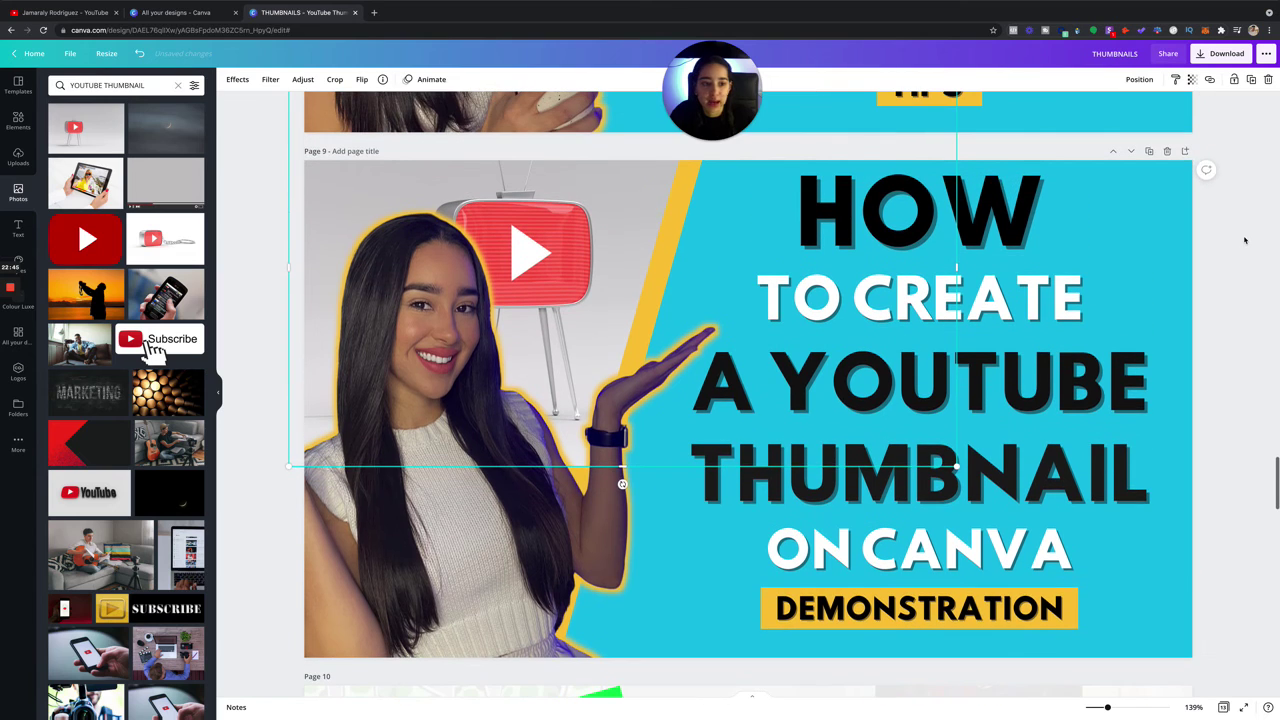
click(1245, 240)
Open the elements library and look over the thumbnail on the page above for reference.
click(18, 120)
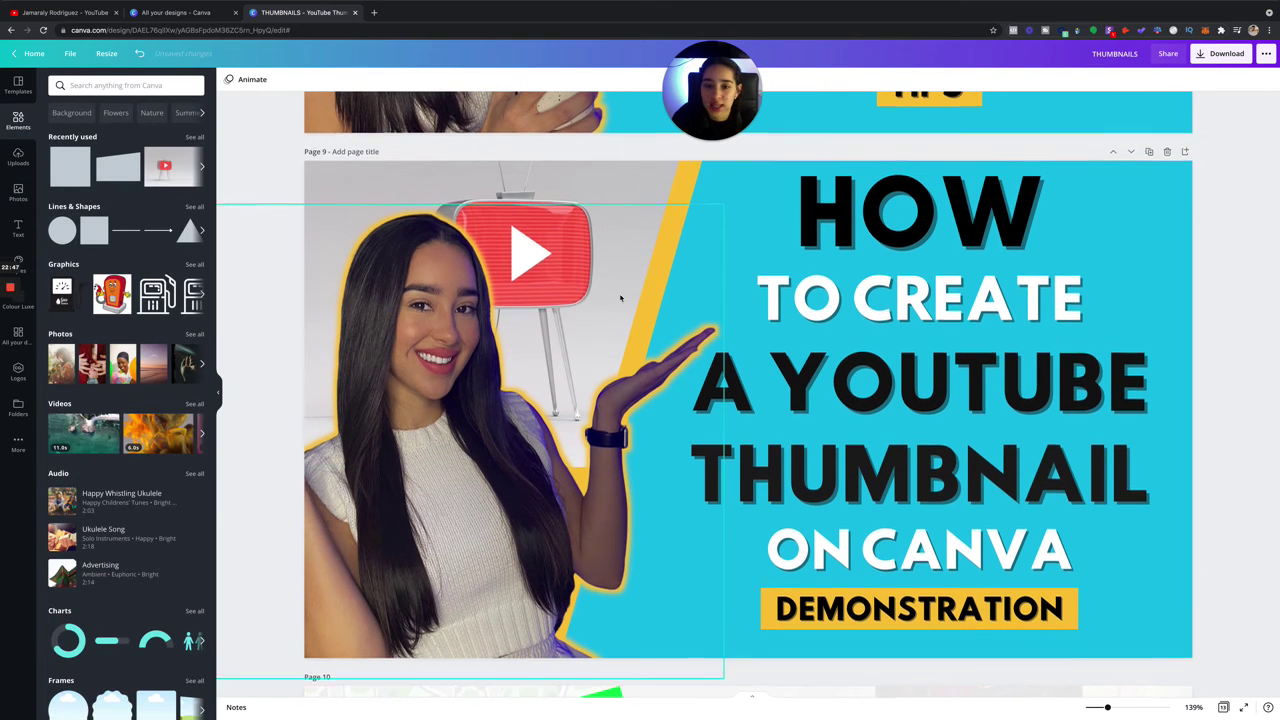
scroll(620, 298, up, 5)
click(667, 208)
scroll(684, 285, down, 5)
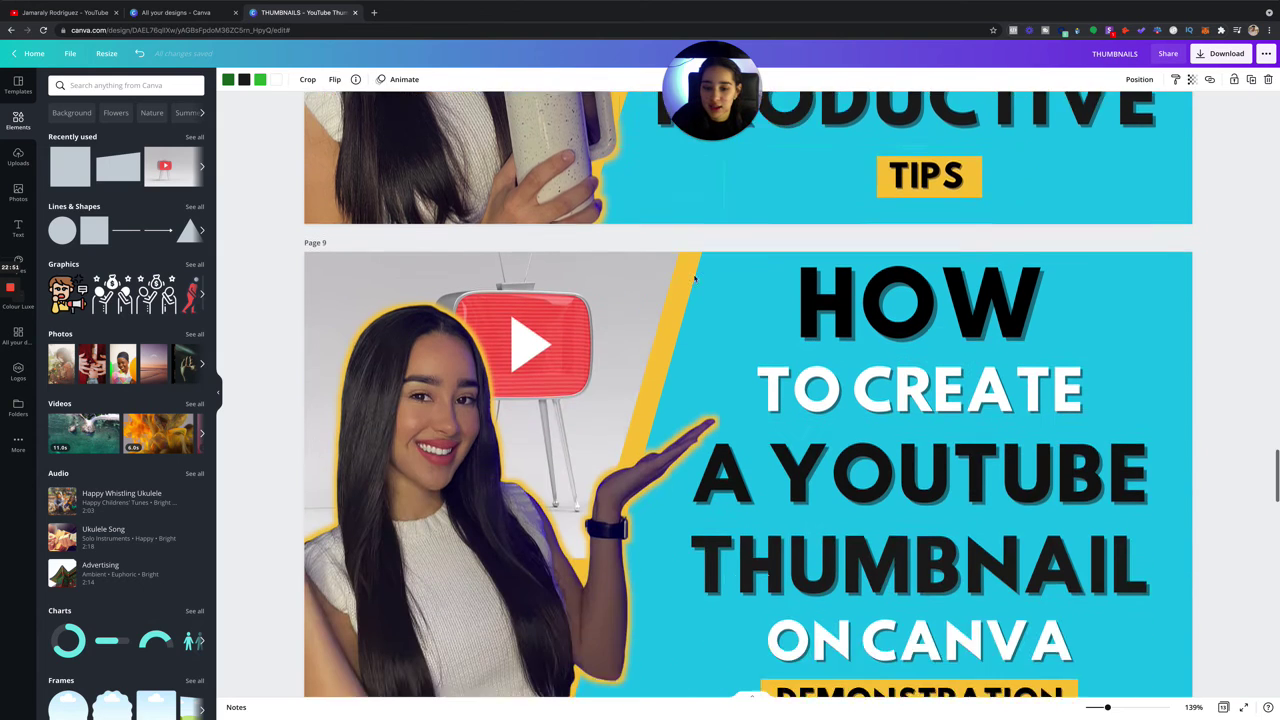
Enlarge the woman's cutout slightly and adjust its position over the TV photo.
click(431, 320)
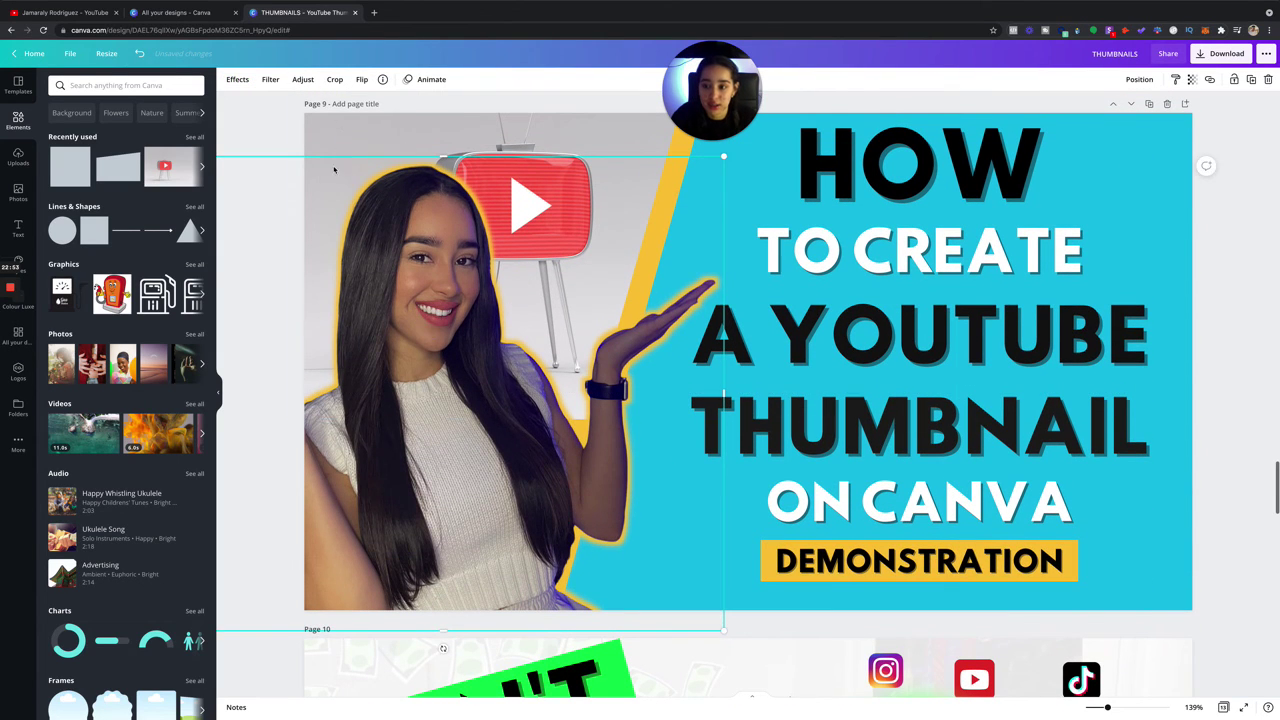
drag(721, 157, 742, 144)
drag(540, 500, 540, 497)
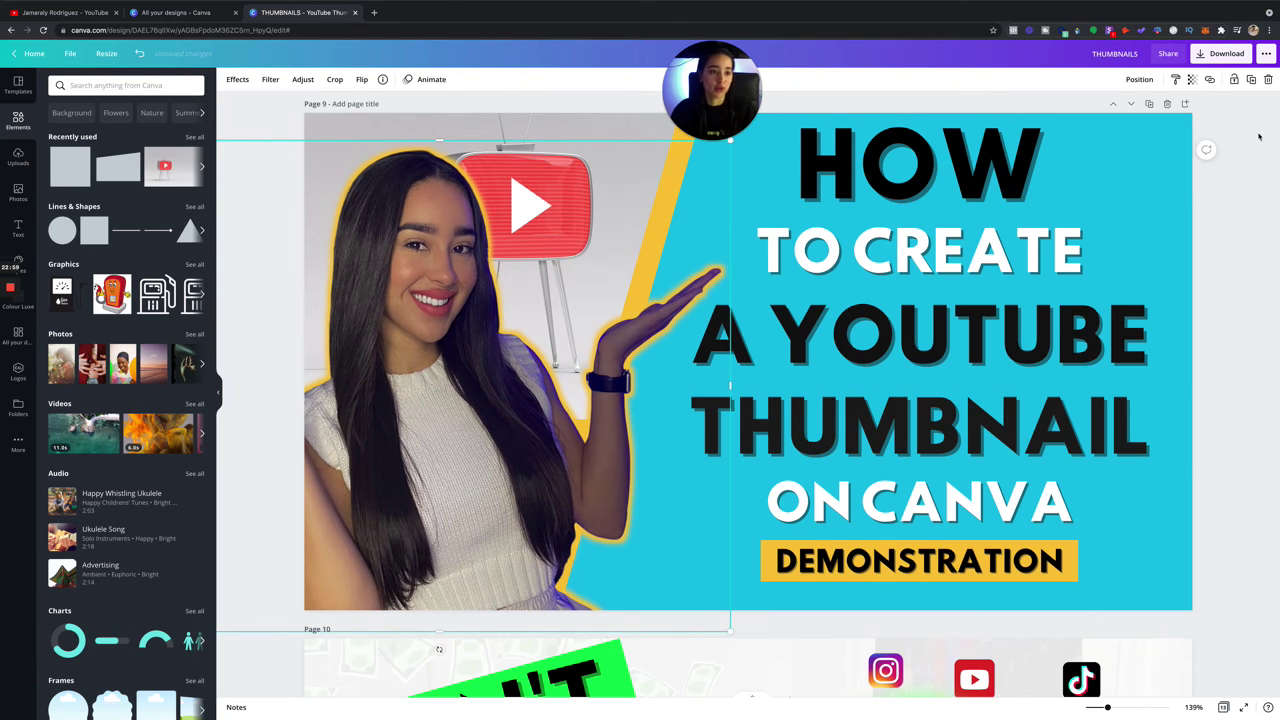
key(Escape)
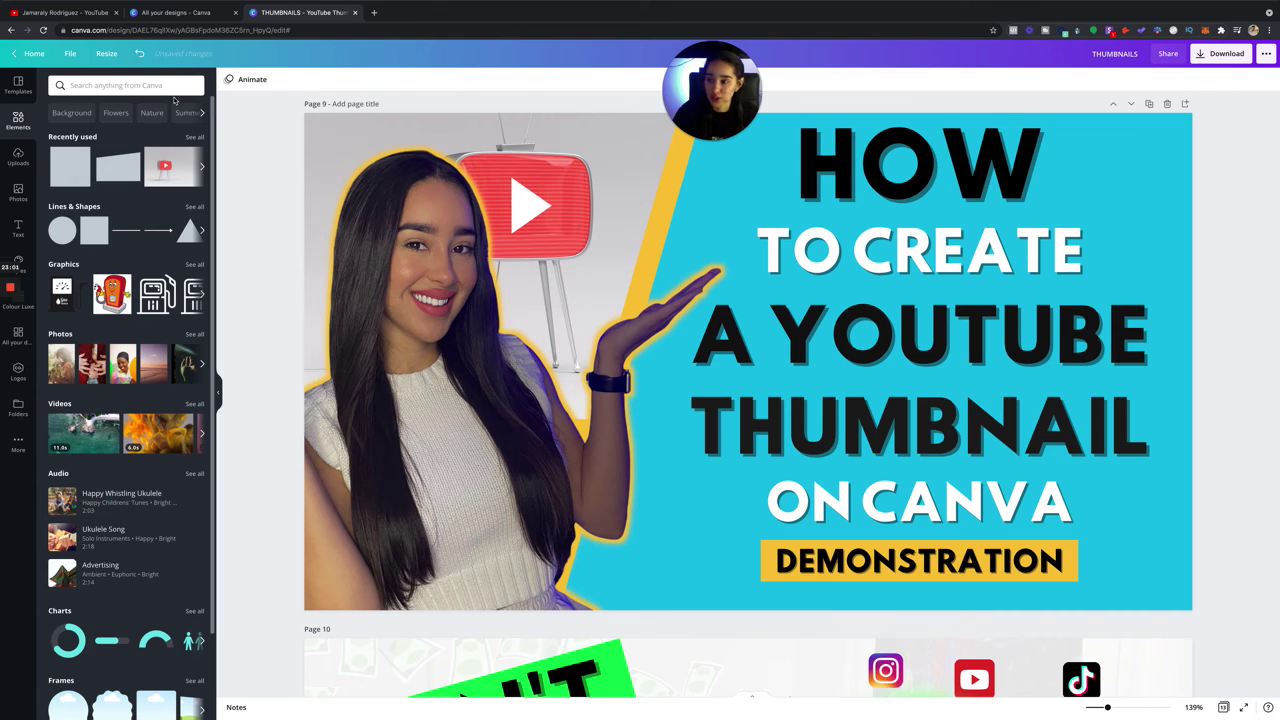
Search the elements for "youtube" and add the red rounded YouTube play icon to the page.
click(108, 86)
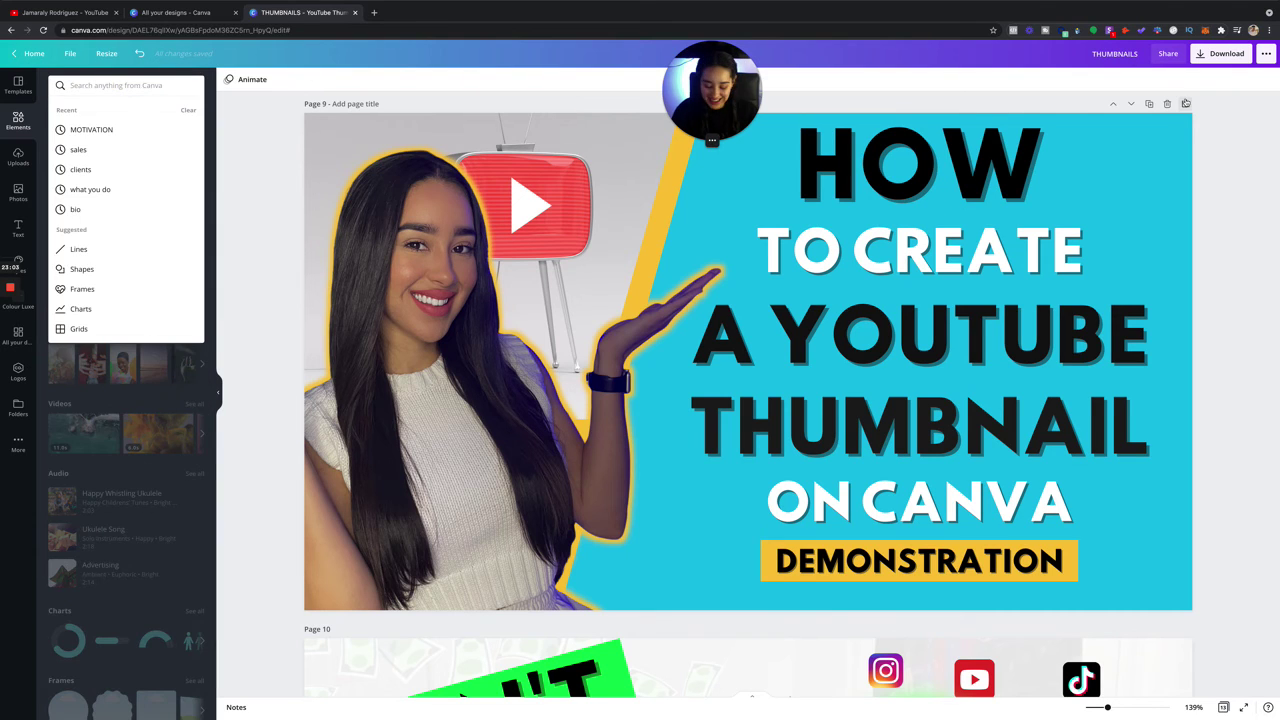
text(youtube)
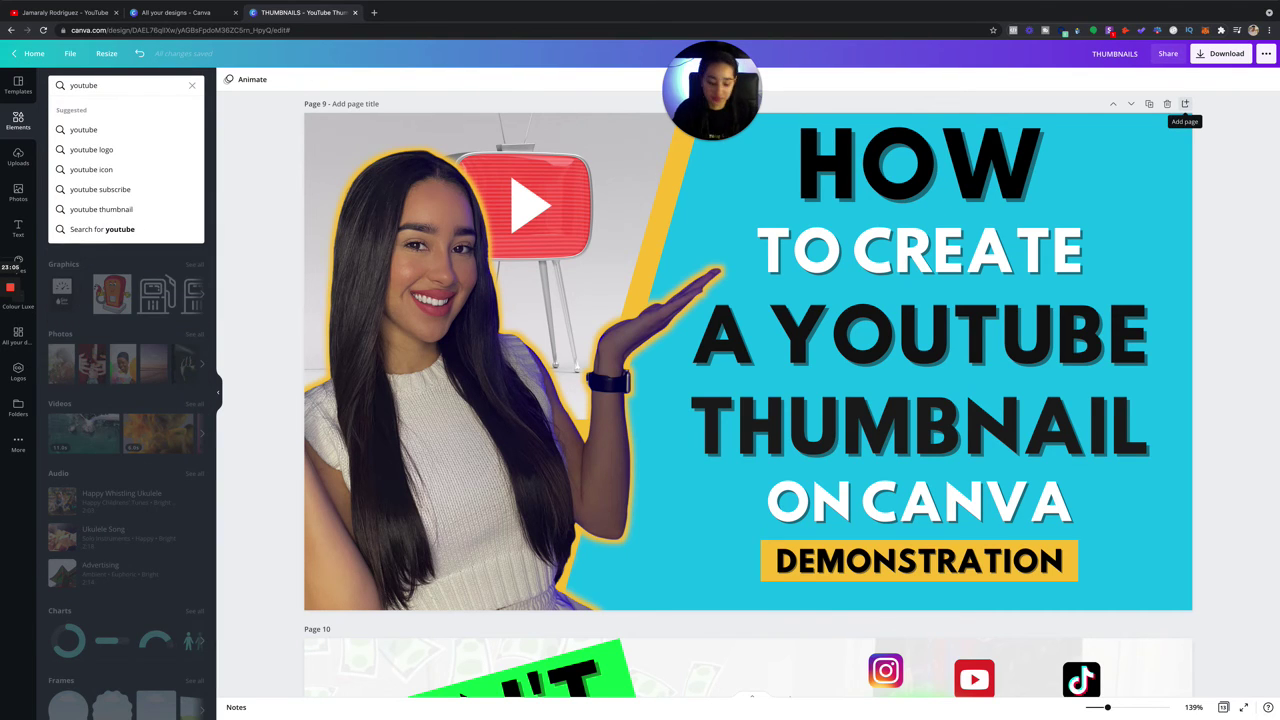
key(Return)
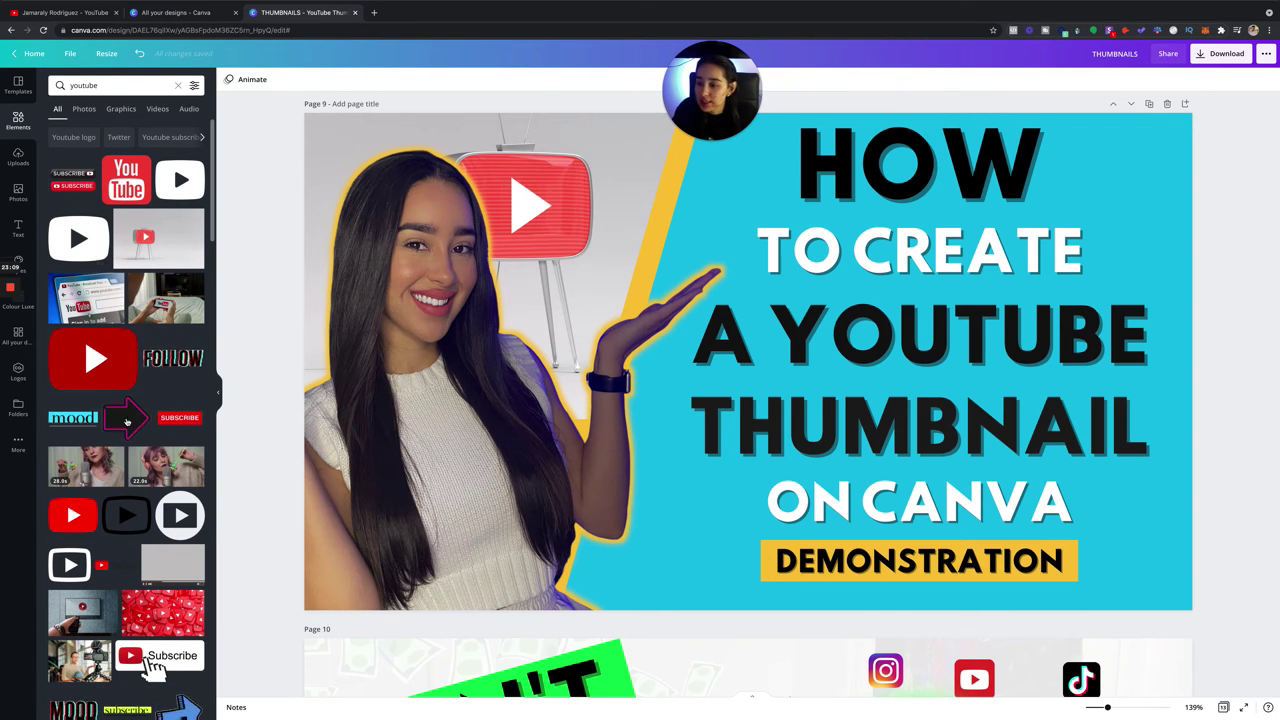
scroll(110, 395, down, 2)
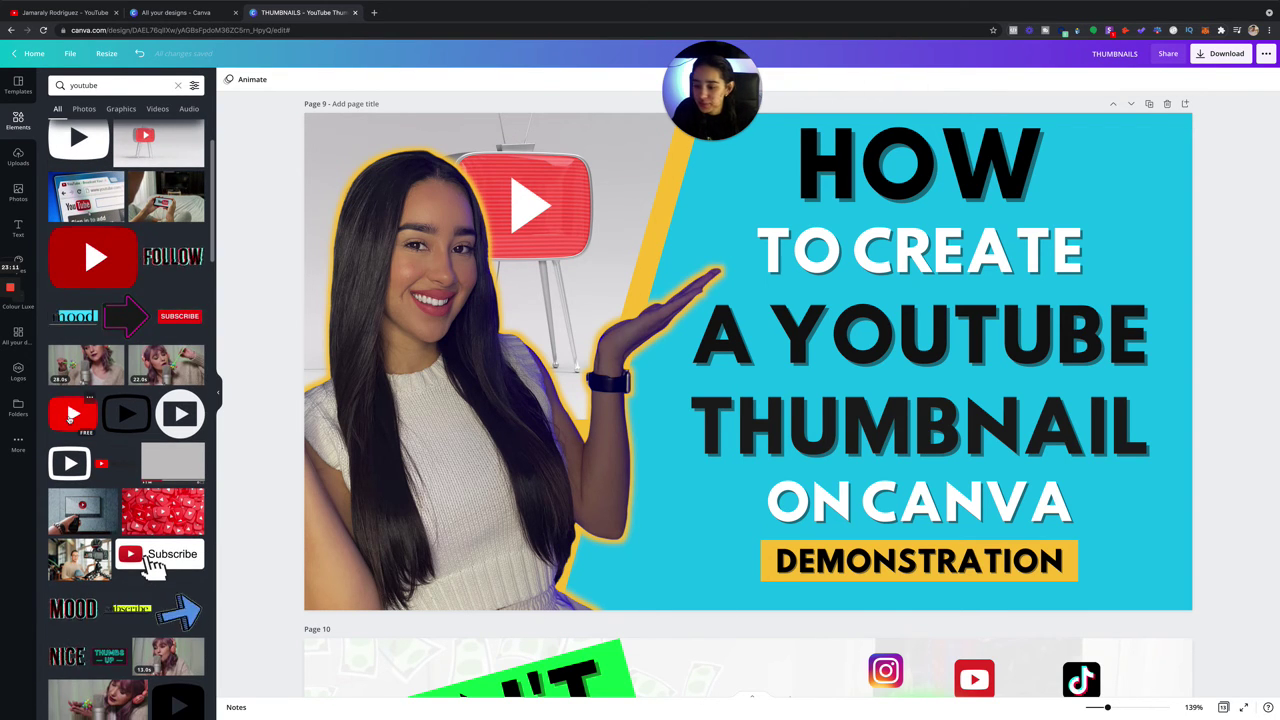
click(70, 413)
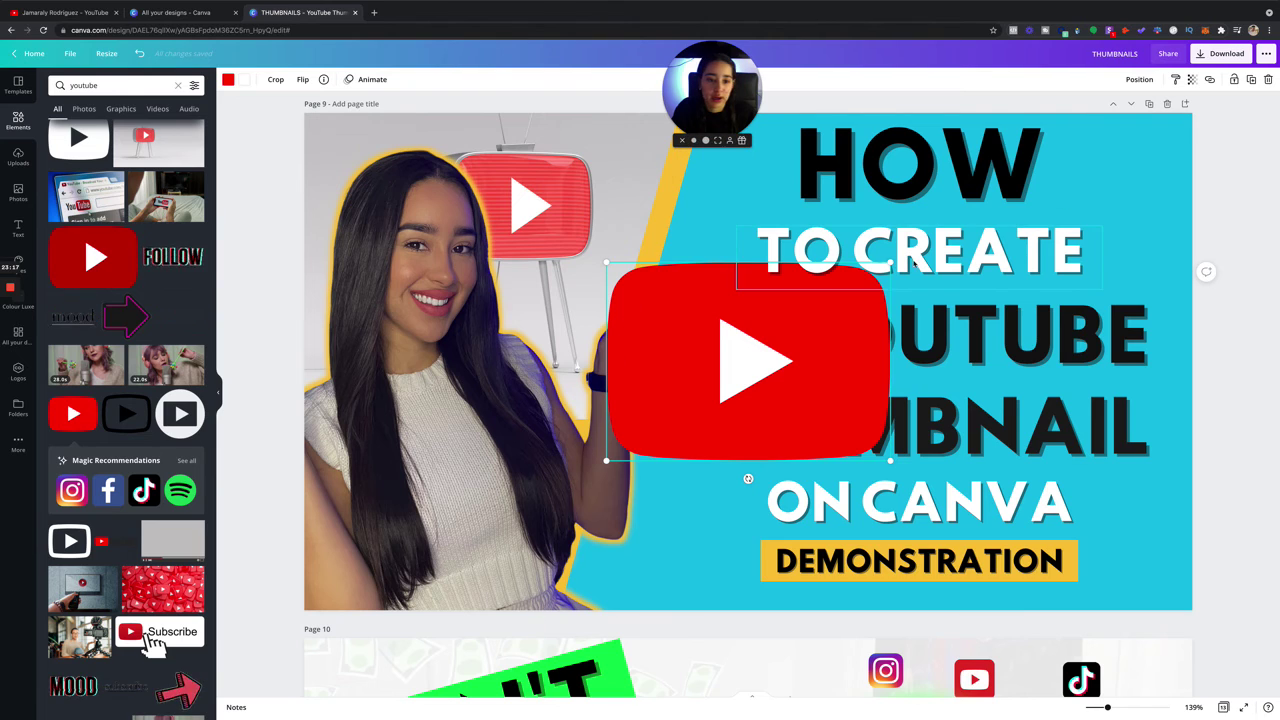
Shrink the red YouTube icon and place it in the page's upper-right corner beside the word "HOW".
drag(889, 264, 771, 337)
drag(707, 398, 1093, 218)
mouse_move(1155, 158)
mouse_down()
mouse_move(1088, 206)
mouse_move(1135, 172)
mouse_move(1137, 153)
mouse_up()
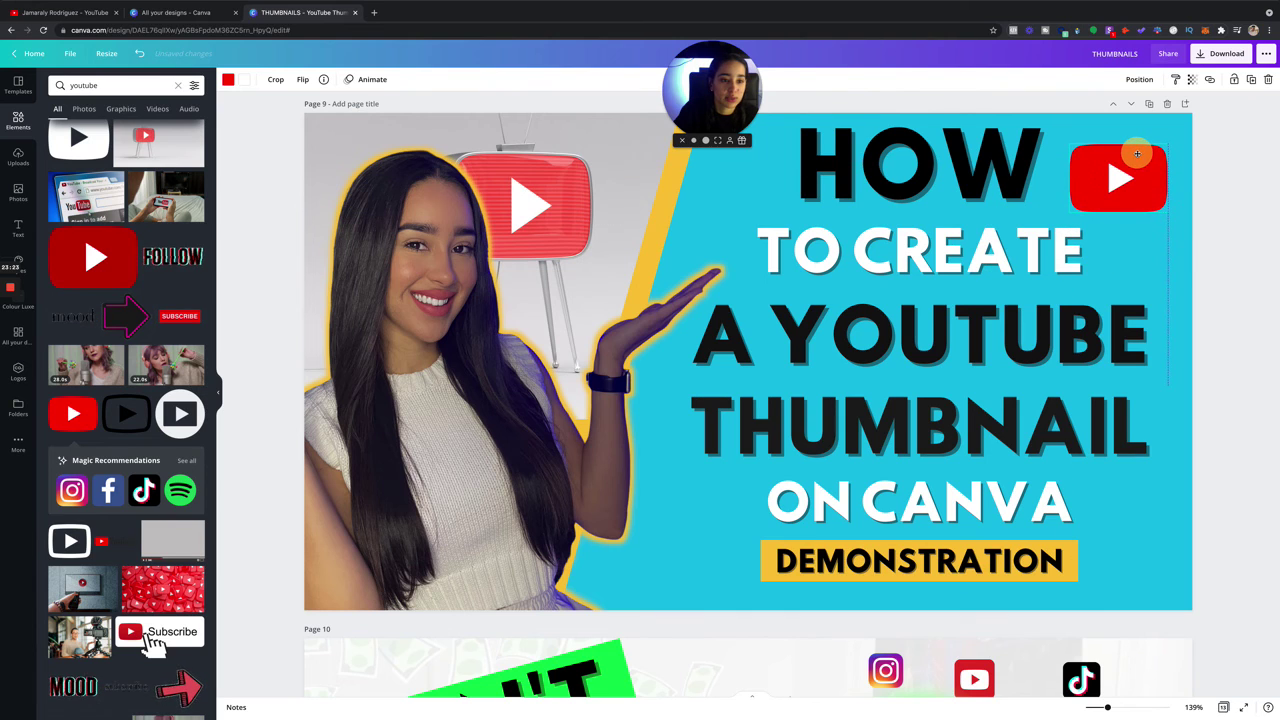
click(1265, 328)
Find the YouTube video page mockup with a black player among the search results and add it to the page.
scroll(112, 260, down, 3)
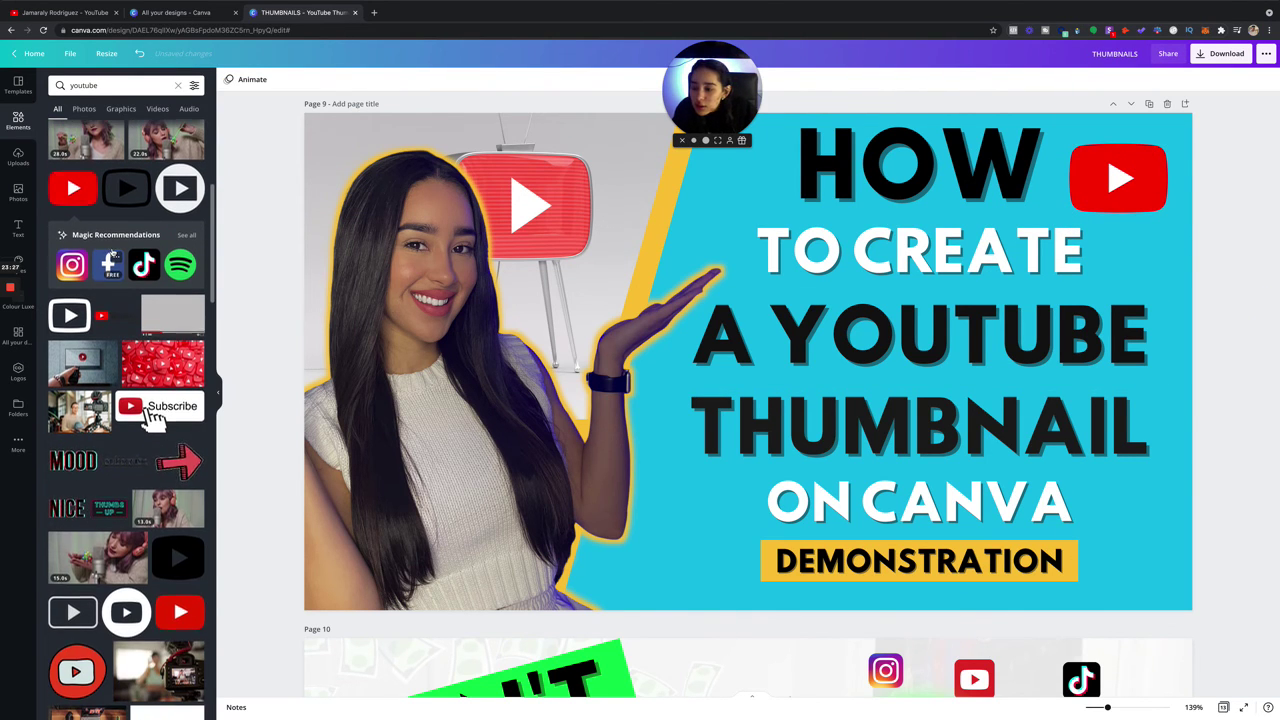
scroll(113, 253, down, 5)
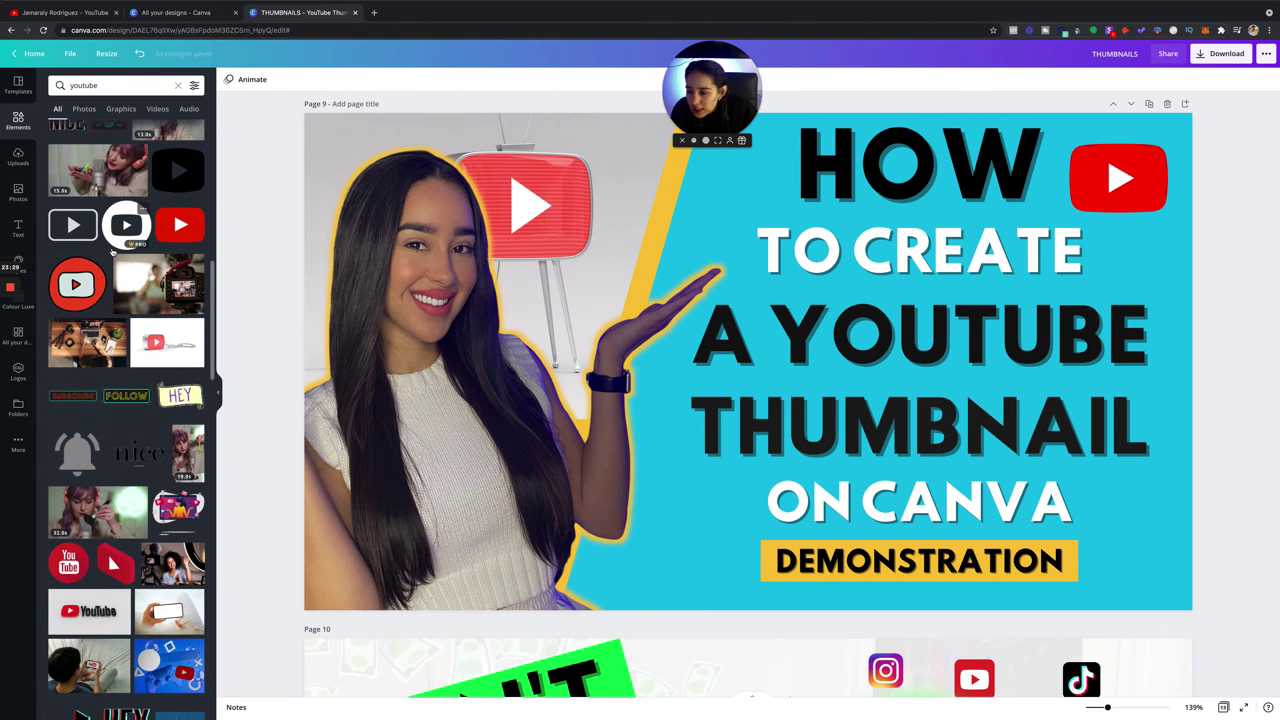
scroll(113, 253, down, 4)
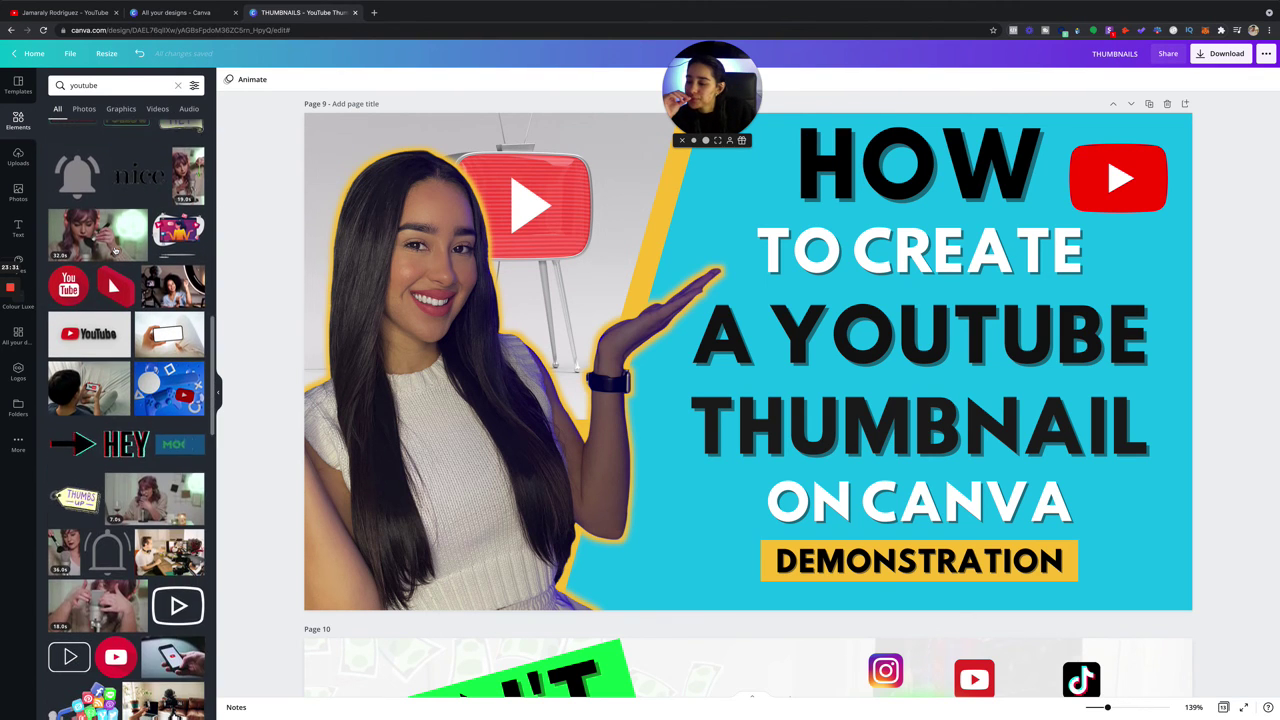
scroll(114, 251, down, 4)
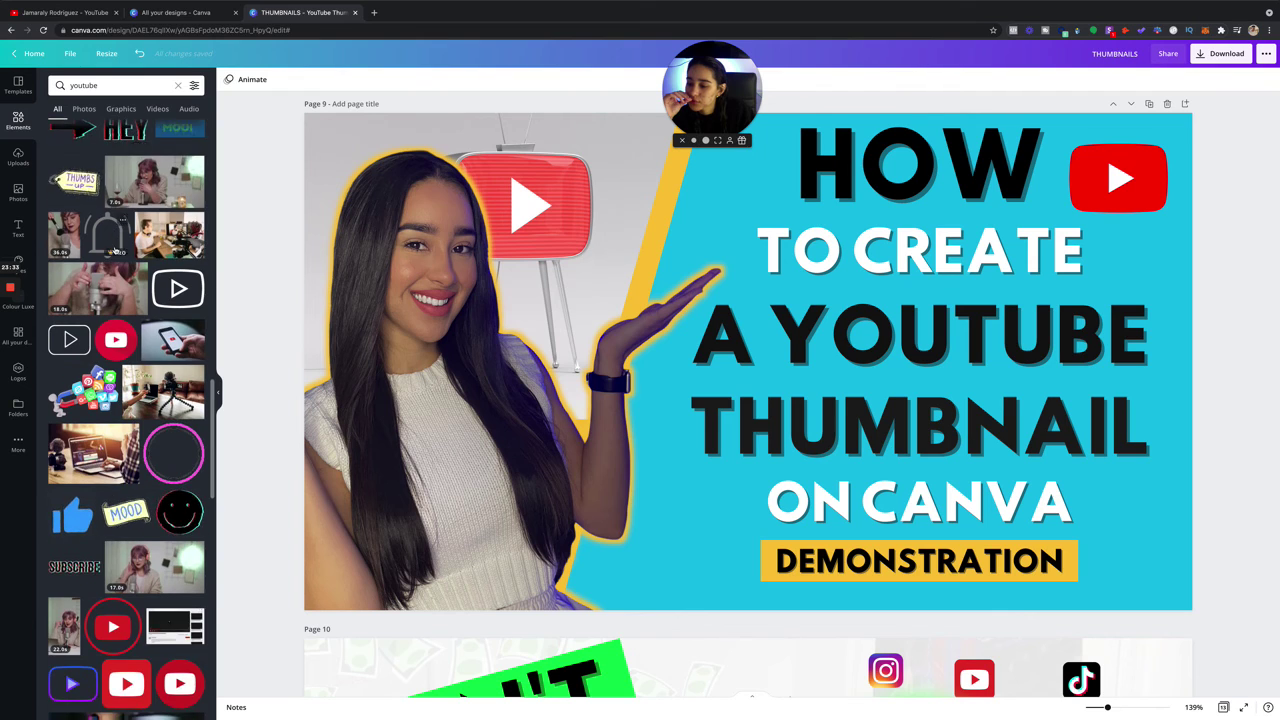
scroll(114, 251, down, 2)
scroll(179, 392, down, 2)
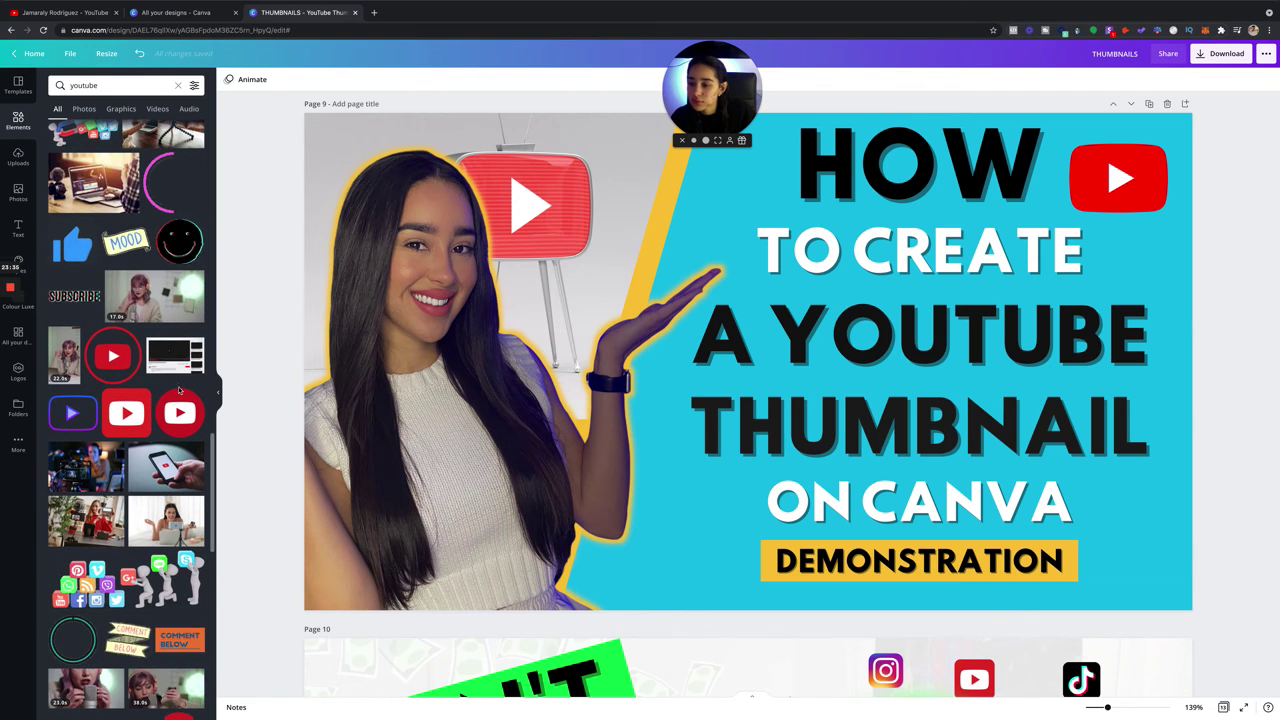
click(173, 362)
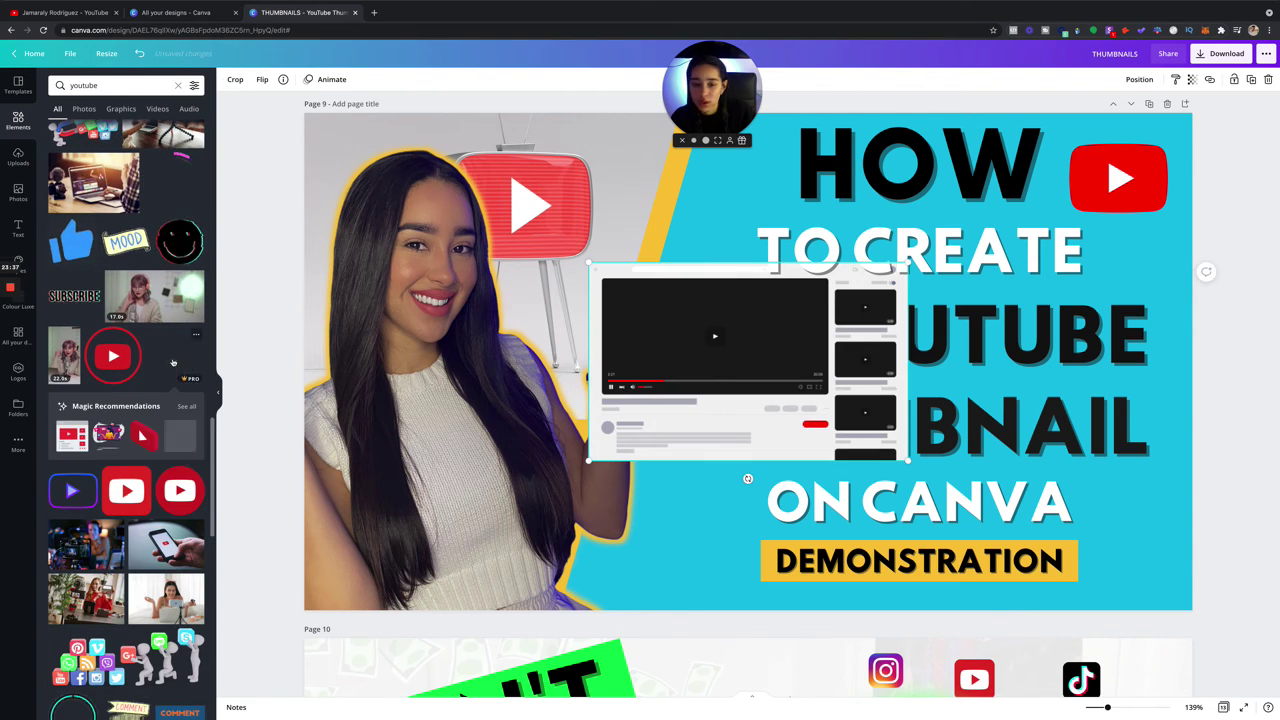
Shrink the video page mockup and place it just above the woman's raised palm.
drag(891, 268, 748, 314)
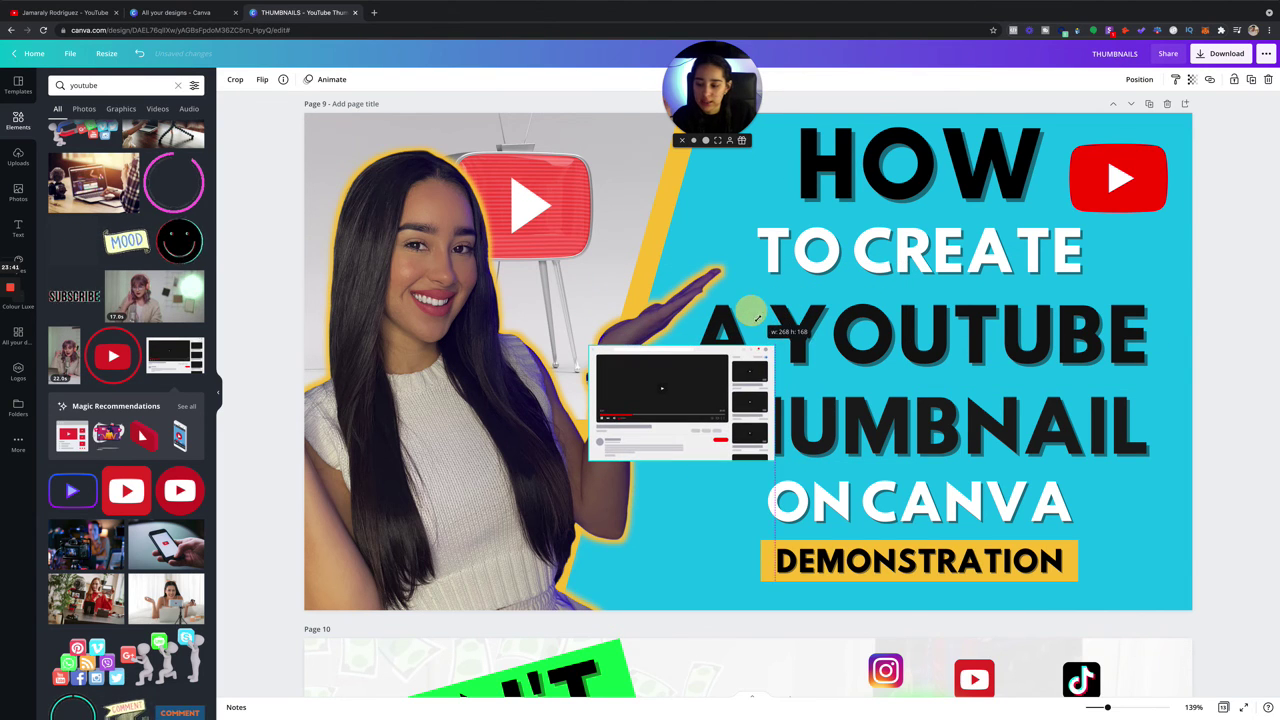
drag(697, 363, 770, 336)
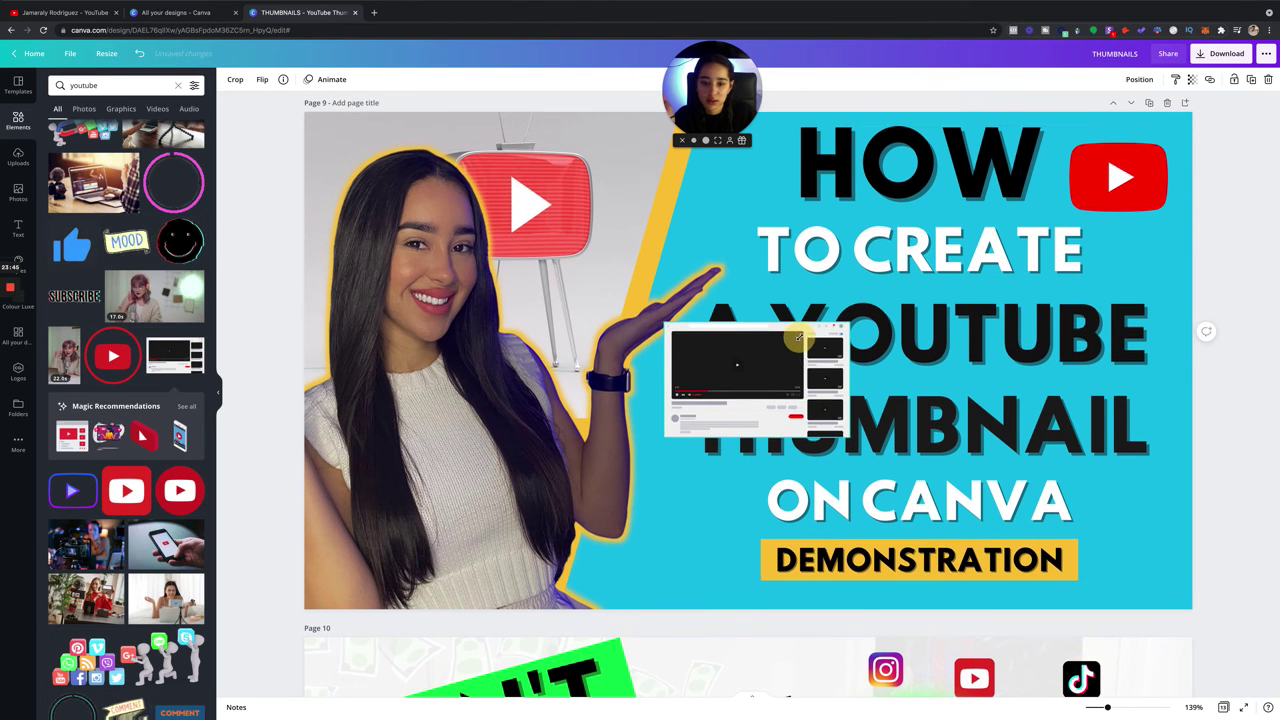
drag(848, 323, 808, 350)
drag(743, 382, 684, 215)
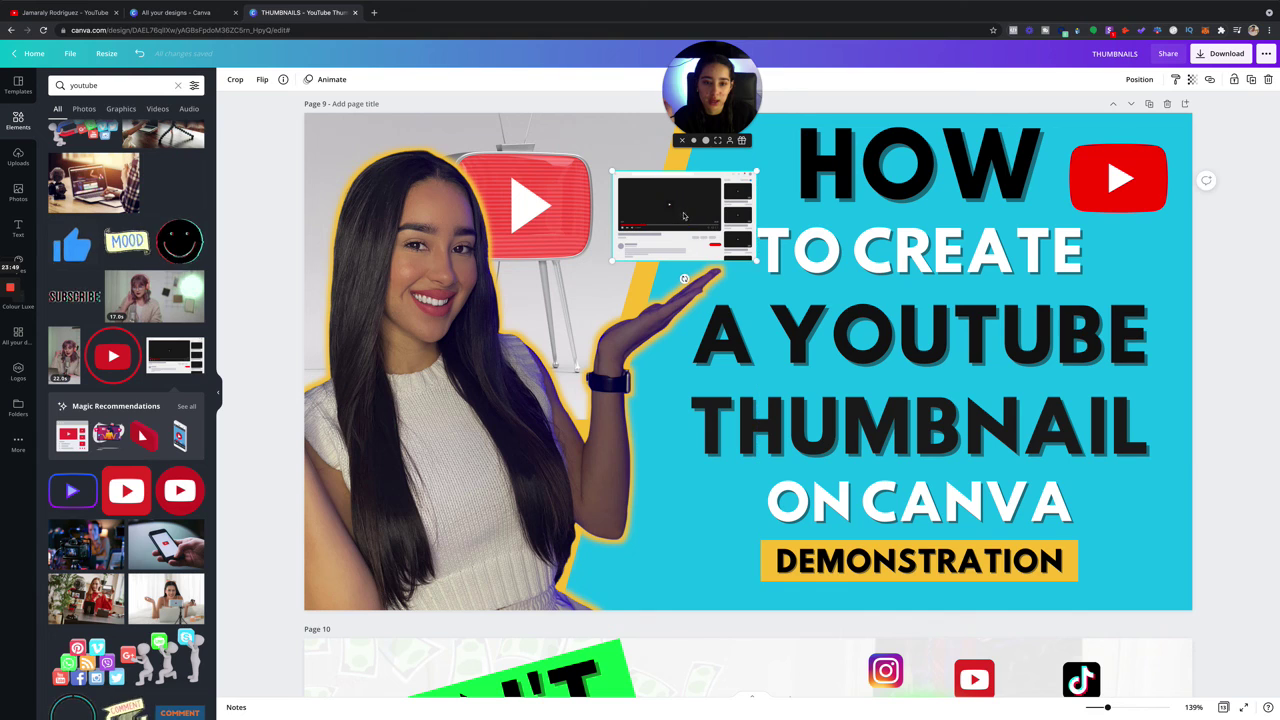
drag(741, 175, 695, 212)
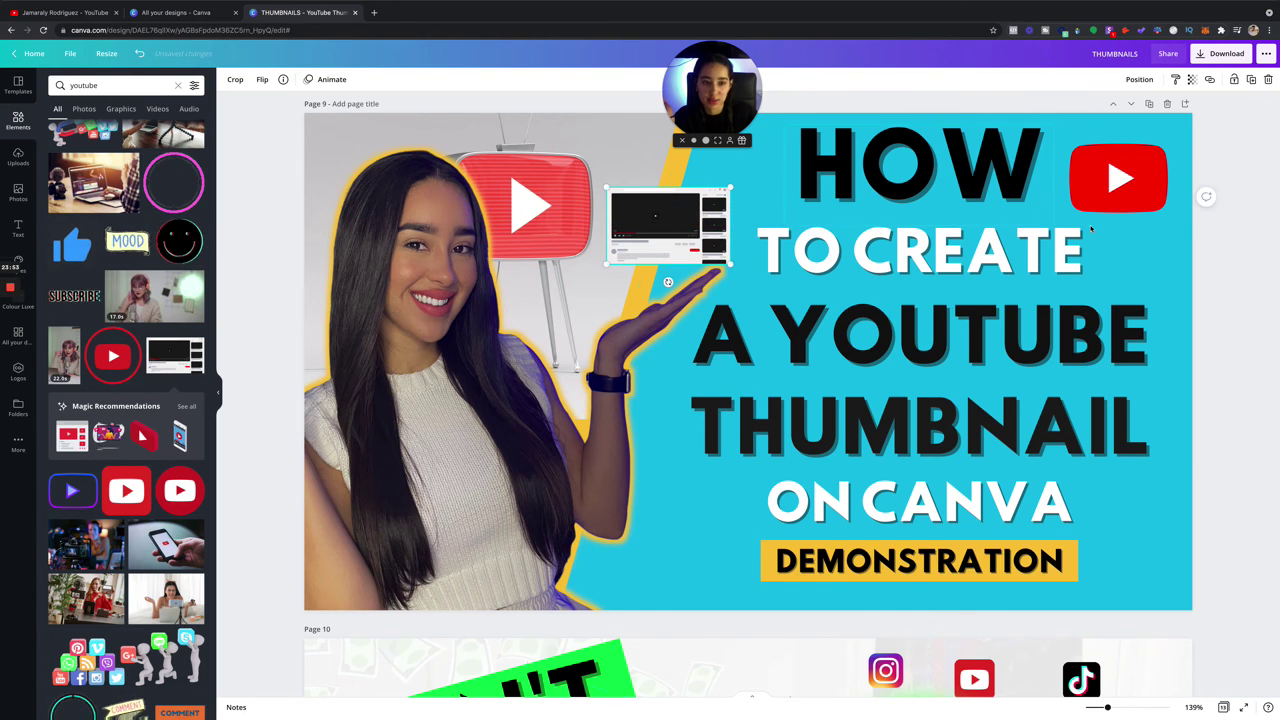
click(1241, 269)
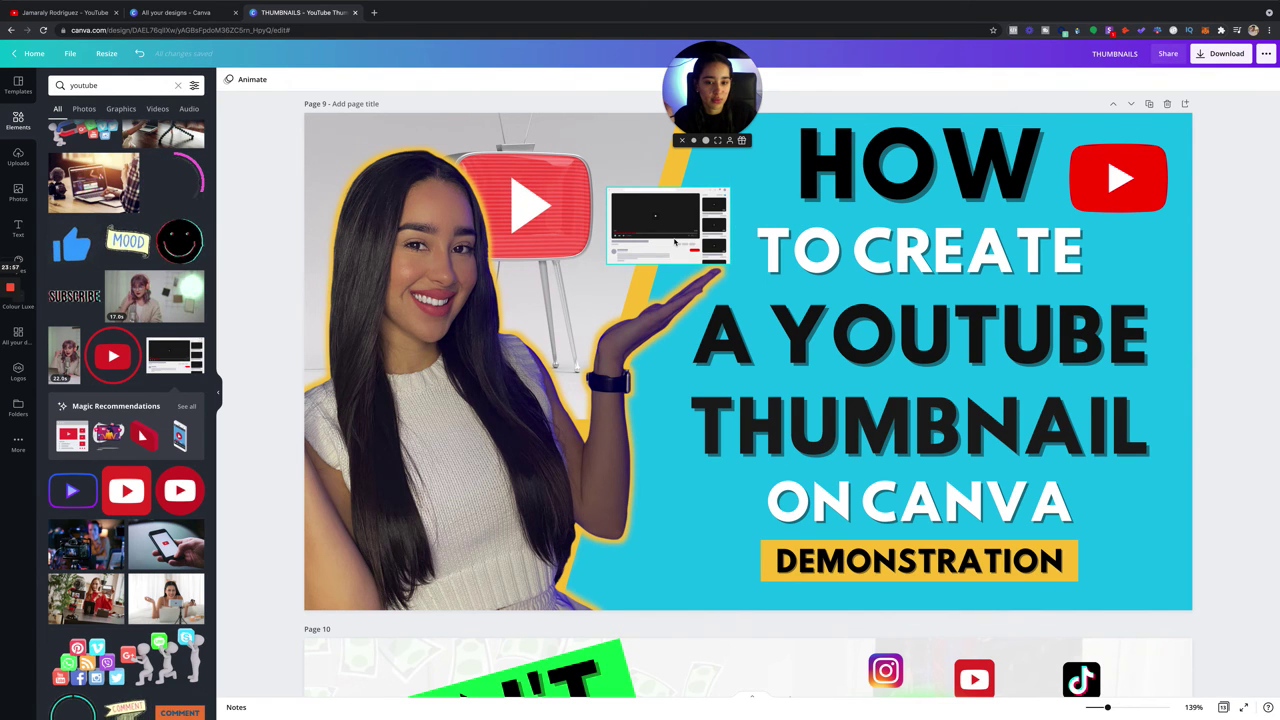
Look through the "youtube" element results and add the graphic with stacked black and red SUBSCRIBE buttons to the page.
click(654, 229)
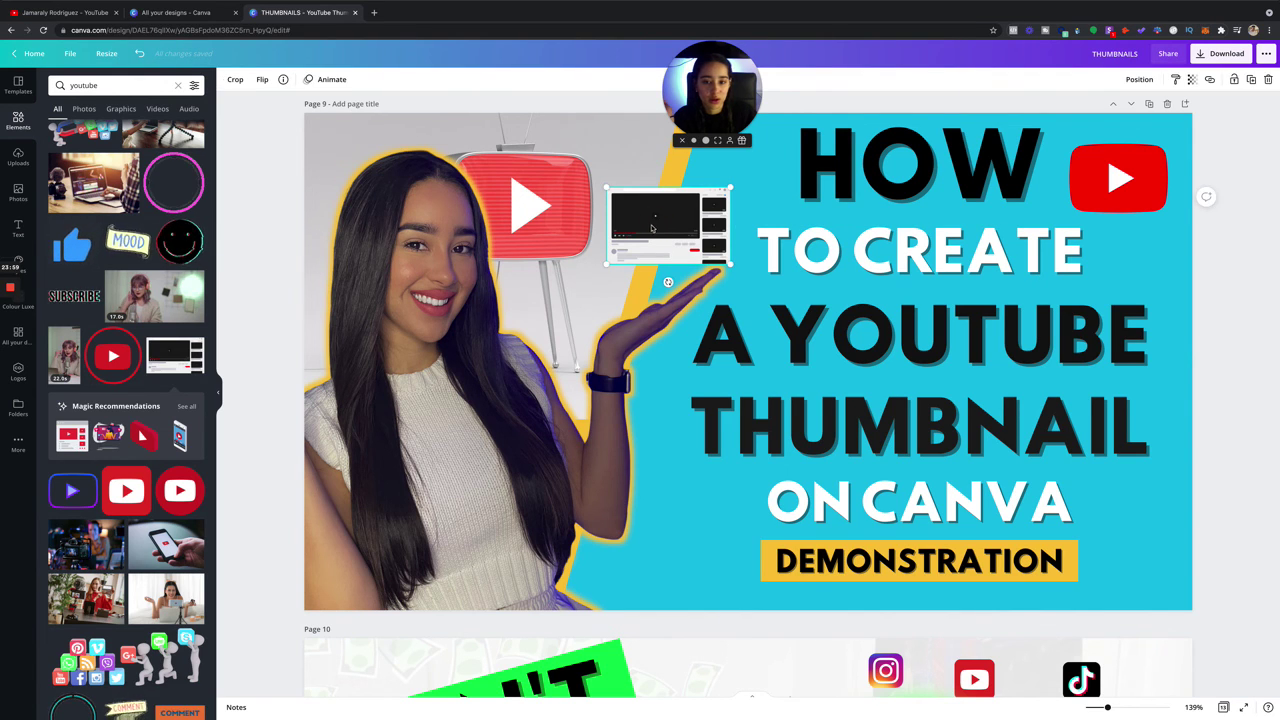
scroll(114, 425, down, 10)
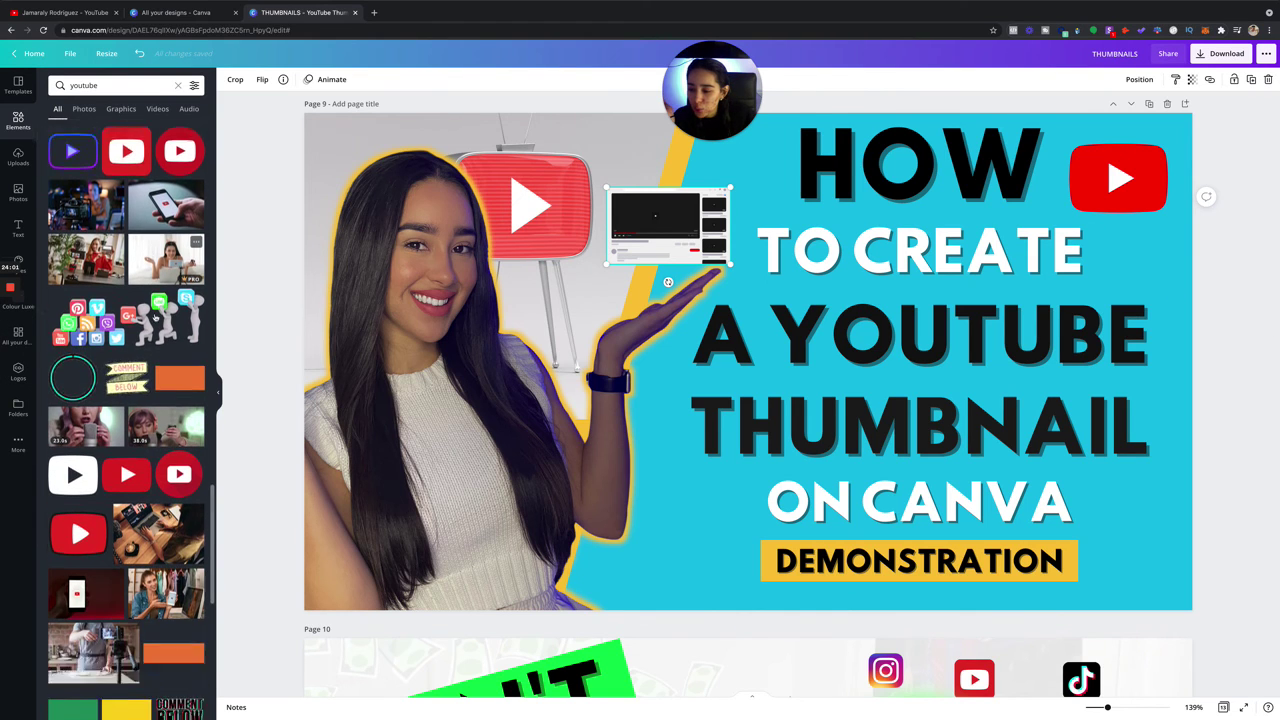
scroll(127, 425, down, 5)
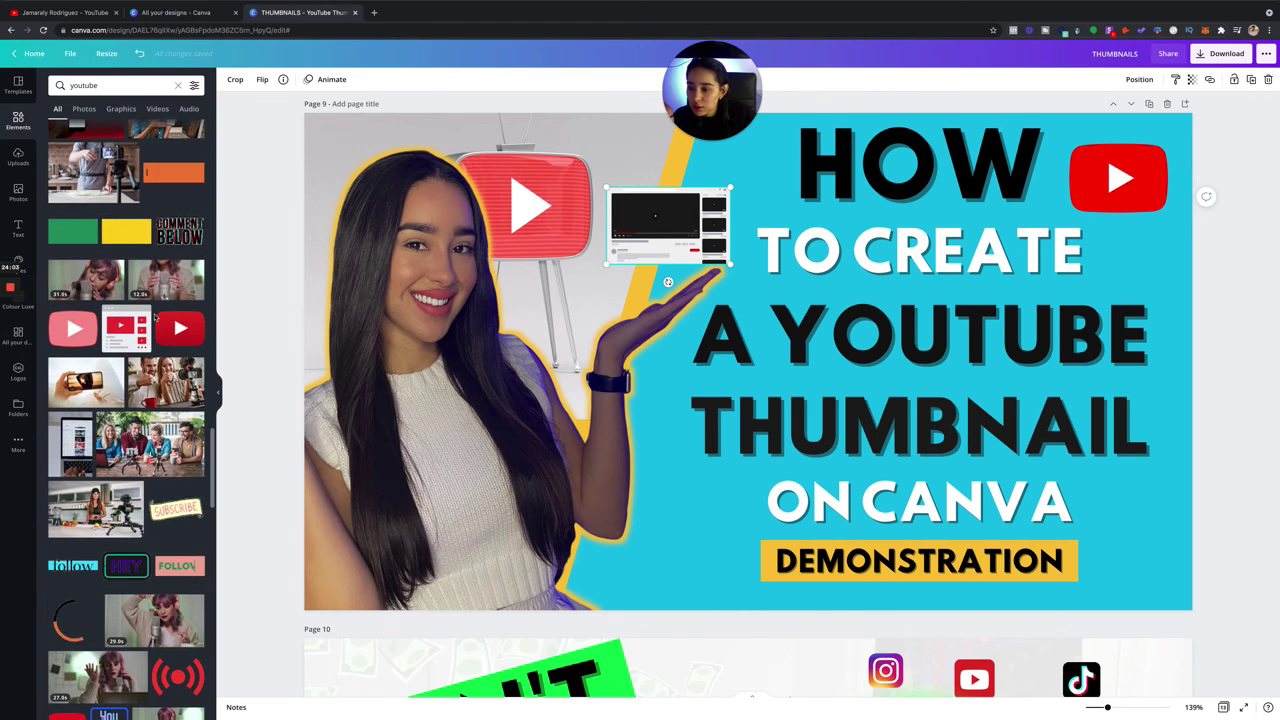
scroll(150, 668, up, 15)
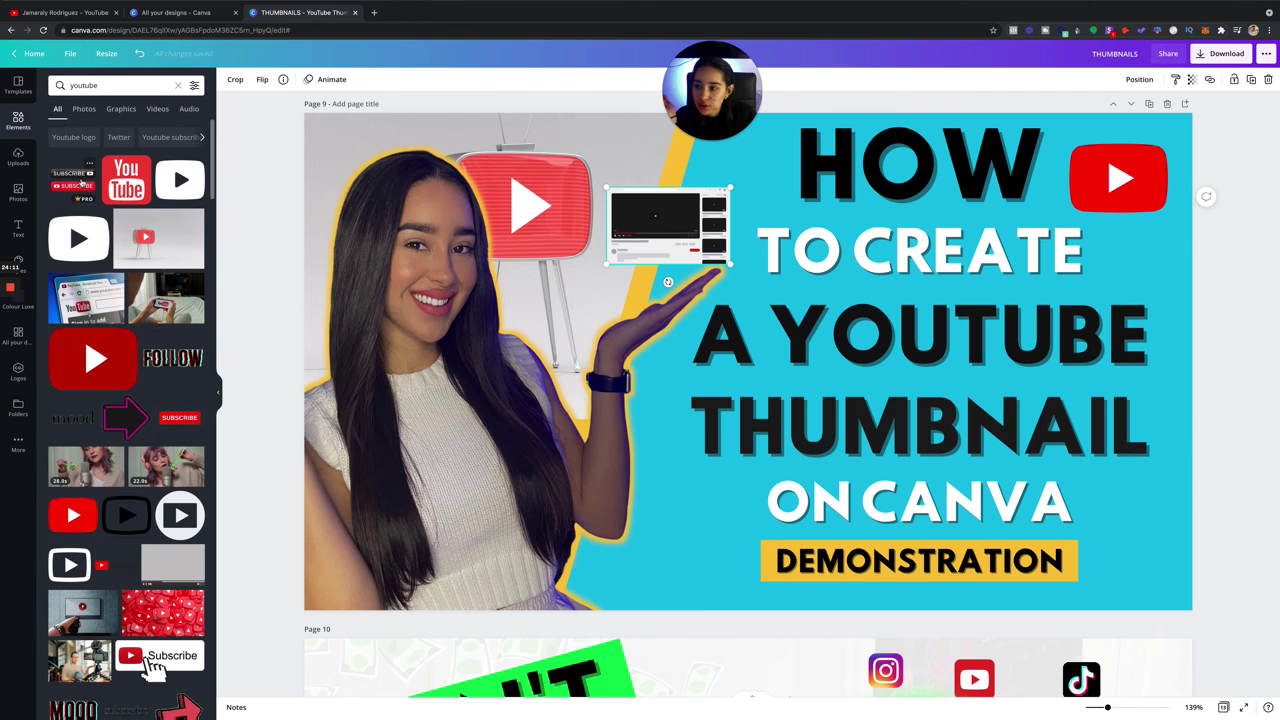
click(80, 181)
Shrink the SUBSCRIBE buttons graphic and place it just left of the words "ON CANVA".
drag(1141, 172, 527, 471)
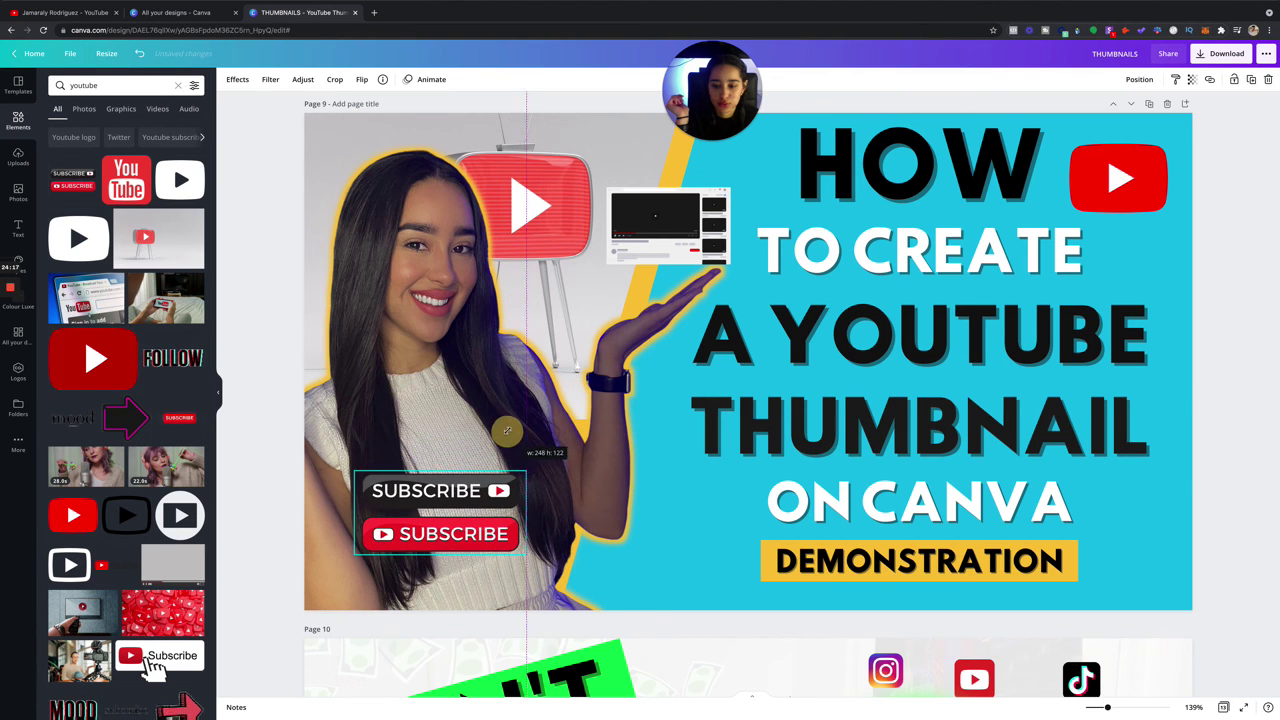
drag(358, 503, 600, 522)
drag(760, 490, 685, 503)
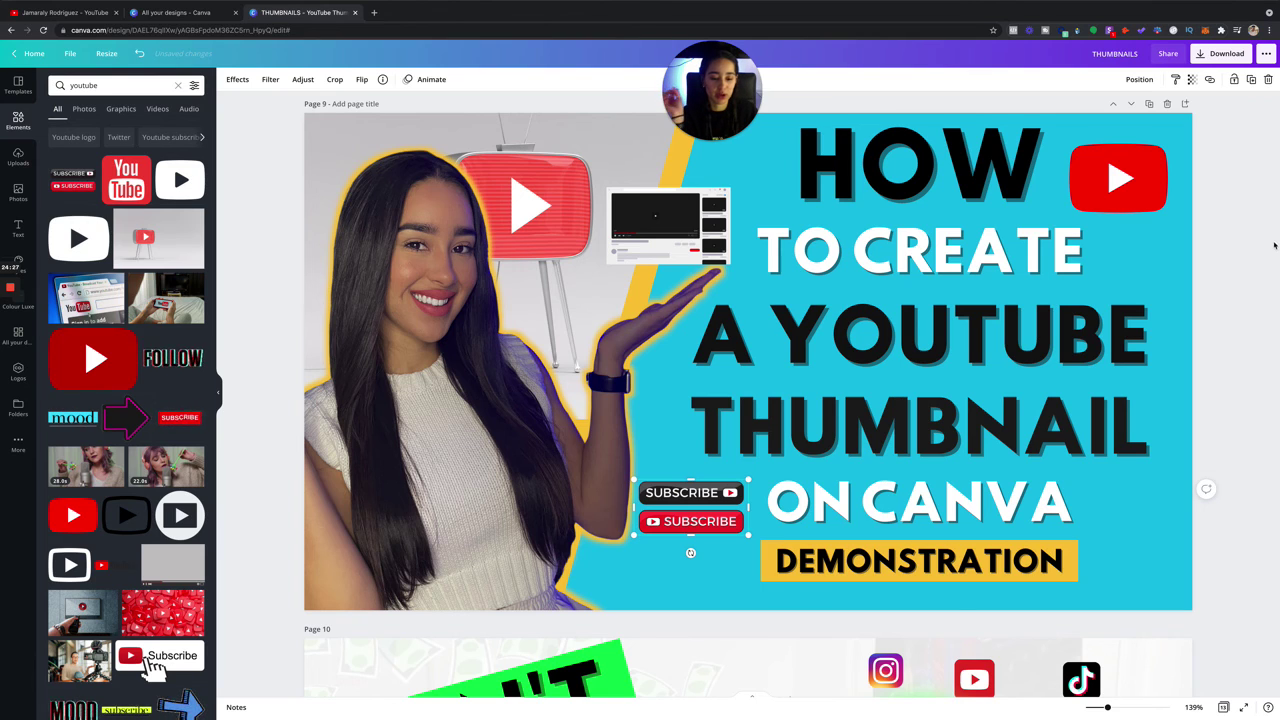
click(1249, 219)
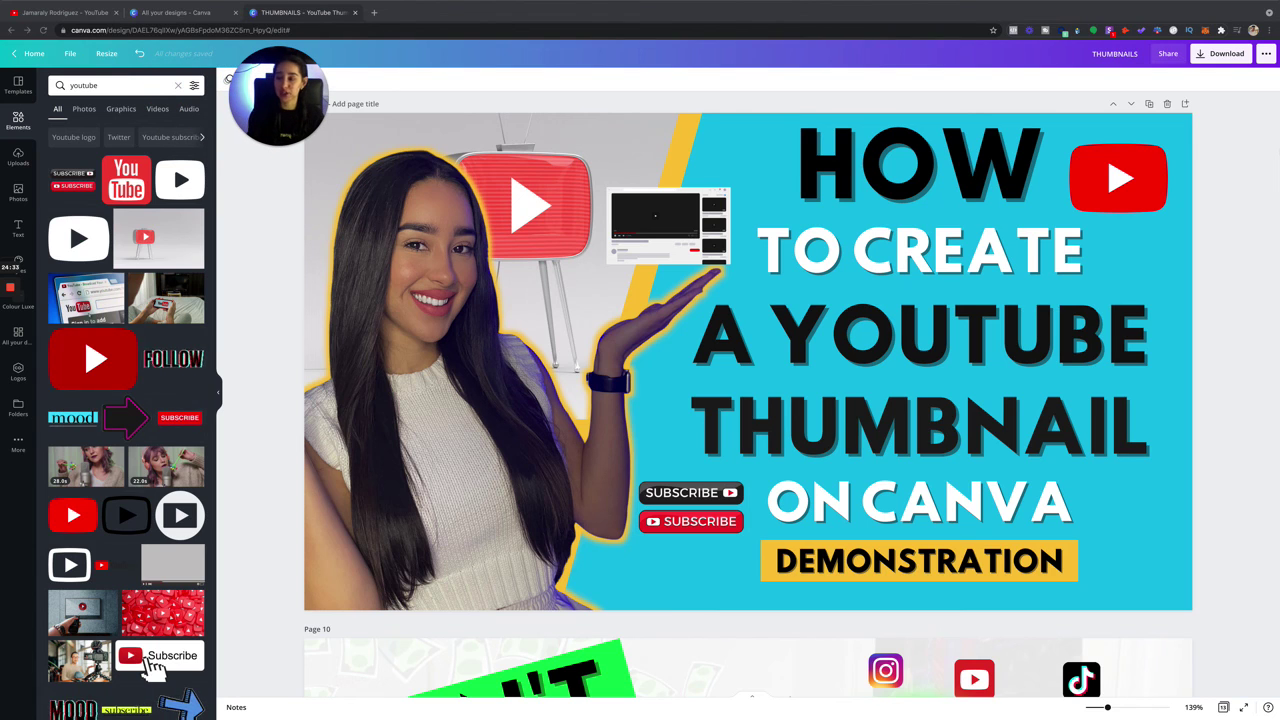
Open the download settings, review the available file types and keep PNG.
click(1201, 57)
click(1158, 125)
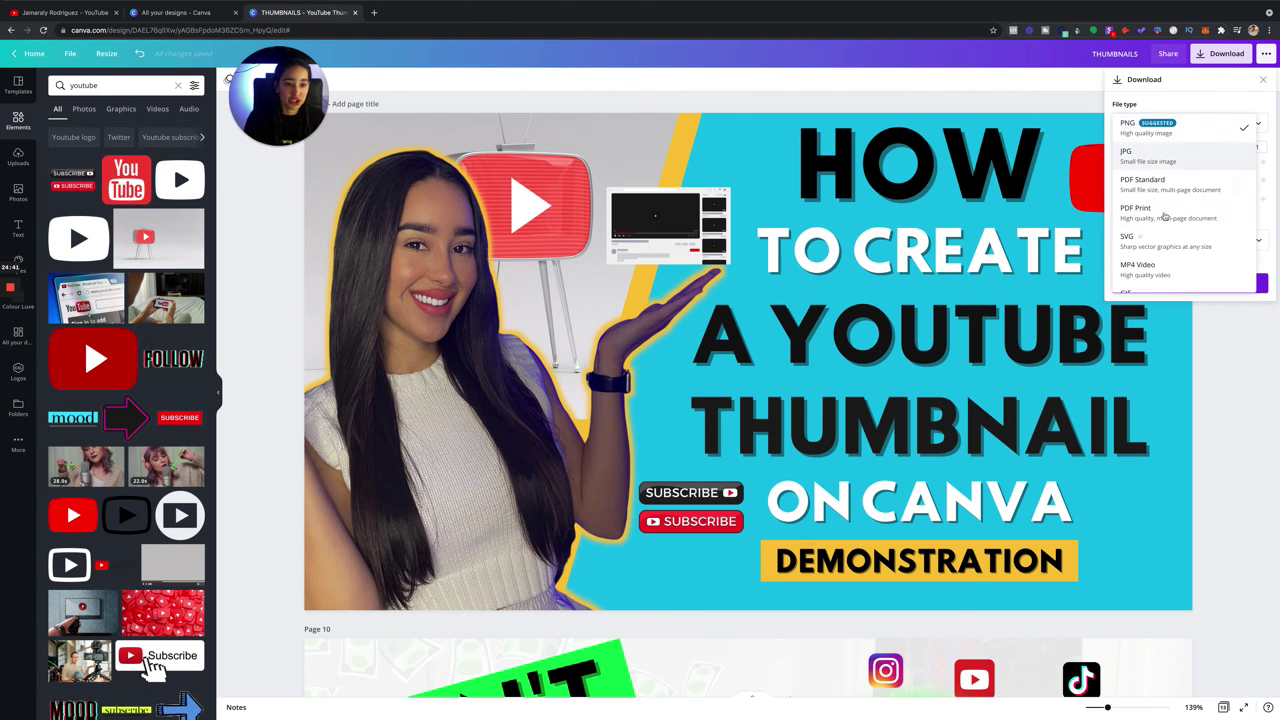
scroll(1165, 236, down, 1)
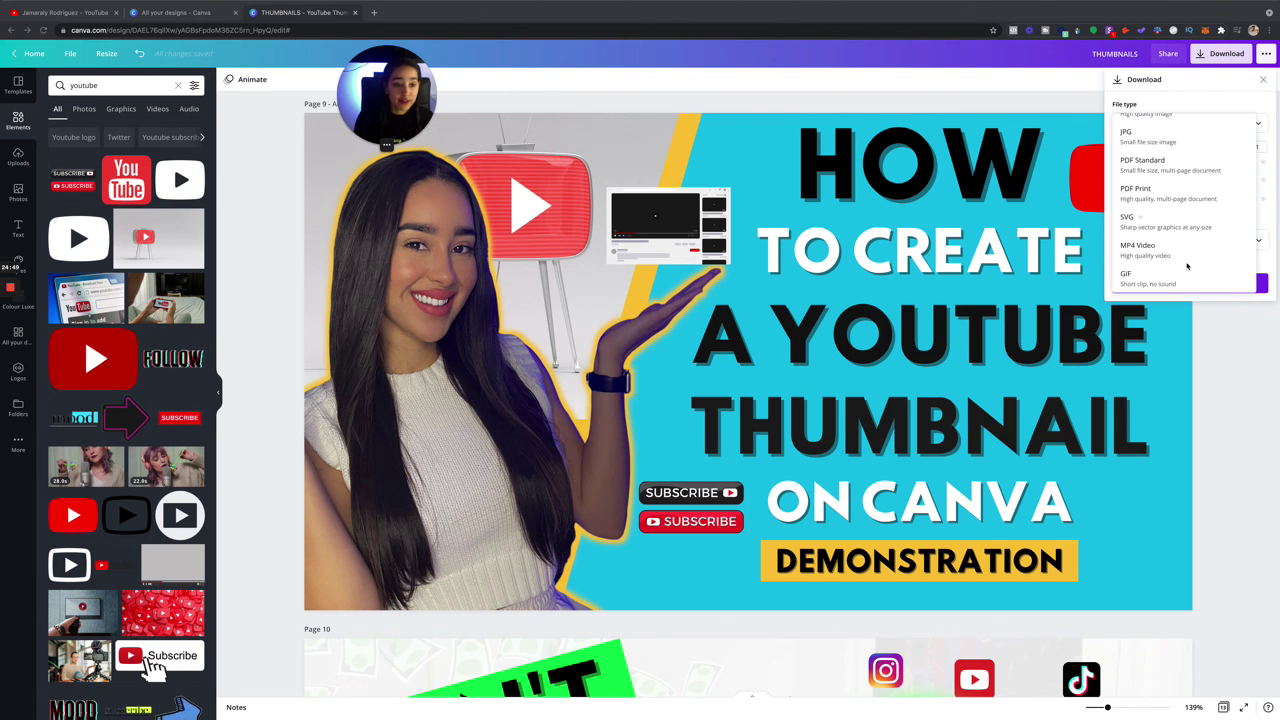
scroll(1187, 265, up, 2)
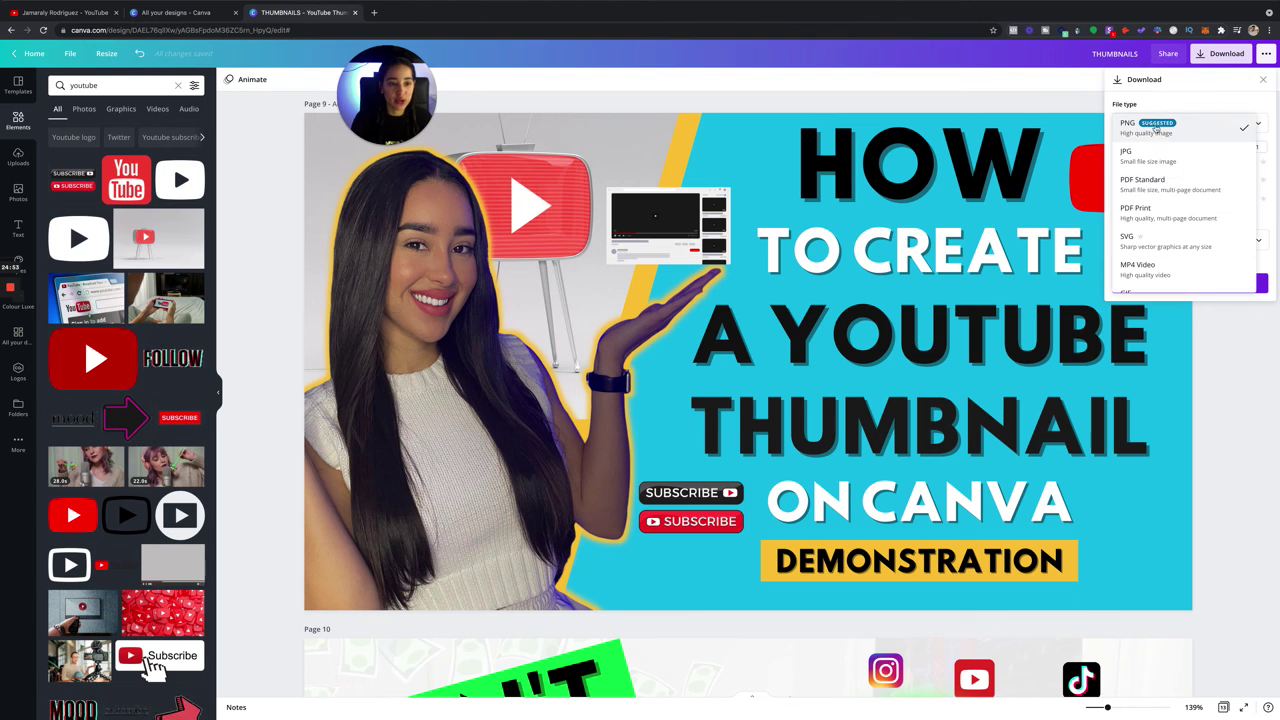
click(1247, 374)
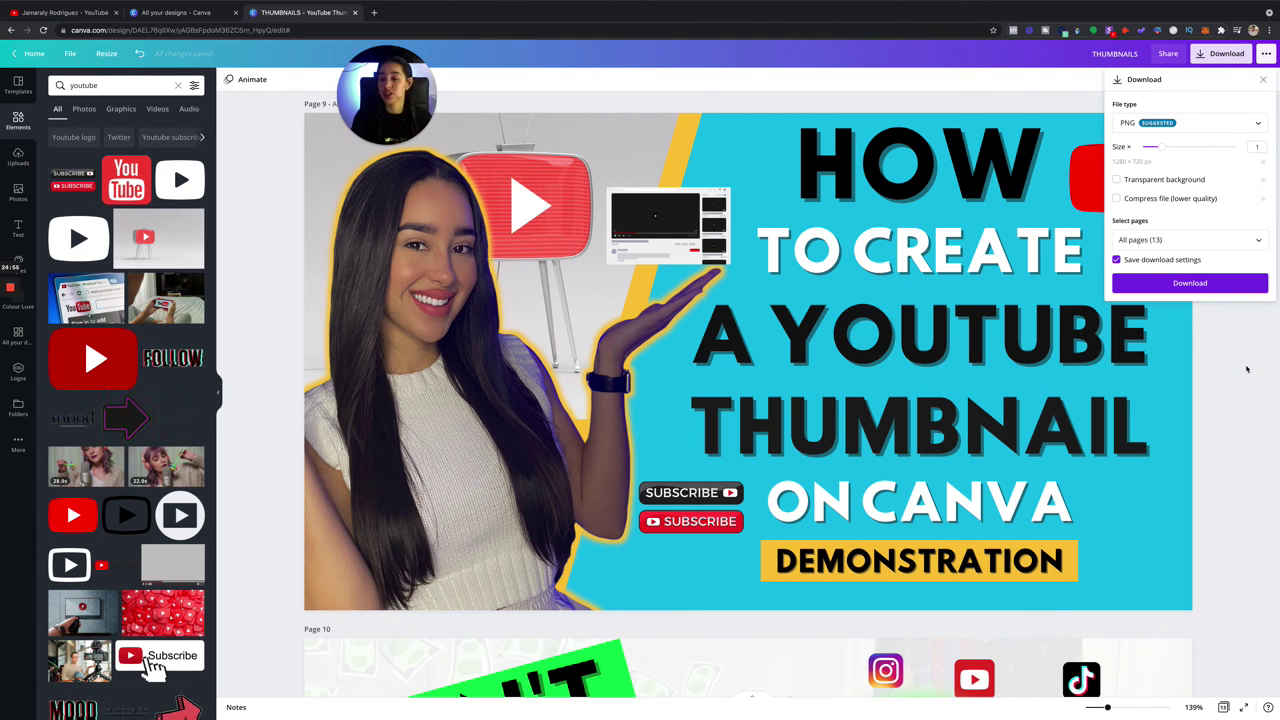
Limit the download to page 9 only and download the thumbnail.
click(1223, 239)
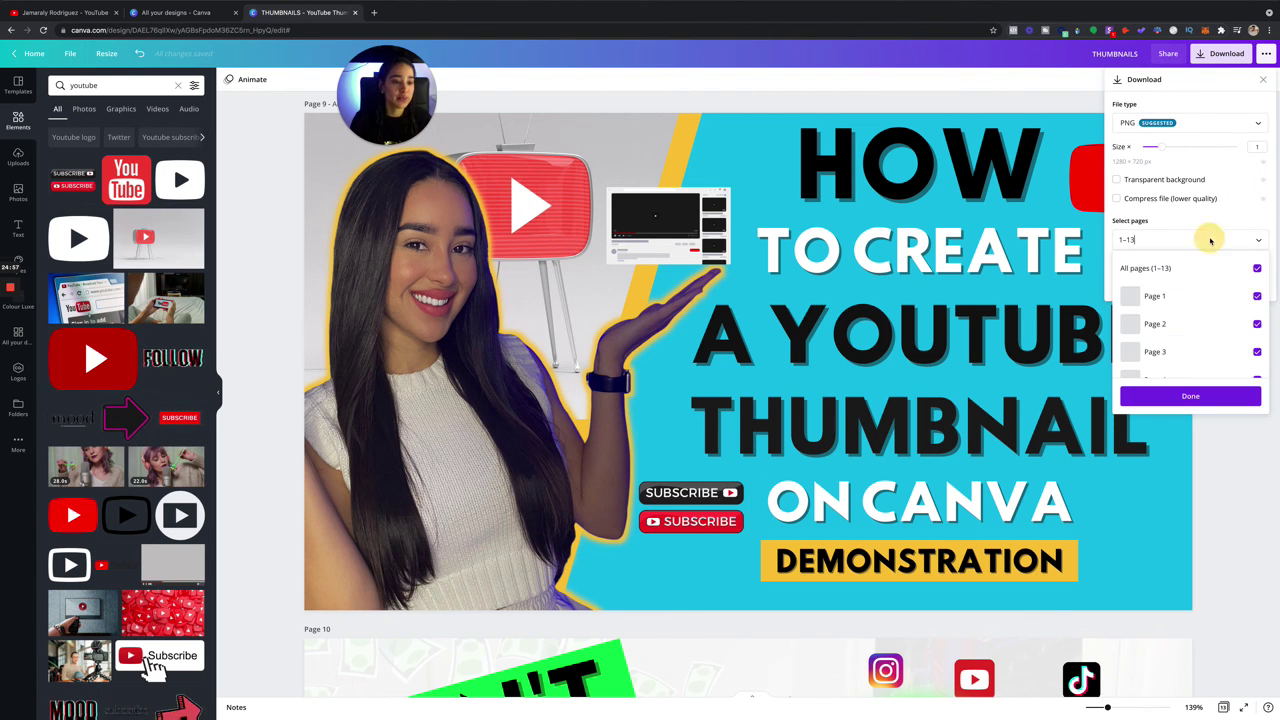
click(1257, 271)
scroll(1231, 323, down, 5)
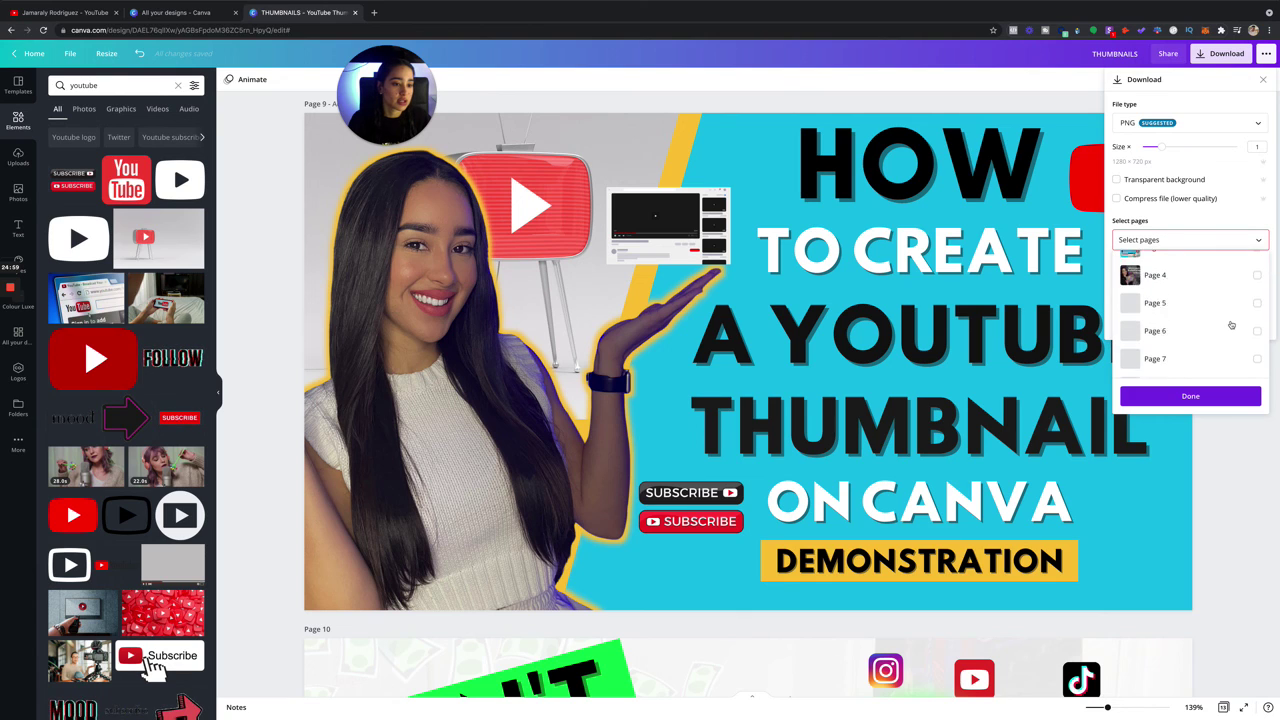
scroll(1184, 295, up, 1)
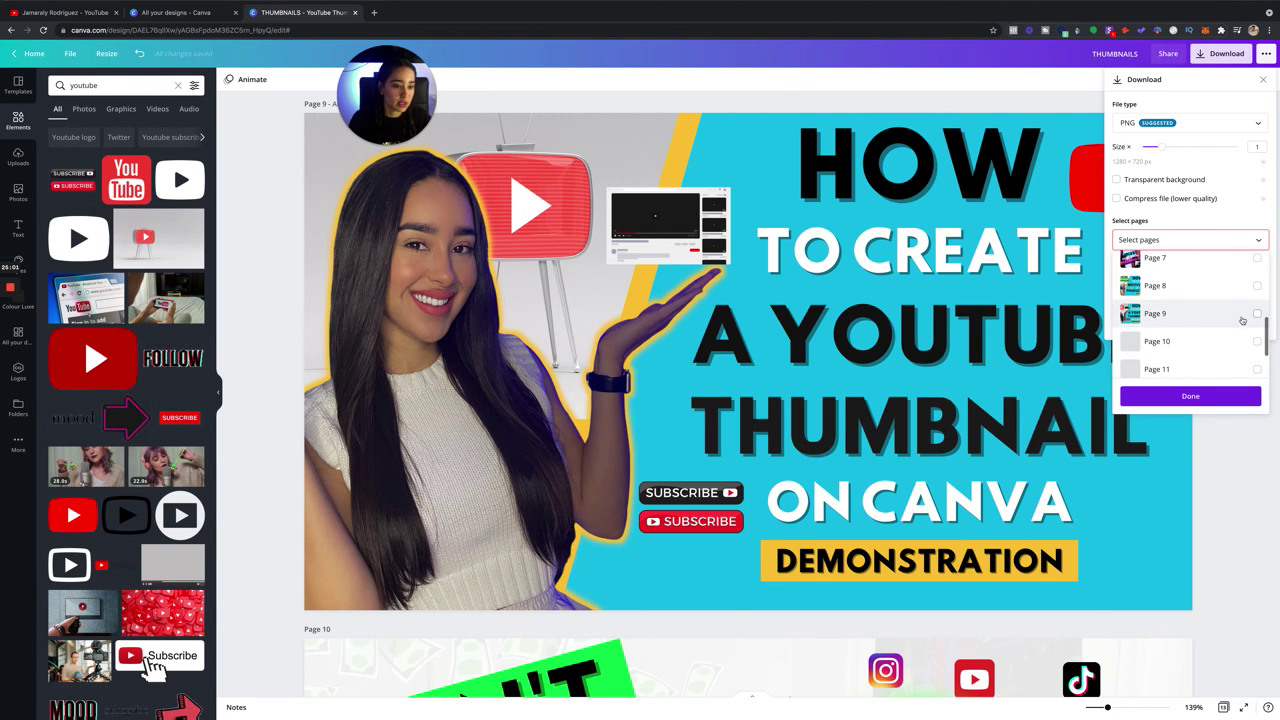
click(1257, 314)
click(1205, 395)
click(1195, 286)
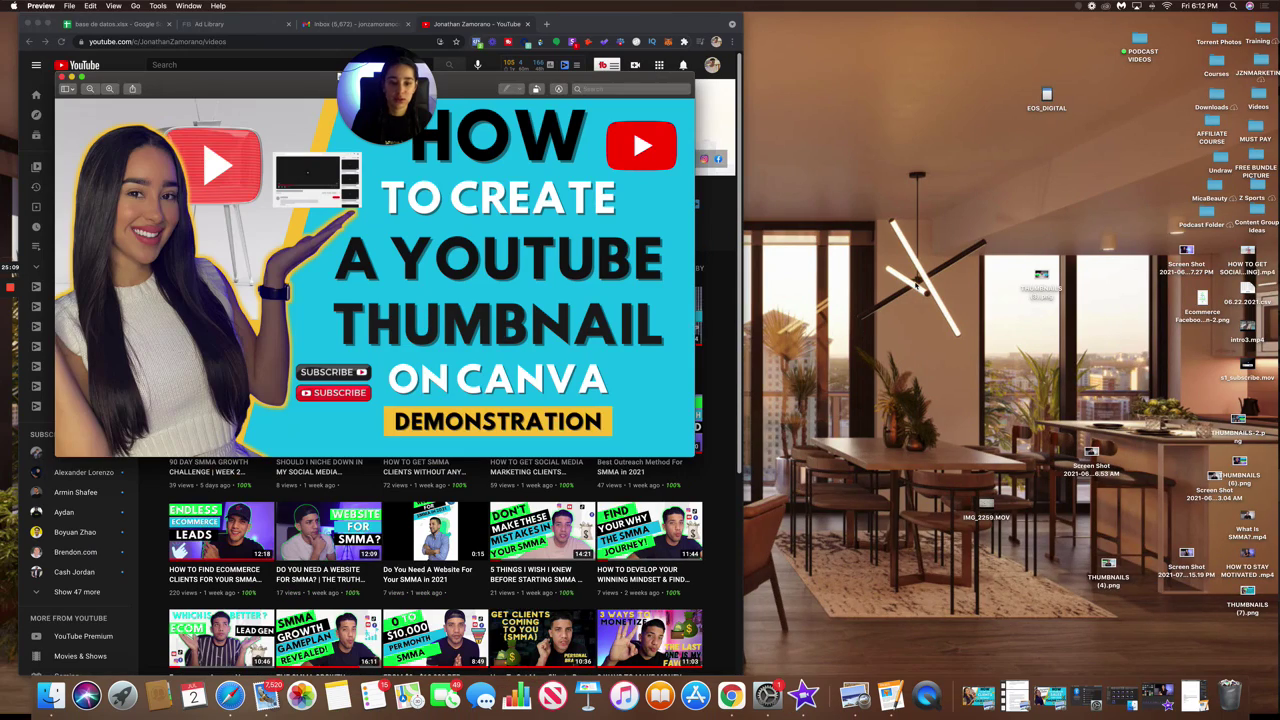
Move the Preview window off the browser and change the downloaded thumbnail's file location to Desktop — iCloud.
drag(238, 82, 746, 56)
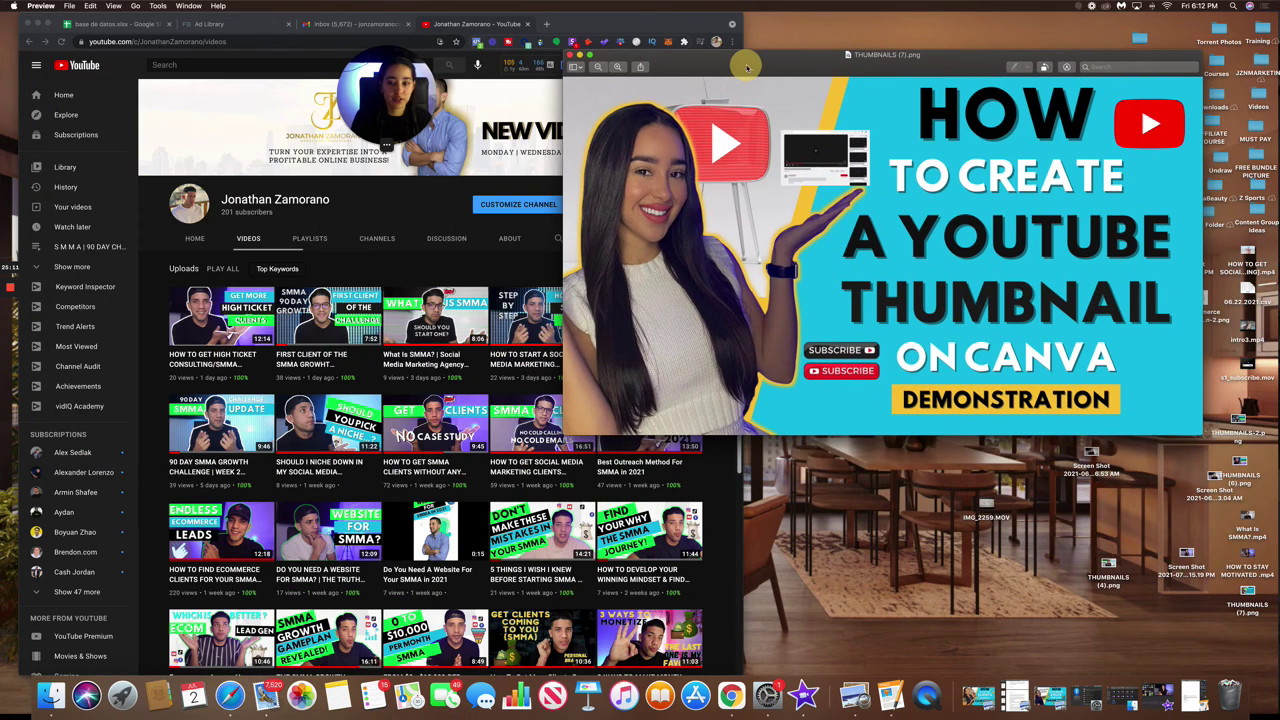
click(893, 55)
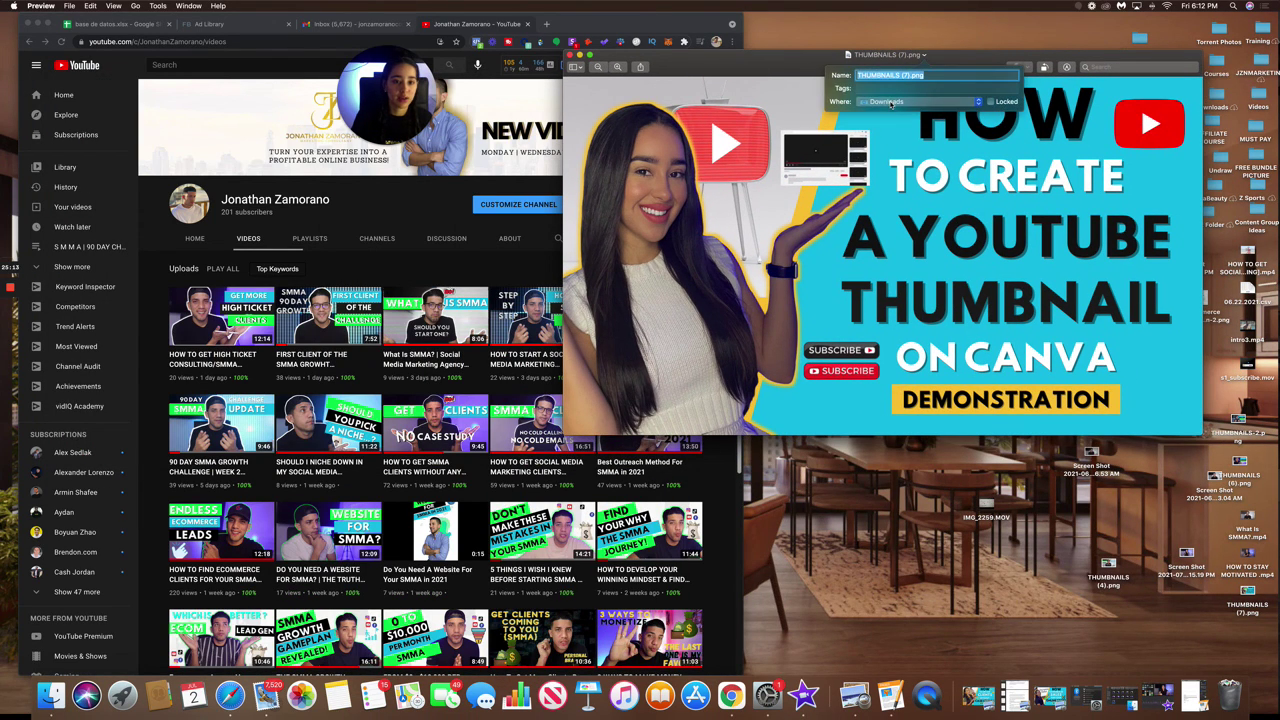
click(910, 101)
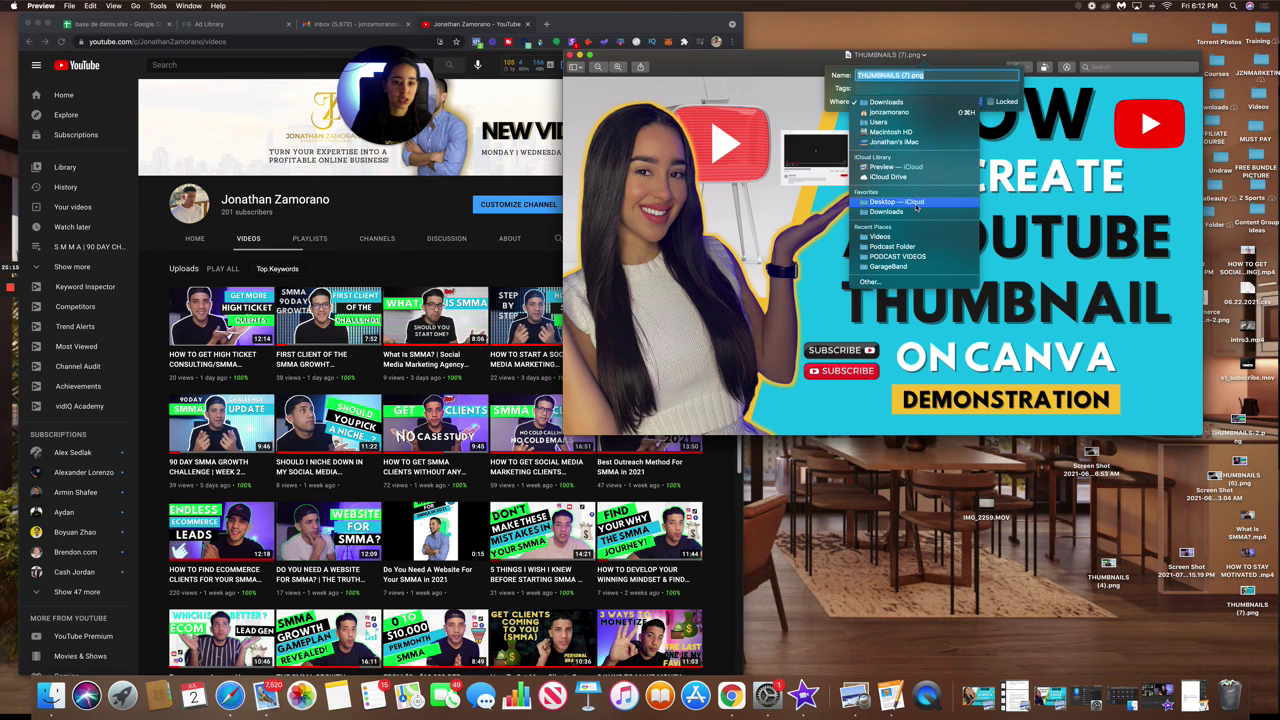
click(900, 201)
click(903, 127)
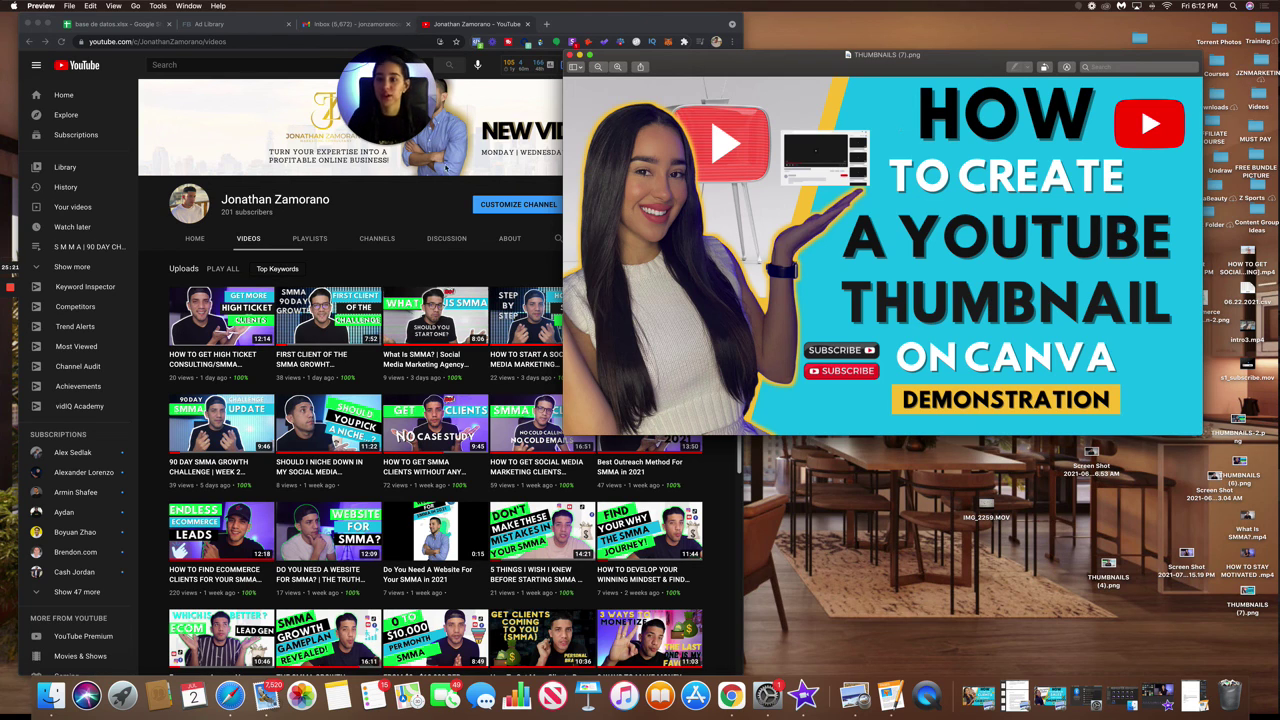
Switch back to the Canva design in Chrome and close the saved-design message.
drag(383, 97, 648, 185)
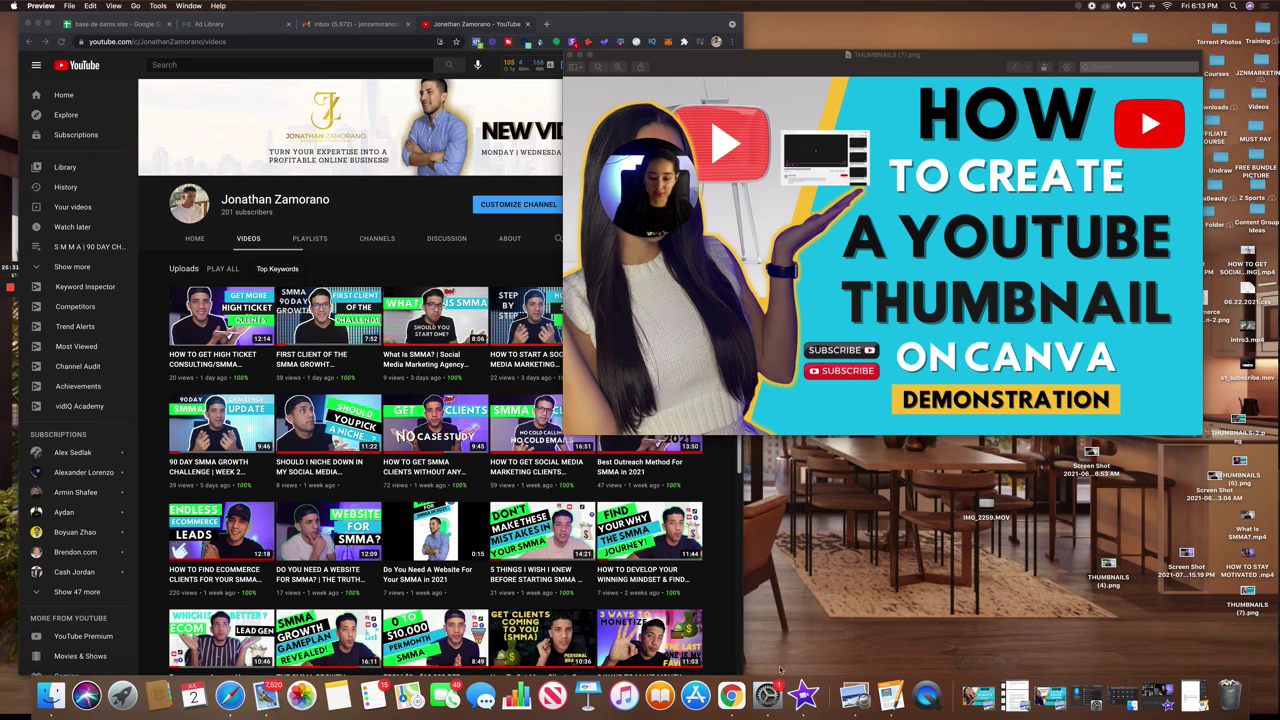
click(731, 694)
click(735, 690)
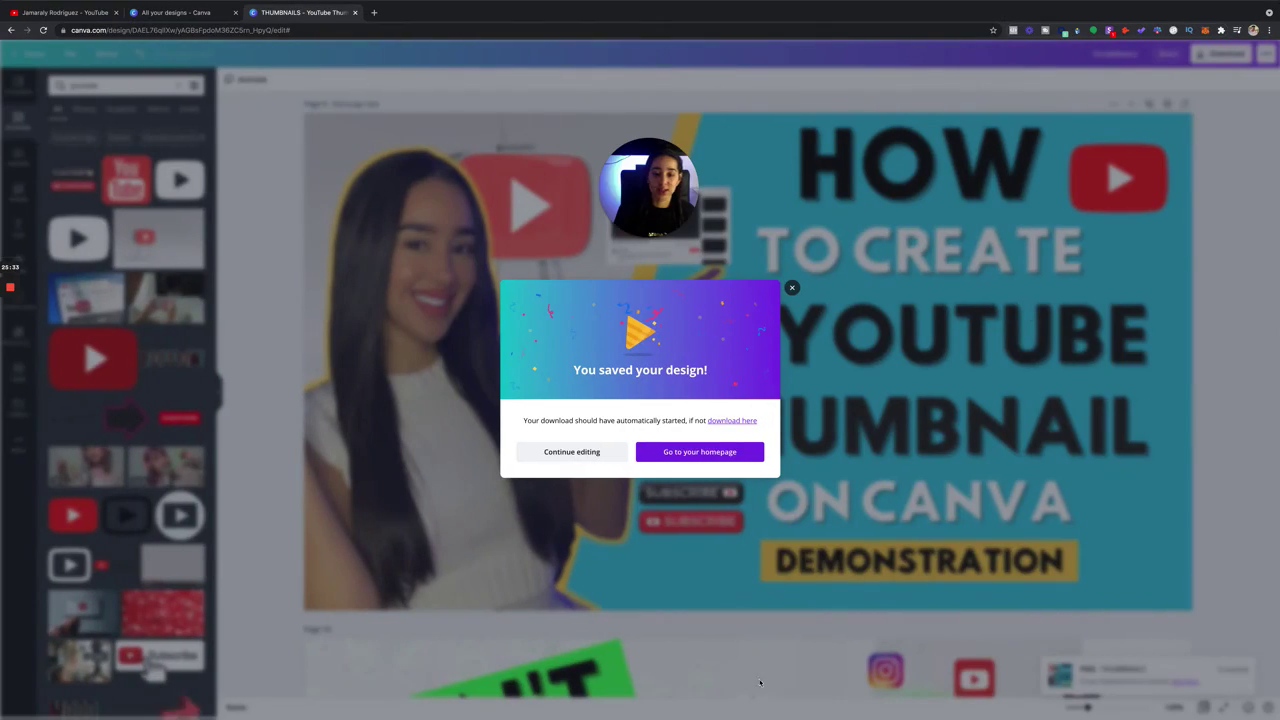
click(793, 290)
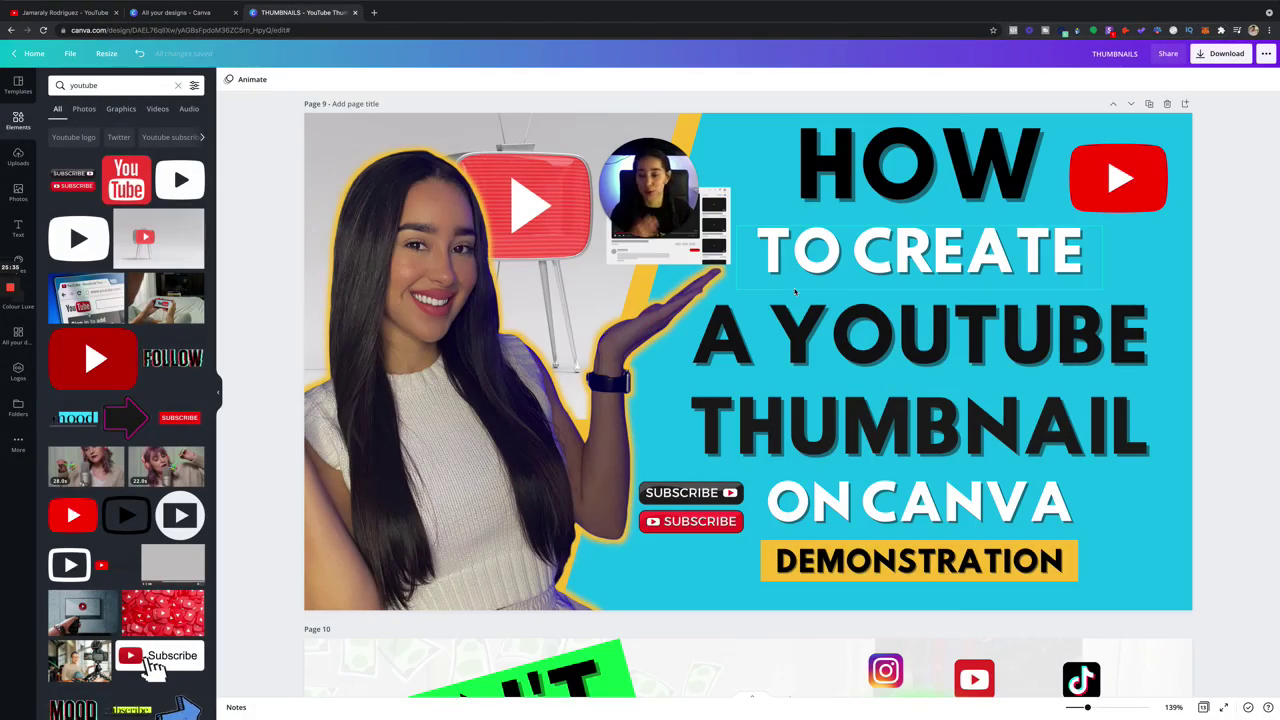
drag(668, 192, 675, 100)
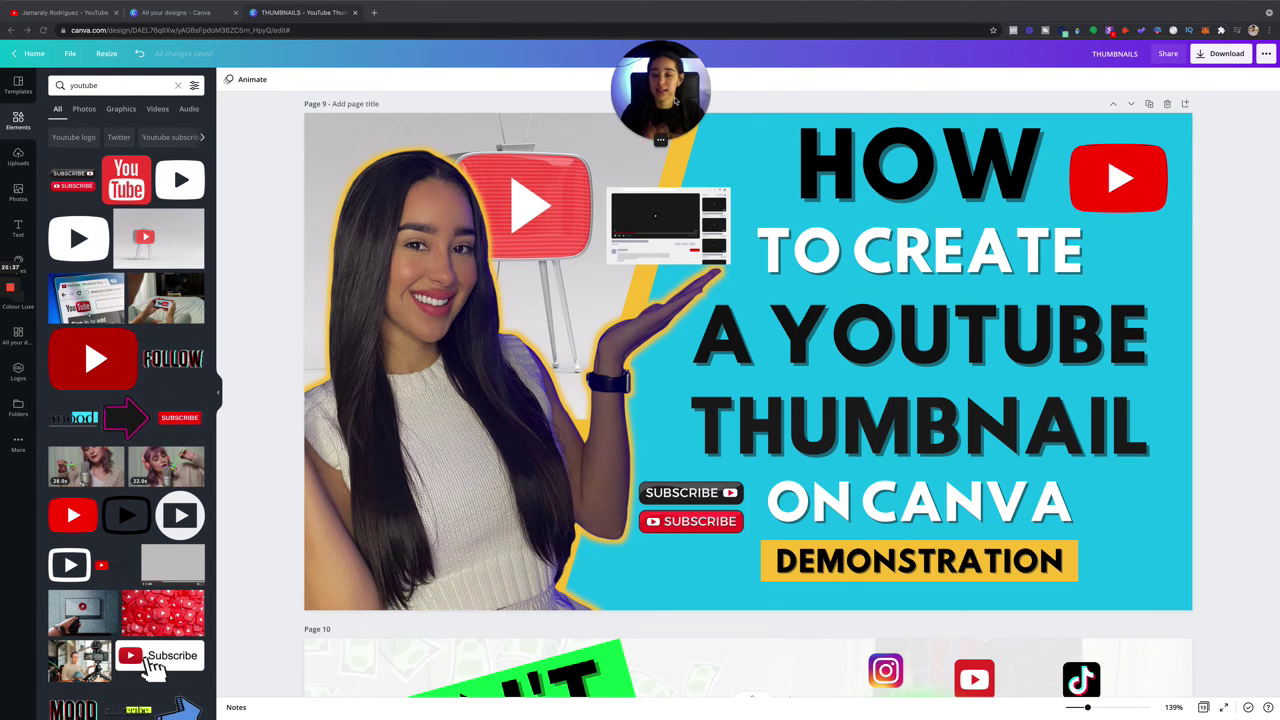